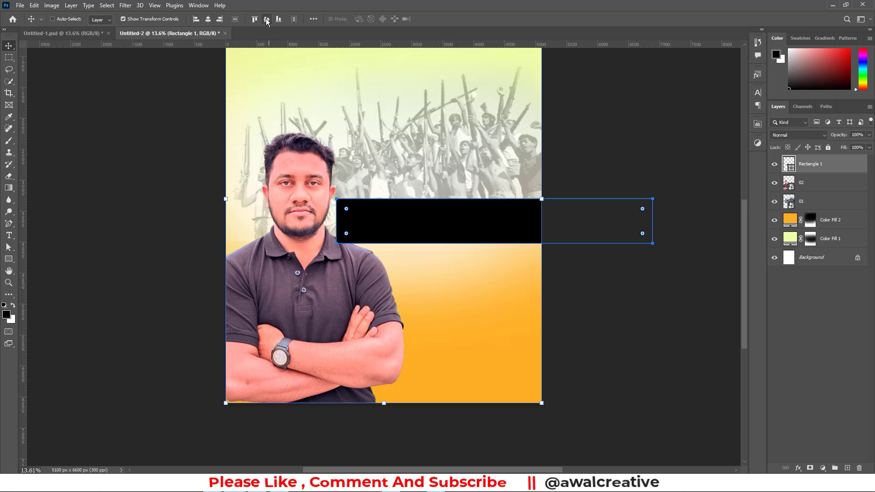
Align the black rectangle to the canvas, centred horizontally and flush with the bottom edge
left_click(266, 19)
left_click(210, 18)
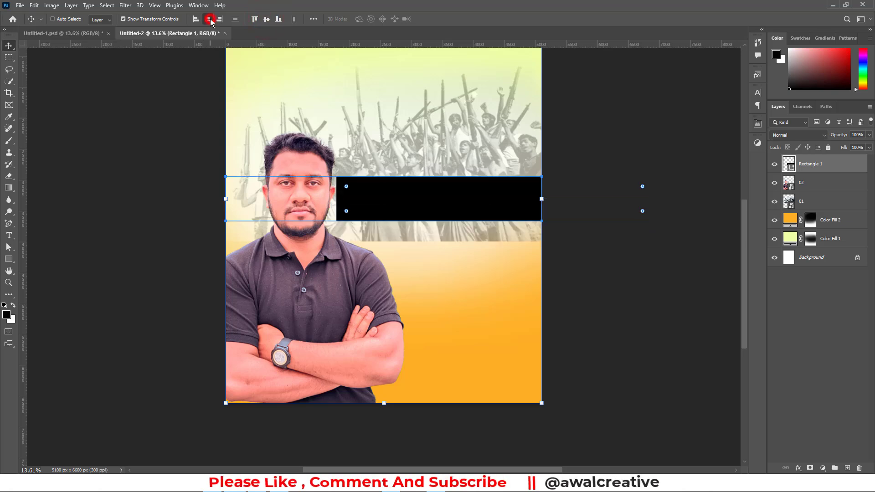
left_click(280, 21)
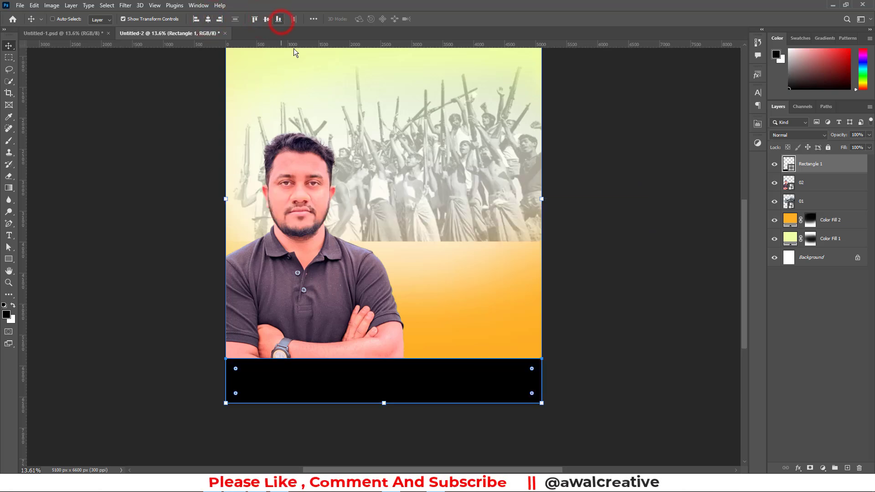
key("ctrl+d")
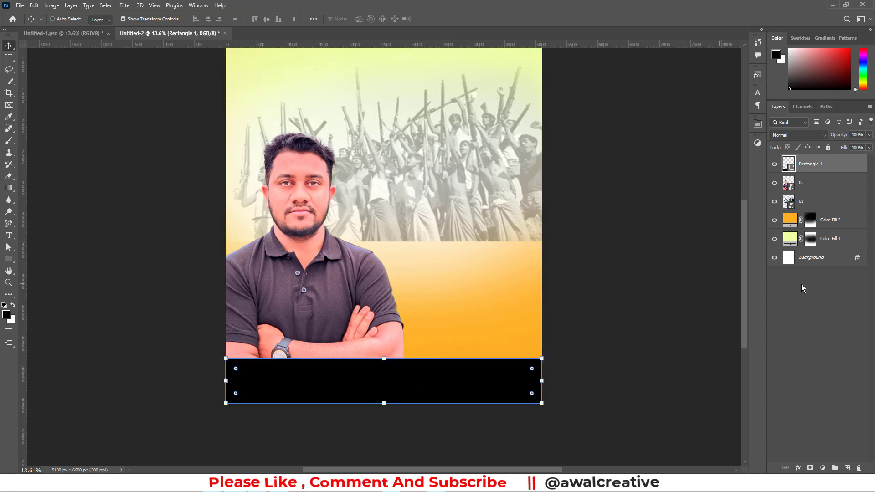
Set the fill colour of the Rectangle 1 bar to 006a4e and deselect its layer
left_click(790, 169)
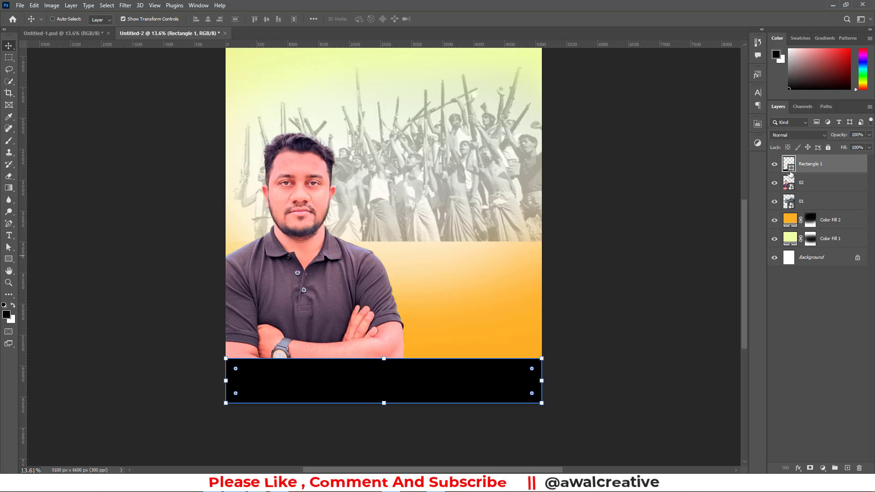
double_click(791, 165)
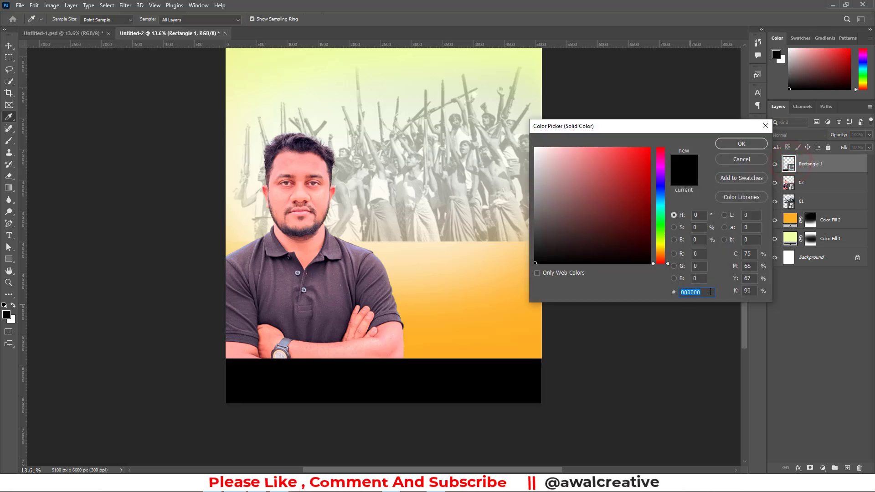
left_click(711, 290)
type("006a4")
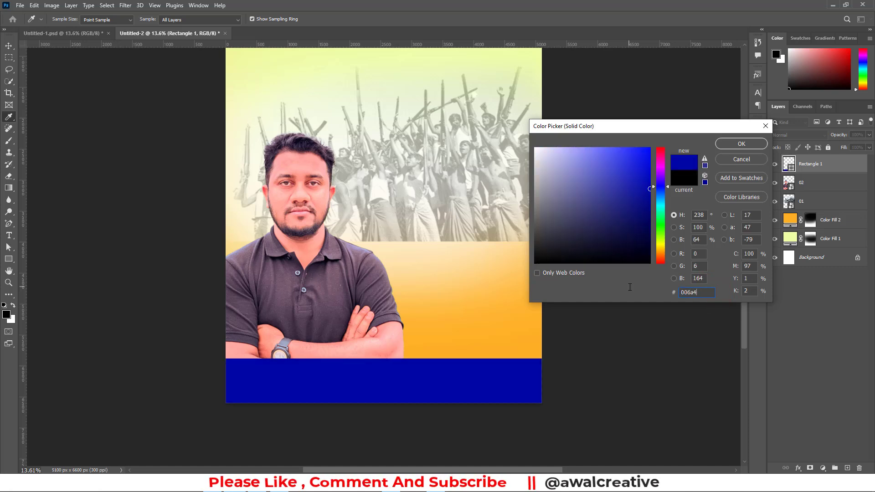
type("e")
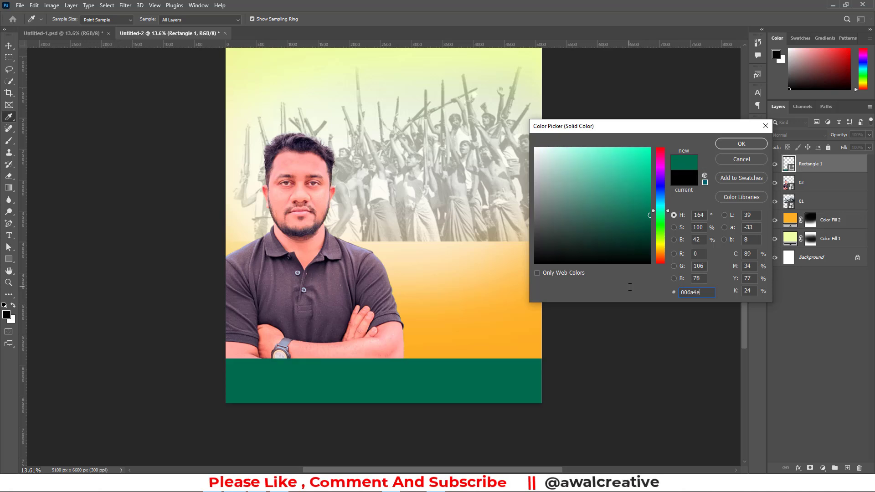
left_click(731, 143)
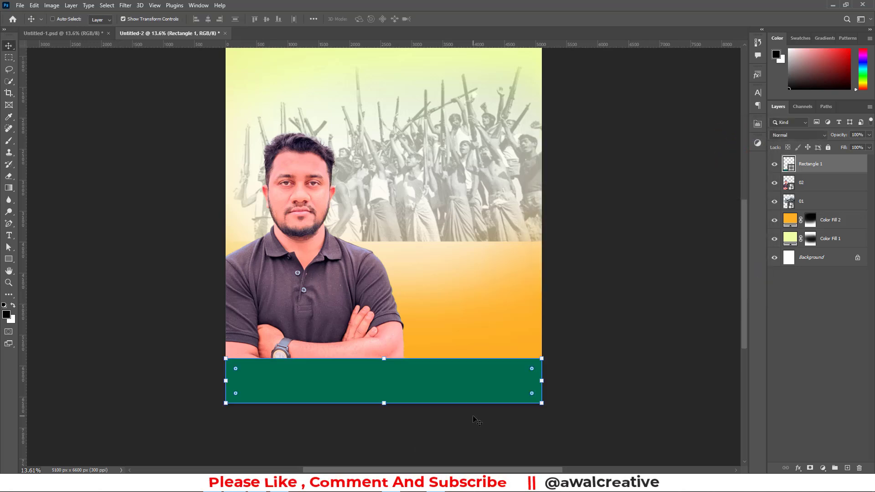
left_click(830, 343)
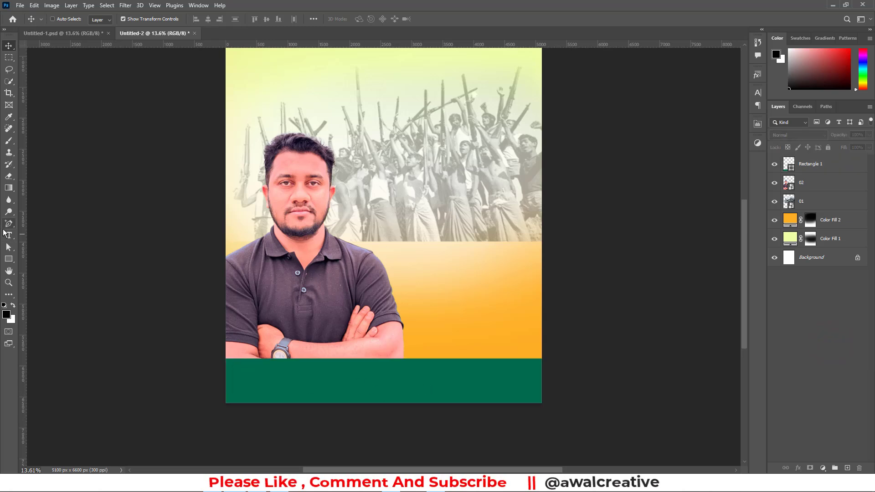
scroll(389, 404, "up", 3)
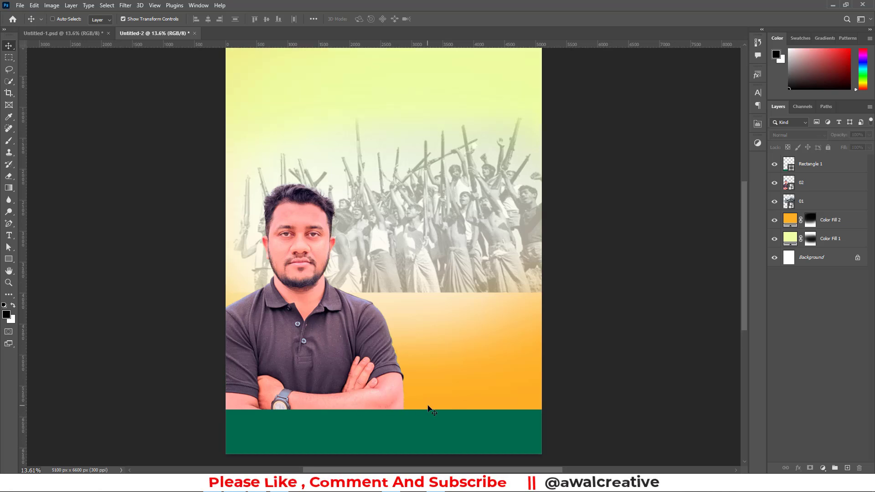
scroll(431, 387, "down", 2)
scroll(470, 123, "up", 2)
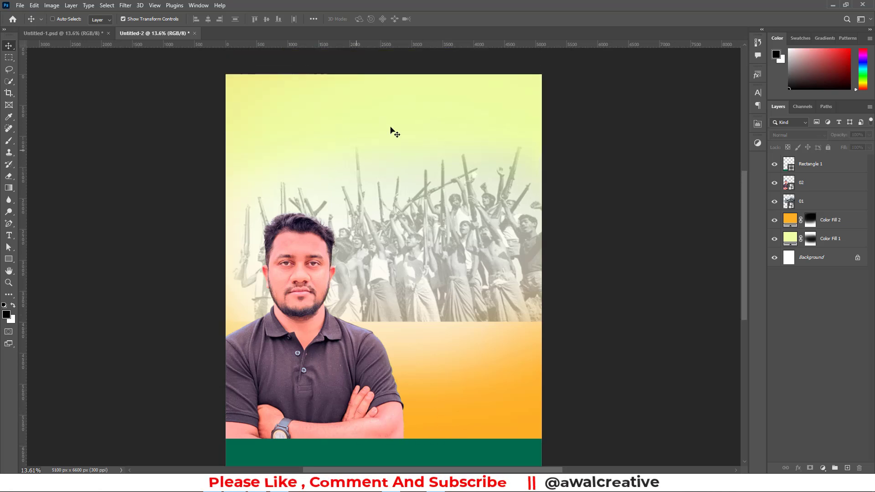
scroll(469, 193, "down", 1)
scroll(420, 287, "down", 2)
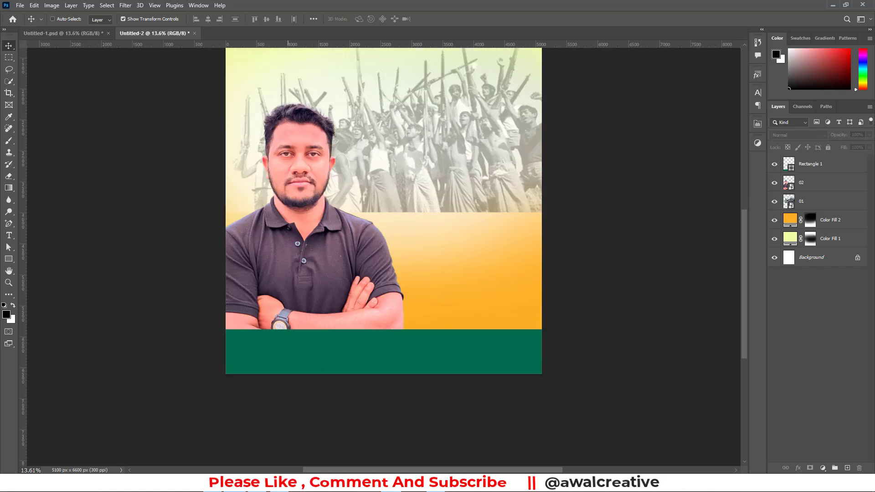
Switch to the 16 December folder, open 1971.ai in Illustrator to inspect its Bengali lettering artwork, and return to the folder
left_click(395, 484)
left_click(262, 112)
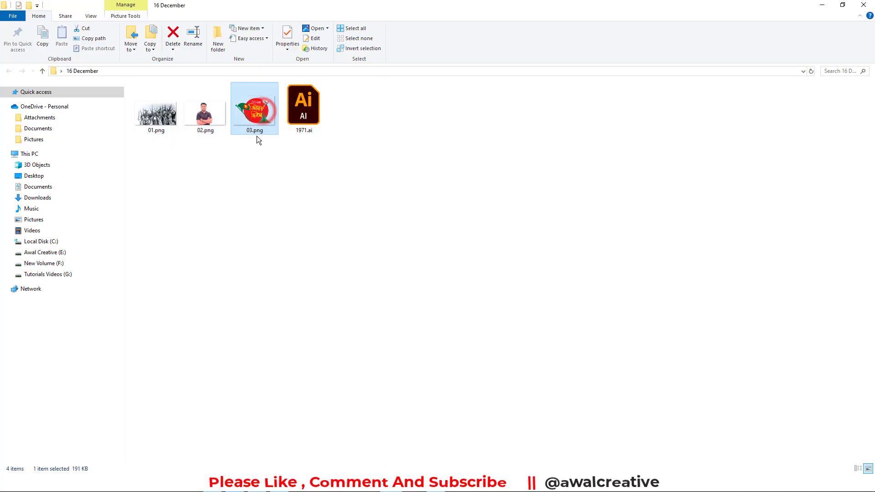
left_click(303, 112)
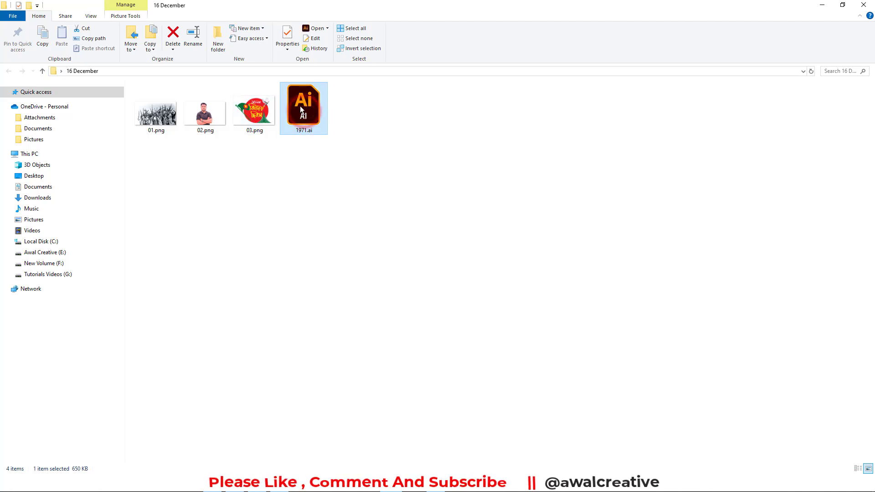
left_click(257, 122)
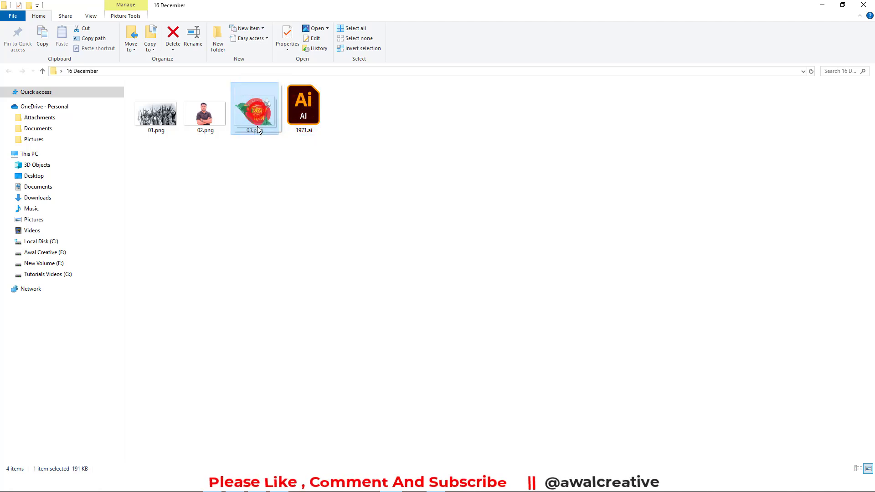
double_click(314, 112)
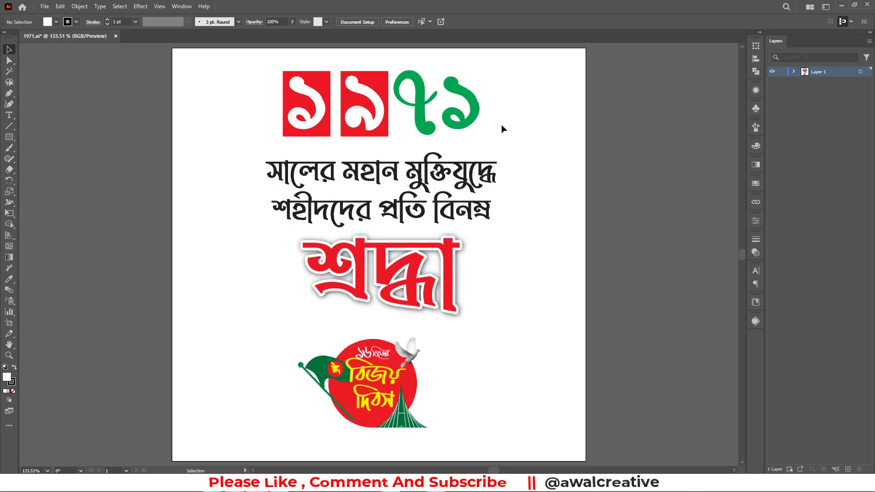
left_click_drag(220, 78, 490, 136)
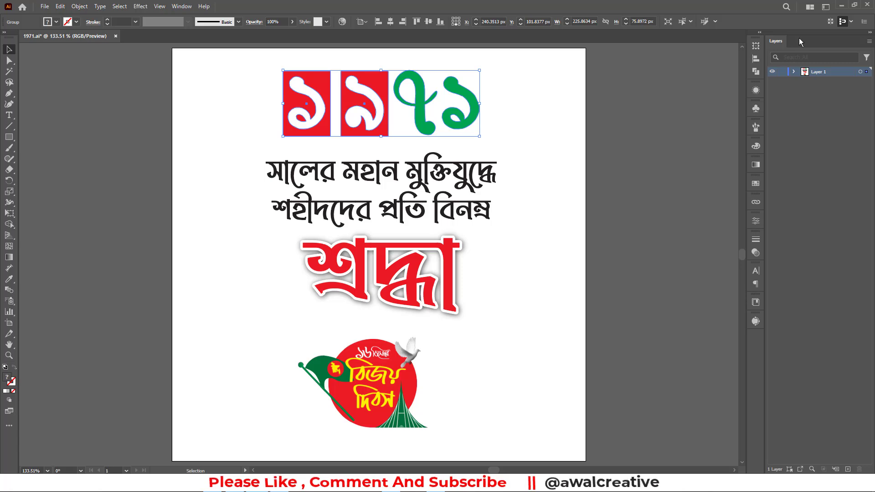
left_click(841, 4)
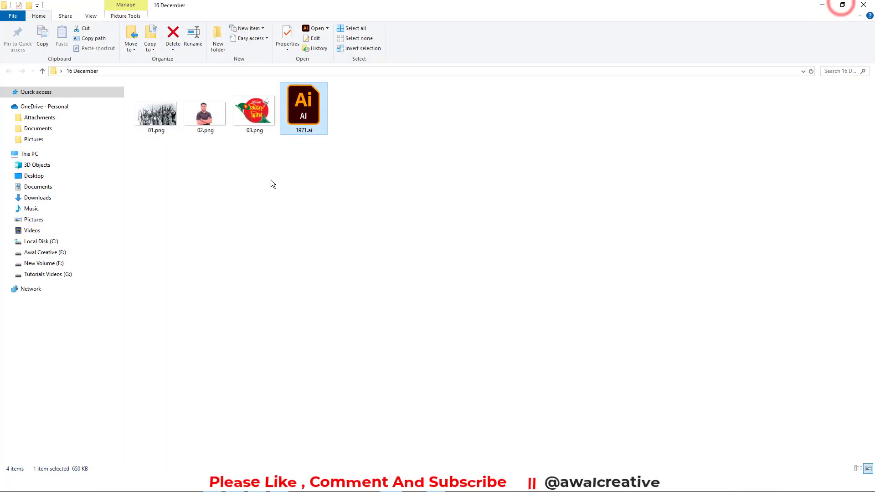
Place 03.png from the folder into the Photoshop poster, enlarging it beside the man's arm just above the green bar
left_click(254, 114)
left_click_drag(255, 114, 424, 292)
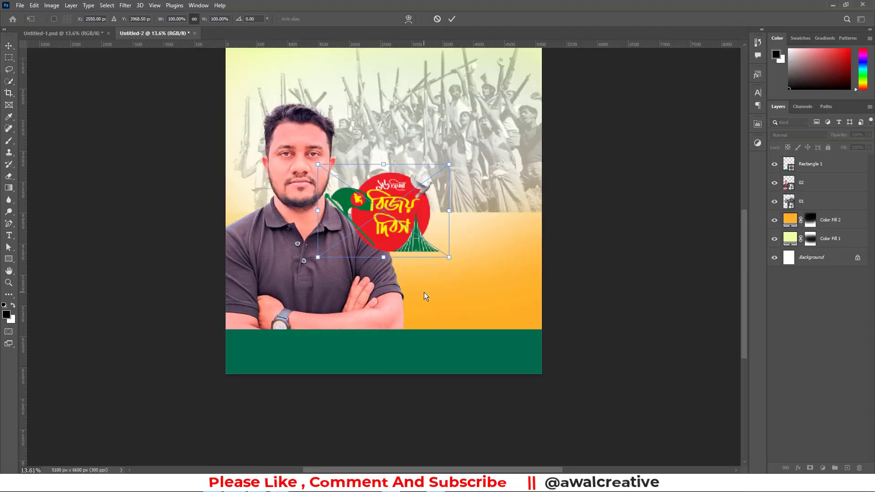
left_click_drag(416, 223, 499, 286)
left_click_drag(411, 239, 388, 222)
mouse_move(503, 295)
left_mouse_down()
mouse_move(503, 304)
mouse_move(511, 300)
left_mouse_up()
left_click(452, 19)
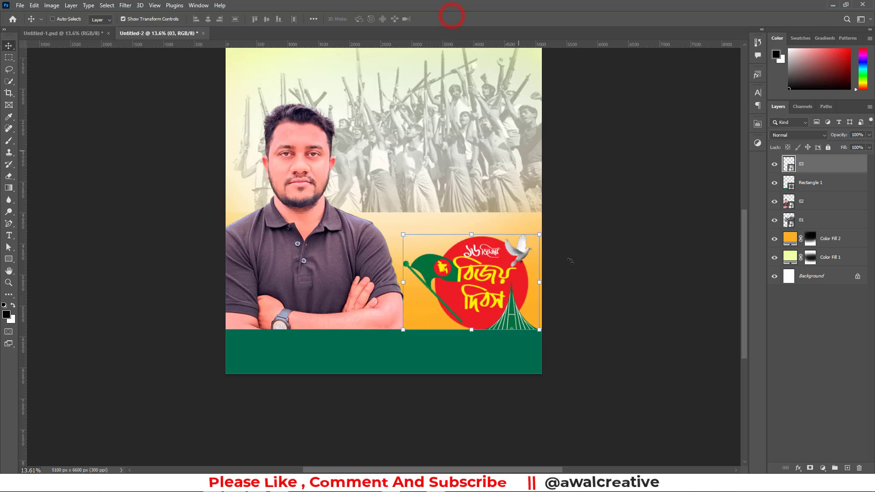
Nudge the placed 03 logo slightly left and up so it rests on the green bar's upper edge, and deselect it
key("Left")
key("Left")
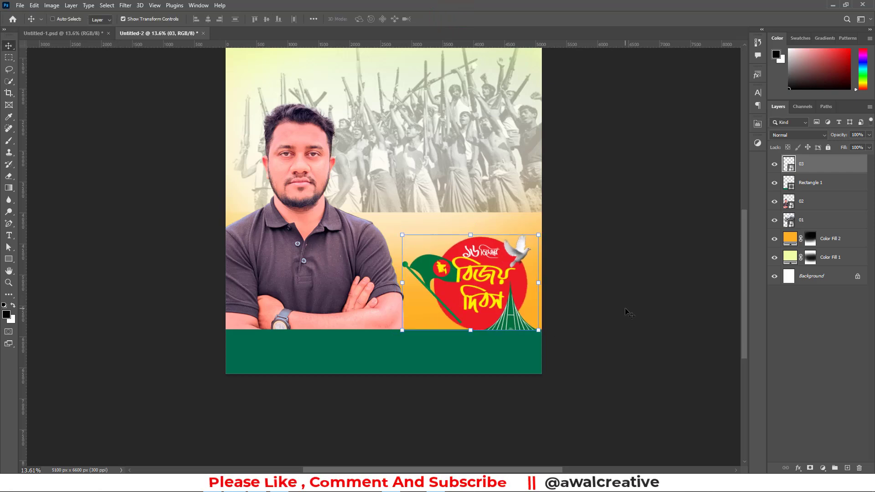
key("Left")
key("Left")
key("Left")
key("Left")
key("Left")
key("Left")
key("Left")
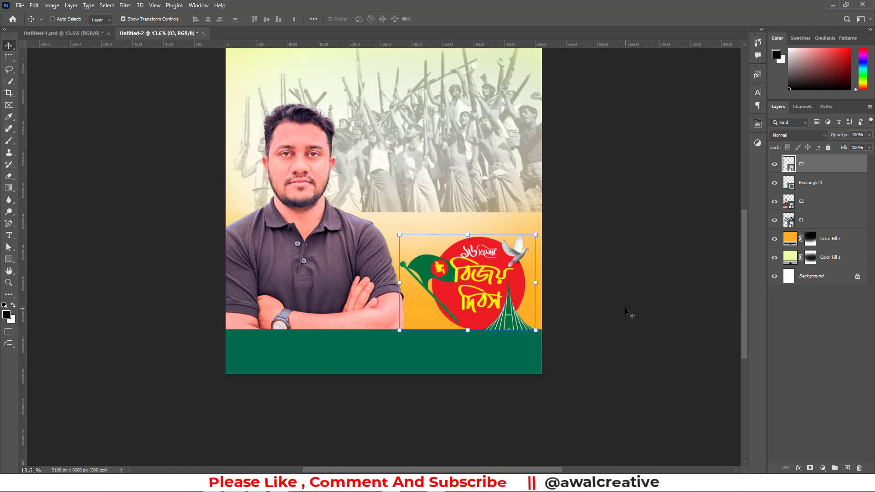
key("Up")
key("Up")
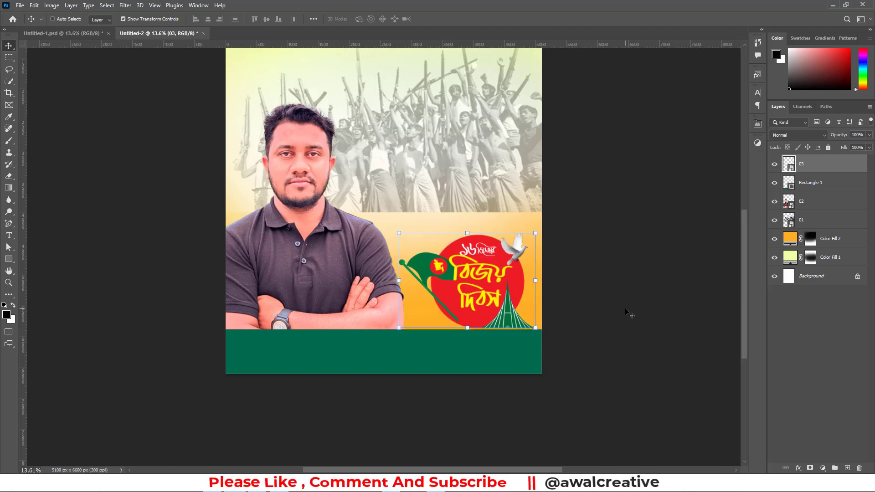
left_click(844, 324)
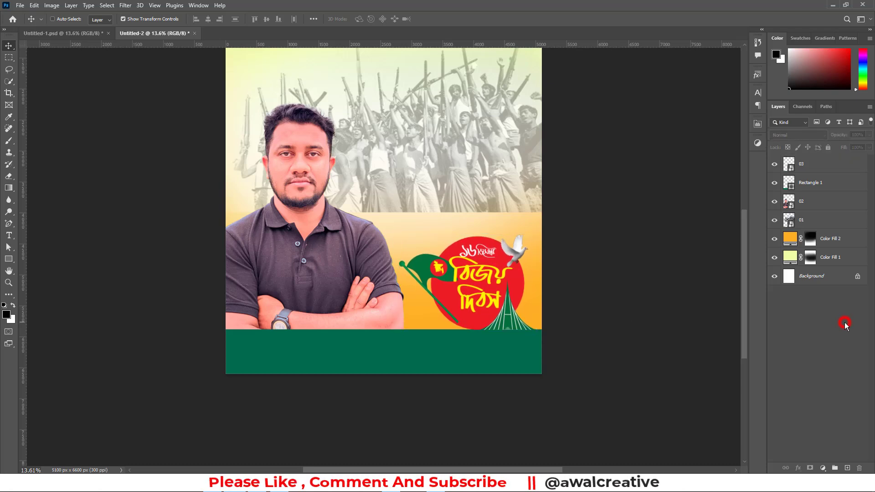
Move layer 03 beneath layer 01, directly above the Color Fill 2 layer
left_click(797, 167)
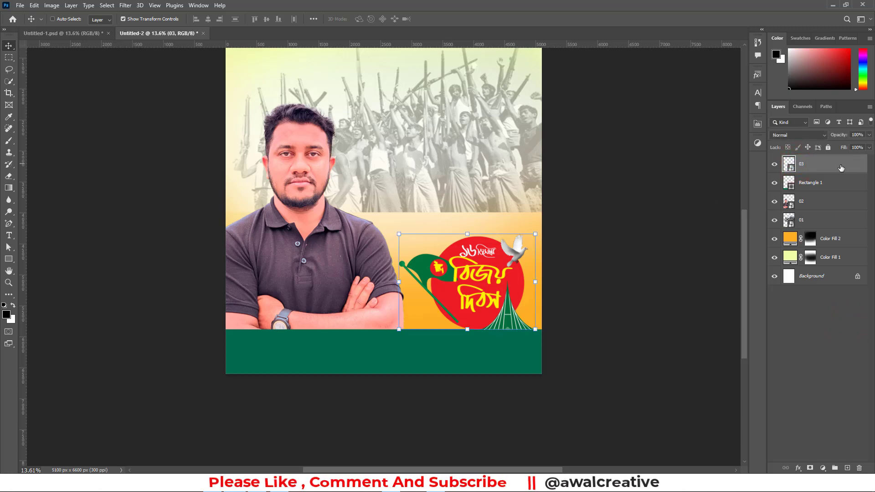
left_click_drag(814, 166, 807, 231)
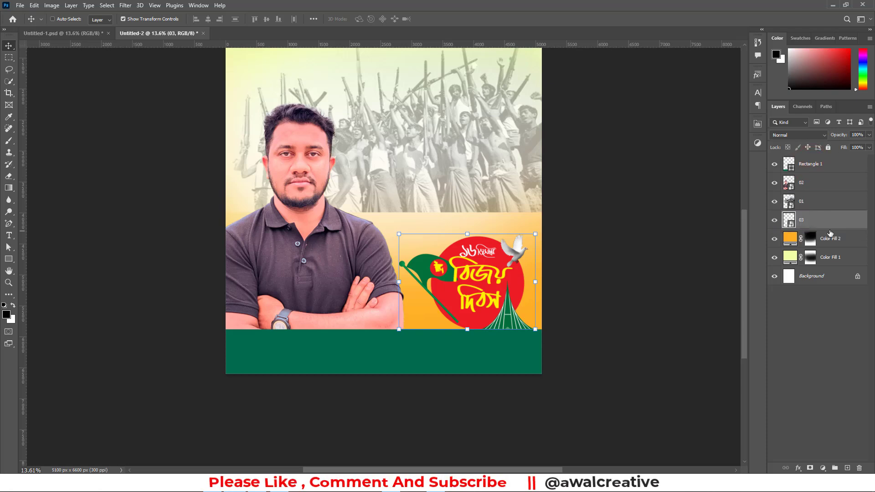
Unlock the Background layer and group it with layers 01, 03 and both colour fills, naming the group BG
left_click(816, 203)
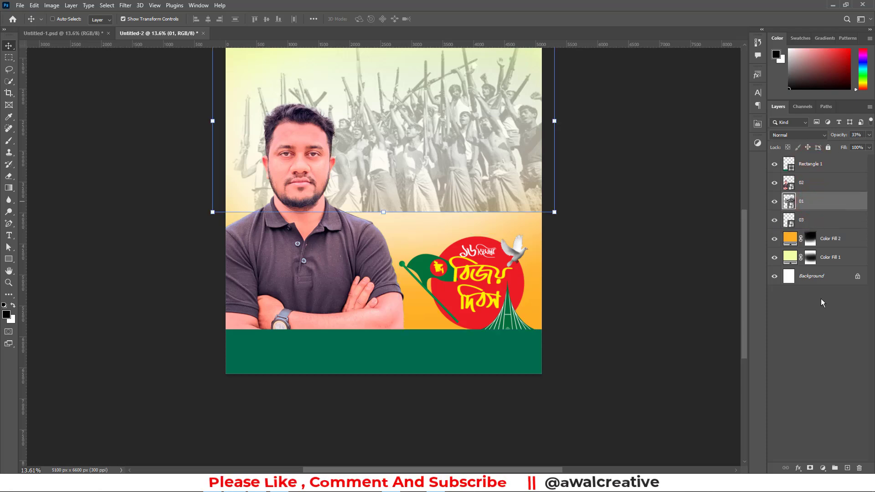
left_click(857, 276)
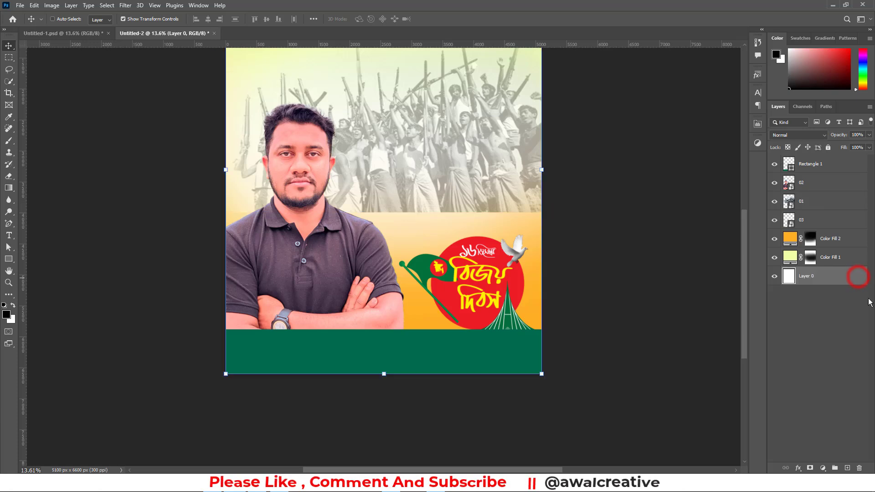
left_click(814, 205, "shift")
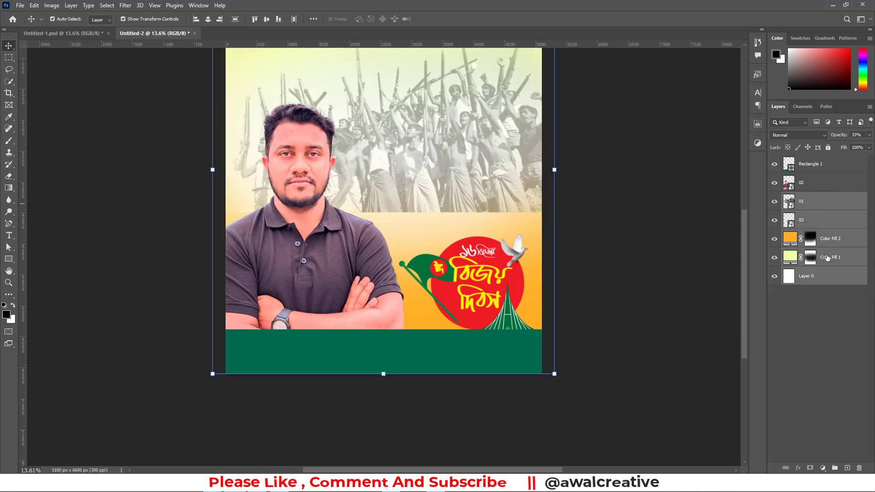
key("ctrl+g")
double_click(812, 196)
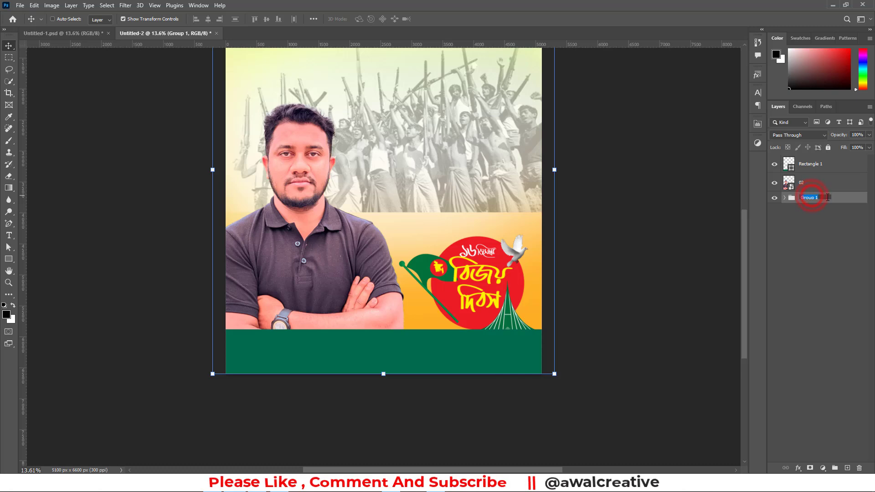
type("BG")
key("Return")
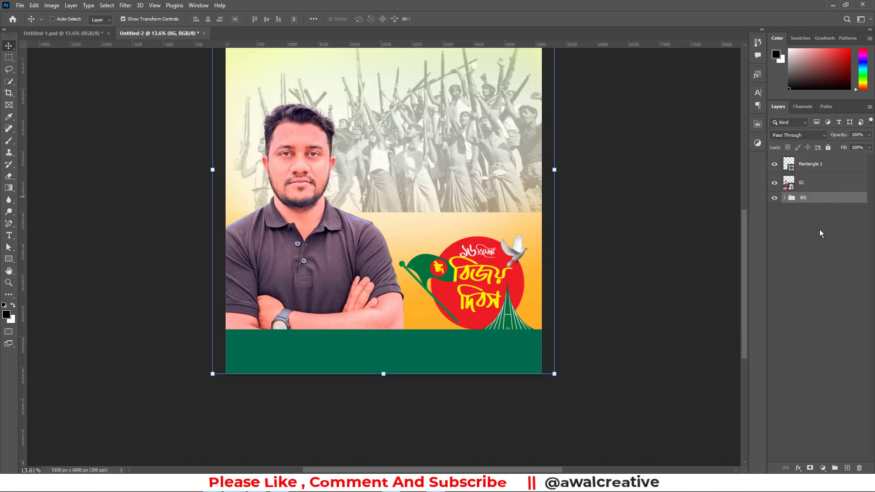
left_click(813, 240)
Put layer 02 with the man's portrait into its own group named Photo, and collapse the group
left_click(804, 185)
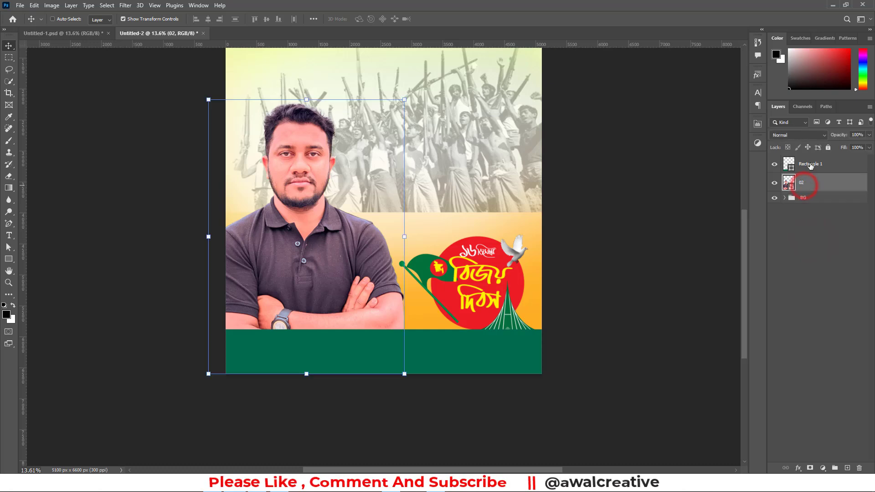
left_click(811, 165)
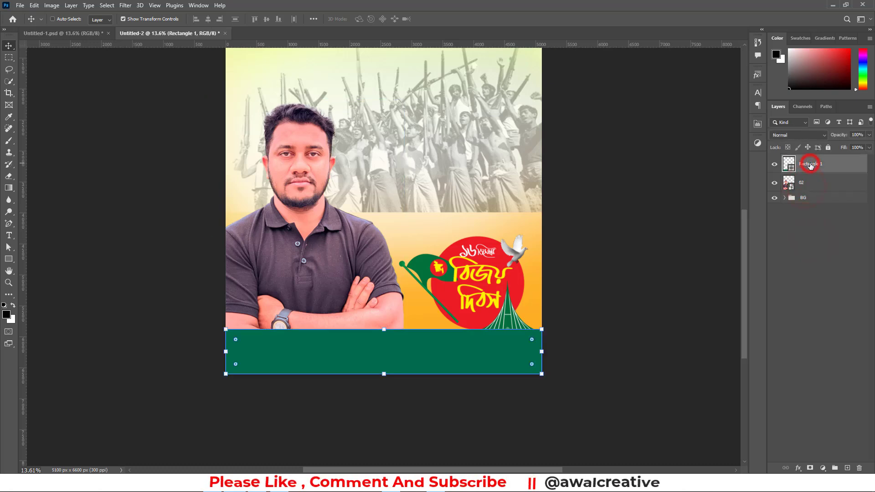
left_click(793, 187)
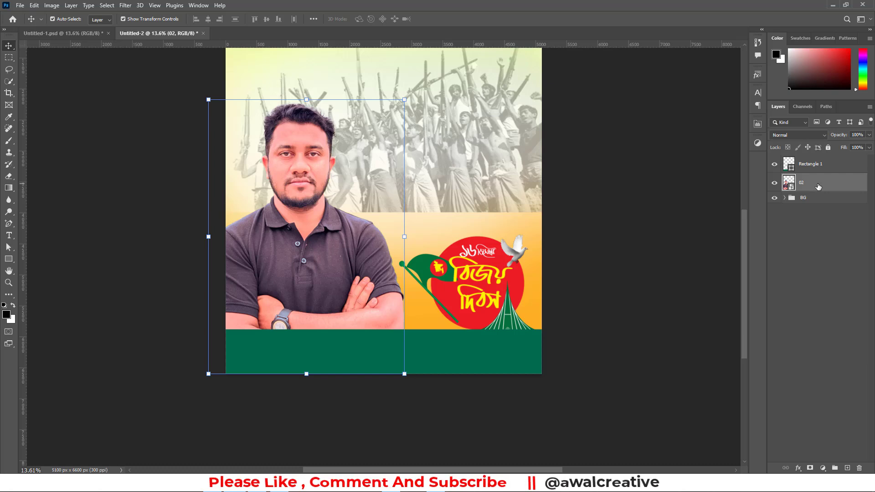
key("ctrl+g")
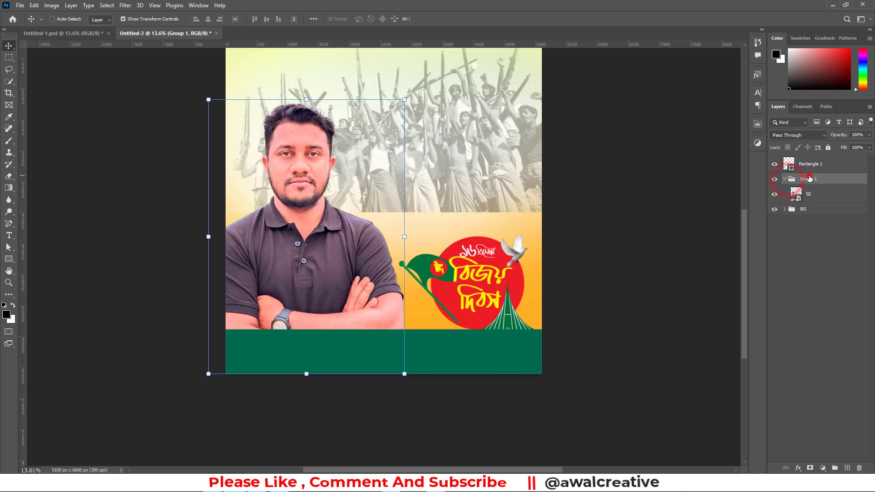
double_click(807, 179)
type("Photo")
key("Return")
left_click(784, 180)
left_click(805, 232)
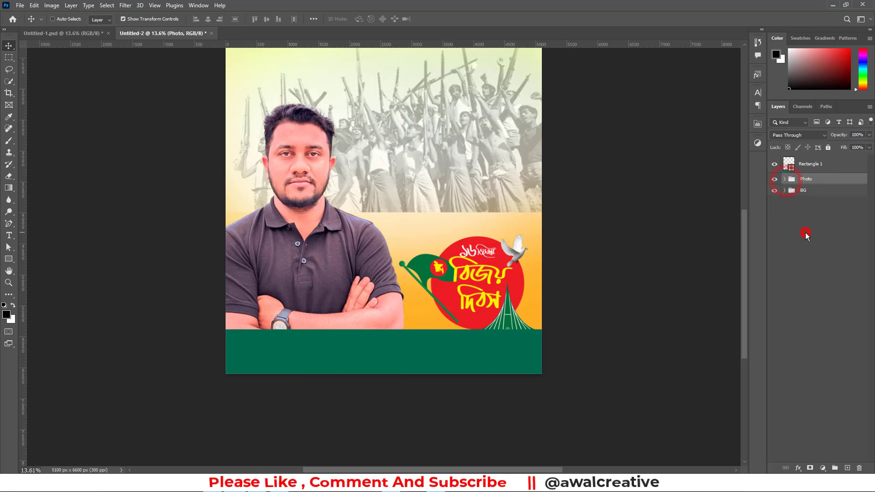
Expand the Photo group and move the portrait on layer 02 up so the whole wristwatch shows above the green bar
scroll(396, 220, "up", 2)
scroll(396, 220, "up", 2)
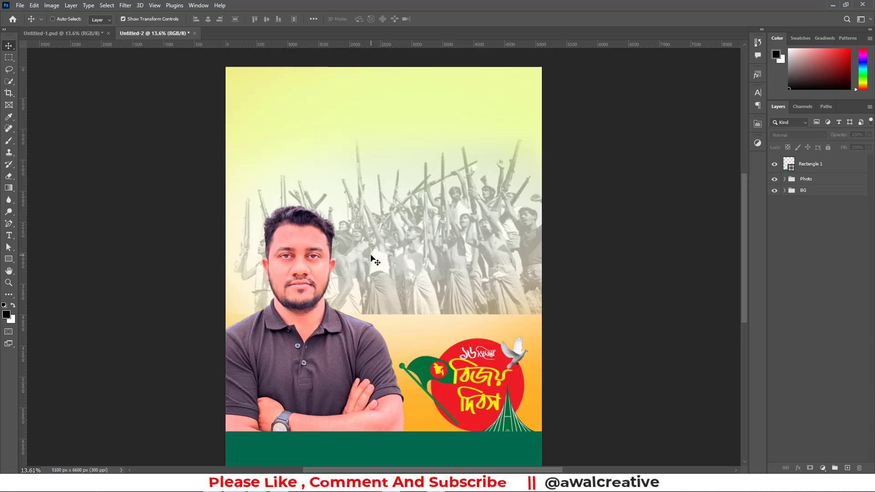
scroll(372, 238, "down", 1)
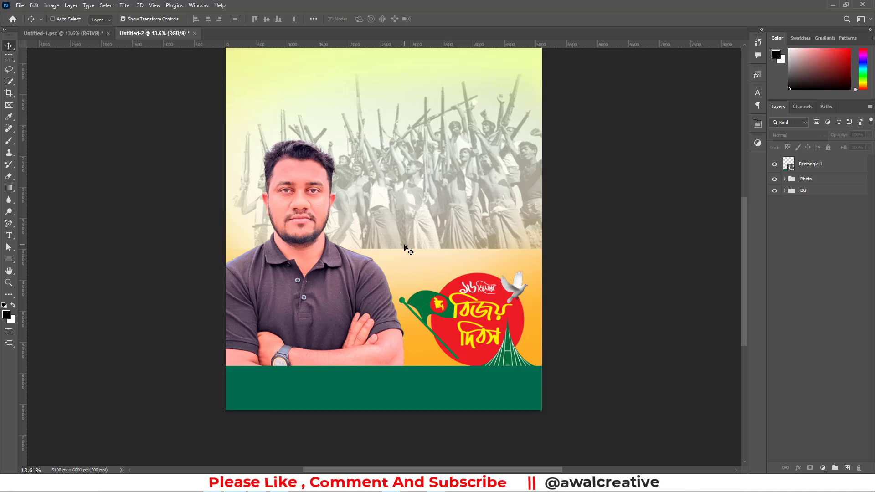
left_click(806, 179)
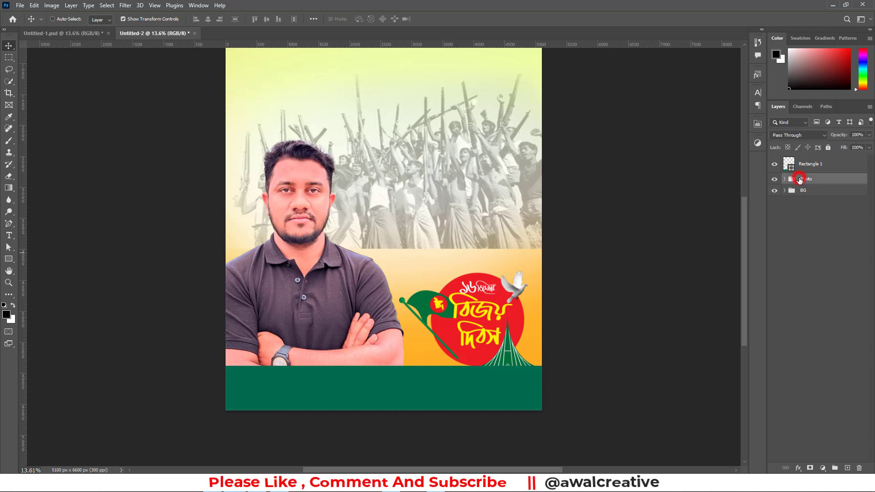
left_click(784, 179)
left_click(798, 194)
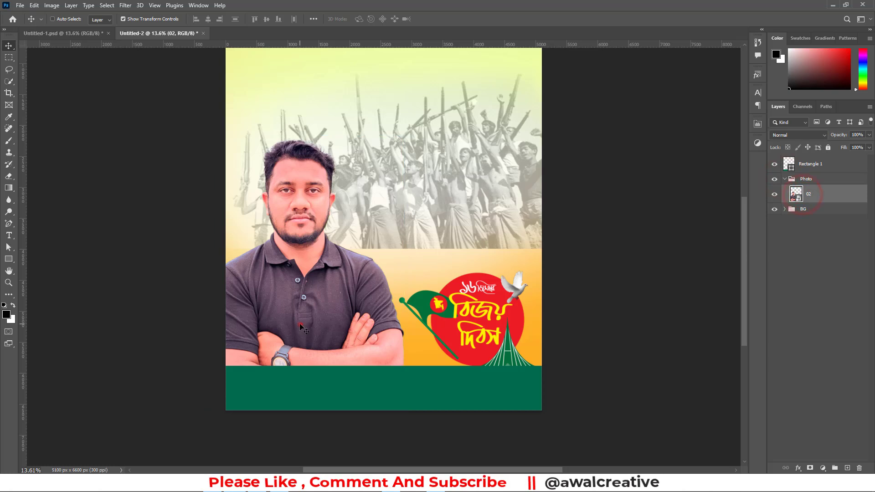
left_click_drag(300, 323, 300, 302)
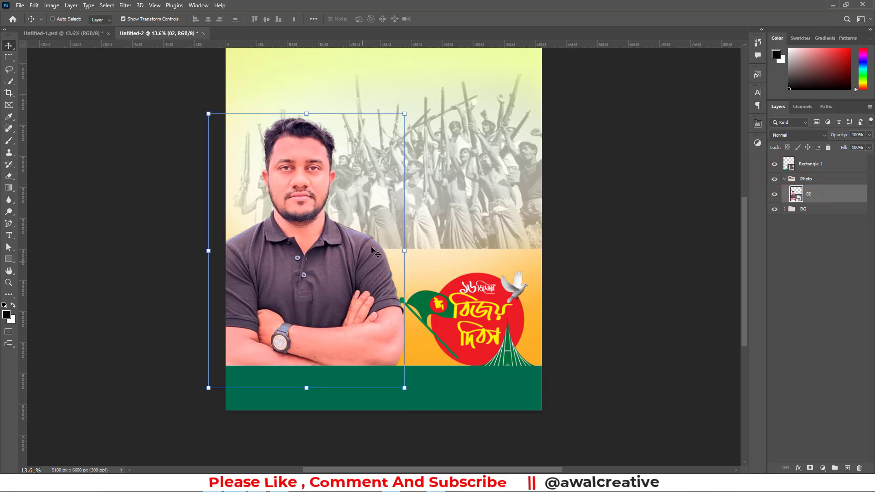
Scale the portrait down to 134.20% and reposition it at the poster's left edge, resting behind the green bar, and deselect it
left_click_drag(403, 114, 390, 143)
left_click_drag(303, 135, 302, 189)
left_click_drag(284, 238, 279, 196)
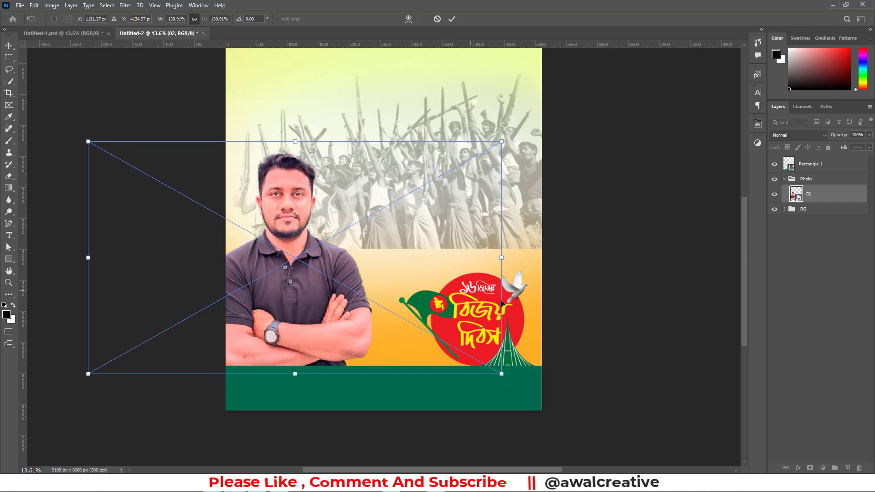
left_click_drag(500, 374, 512, 380)
left_click(450, 19)
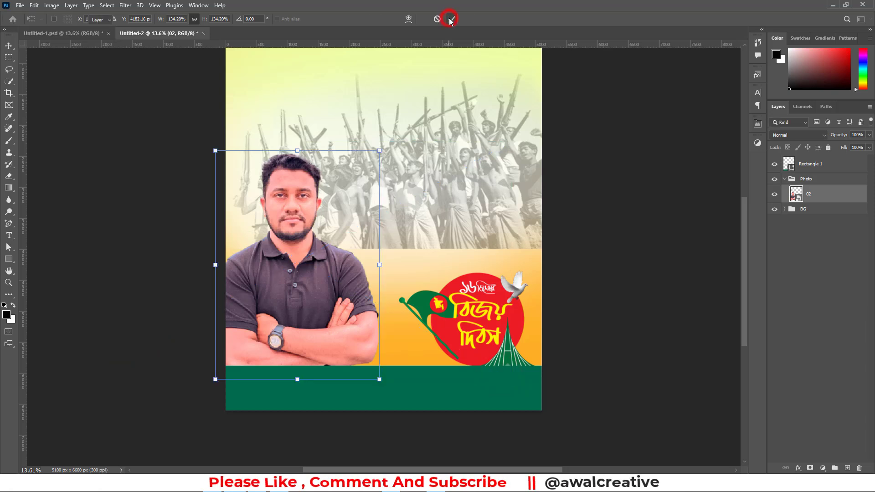
left_click(810, 276)
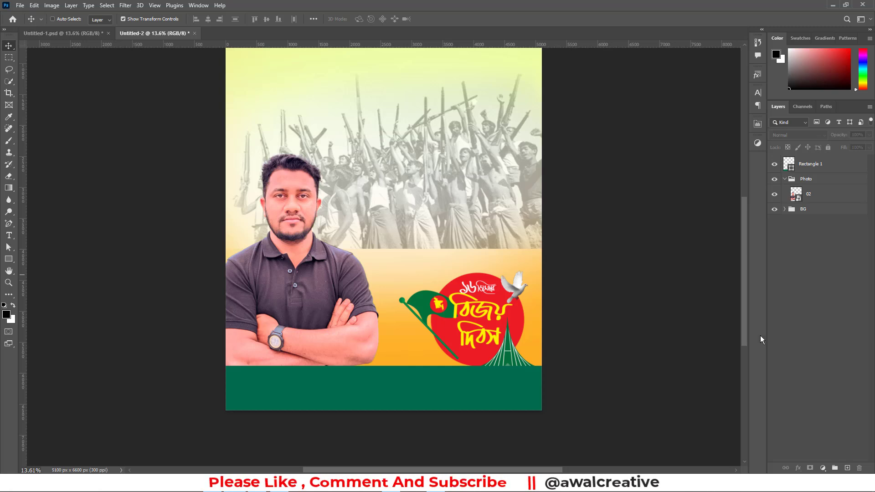
Expand the BG group and add a layer mask to the crowd photo on layer 01
left_click(819, 195)
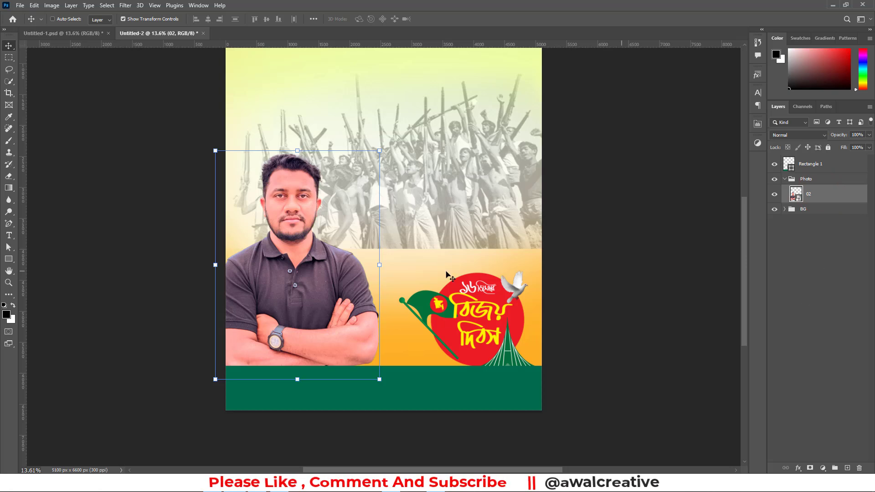
left_click(806, 213)
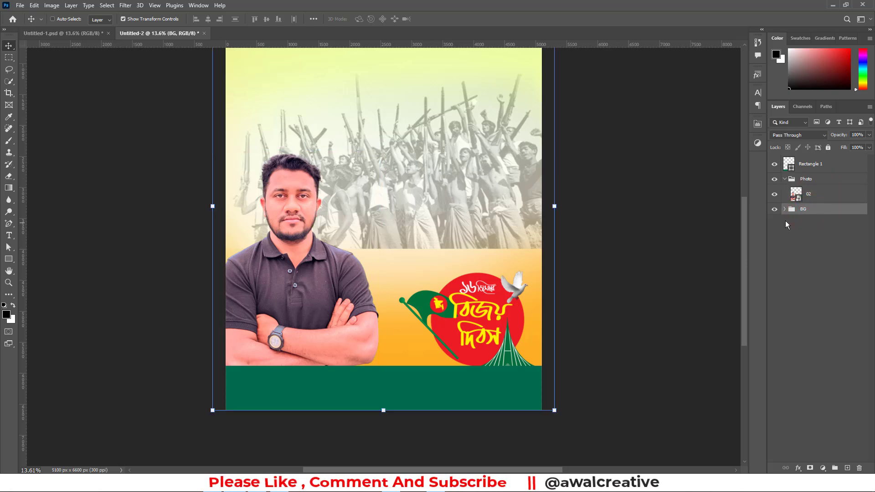
left_click(784, 209)
left_click_drag(816, 225, 822, 270)
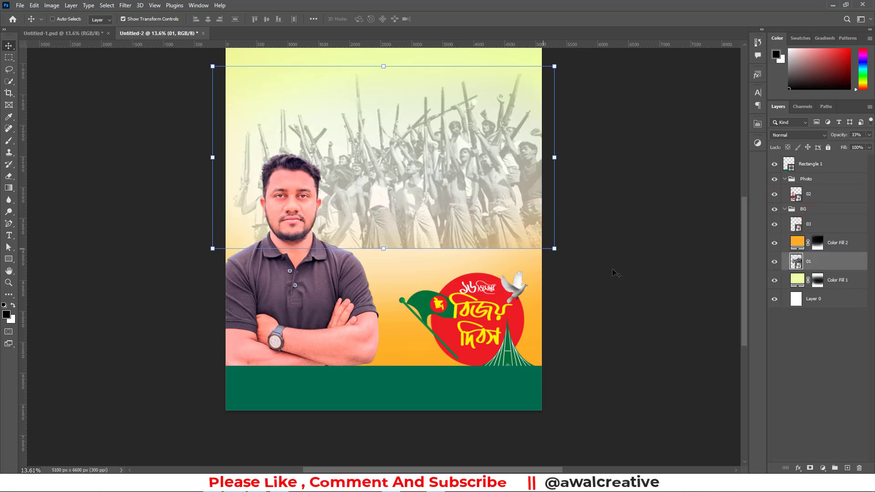
left_click(822, 343)
left_click(818, 268)
left_click(809, 468)
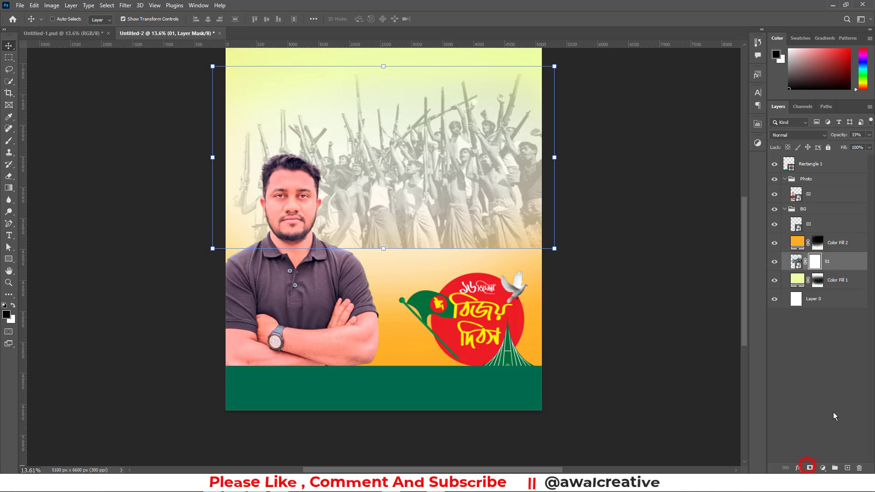
Fade the crowd photo's lower edge by painting black on its mask with a 2600 px brush at 30% opacity, and collapse the BG group
left_click(9, 132)
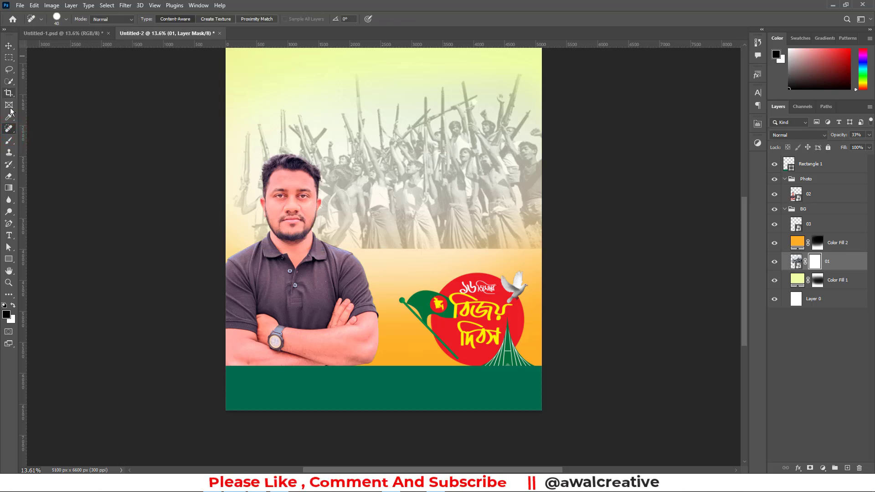
left_click(8, 141)
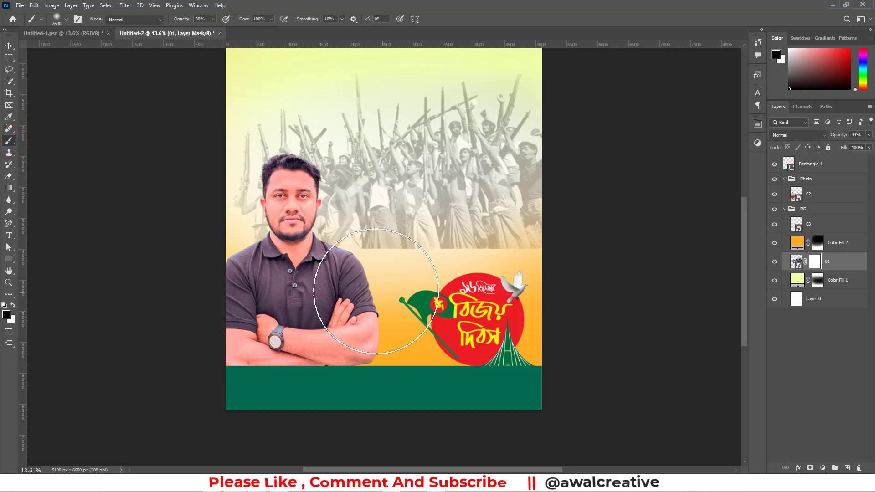
left_click(307, 305)
left_click(395, 279)
left_click(355, 277)
left_click(396, 279)
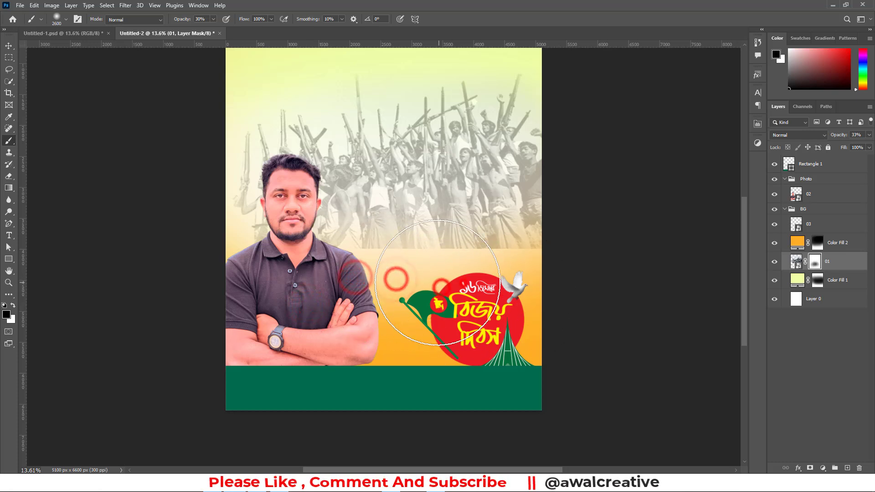
left_click(522, 291)
left_click(559, 290)
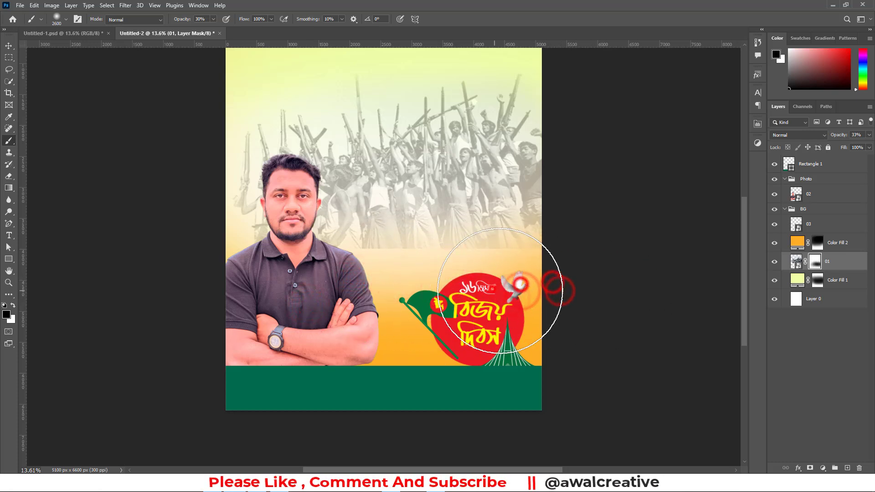
left_click(451, 273)
left_click(403, 287)
left_click(384, 293)
left_click(362, 290)
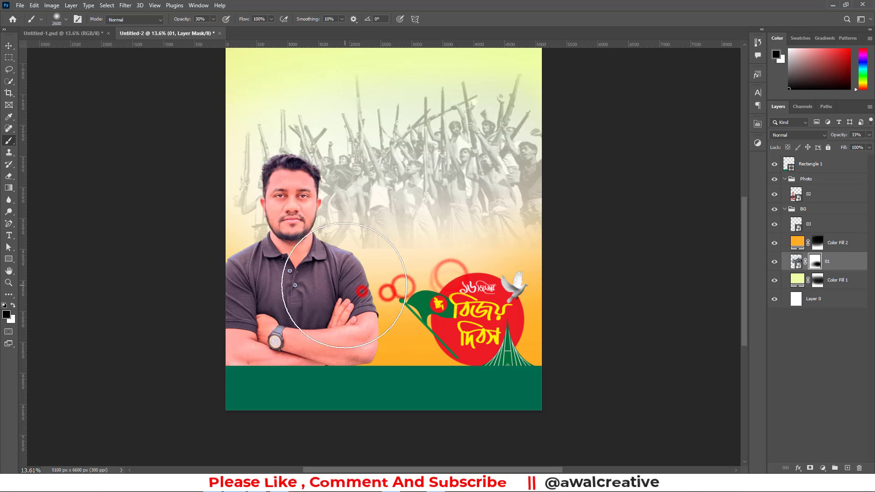
left_click(320, 287)
left_click(354, 284)
left_click(342, 275)
left_click(328, 264)
left_click(279, 261)
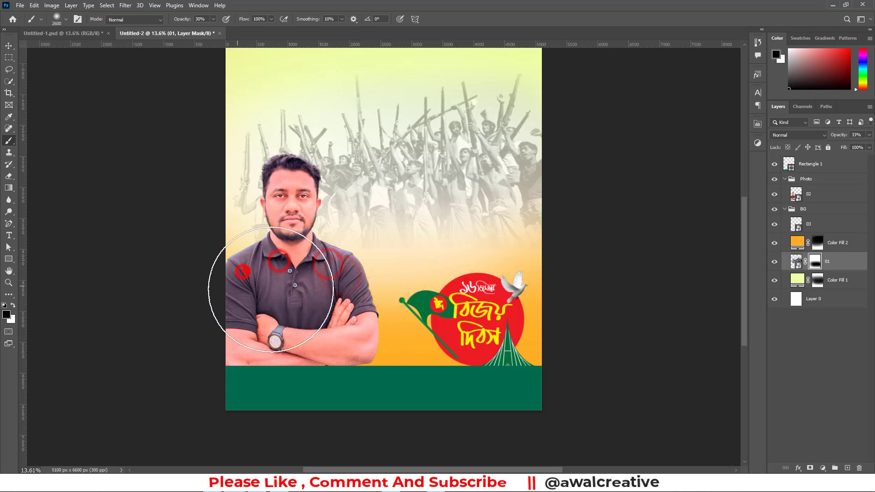
left_click(553, 297)
left_click(553, 272)
left_click(832, 324)
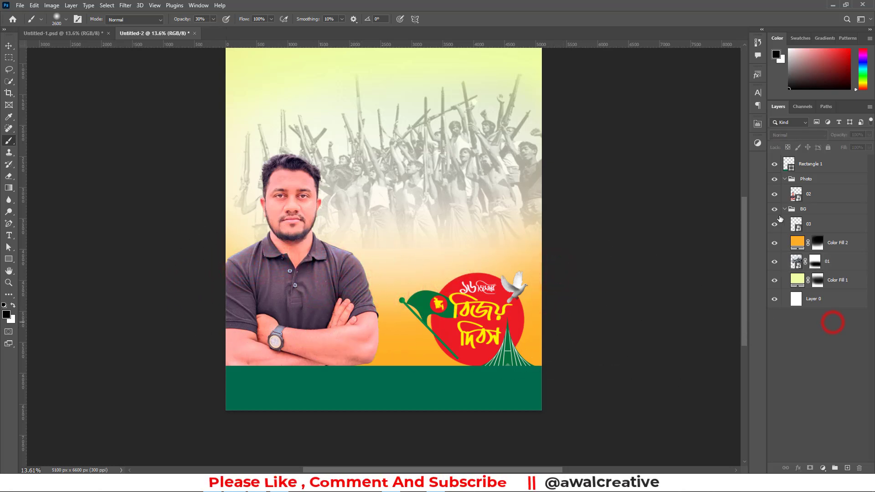
left_click(784, 209)
Add a white 88.08 pt text line in Li Opu Unicode with the man's full name in Bengali over the crowd
scroll(664, 269, "up", 3)
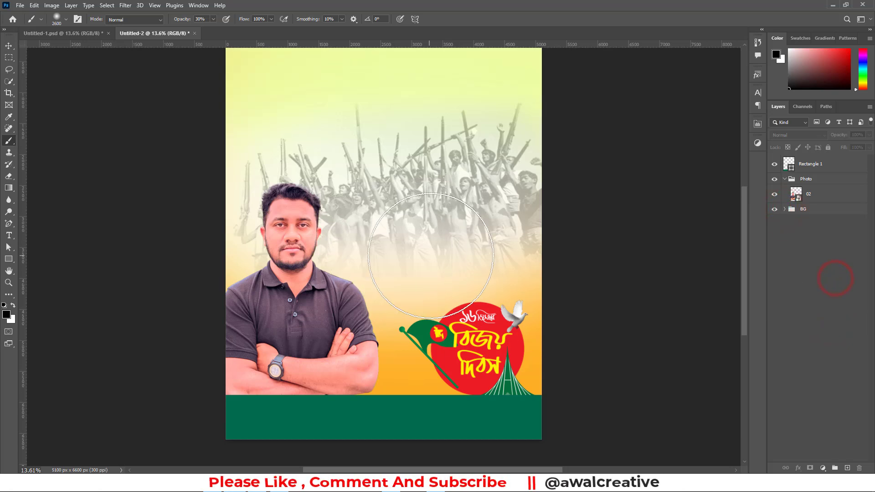
left_click(839, 338)
scroll(488, 322, "down", 2)
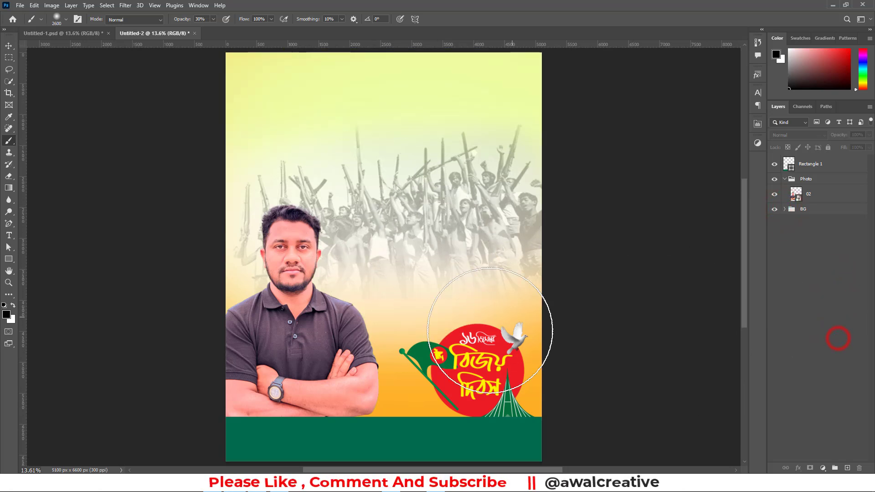
scroll(319, 347, "down", 2)
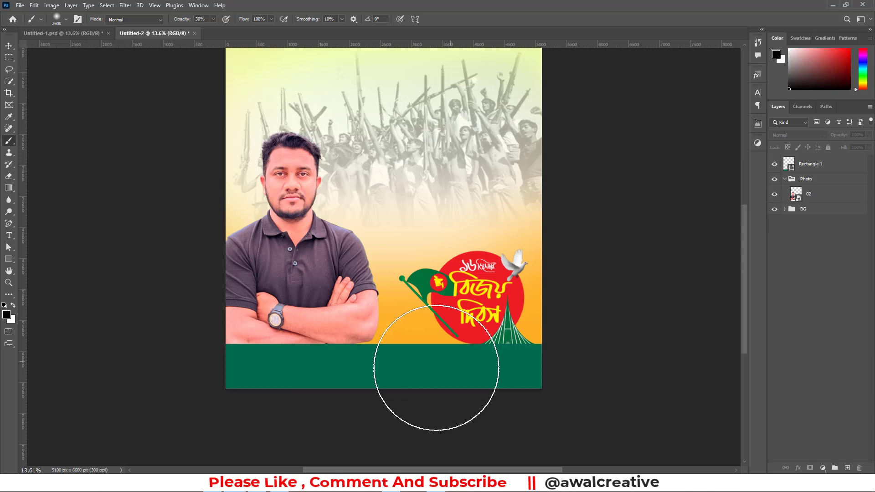
left_click(9, 45)
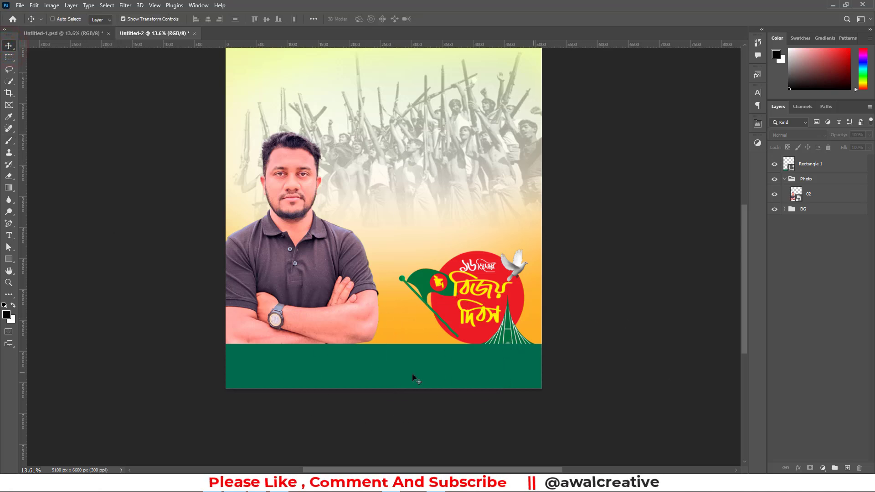
left_click(10, 235)
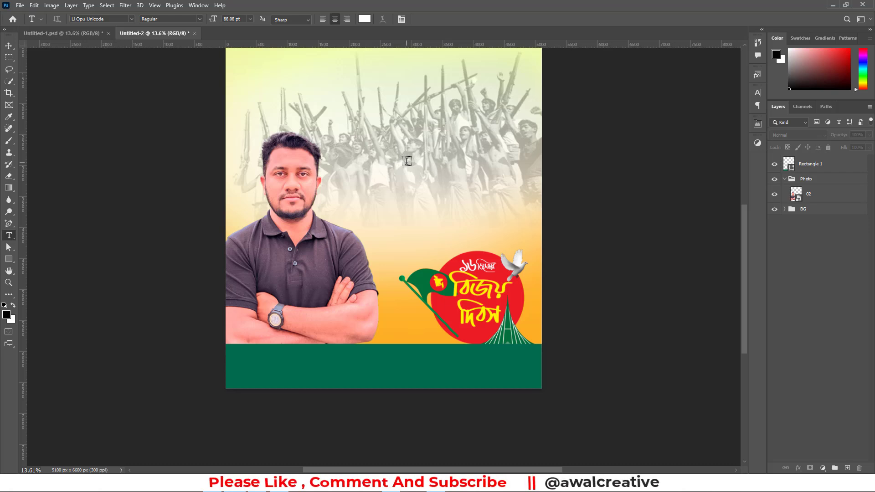
left_click(386, 158)
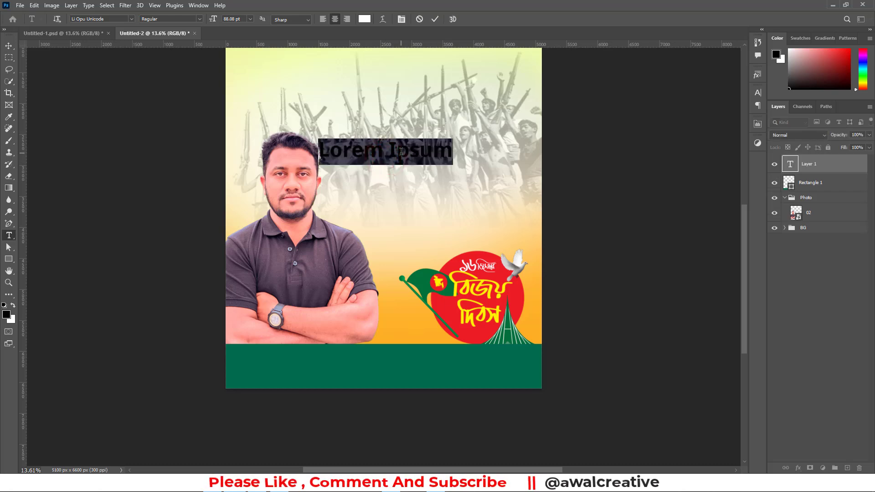
type("আ")
key("BackSpace")
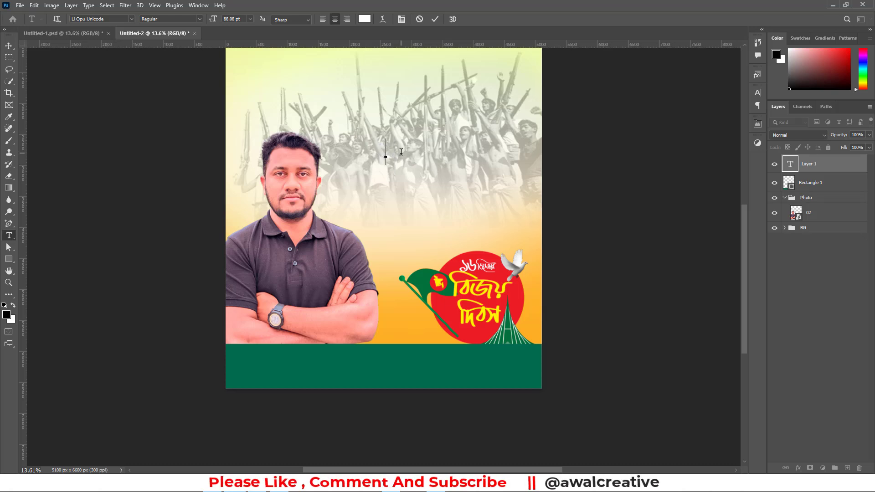
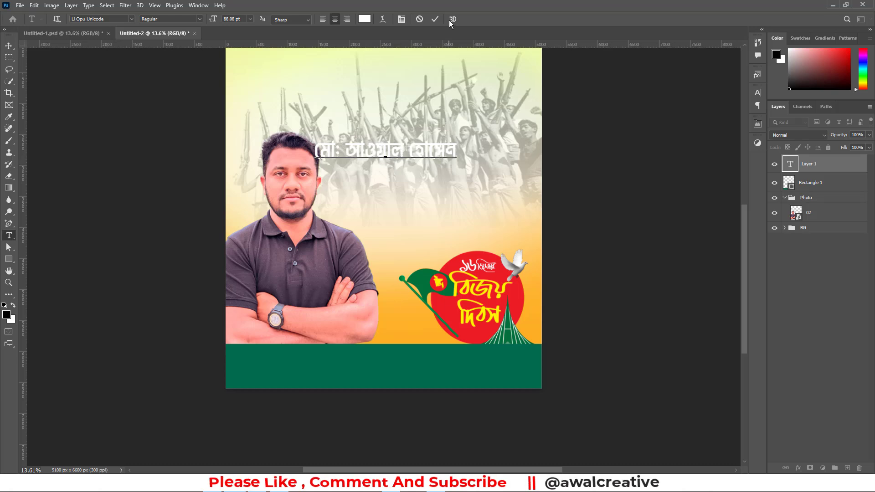
left_click(435, 20)
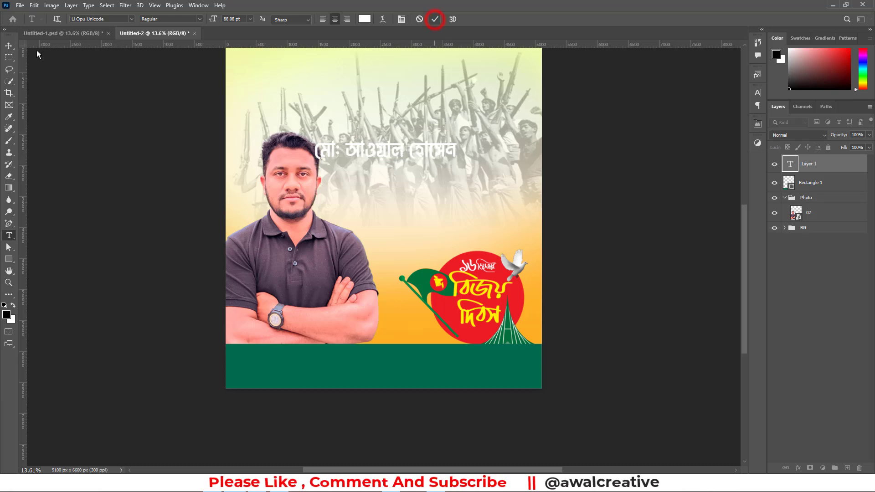
Move the name text onto the upper part of the green bar, centred horizontally on the poster, and deselect it
left_click(5, 44)
left_click_drag(410, 151, 427, 362)
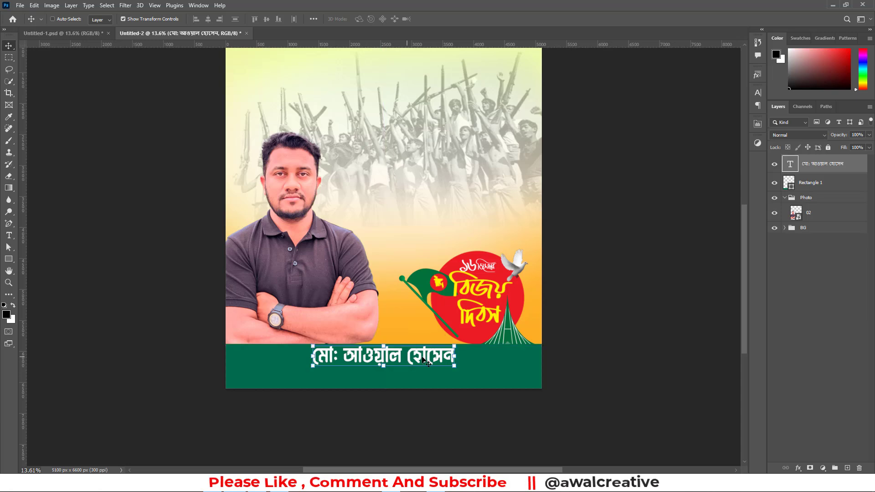
left_click(757, 95)
left_click(758, 105)
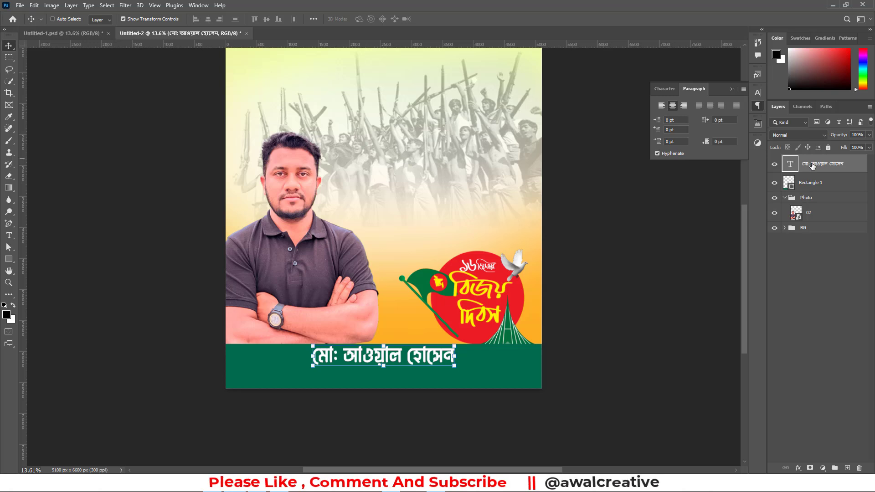
key("ctrl+a")
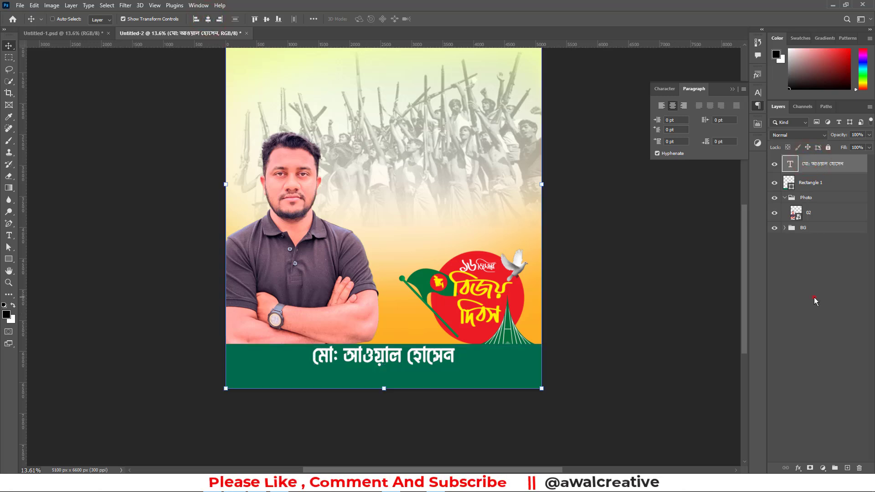
left_click(814, 298)
left_click(733, 89)
key("ctrl+d")
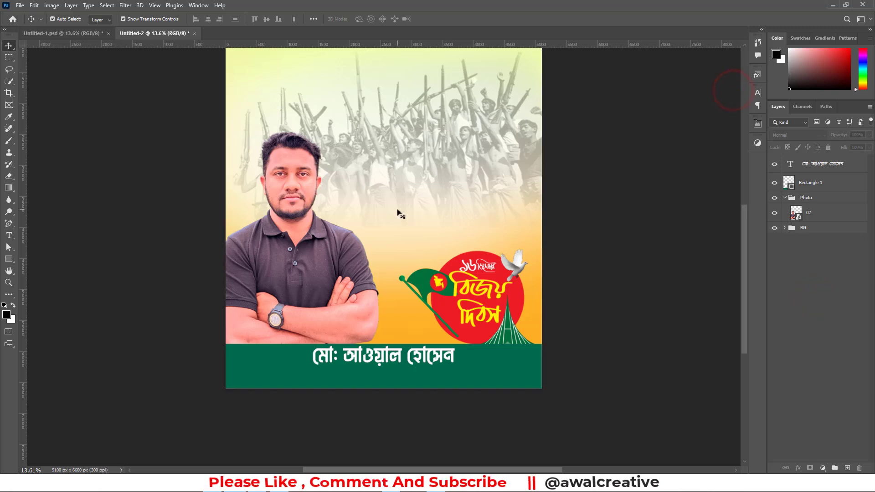
Nudge the white name text slightly lower on the green bar and deselect it
left_click(807, 168)
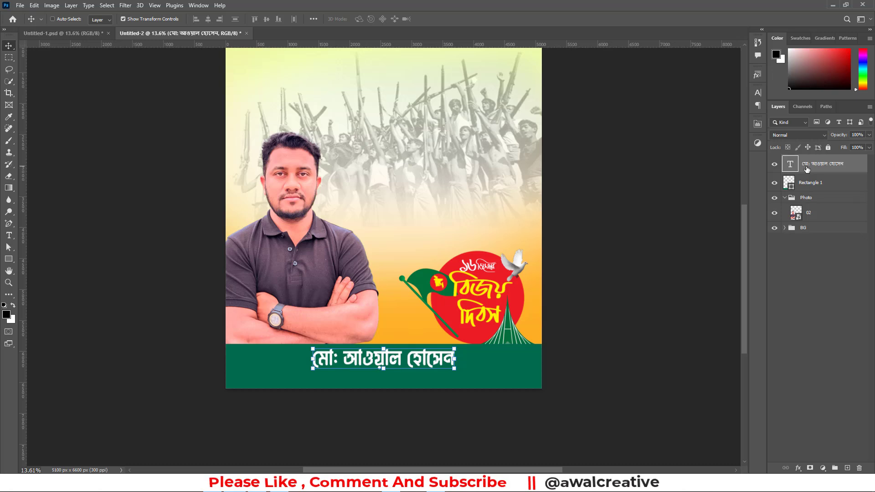
left_click(826, 269)
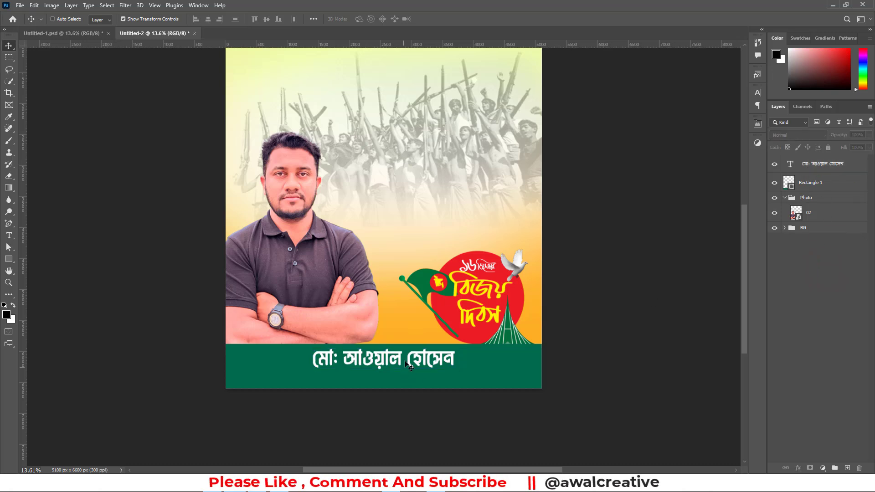
left_click(391, 360)
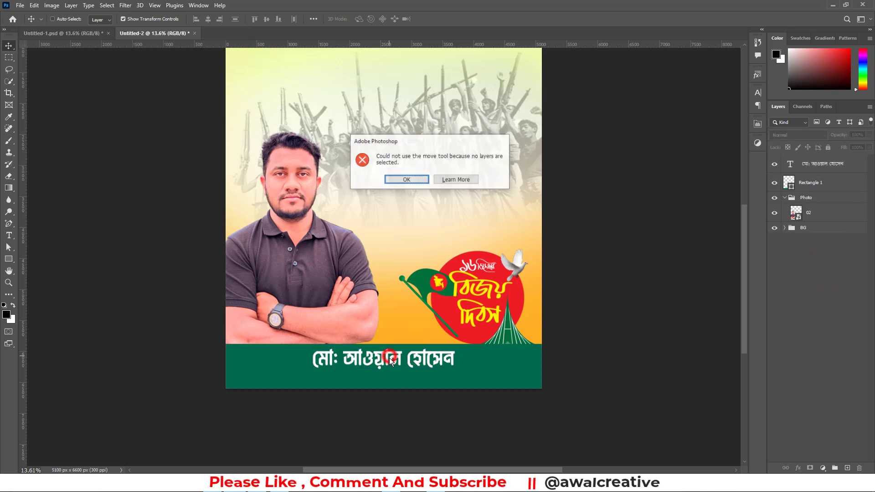
left_click(403, 179)
Switch to the Untitled-1.psd document and select the yellow-green job-title text in its Name group for copying
left_click(41, 33)
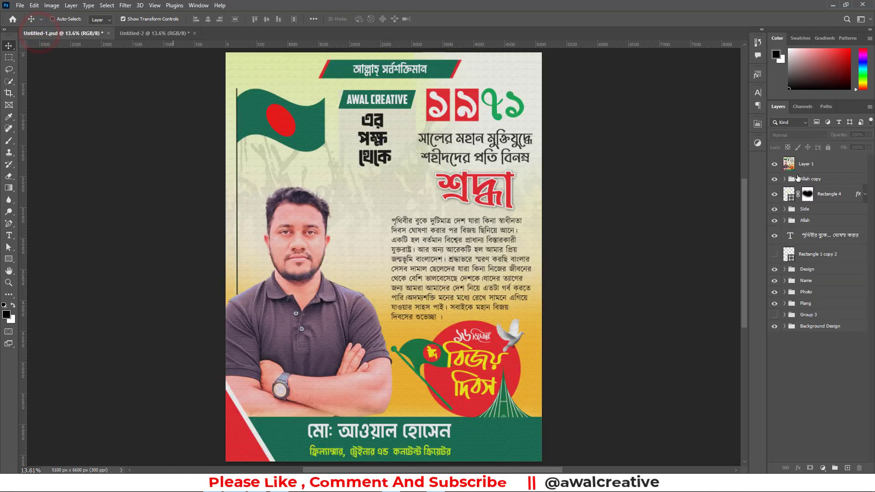
left_click(799, 280)
left_click(784, 281)
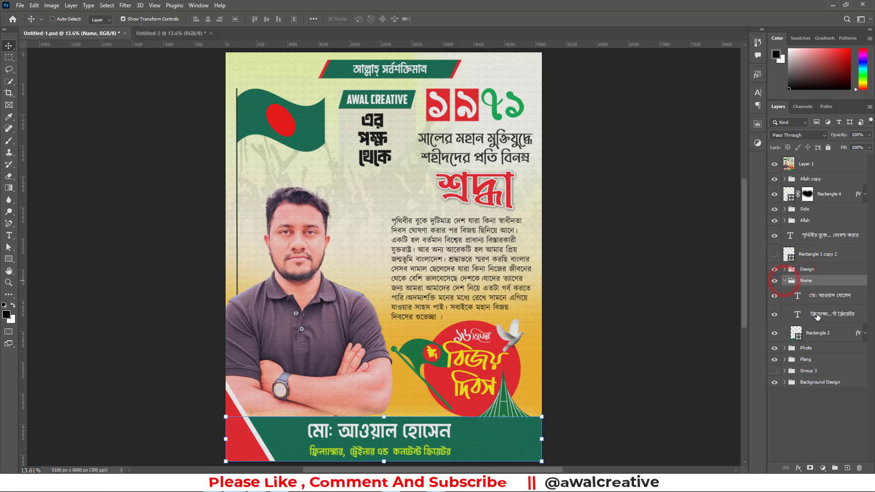
left_click(797, 313)
double_click(797, 313)
key("ctrl+c")
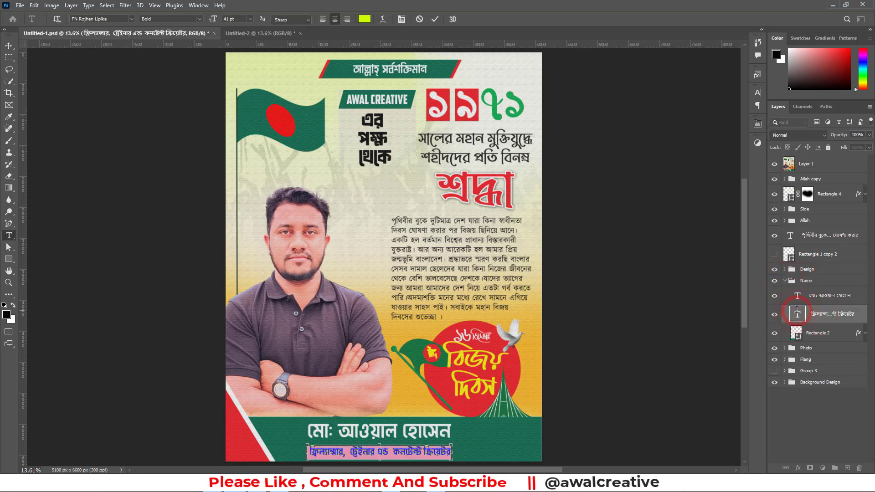
Paste the job title into the Untitled-2 poster as 41 pt bold FN Rojhan Lipika text and place it directly beneath the name
left_click(258, 33)
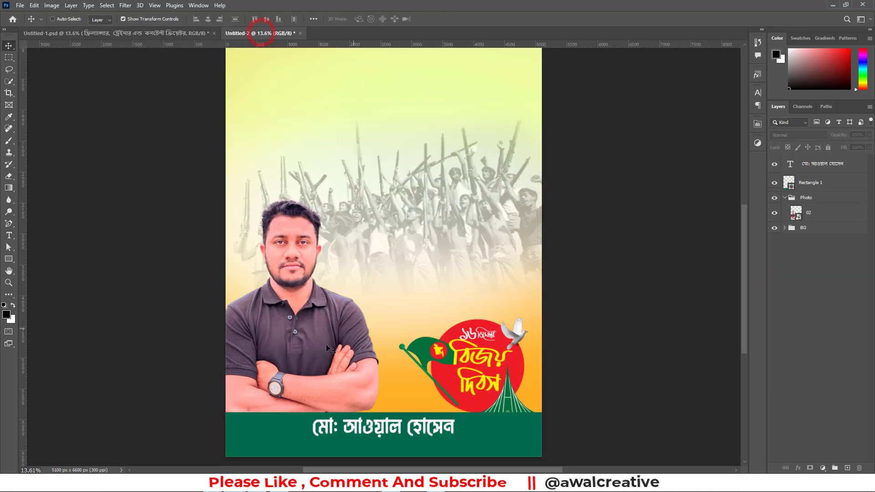
key("v")
left_click(9, 235)
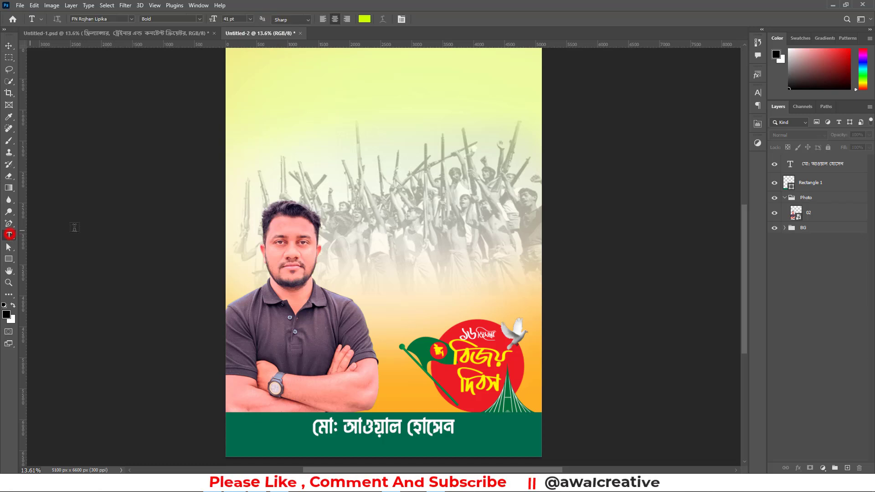
left_click(319, 131)
key("ctrl+v")
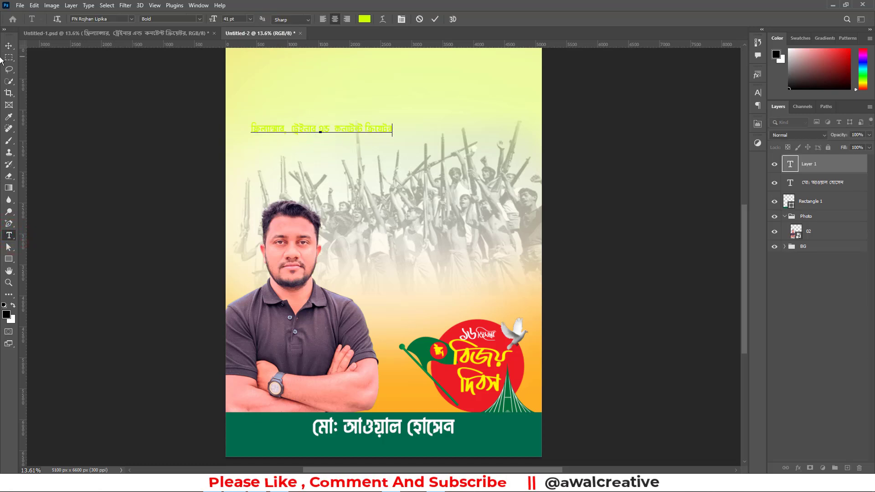
left_click(9, 44)
left_click_drag(333, 131, 397, 449)
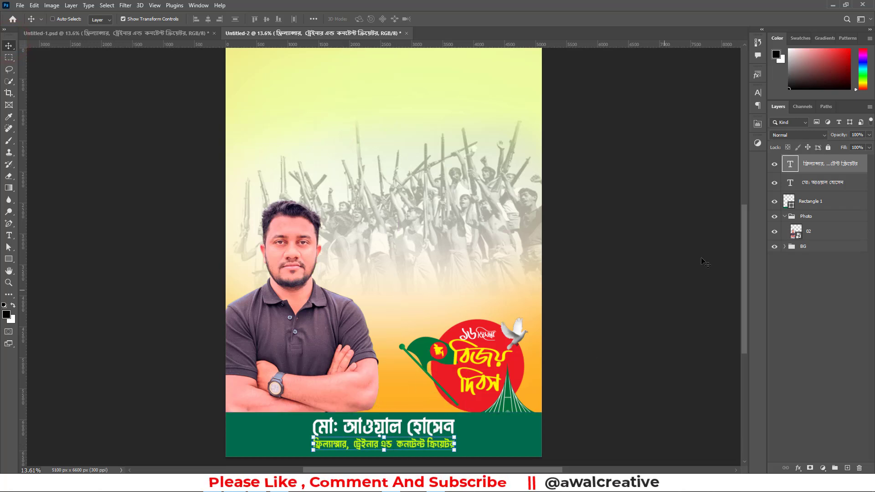
Centre the name and job-title lines together horizontally on the poster canvas and deselect them
left_click(811, 184, "shift")
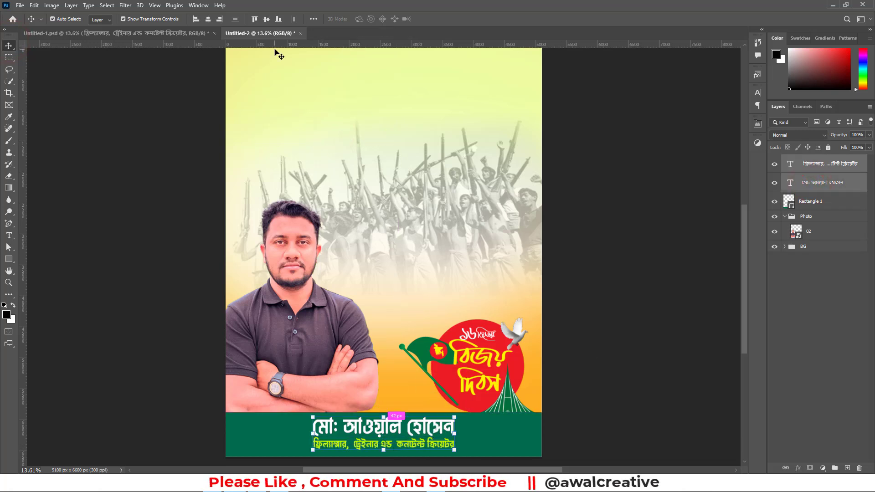
key("ctrl+a")
left_click(207, 20)
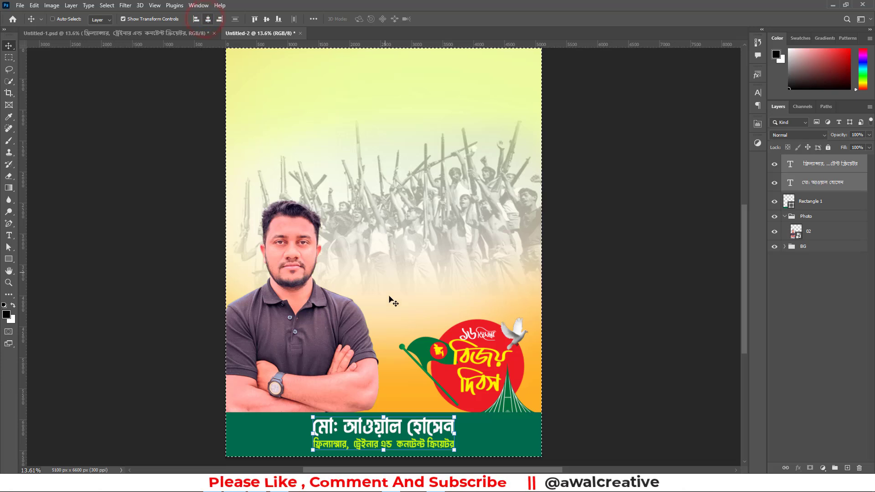
key("ctrl+d")
left_click(810, 273)
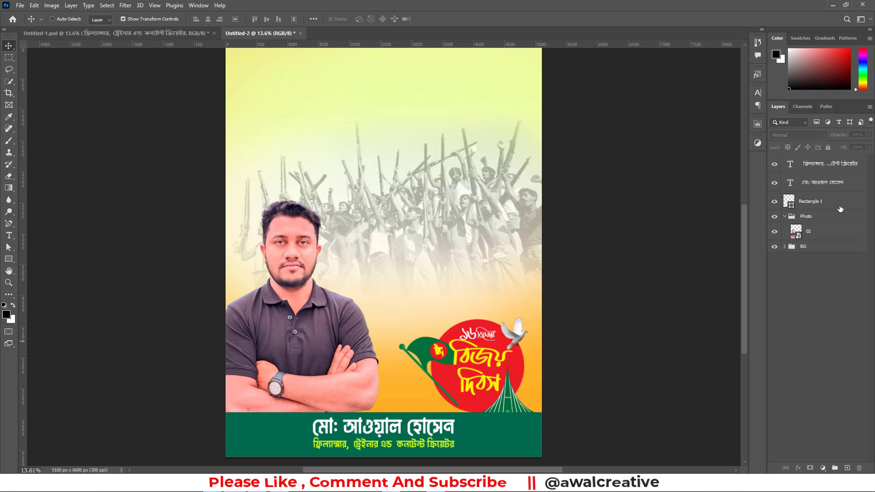
left_click(824, 168)
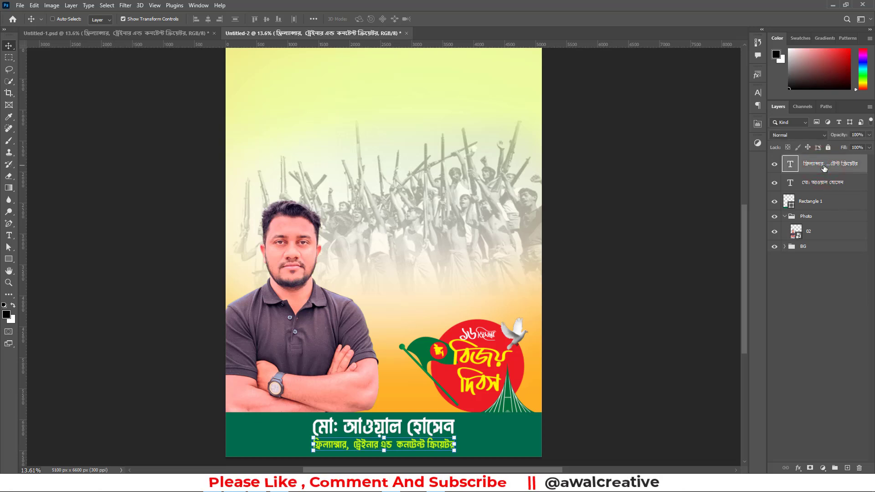
left_click(817, 321)
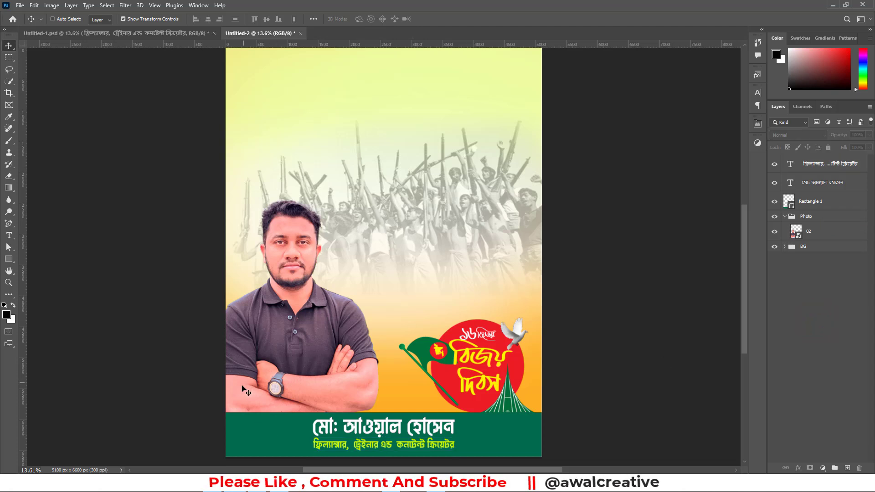
Create a triangle shape 1422 px wide and 1165 px high over the crowd photo
left_click(9, 259)
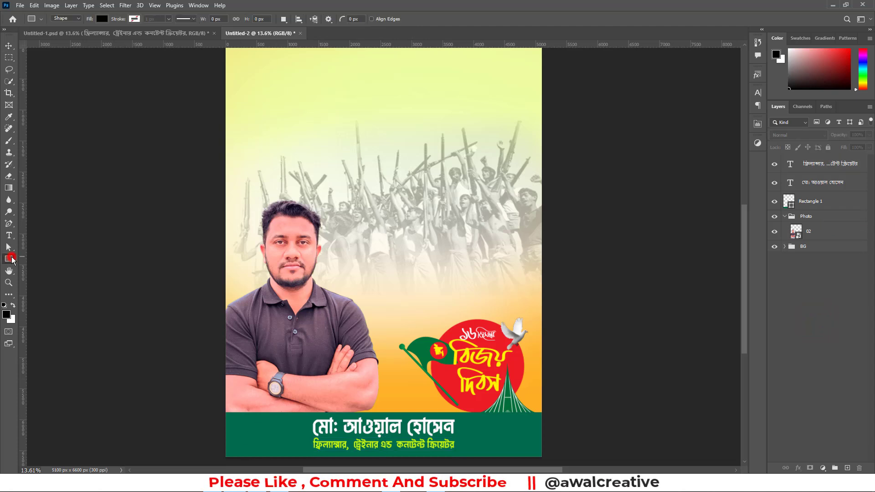
right_click(8, 259)
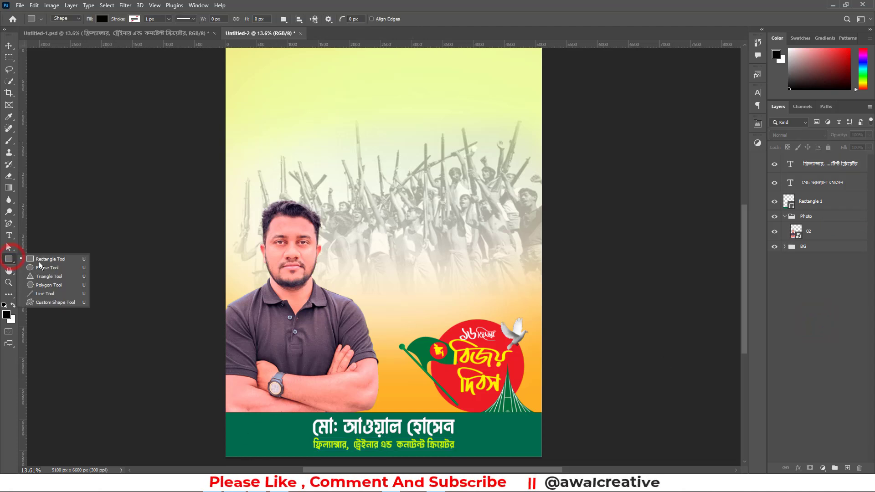
left_click(64, 278)
left_click(328, 160)
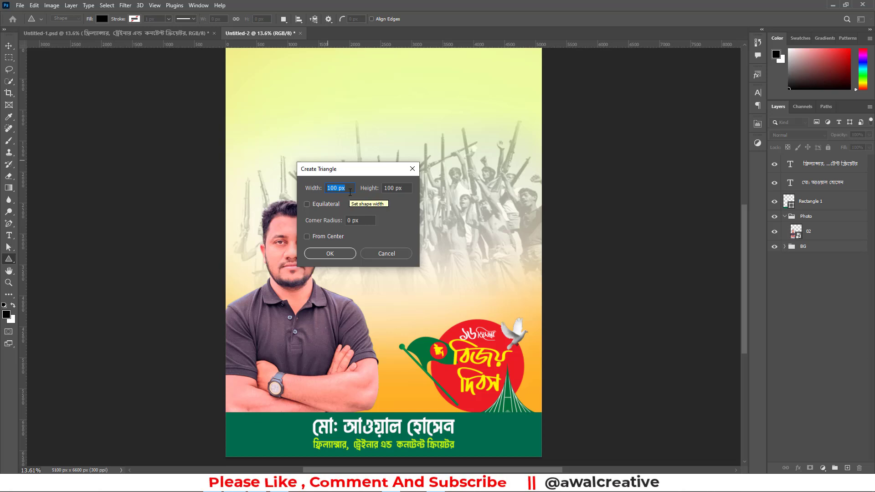
type("1422")
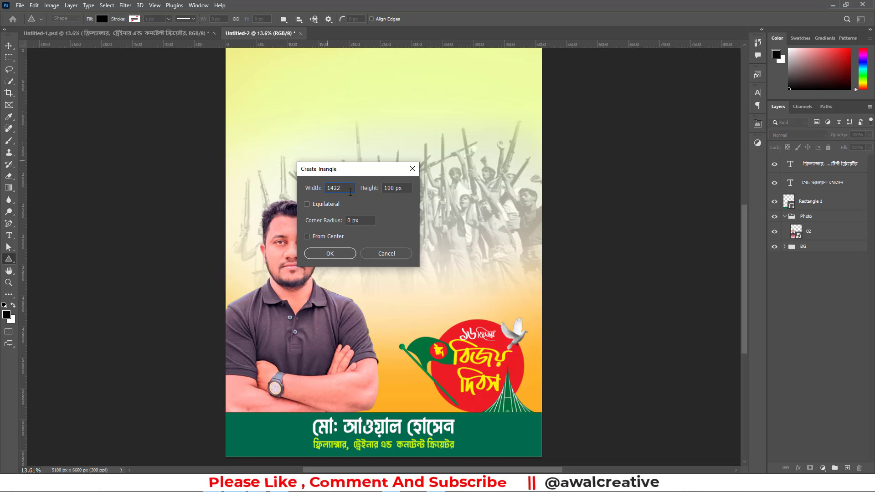
key("Tab")
type("1")
left_click(343, 250)
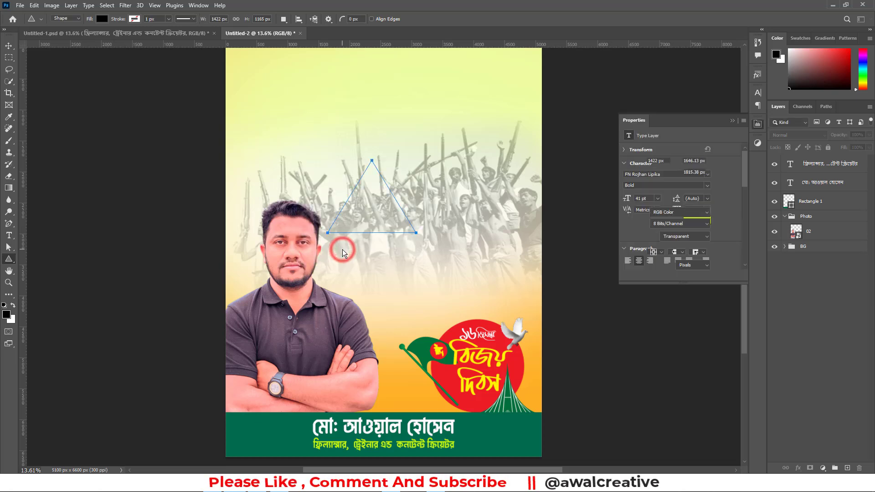
Fill the triangle with pure red (ff0000) and collapse its properties
left_click(650, 217)
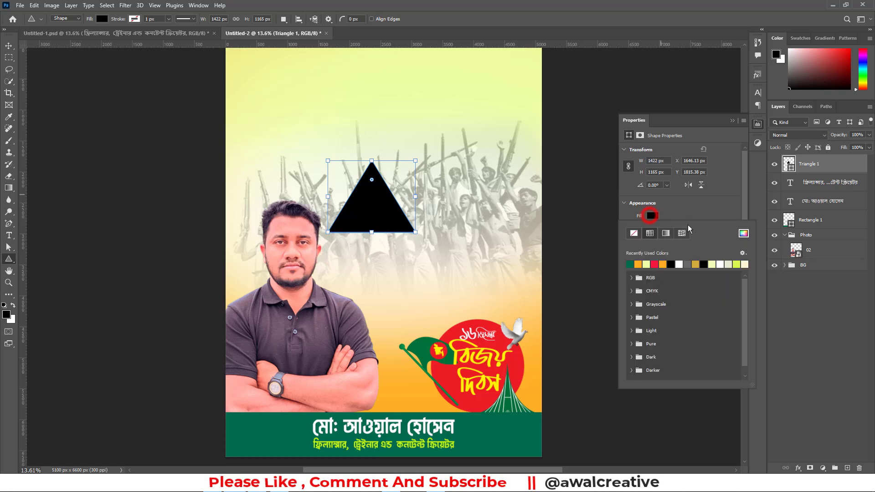
left_click(746, 234)
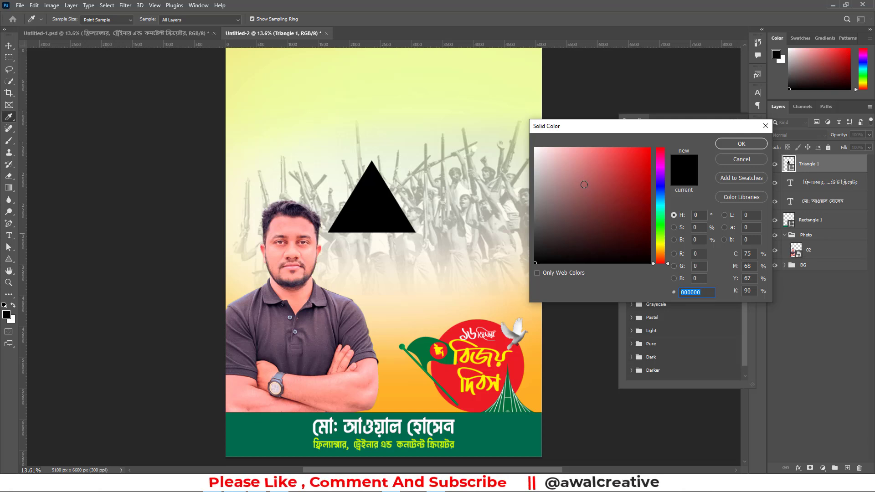
left_click_drag(642, 168, 676, 127)
left_click(736, 144)
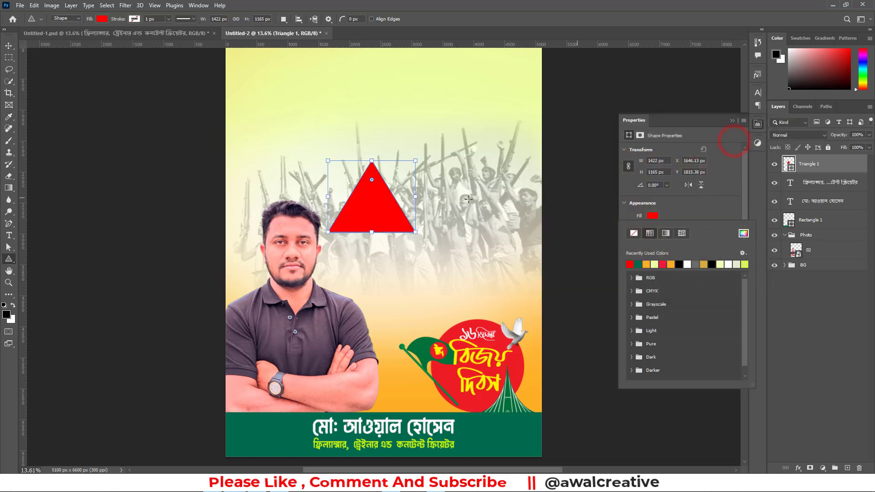
left_click(732, 121)
left_click(732, 121)
Move the red triangle to the poster's lower-left corner so its left half falls outside the canvas and its base meets the bottom edge
left_click(8, 46)
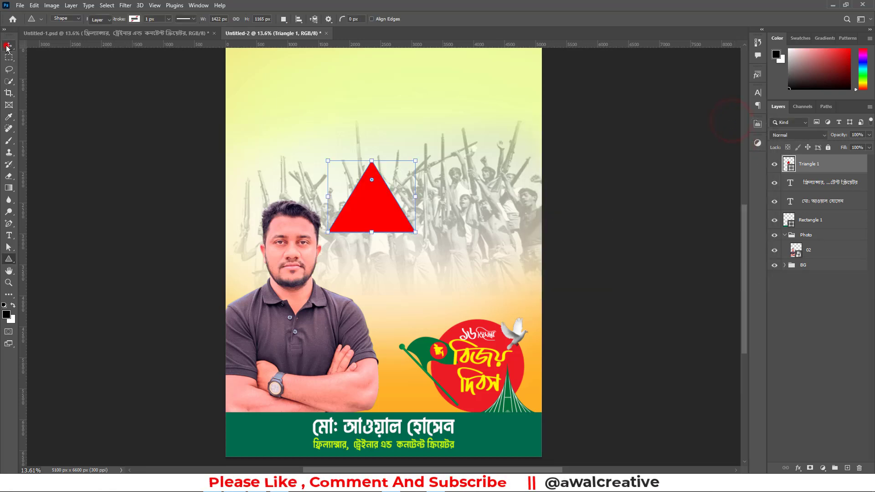
scroll(279, 161, "down", 1)
left_click_drag(365, 162, 242, 397)
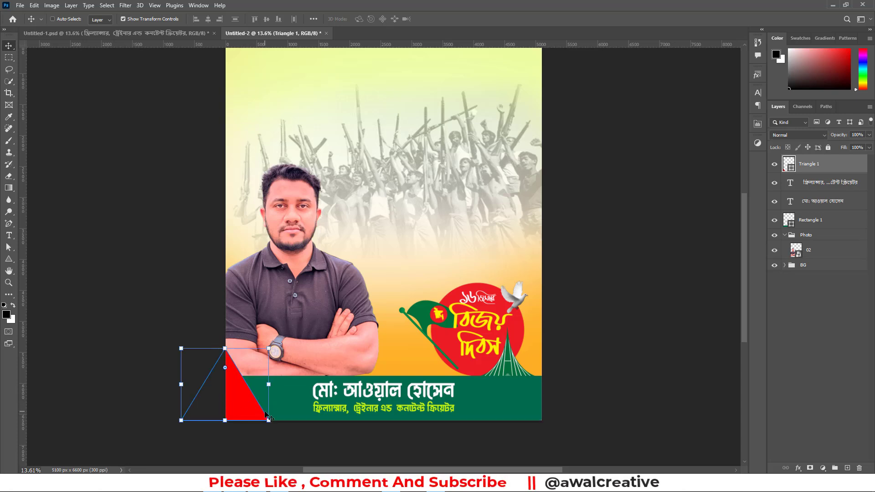
Duplicate the red triangle and enlarge the copy upward from its base to about 127.5%
key("ctrl")
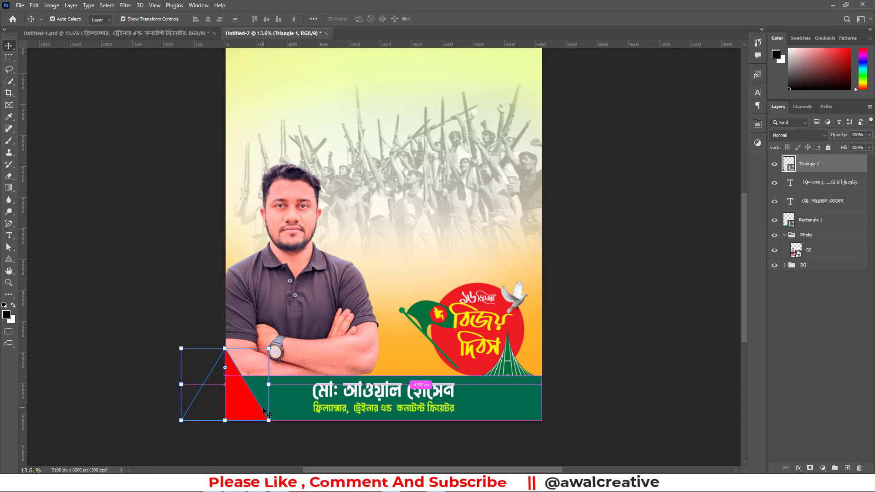
key("ctrl+j")
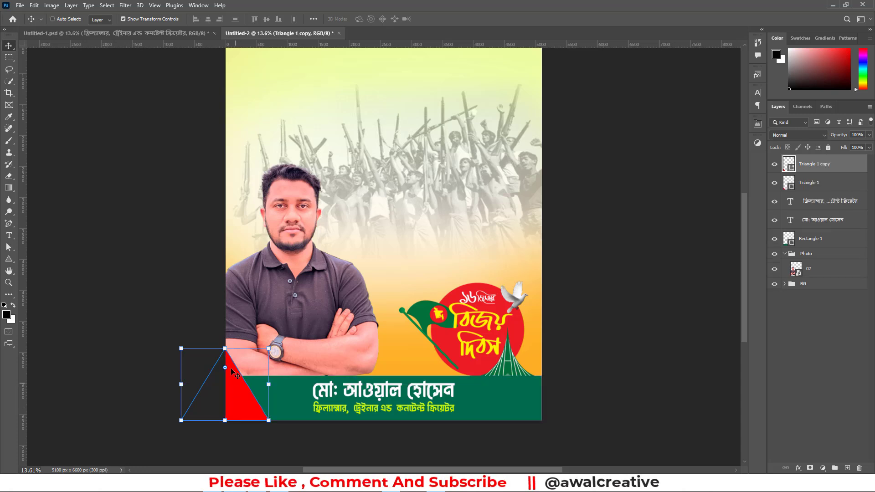
left_click_drag(225, 349, 225, 328)
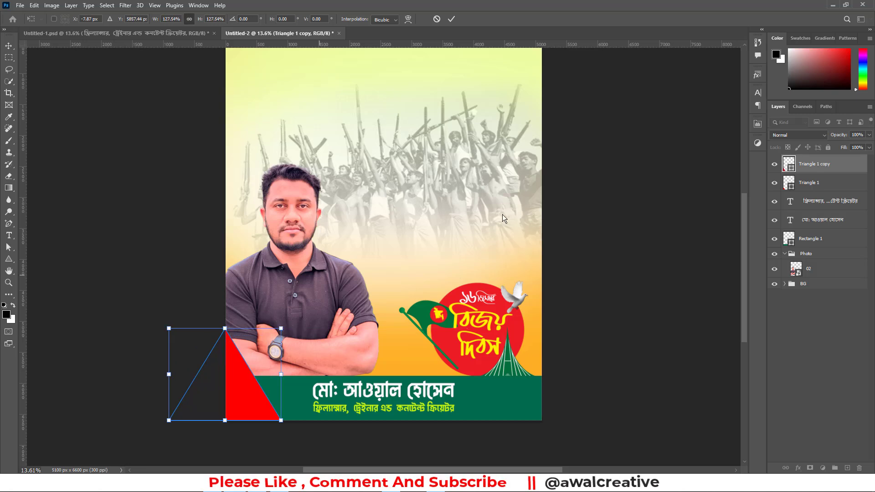
Change the fill of the enlarged triangle copy to white
double_click(789, 166)
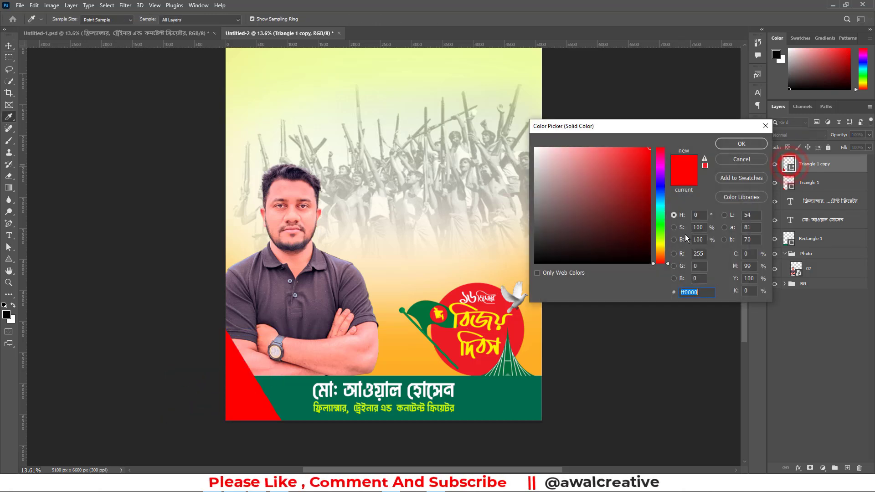
left_click_drag(613, 185, 462, 106)
left_click(741, 143)
key("v")
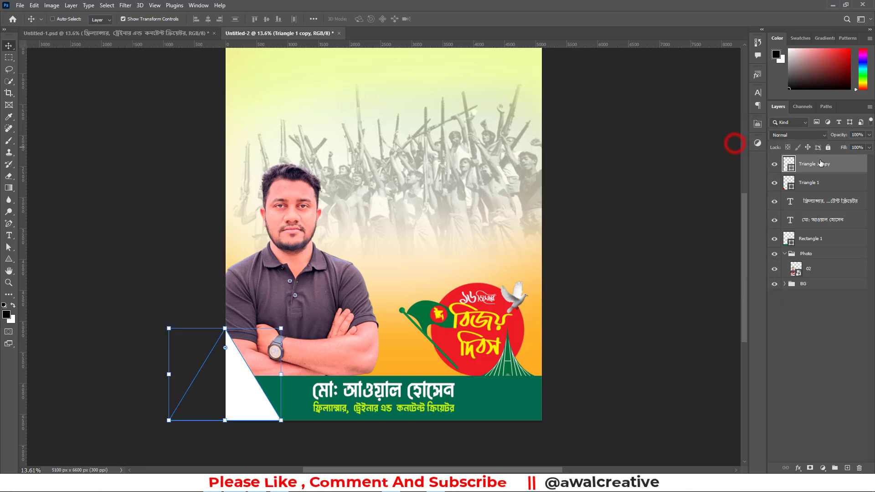
Place the white triangle behind the red one and shrink it to a thin white stripe along the red edge, then deselect it
left_click_drag(815, 167, 809, 190)
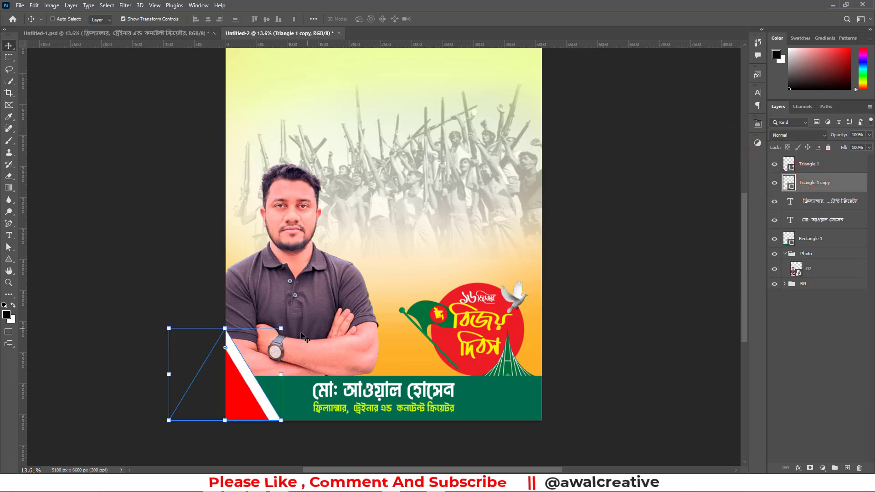
left_click_drag(228, 330, 226, 342)
left_click(823, 368)
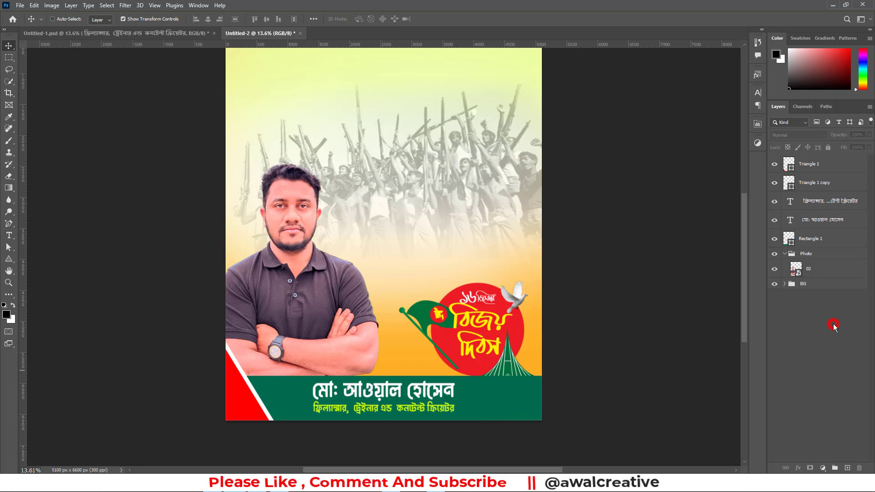
Group the footer rectangle, the two text lines and both corner triangles into one layer group
left_click(819, 223)
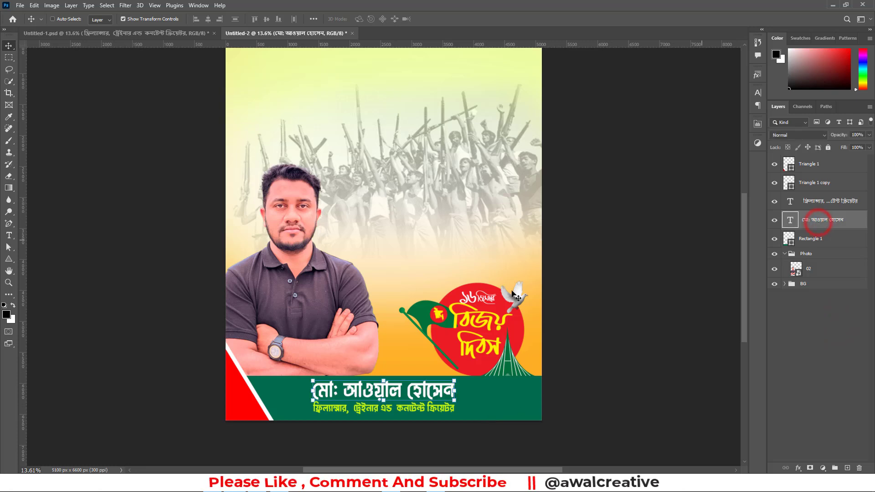
left_click(816, 242)
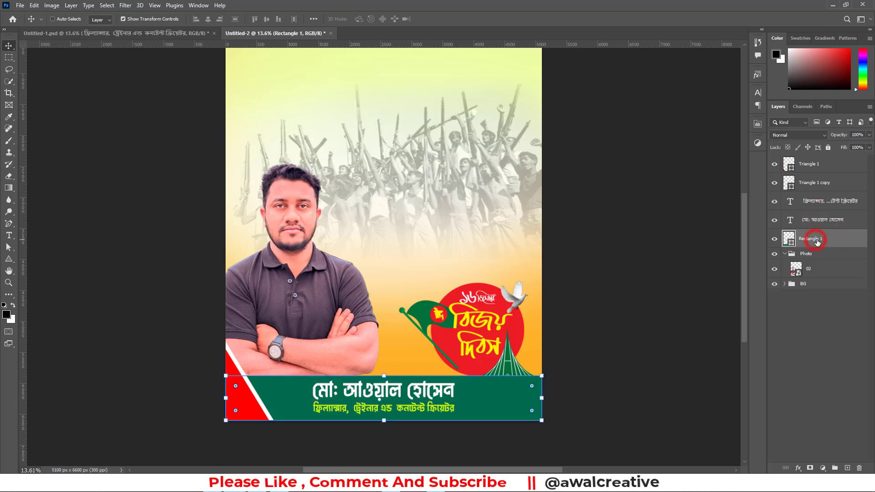
left_click(817, 170, "shift")
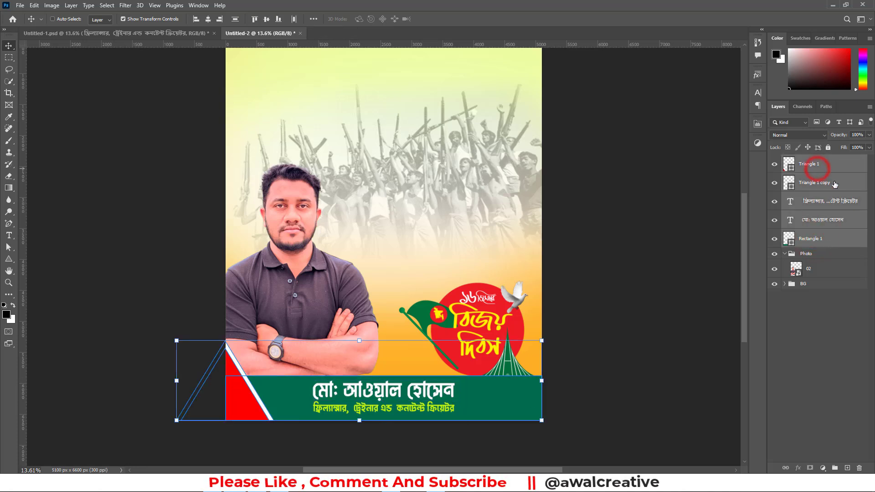
key("ctrl+g")
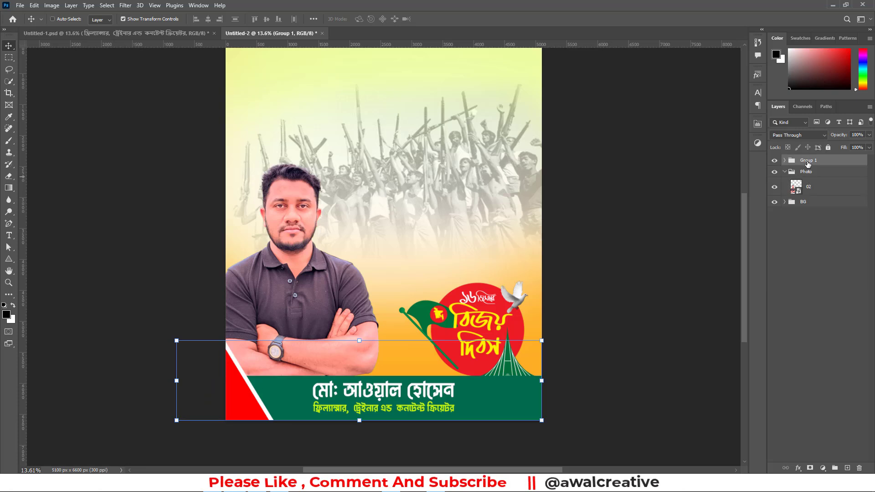
Rename the new footer group "Name", collapse the Photo group and deselect all layers
double_click(807, 160)
key("Return")
left_click(785, 173)
left_click(805, 161)
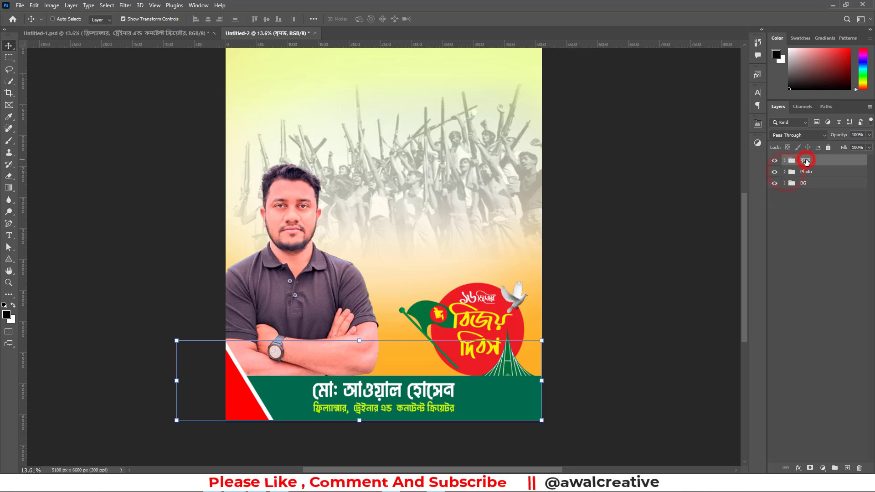
double_click(806, 161)
key("Return")
left_click(812, 232)
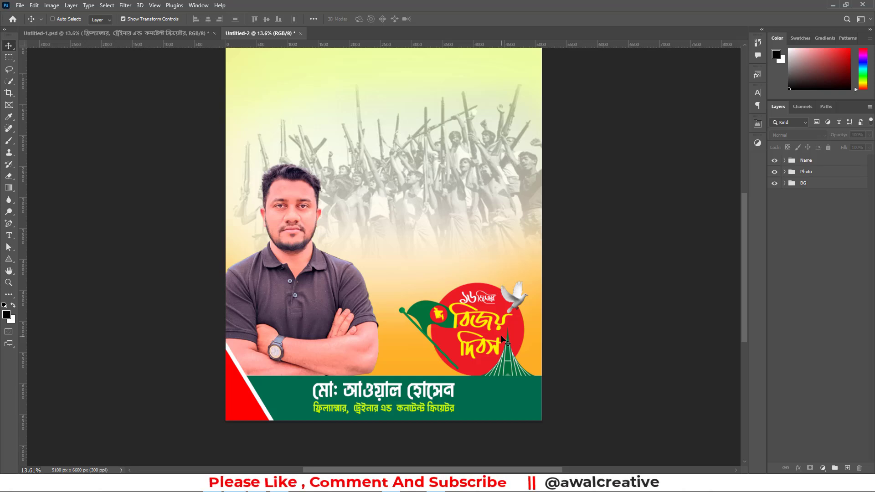
Look over the finished reference poster in Untitled-1.psd and return to the Untitled-2 document
scroll(505, 341, "up", 2)
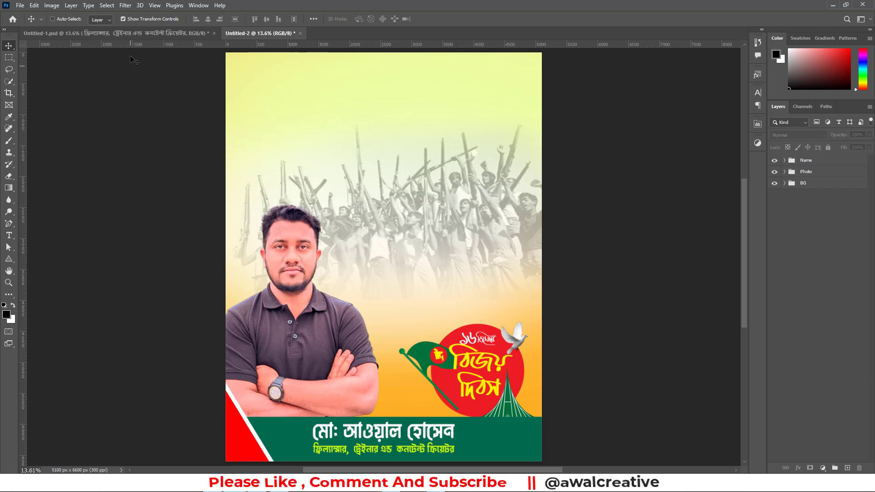
left_click(124, 34)
left_click(810, 420)
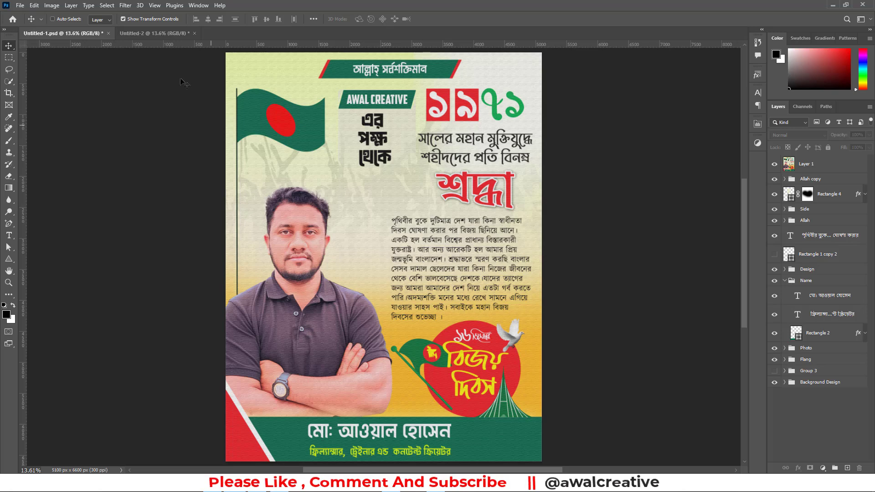
left_click(155, 34)
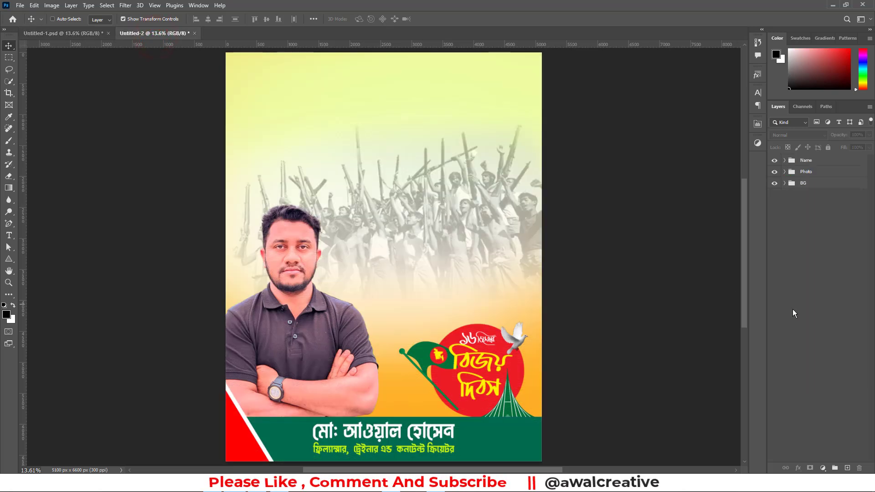
Create a black rectangle 5 in wide and 3 in high over the upper part of the poster
left_click(9, 259)
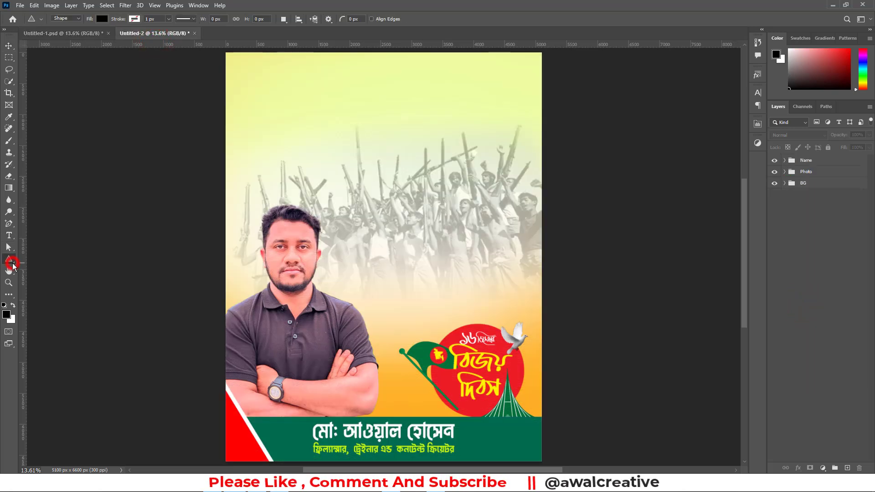
left_click(50, 260)
left_click(325, 127)
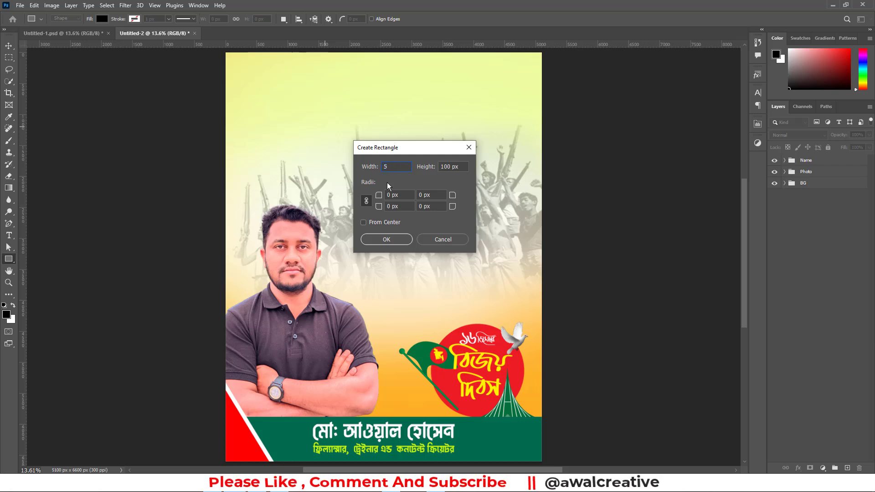
type("in")
key("Tab")
type("3")
type("in")
left_click(393, 240)
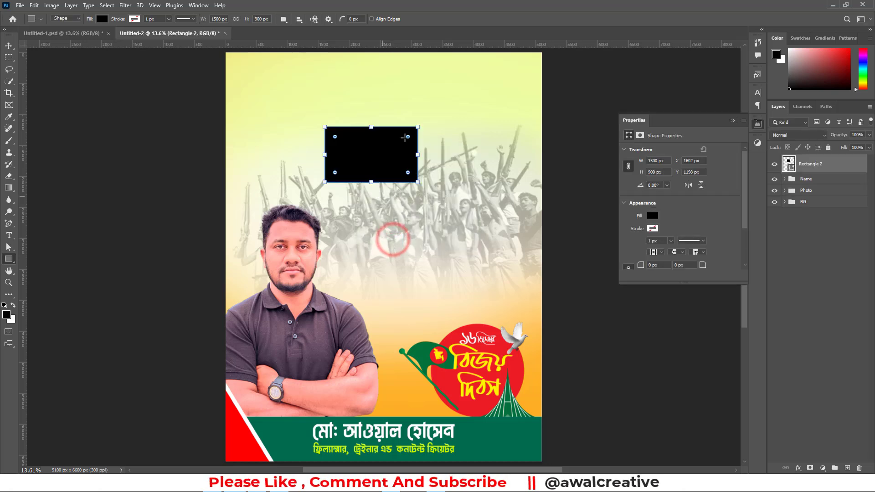
Move the black rectangle to the poster's upper-left area, above the portrait, and put the shape properties away
left_click(9, 45)
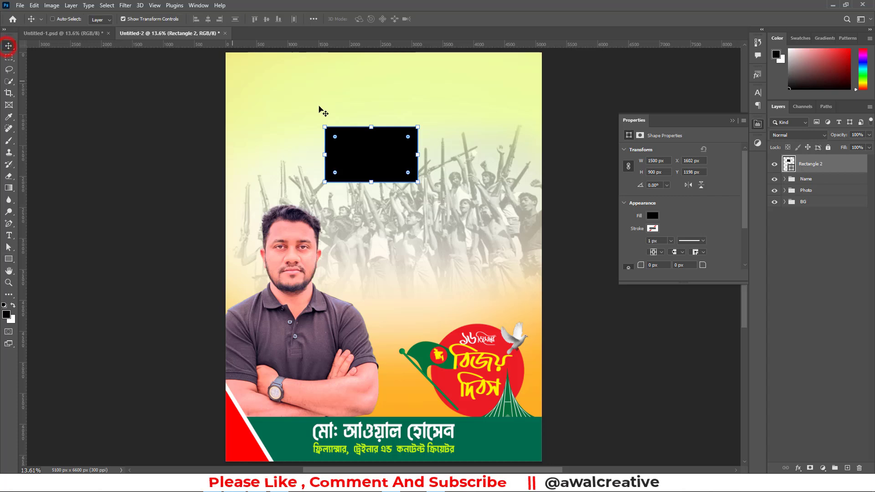
left_click_drag(379, 151, 314, 114)
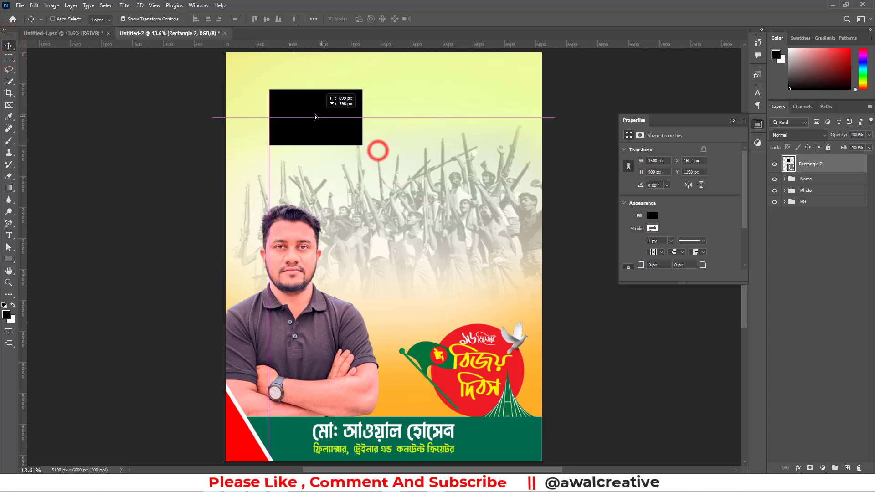
left_click(733, 120)
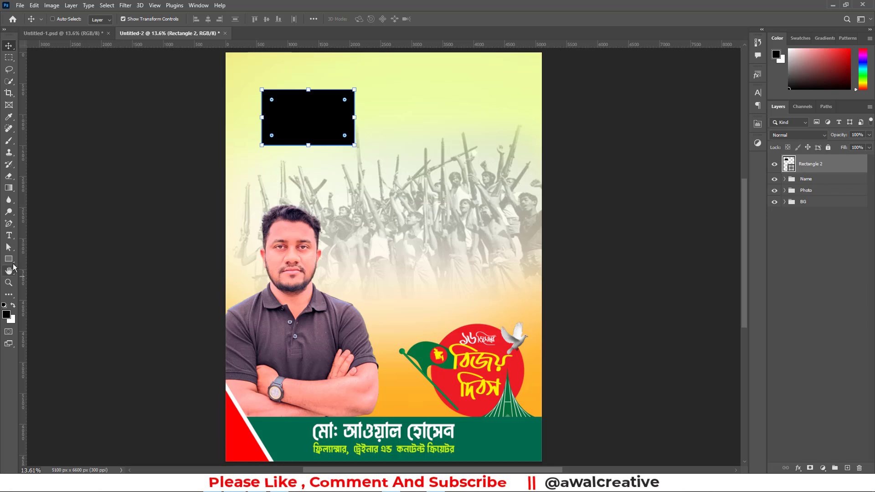
Create a black circle 2 in wide and 2 in high beside the rectangle
left_click(9, 259)
left_click(54, 268)
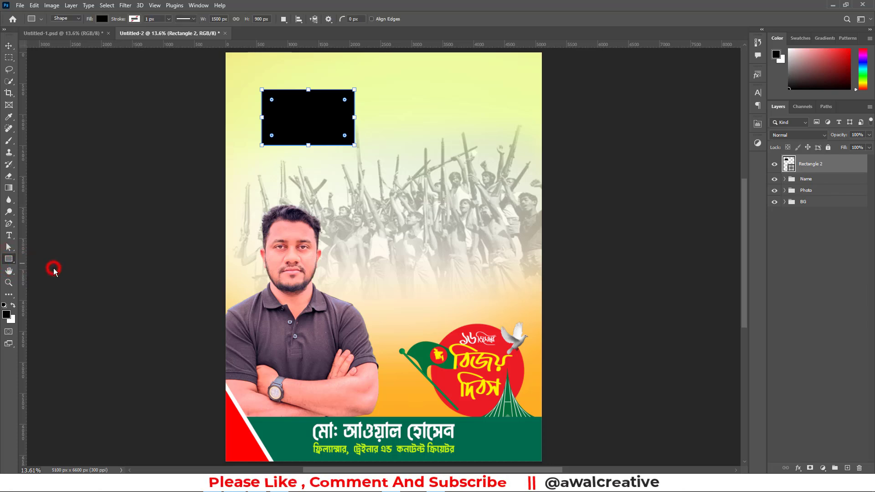
left_click(835, 292)
left_click(417, 148)
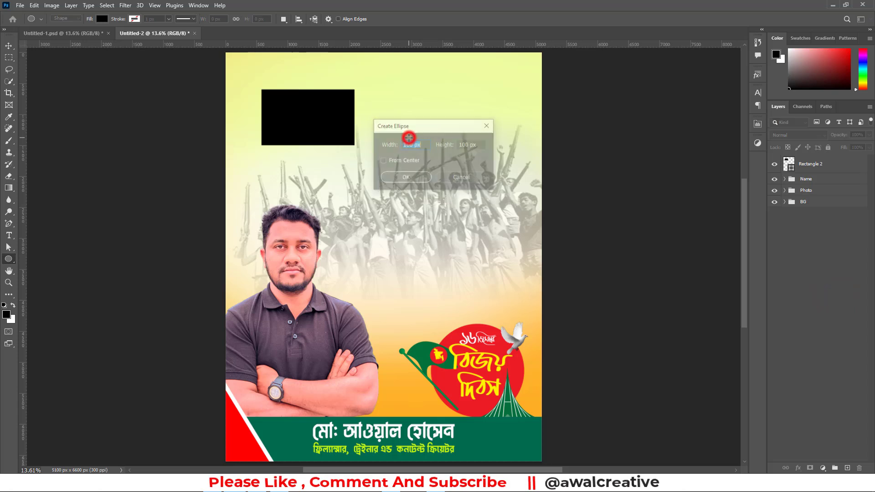
type("2")
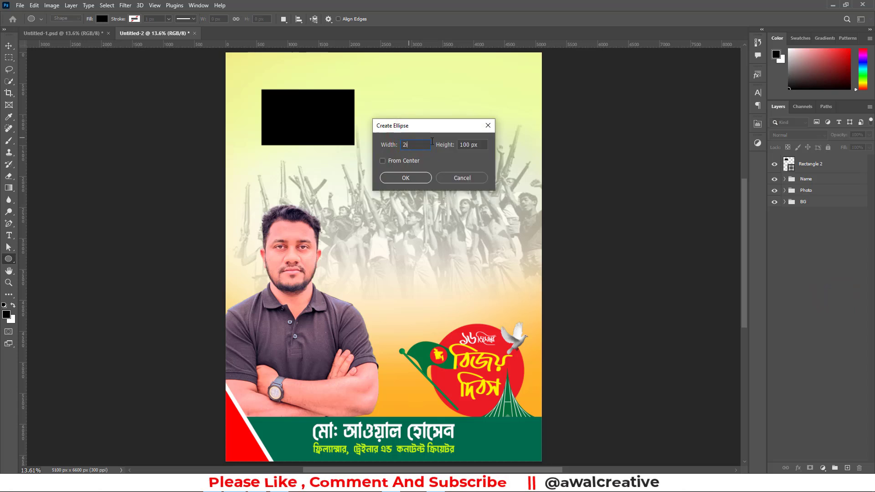
type(" in")
key("Tab")
type("in")
left_click(410, 178)
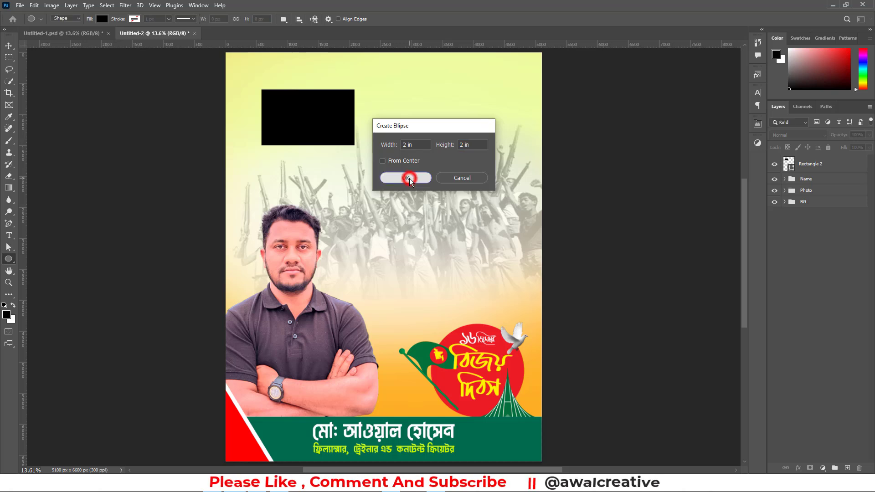
left_click(9, 45)
left_click(728, 121)
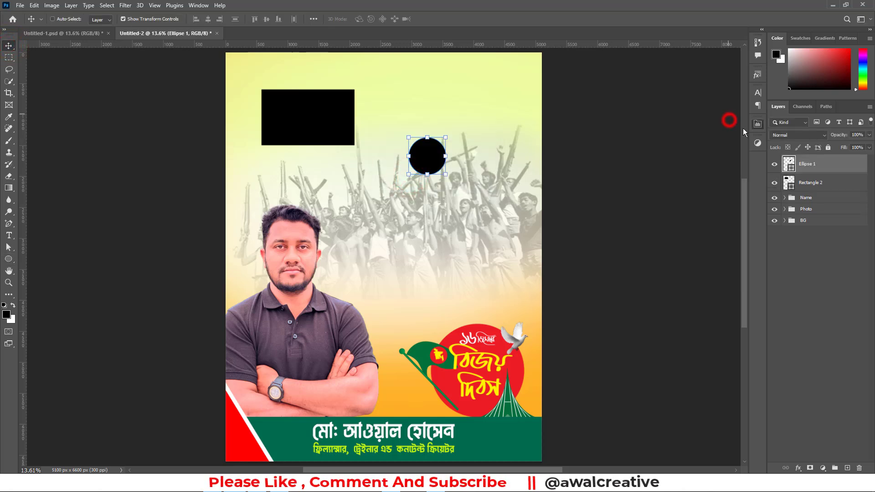
Align the circle and rectangle by their horizontal and vertical centers, then deselect them
left_click(809, 183, "shift")
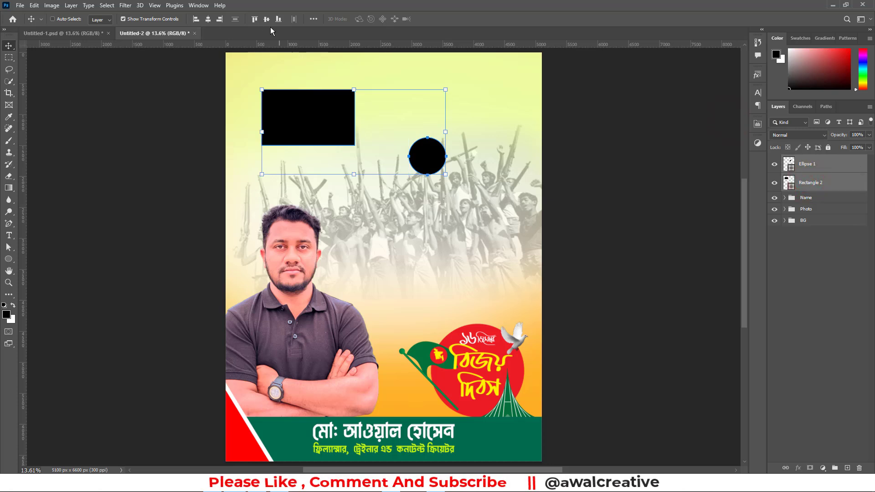
left_click(208, 19)
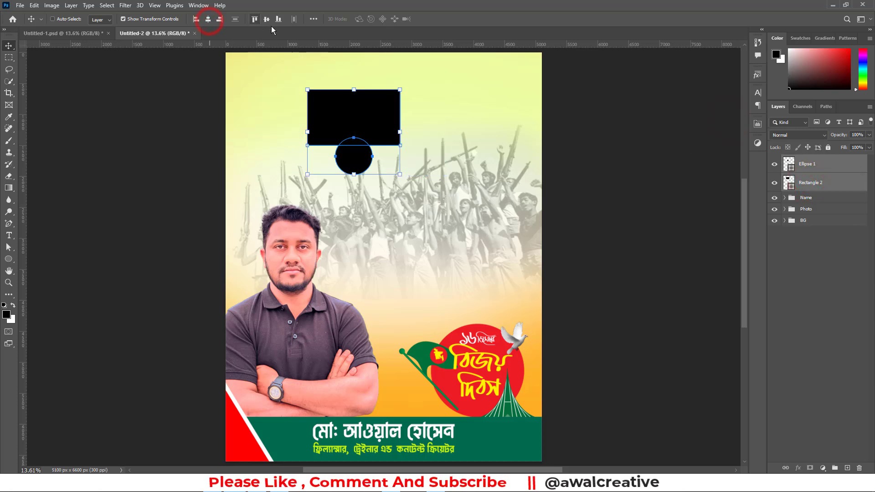
left_click(265, 19)
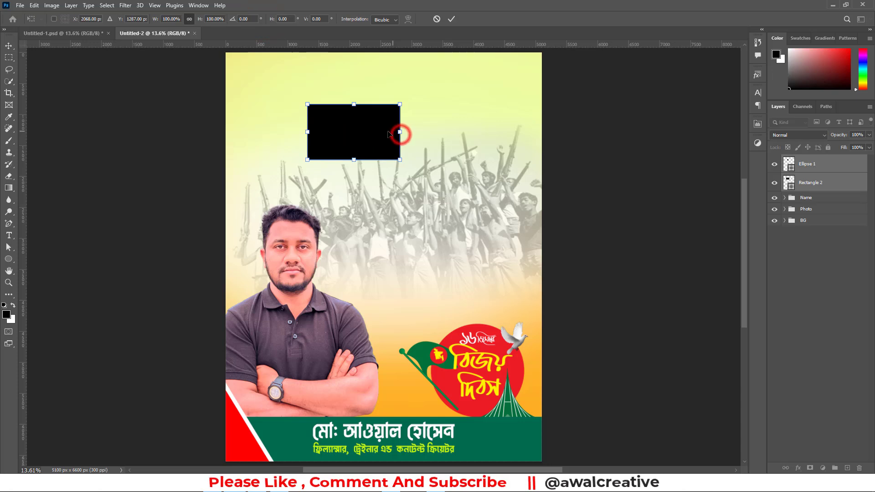
left_click(820, 258)
Change the fill of the flag rectangle to green 006a4e
left_click(793, 168)
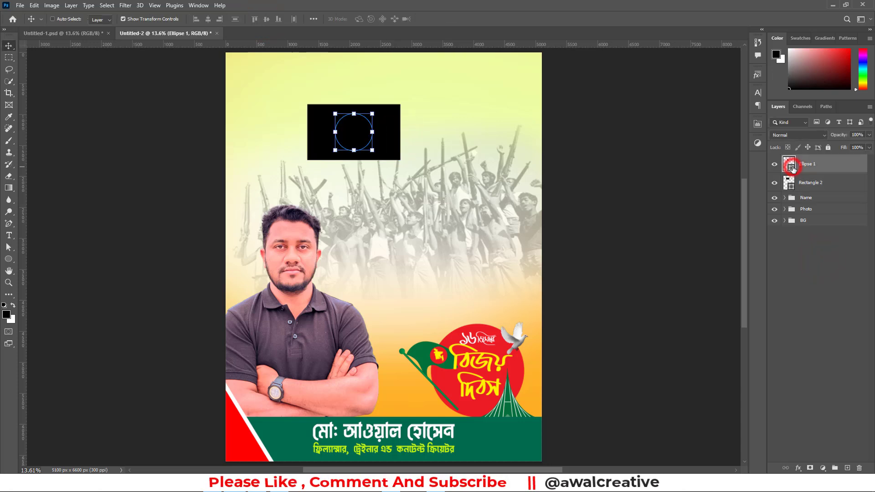
left_click(791, 188)
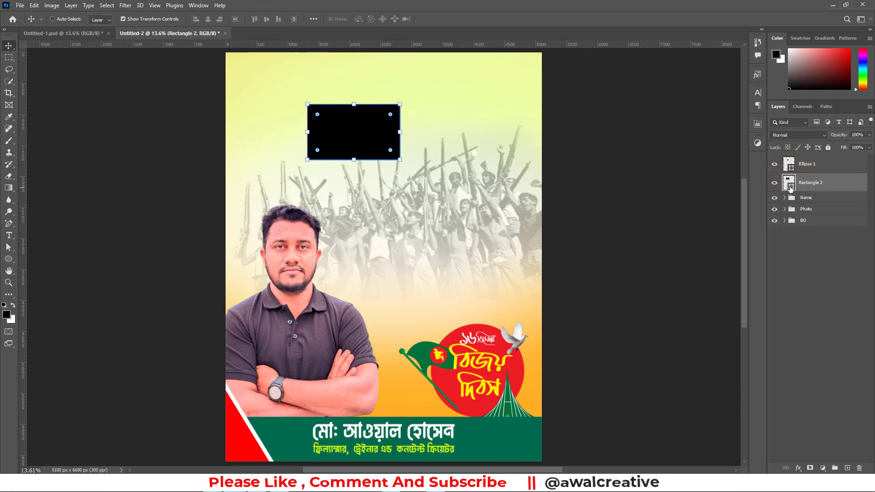
double_click(791, 187)
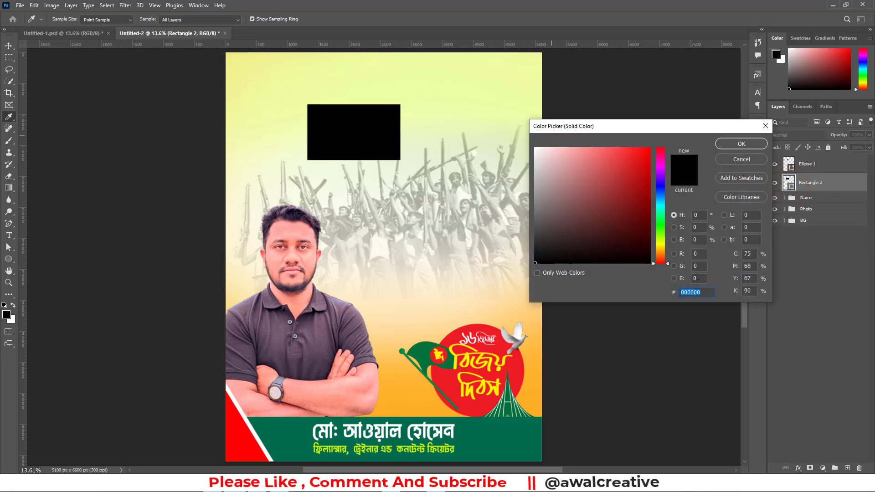
type("006a")
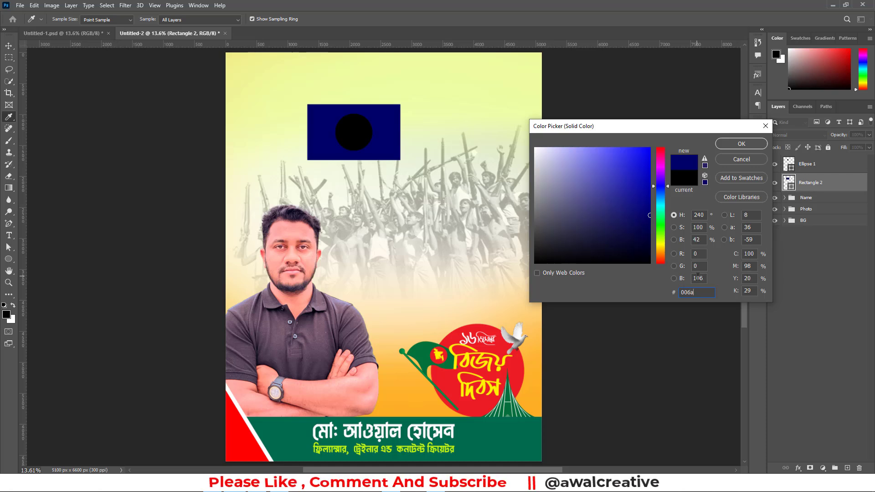
type("4")
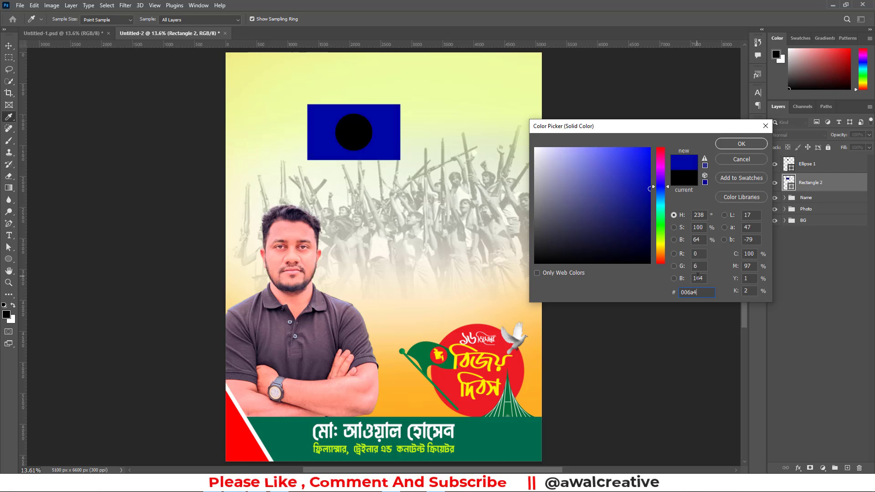
type("e")
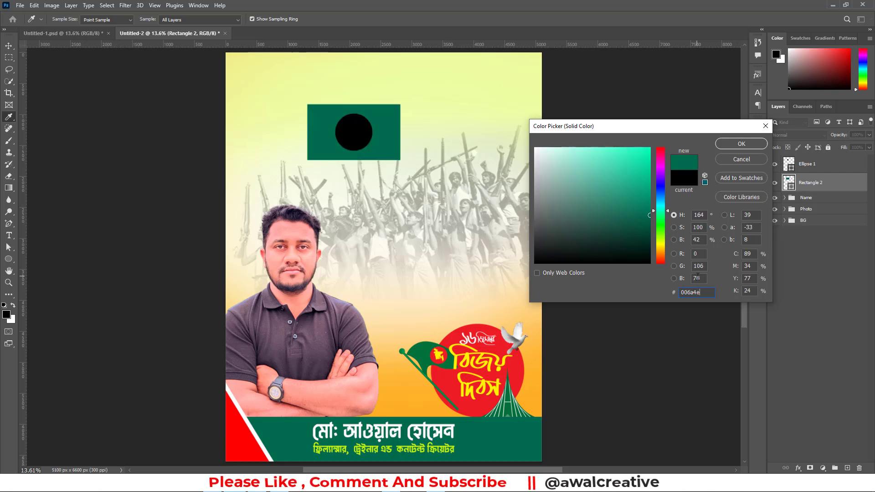
left_click(741, 143)
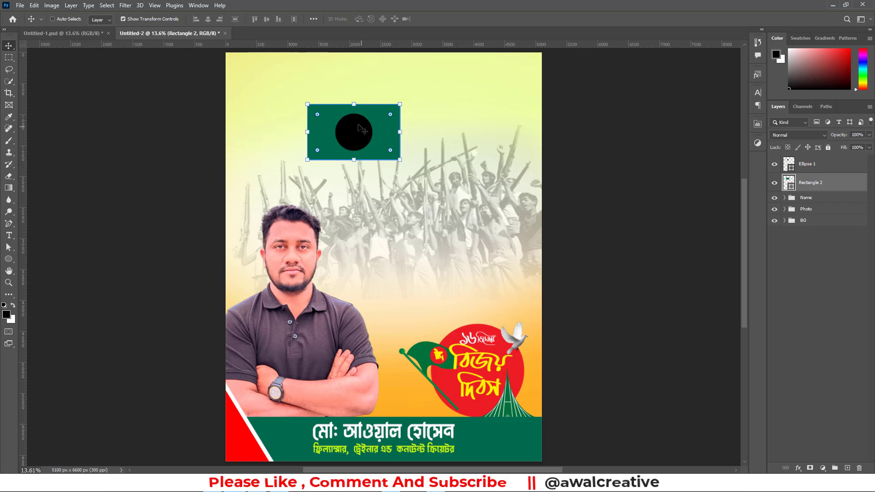
Change the fill of the flag's circle to red f42a41, then deselect it
left_click(806, 164)
double_click(789, 164)
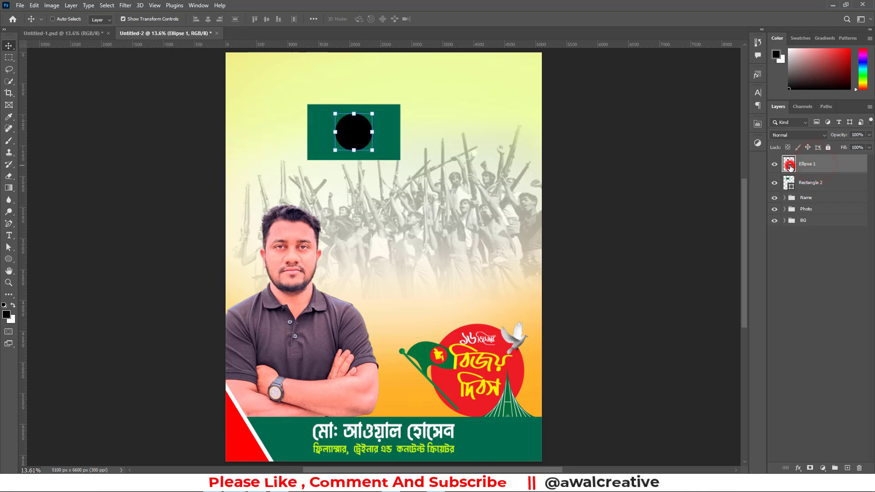
double_click(704, 292)
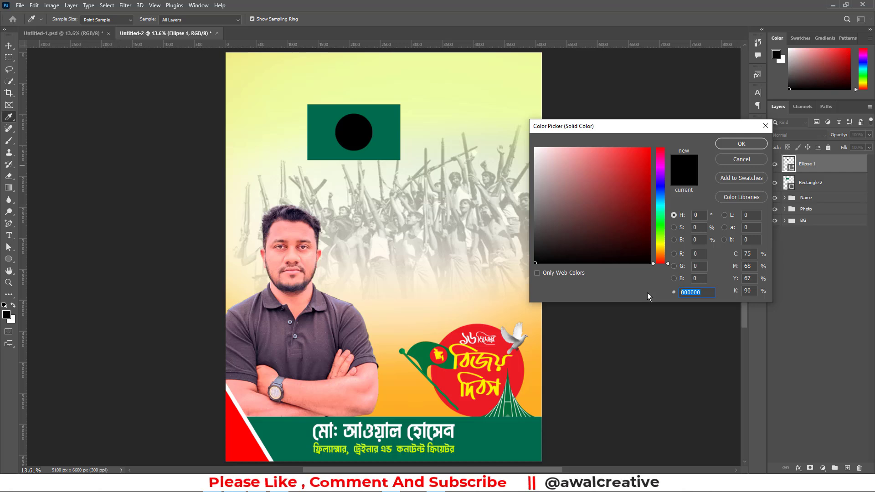
type("f4")
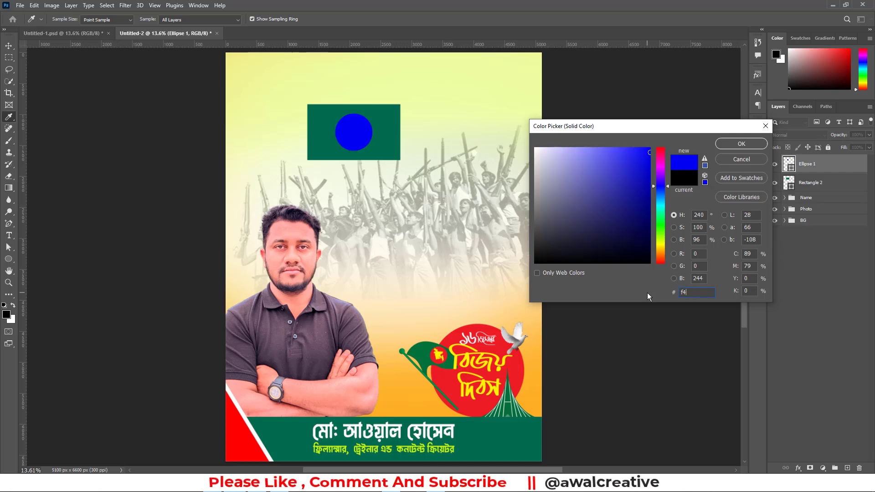
type("2a")
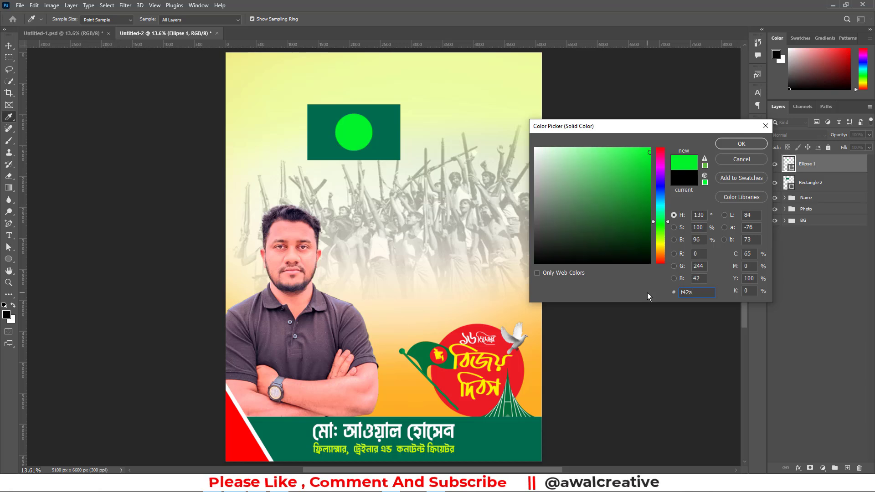
type("41")
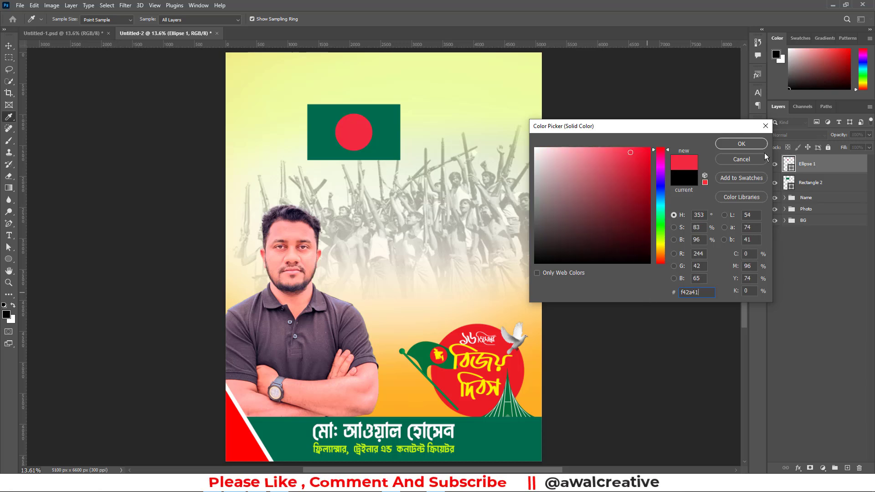
left_click(725, 143)
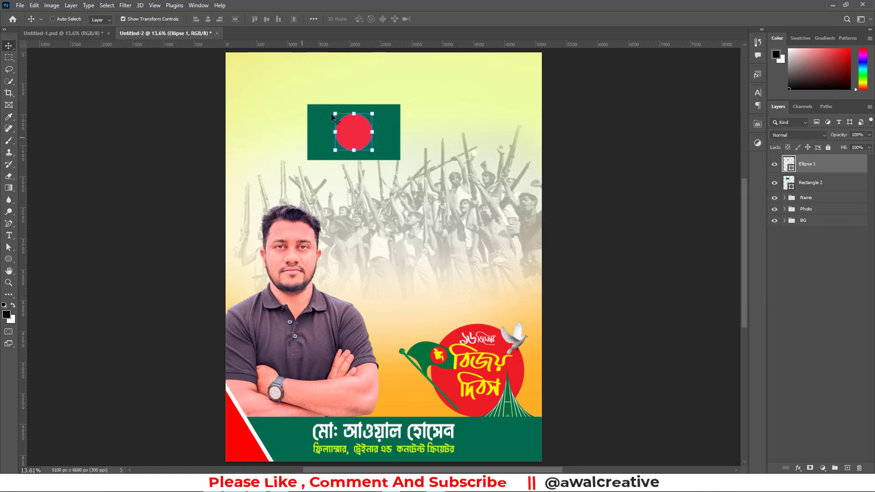
left_click(813, 258)
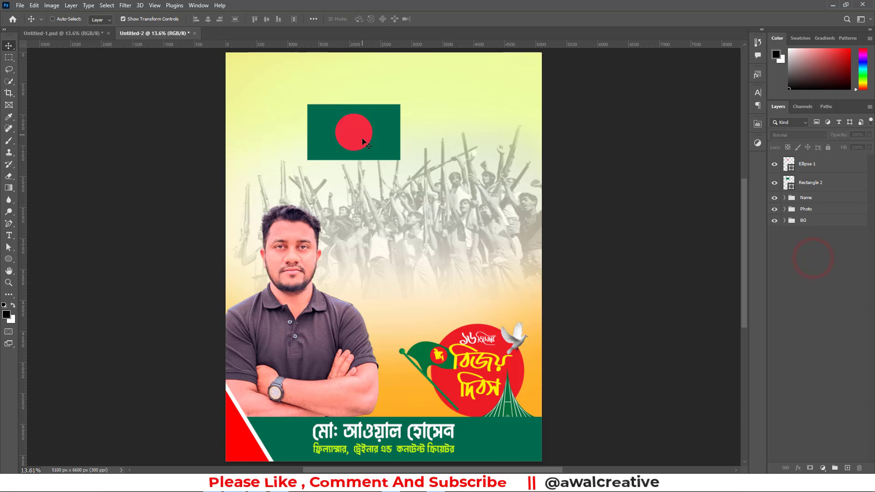
Group the flag's circle and rectangle layers together
left_click(808, 183)
left_click(805, 166, "shift")
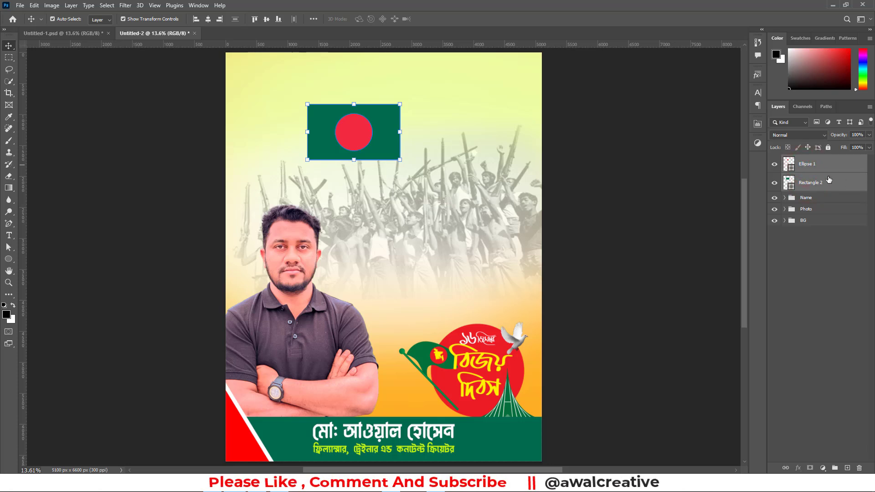
key("ctrl+g")
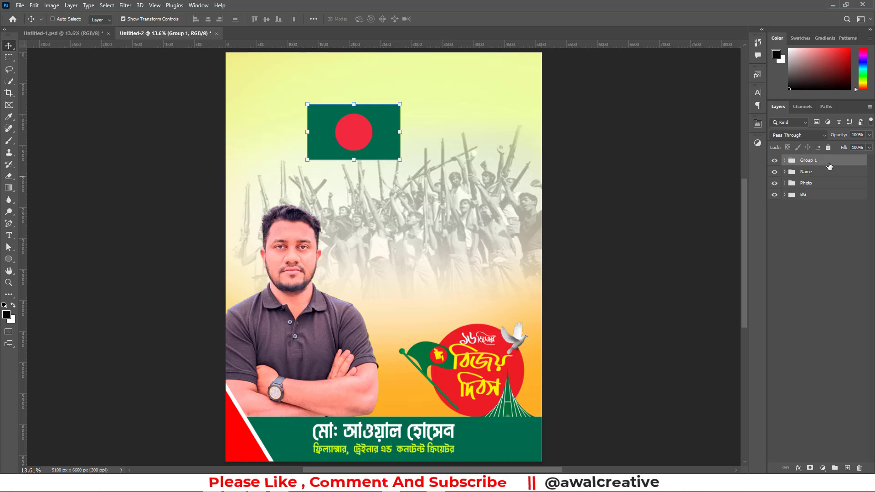
Duplicate the flag group and rename the original group as Flag
left_click(803, 162)
left_click_drag(823, 164, 847, 468)
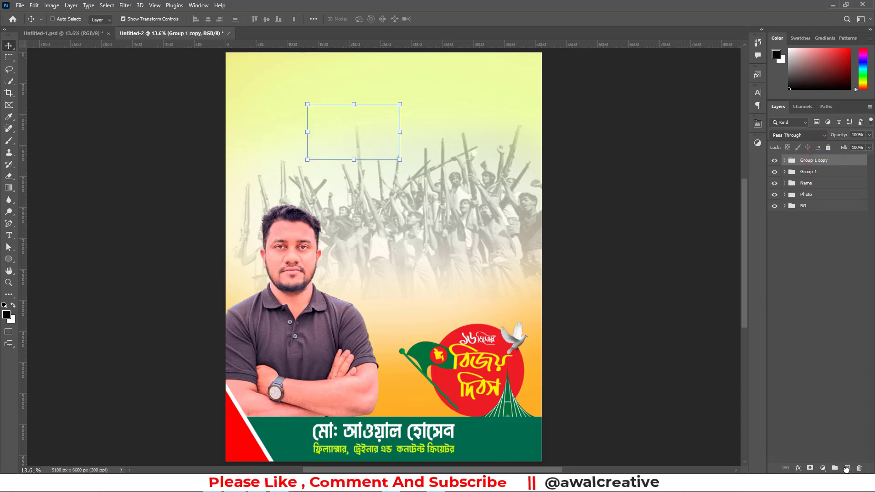
double_click(806, 172)
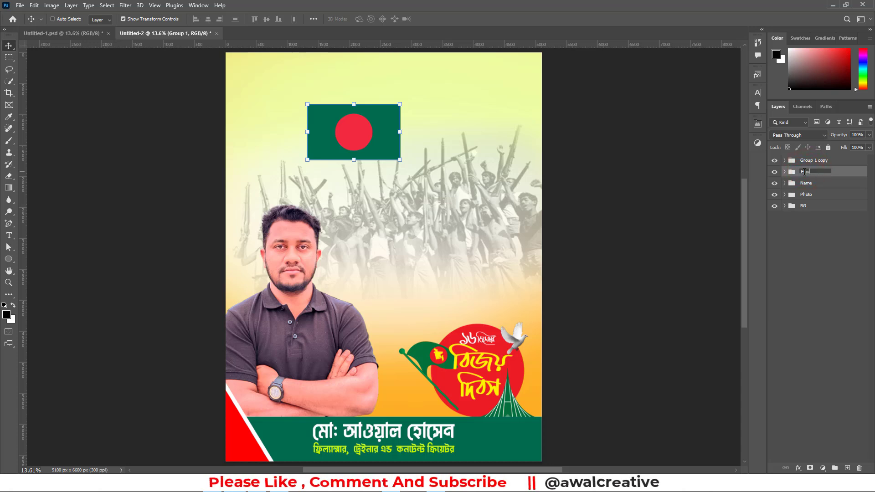
key("Return")
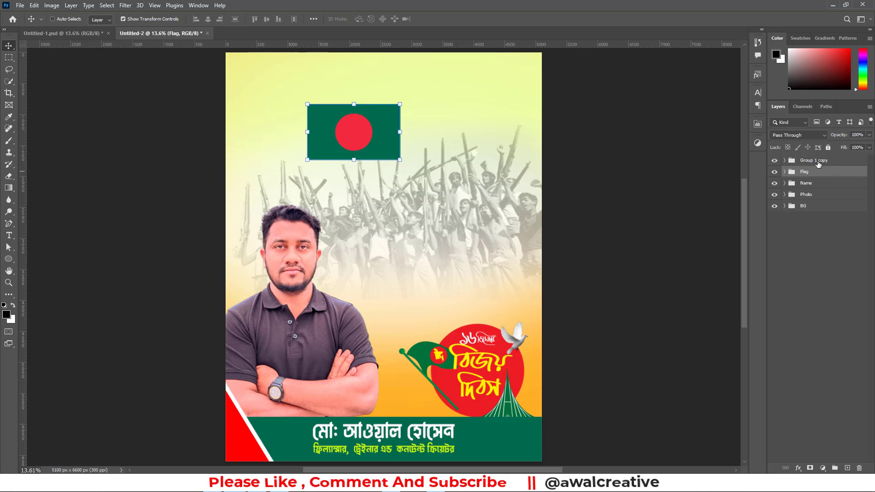
Hide the original Flag group and merge the duplicate group into a single layer
left_click(804, 161)
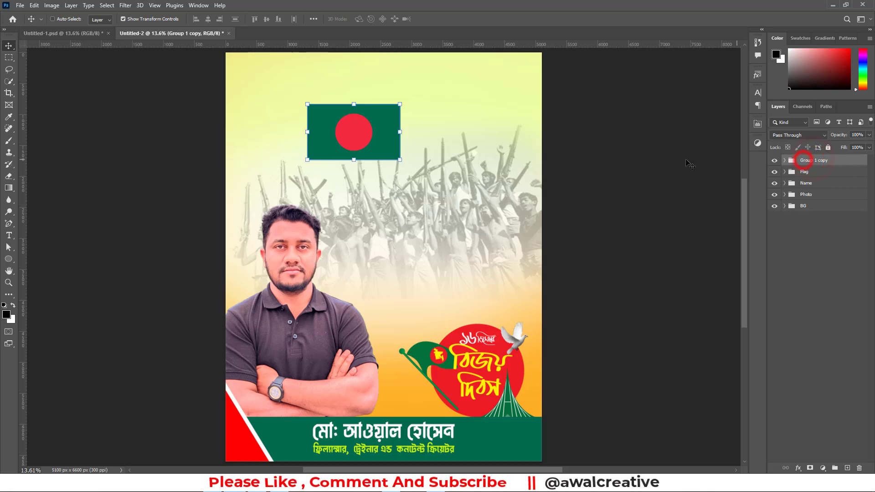
left_click(775, 173)
left_click(807, 161)
key("ctrl+e")
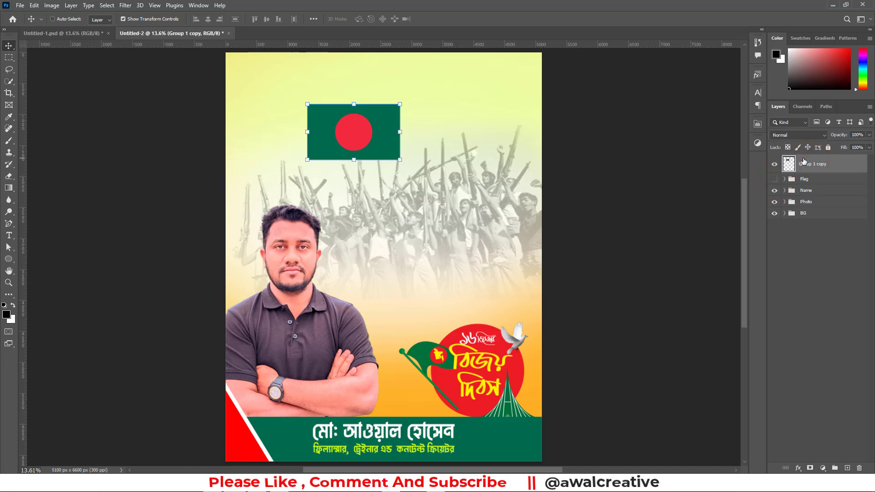
left_click(774, 165)
left_click(775, 165)
Warp the merged flag with the Flag preset, reducing its bend to about 41.9%, and deselect it
left_click(803, 170)
key("ctrl+t")
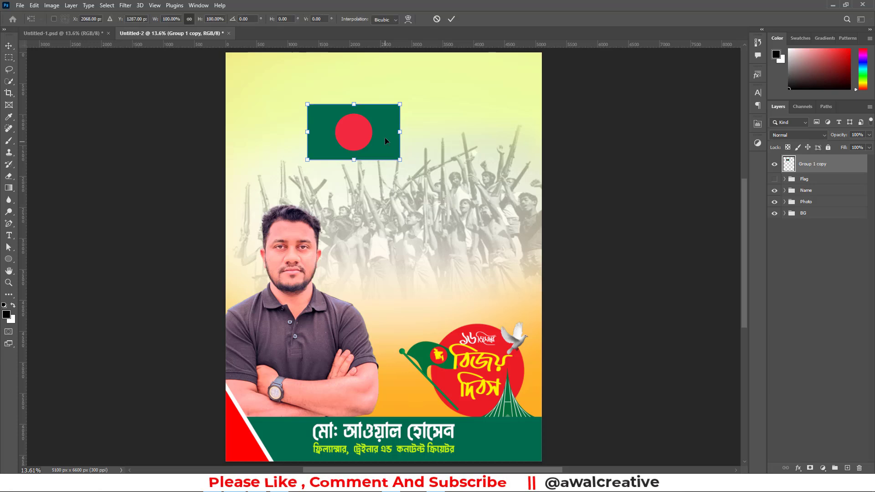
left_click(397, 104)
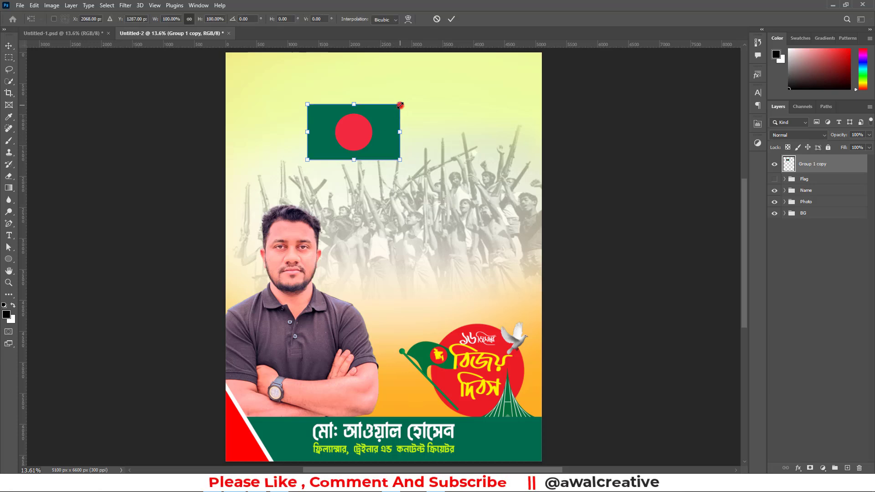
left_click(408, 19)
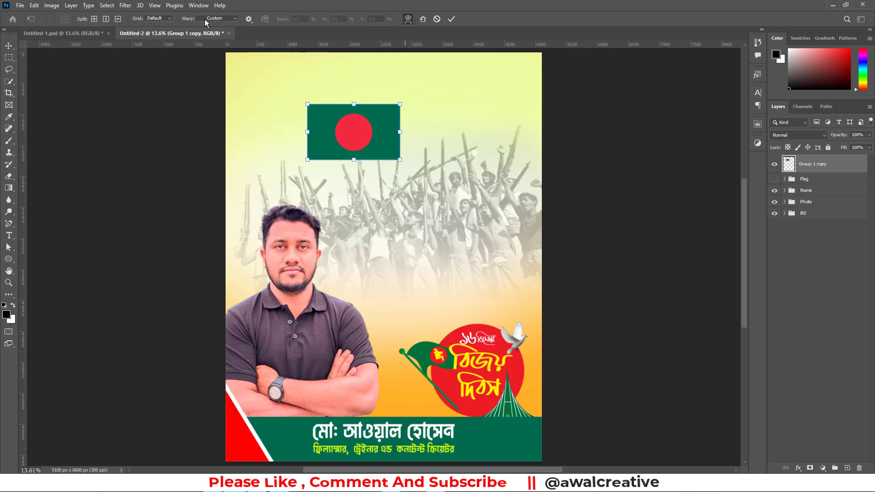
left_click(235, 18)
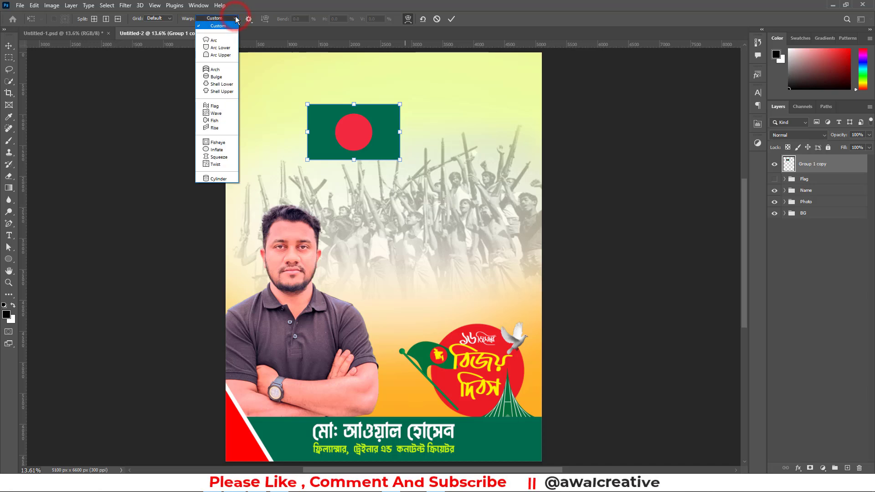
left_click(217, 106)
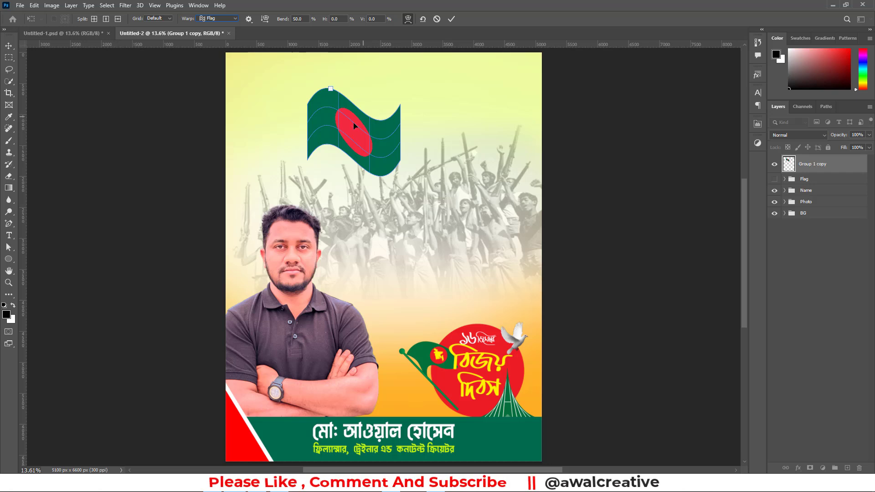
mouse_move(331, 90)
left_mouse_down()
mouse_move(343, 92)
mouse_move(332, 97)
mouse_move(334, 83)
mouse_move(333, 122)
mouse_move(337, 94)
left_mouse_up()
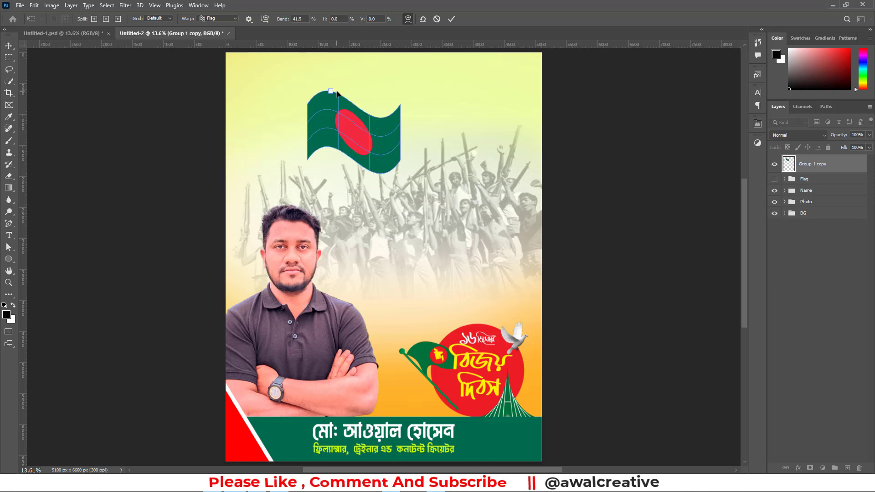
left_click(451, 19)
left_click(833, 266)
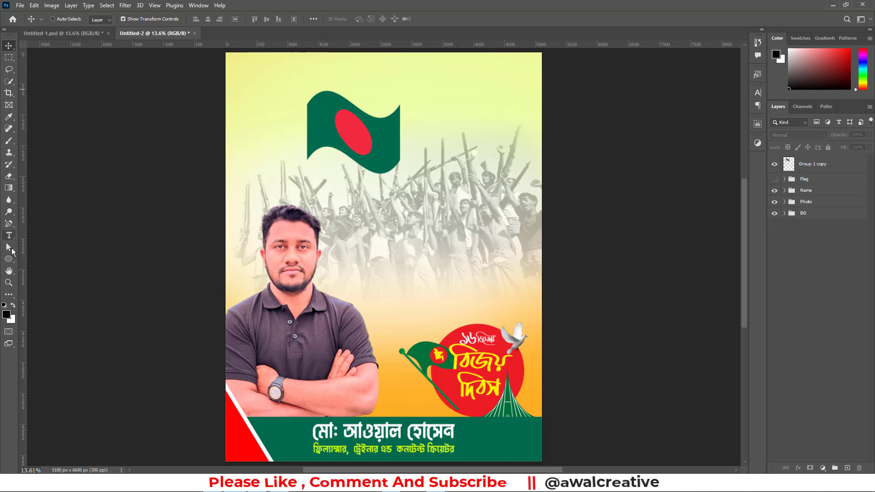
Draw a vertical line about 4954 px long beside the flag's left edge as its pole, starting above the flag
left_click(9, 262)
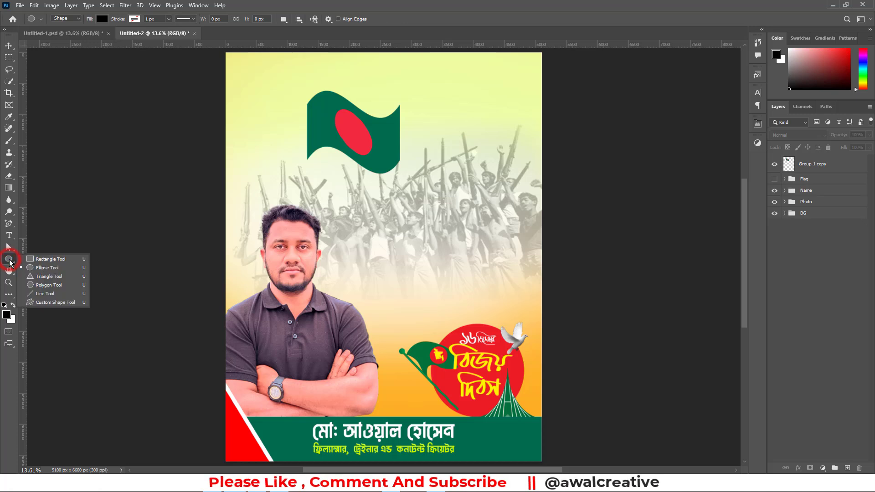
left_click(48, 292)
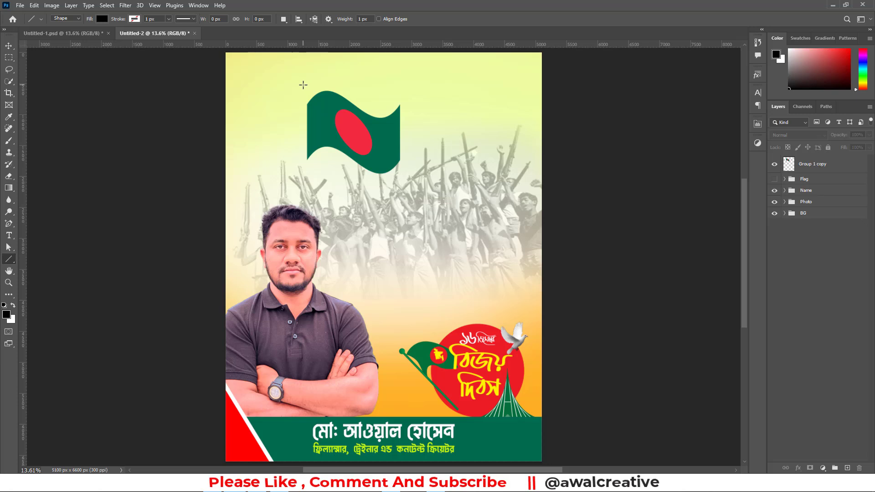
left_click_drag(305, 82, 311, 388)
Give the pole line no fill and a green stroke 25 px wide, then deselect it
left_click(652, 216)
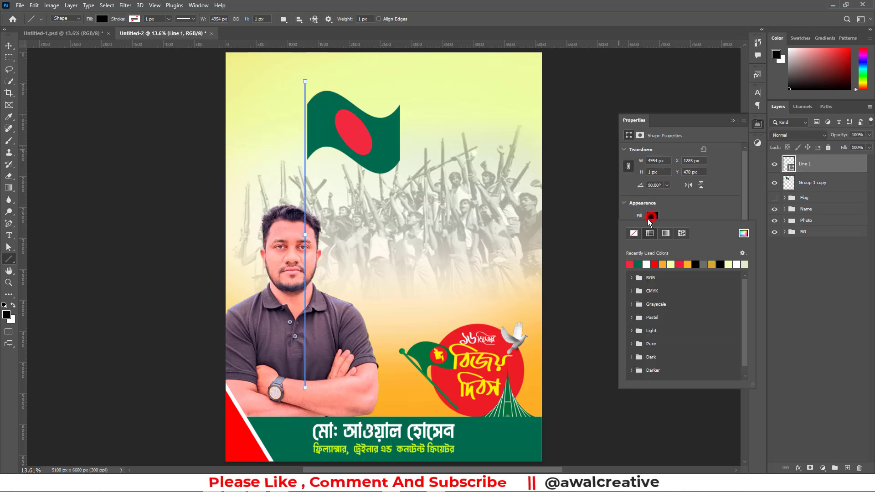
left_click(632, 235)
left_click(653, 228)
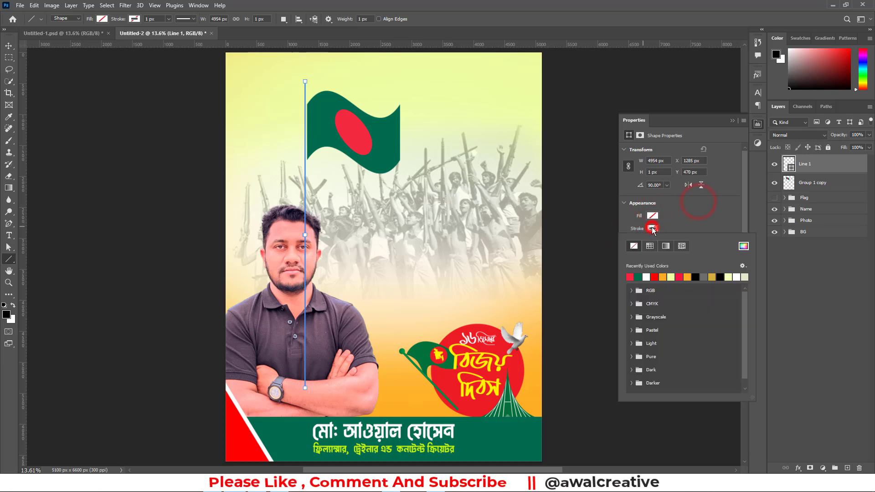
left_click(638, 276)
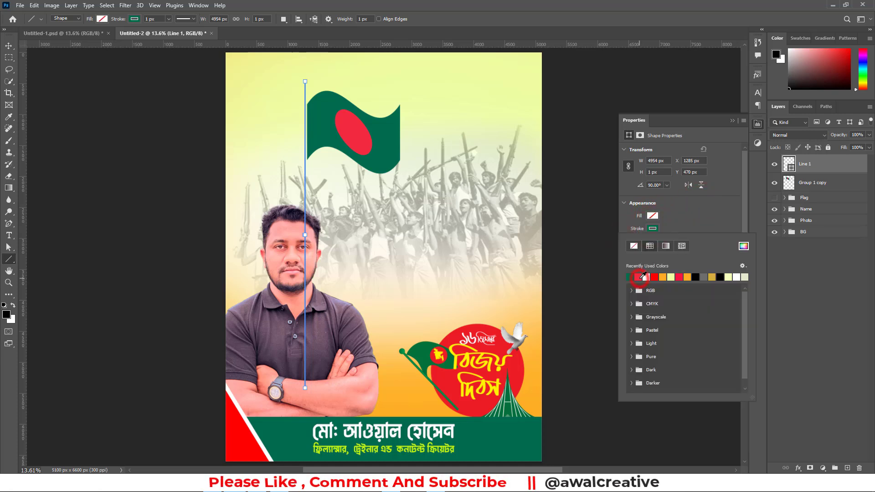
left_click(714, 208)
left_click(663, 241)
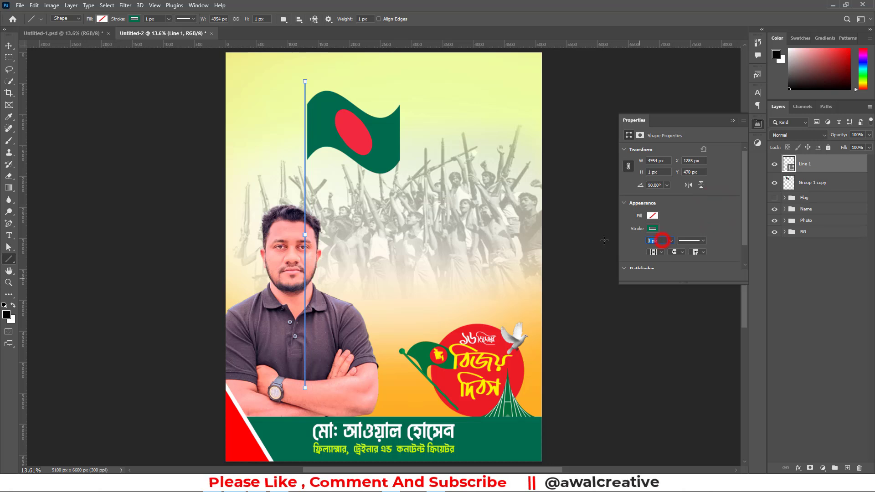
type("25")
key("Return")
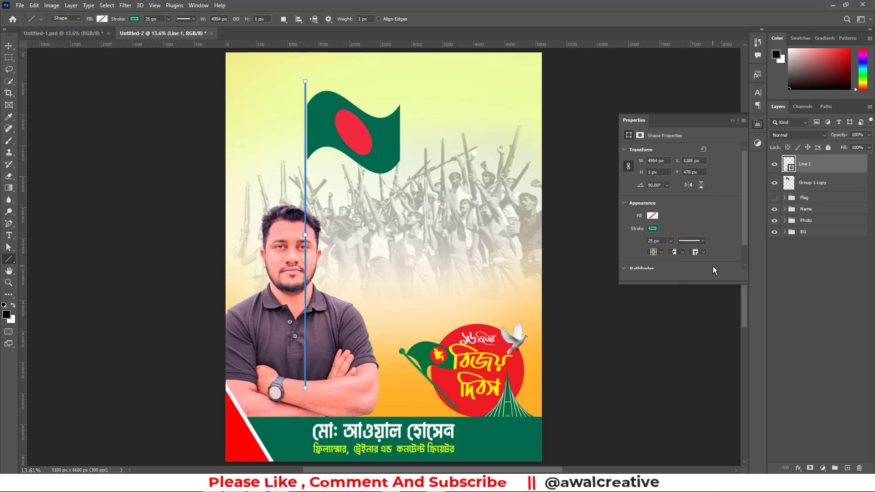
left_click(9, 46)
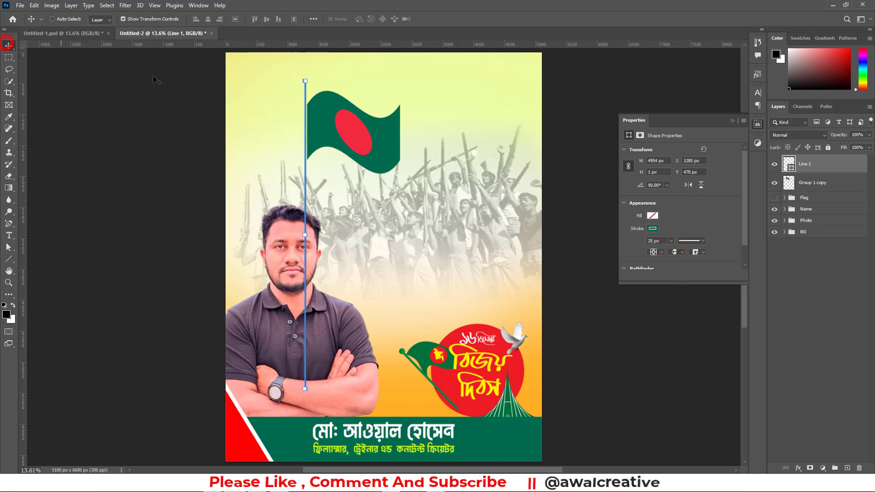
left_click(805, 307)
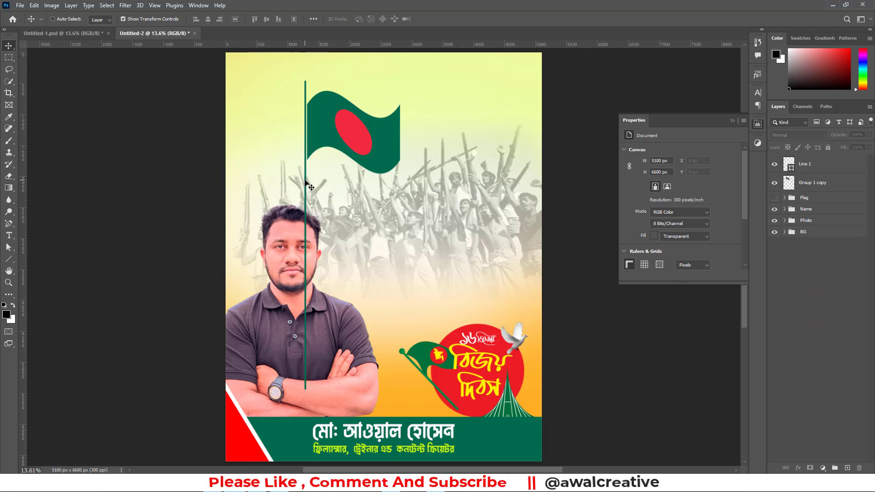
Move the pole line slightly right so it touches the flag's left edge, then deselect it
left_click(305, 181)
left_click(393, 180)
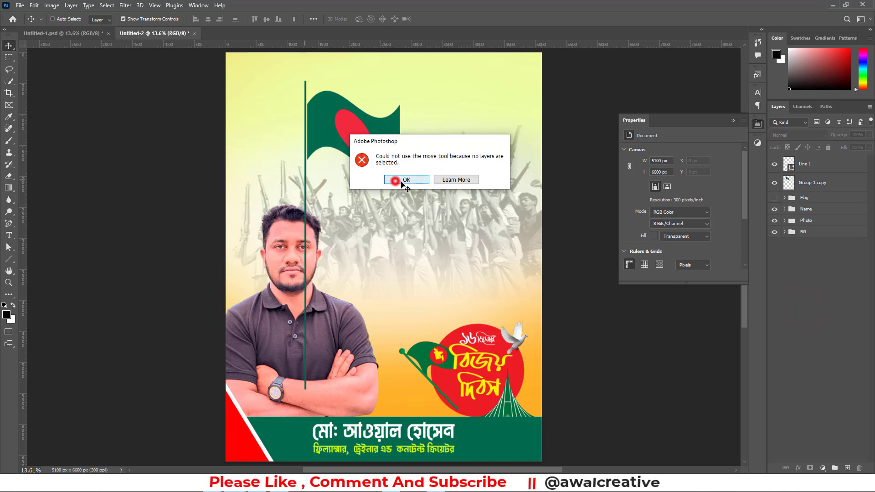
left_click(732, 119)
left_click(807, 164)
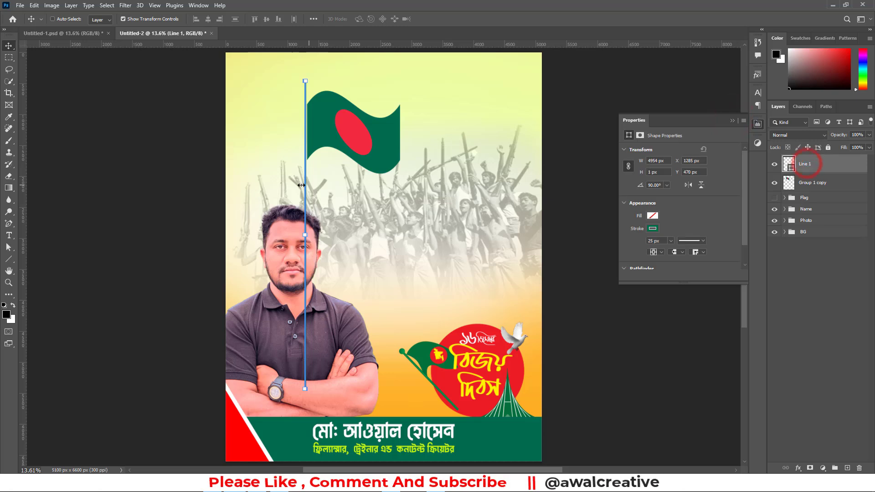
mouse_move(305, 186)
left_mouse_down()
mouse_move(312, 175)
mouse_move(308, 187)
left_mouse_up()
left_click(798, 288)
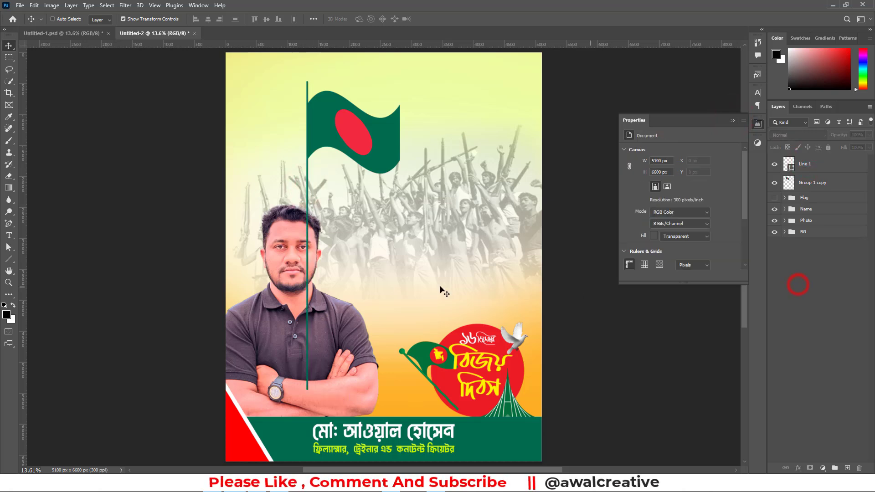
Draw a small black circle about 96 px wide and high just above the flag, near the pole's upper end
scroll(313, 124, "up", 1)
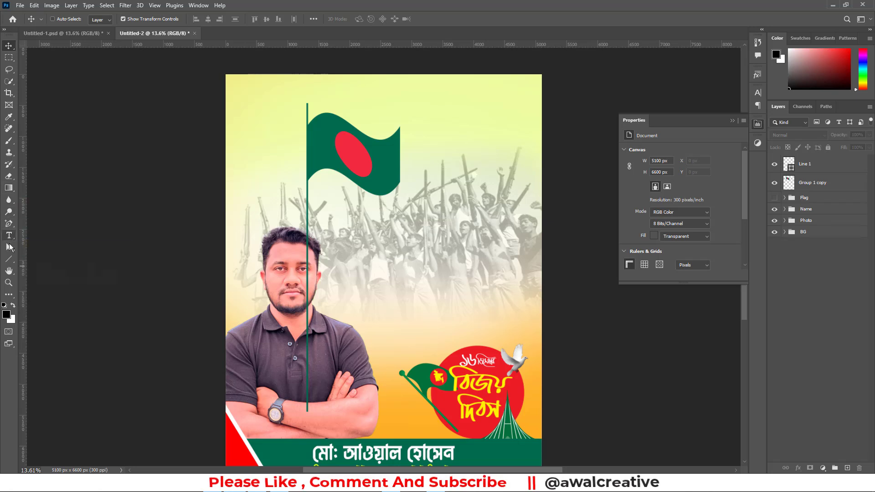
right_click(8, 259)
left_click(33, 266)
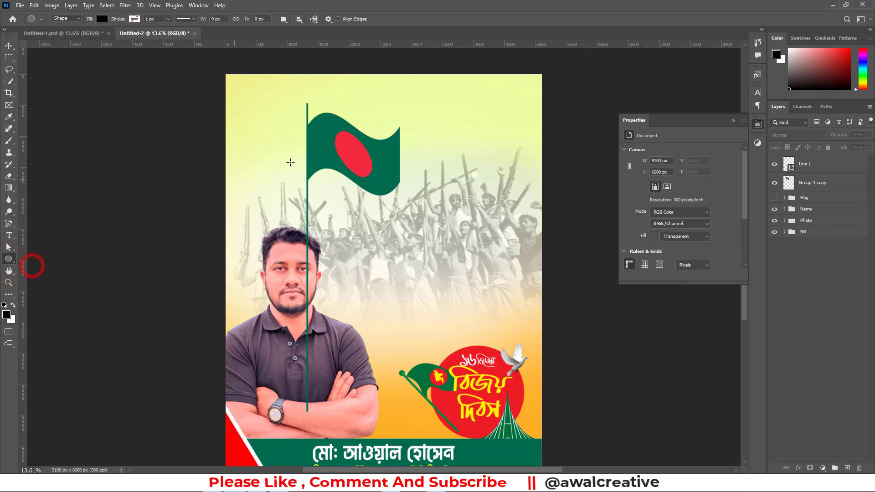
scroll(296, 161, "up", 2)
left_click_drag(325, 136, 330, 147)
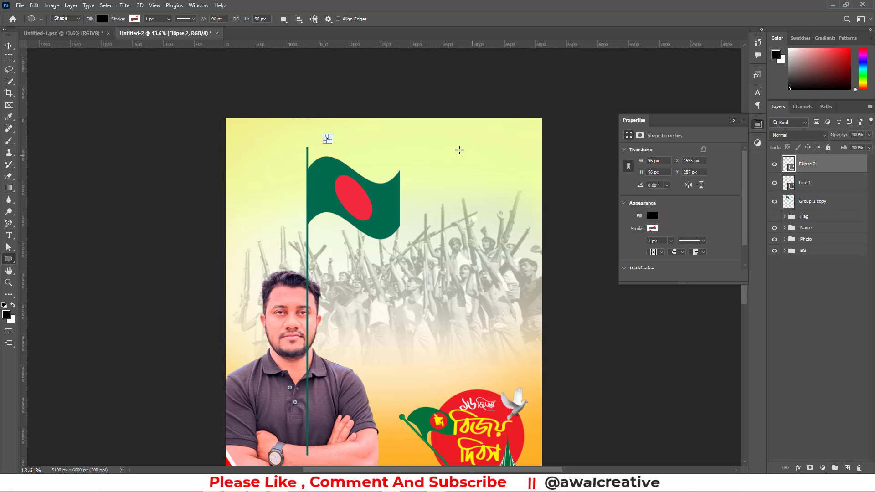
Fill the small circle above the flag with the flag's green, then deselect it
left_click(8, 46)
left_click(653, 216)
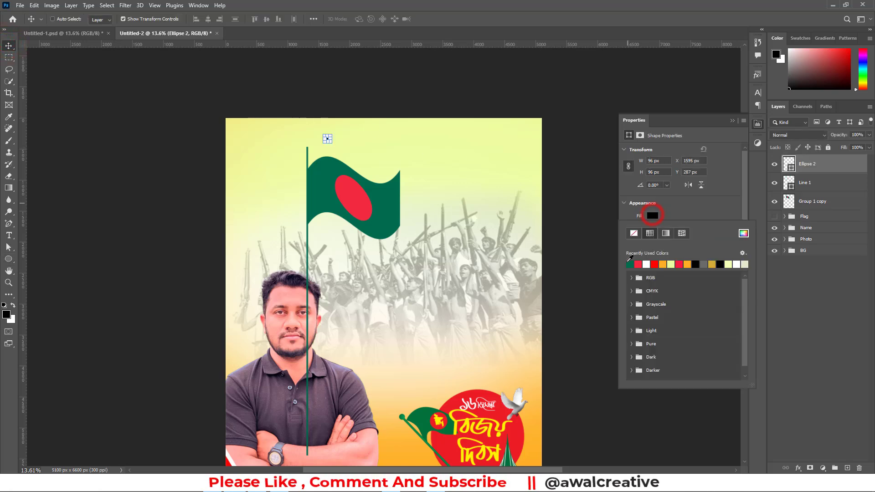
left_click(629, 264)
left_click(638, 265)
left_click(638, 264)
left_click(816, 301)
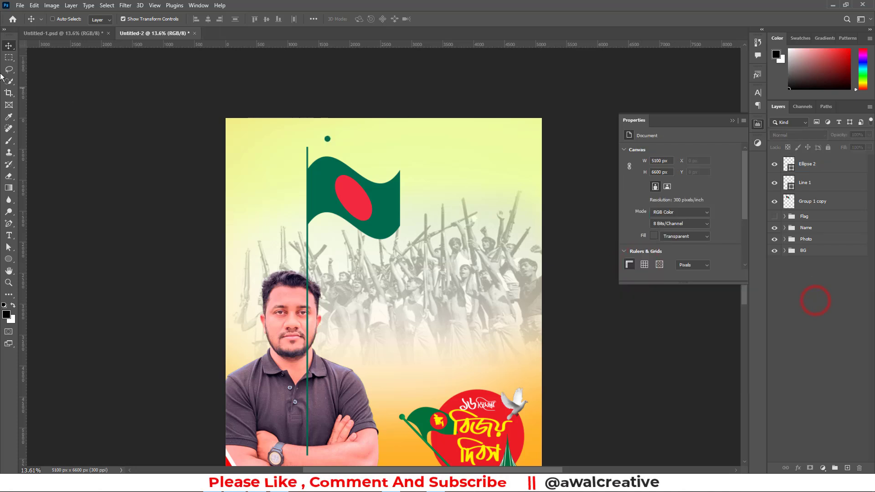
Move the green circle onto the upper end of the flag pole as its cap, then deselect it
left_click(327, 138)
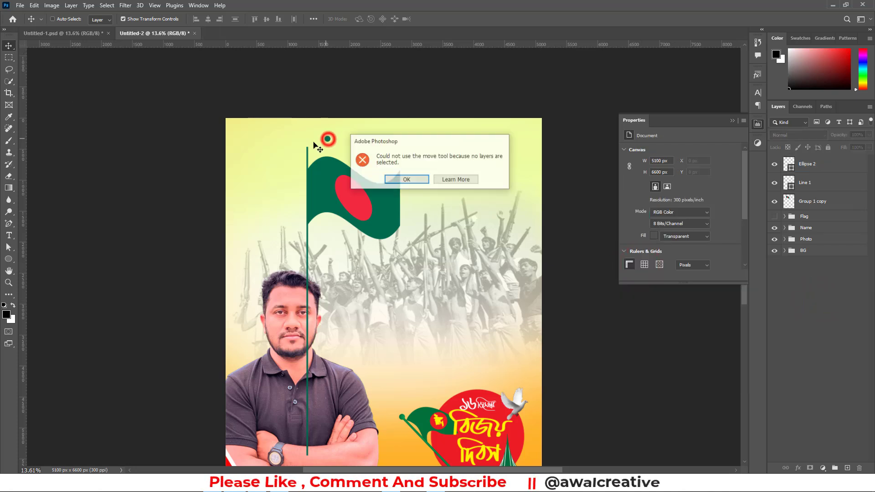
left_click(397, 180)
left_click(809, 164)
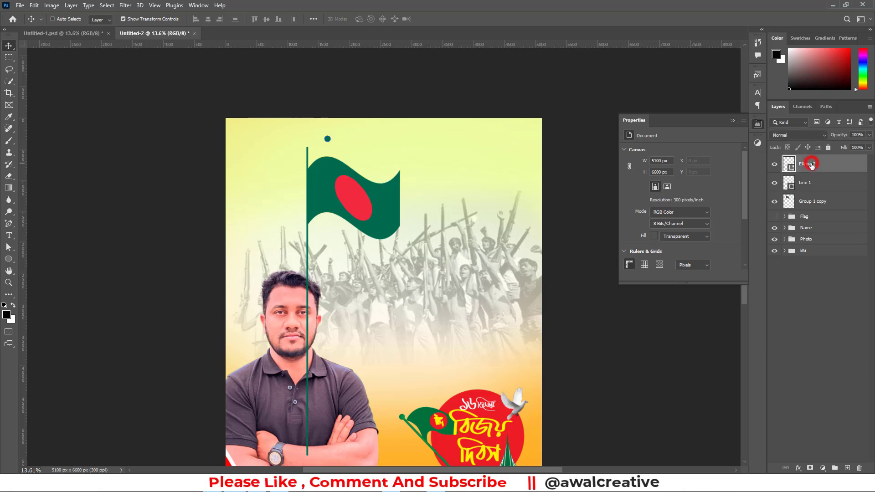
left_click(9, 283)
left_click(313, 139)
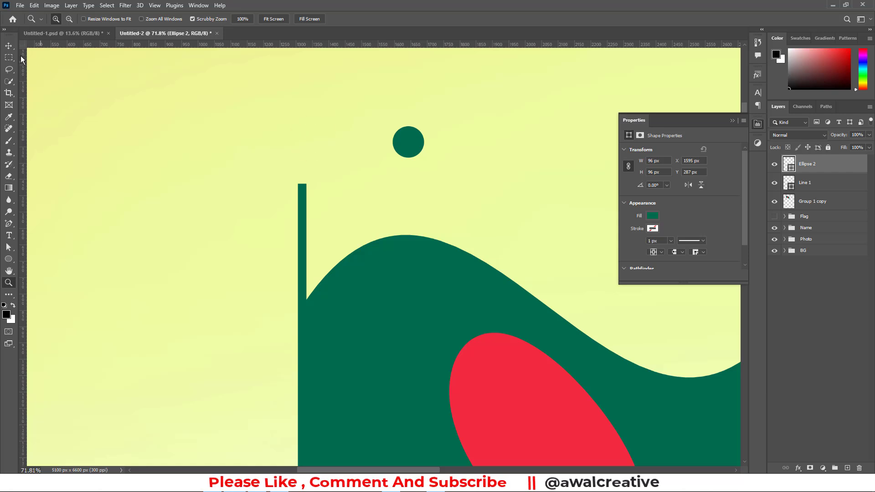
left_click(10, 47)
left_click_drag(412, 143, 304, 191)
key("ctrl+0")
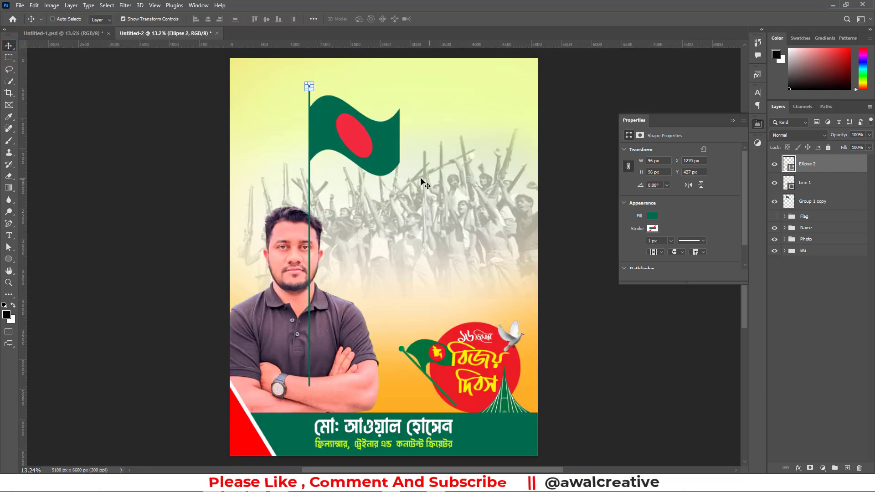
left_click(732, 122)
left_click(802, 278)
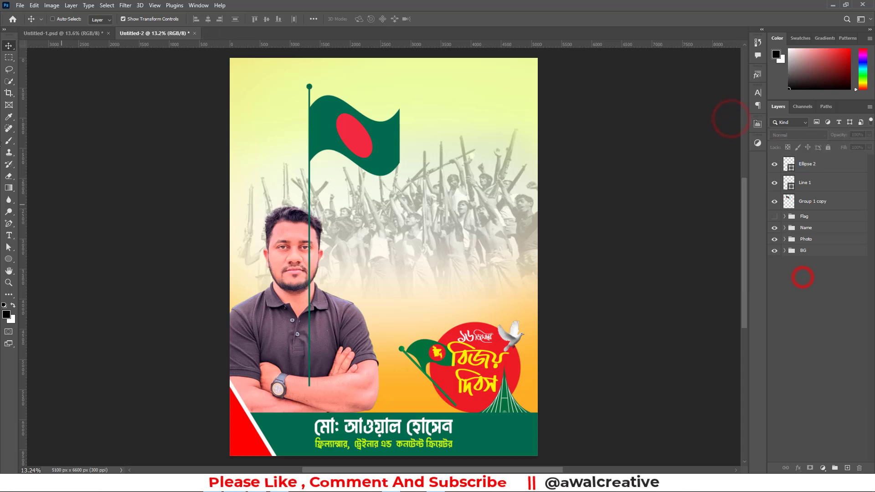
Nudge the waving flag layer slightly upward along the pole
left_click(813, 201)
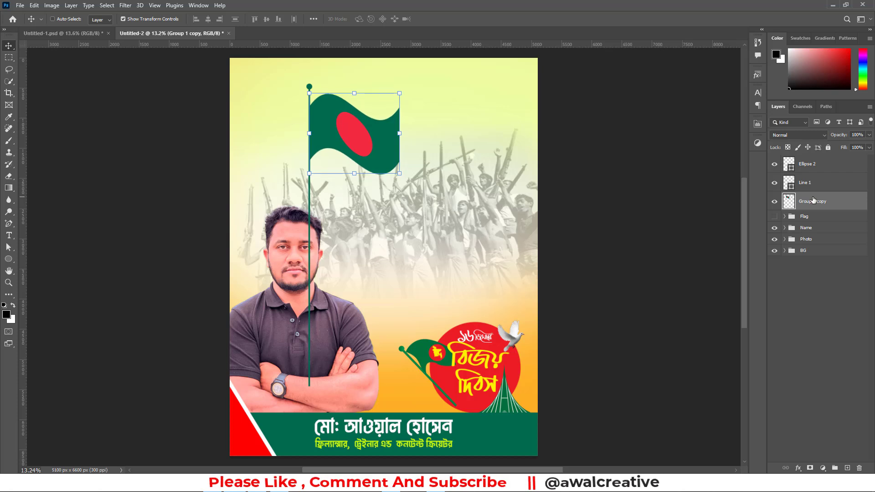
key("shift+Up")
key("shift+Up")
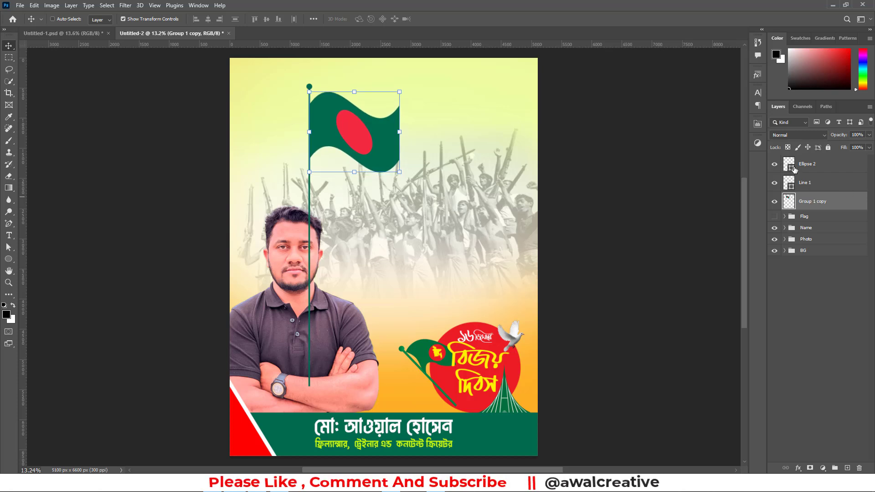
Group the circle, pole line and waving flag layers together and put that group inside the Flag group
left_click(809, 167, "shift")
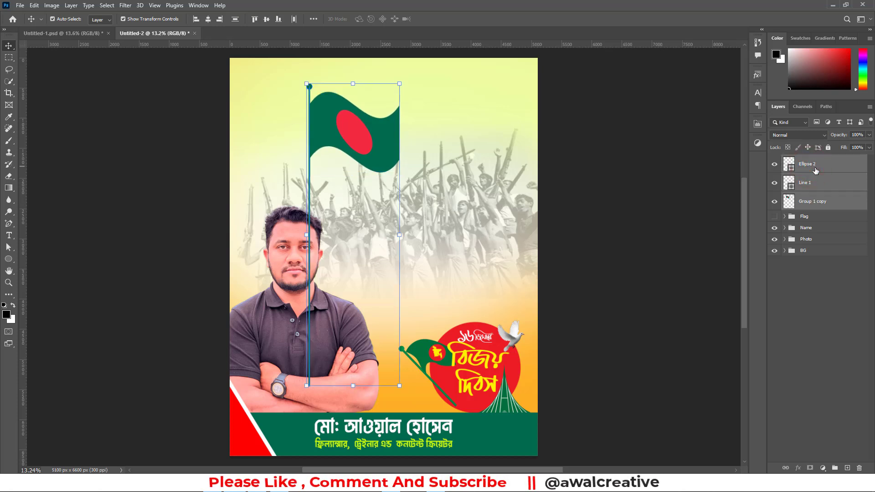
key("ctrl+g")
left_click_drag(806, 162, 805, 173)
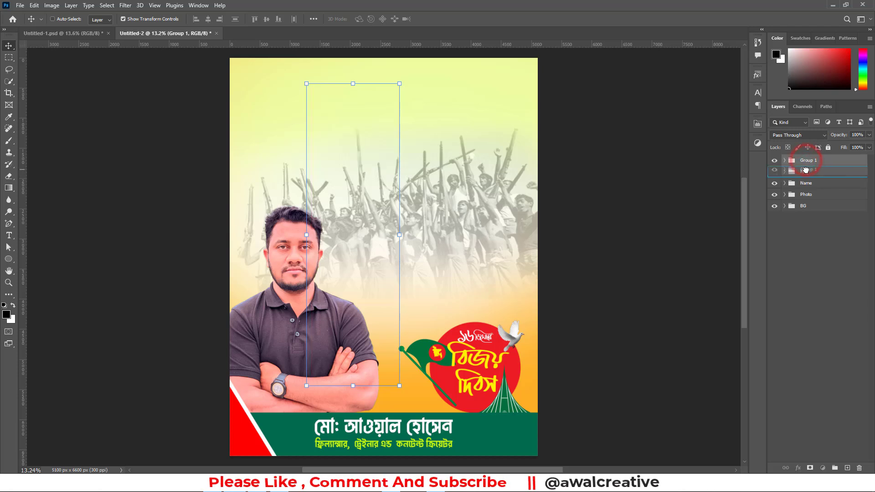
left_click(784, 160)
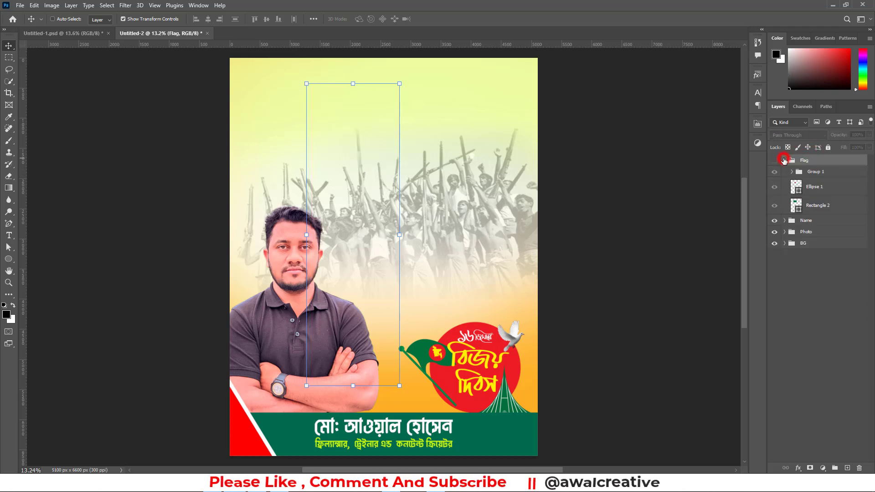
left_click(809, 173)
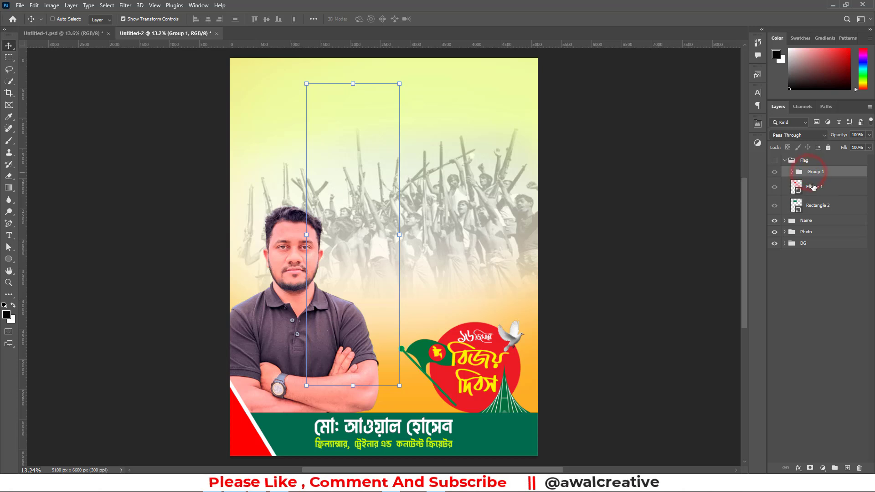
Show the Flag group and hide the original Ellipse 1 and Rectangle 2 layers inside it
left_click(774, 160)
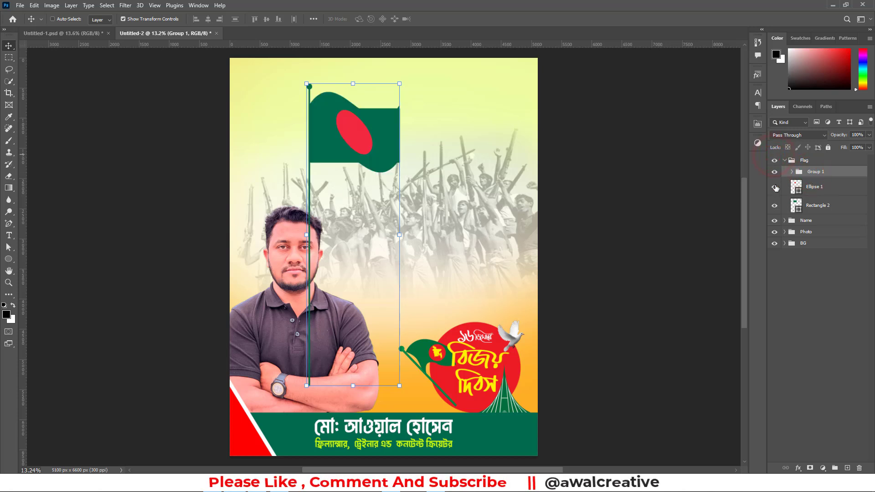
left_click(775, 206)
left_click(792, 171)
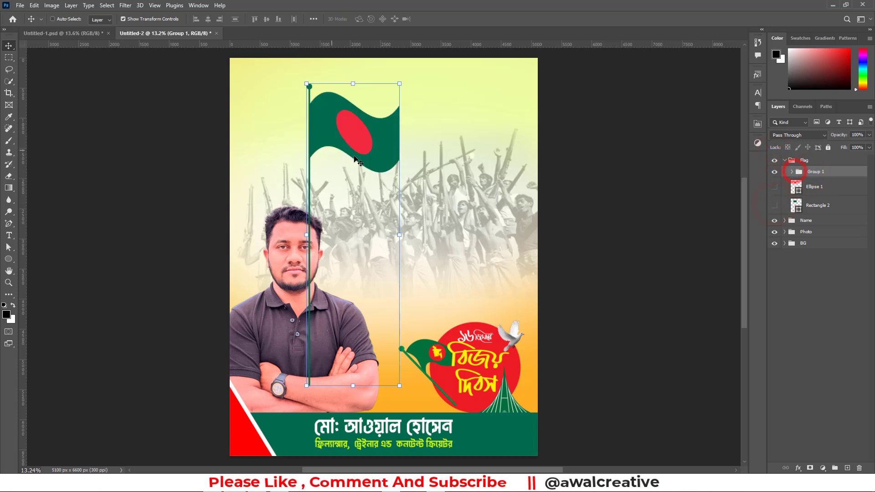
Shift the flag and pole down and left behind the portrait's shoulder, and place the Flag group directly beneath the Photo group
left_click_drag(350, 135, 297, 160)
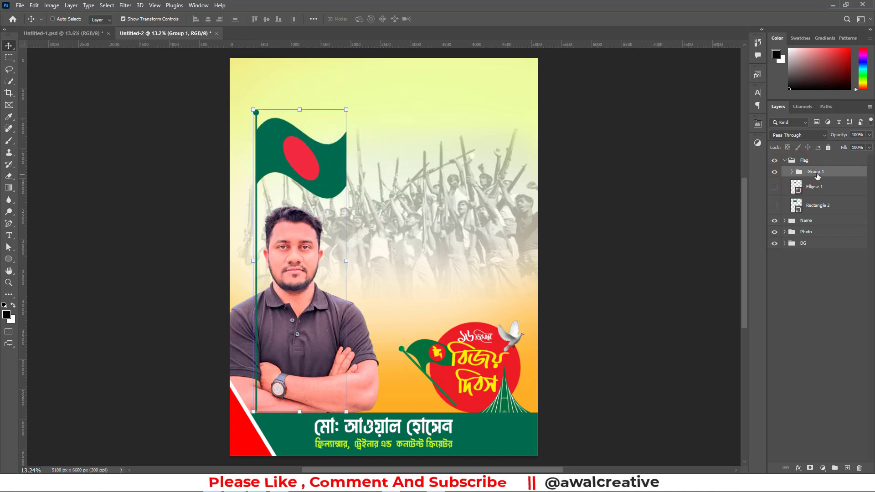
left_click(783, 161)
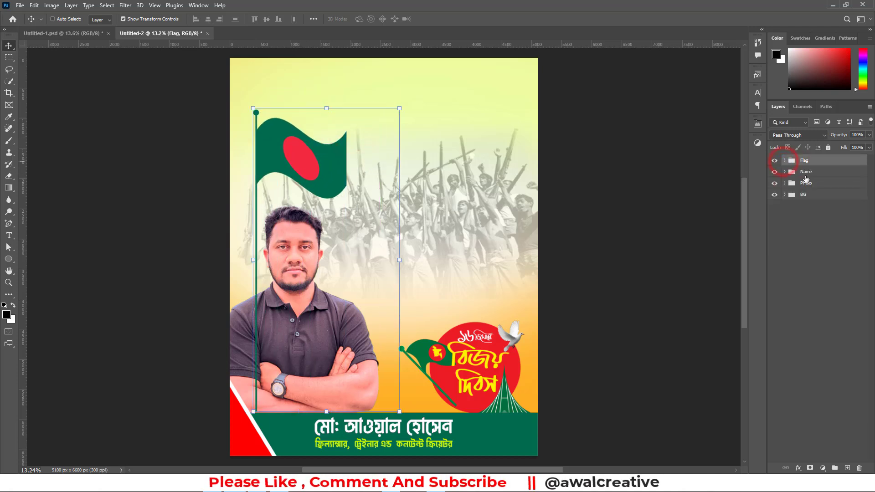
left_click_drag(801, 162, 805, 188)
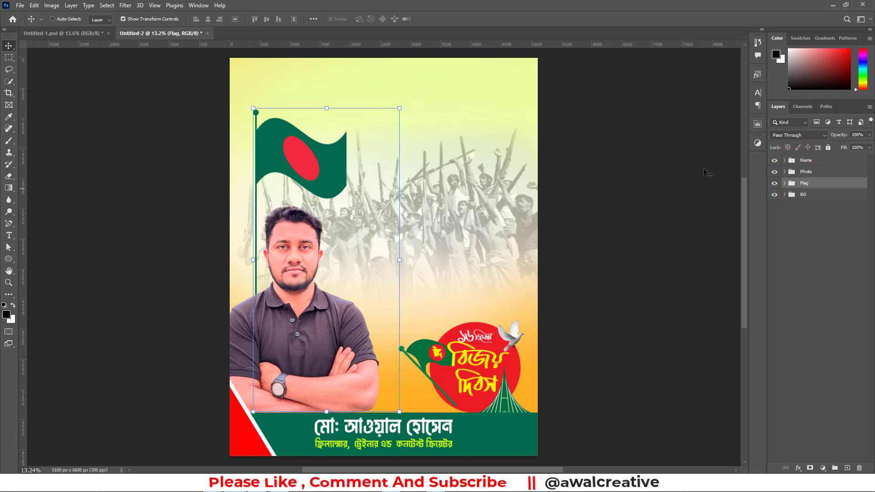
left_click(822, 291)
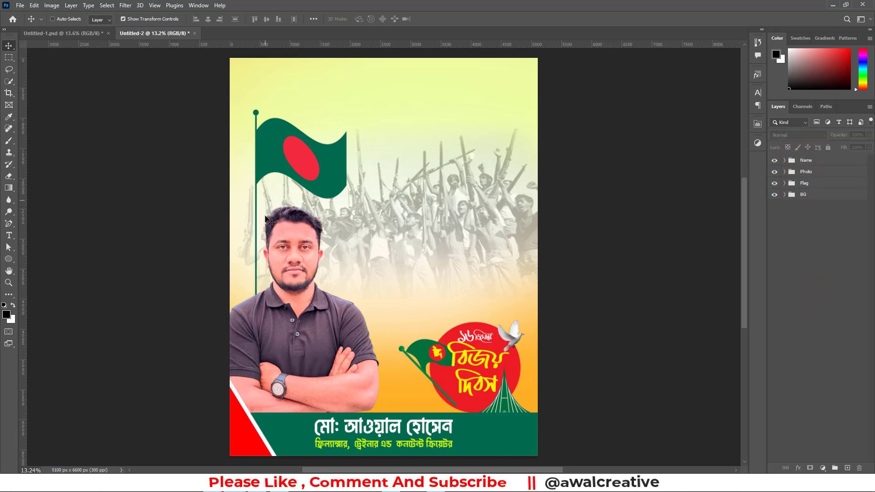
scroll(292, 230, "up", 1)
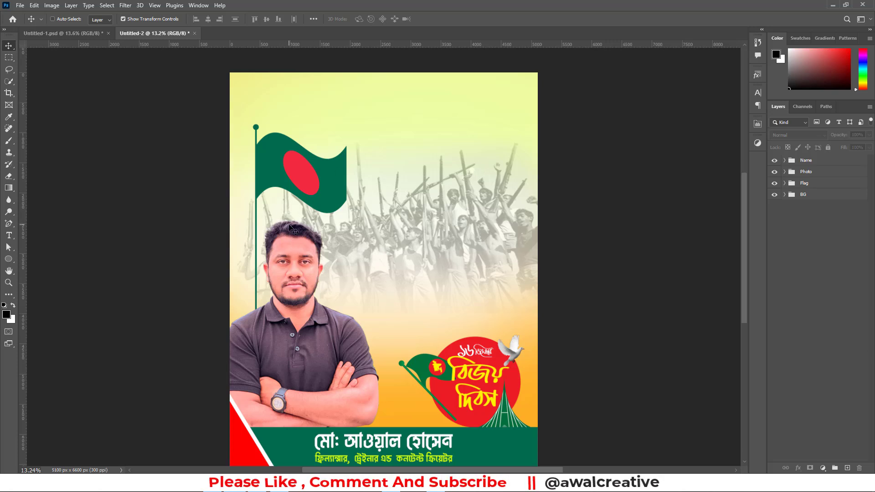
Scale the Flag group to about 74% and move it up near the poster's left edge, then deselect it
left_click(805, 183)
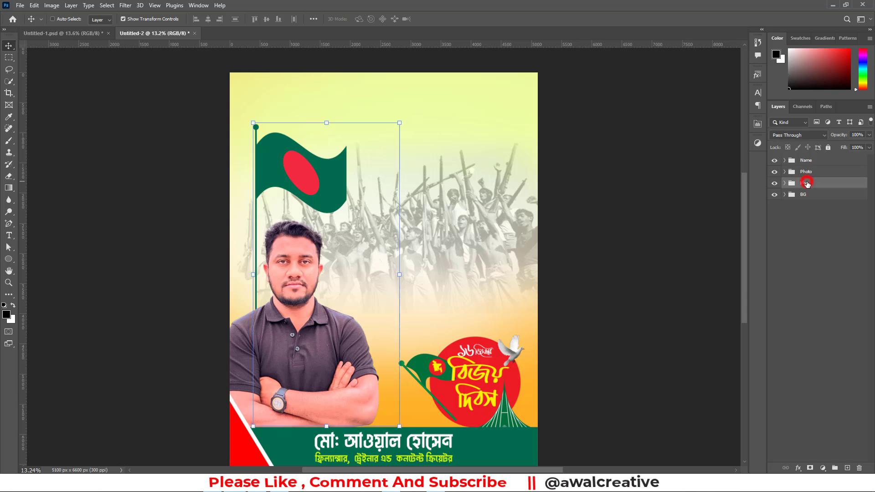
left_click_drag(400, 123, 361, 202)
left_click_drag(271, 220, 260, 136)
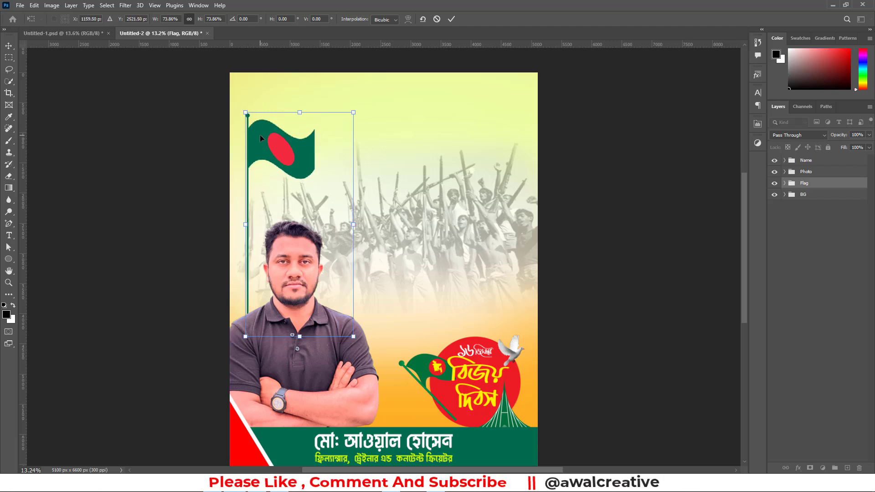
left_click(846, 262)
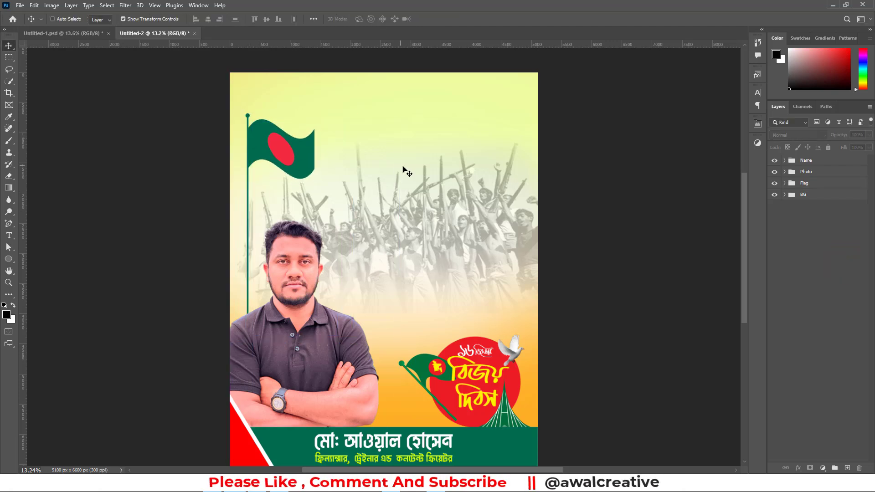
left_click(8, 259)
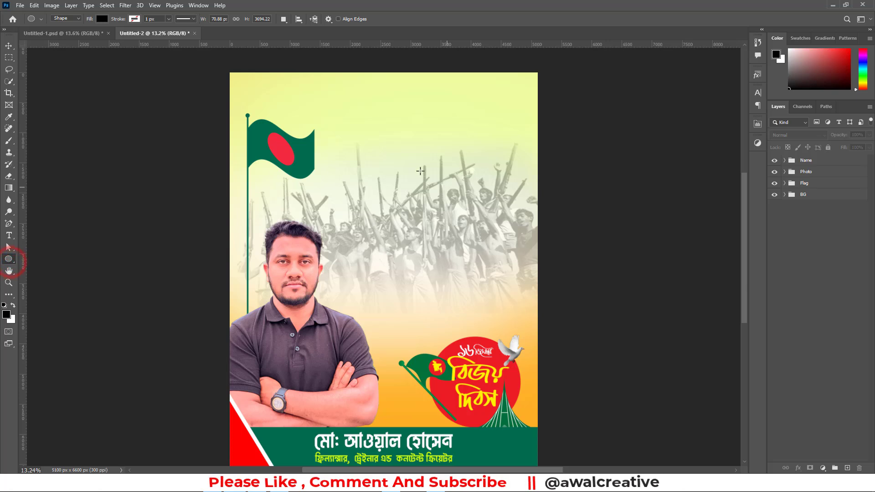
left_click(377, 160)
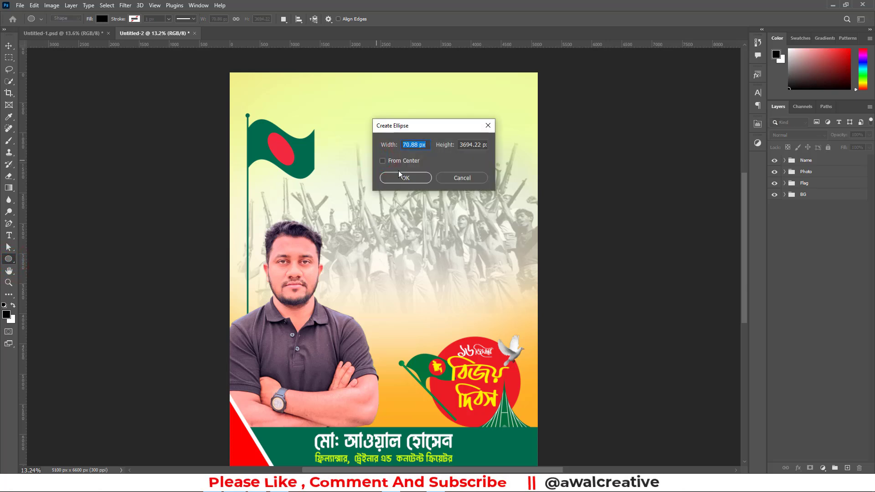
type("17 in")
key("Tab")
type("22 in")
left_click(398, 179)
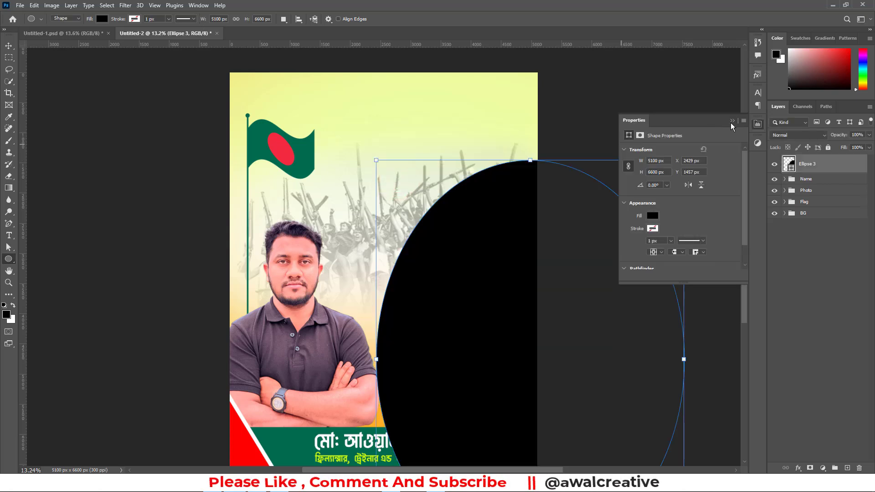
left_click(731, 123)
left_click_drag(818, 165, 856, 466)
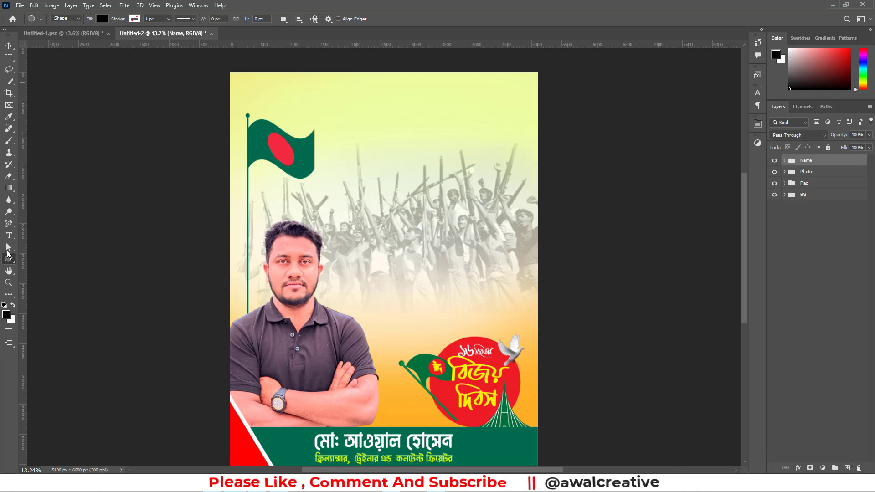
Create a rectangle shape 17 in wide and 22 in high as a full-poster frame
right_click(7, 262)
left_click(43, 257)
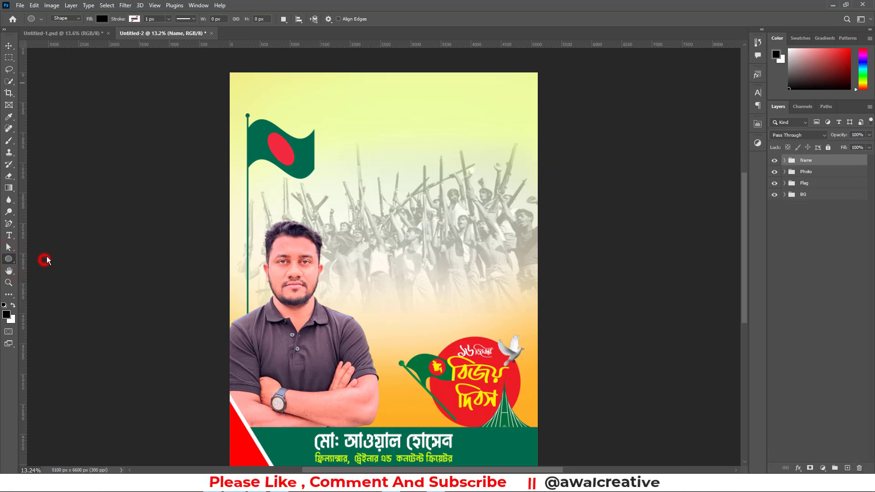
left_click(389, 152)
type("17 ")
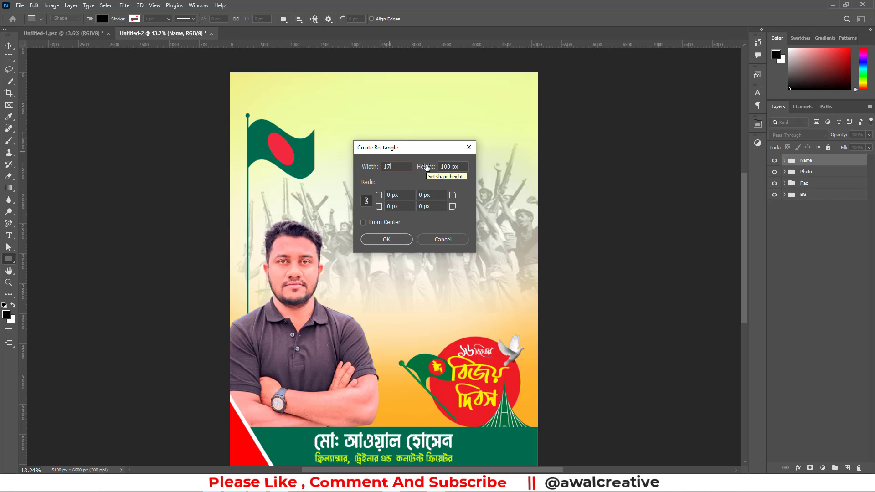
type("in")
key("Tab")
type("2")
left_click(399, 236)
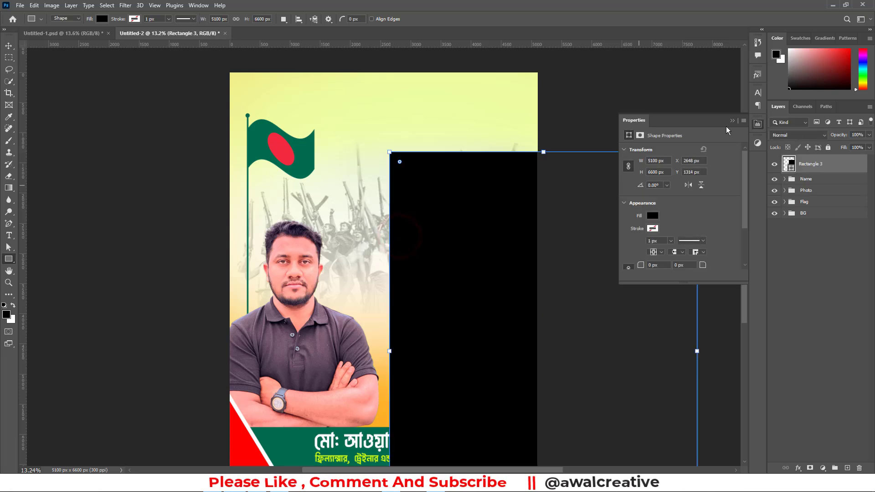
Give the frame rectangle no fill and a black stroke 10 px wide
left_click(655, 215)
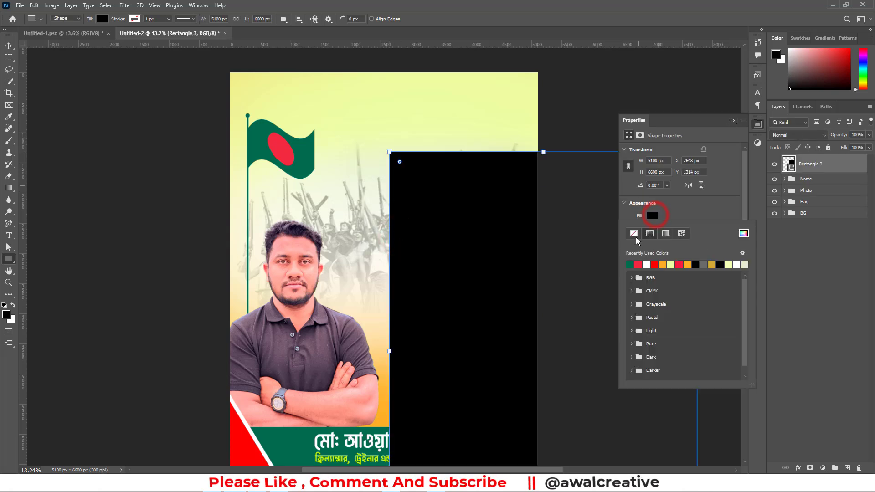
left_click(634, 233)
left_click(673, 210)
left_click(657, 228)
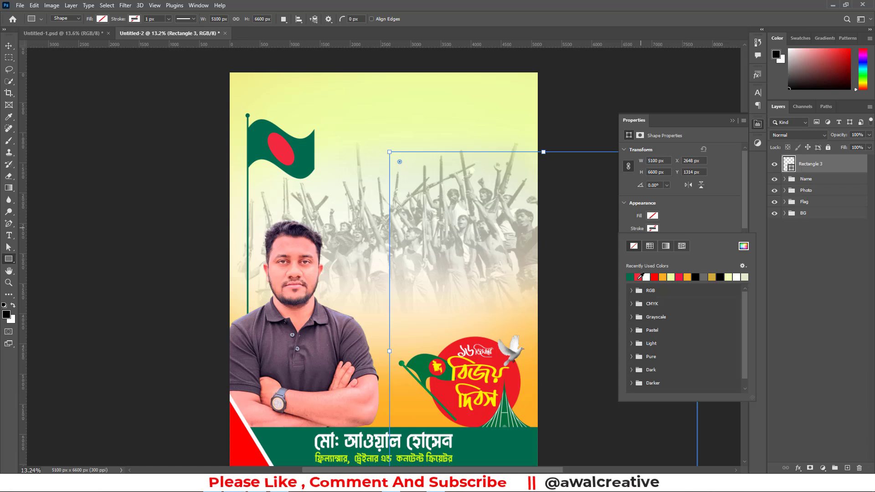
left_click(696, 277)
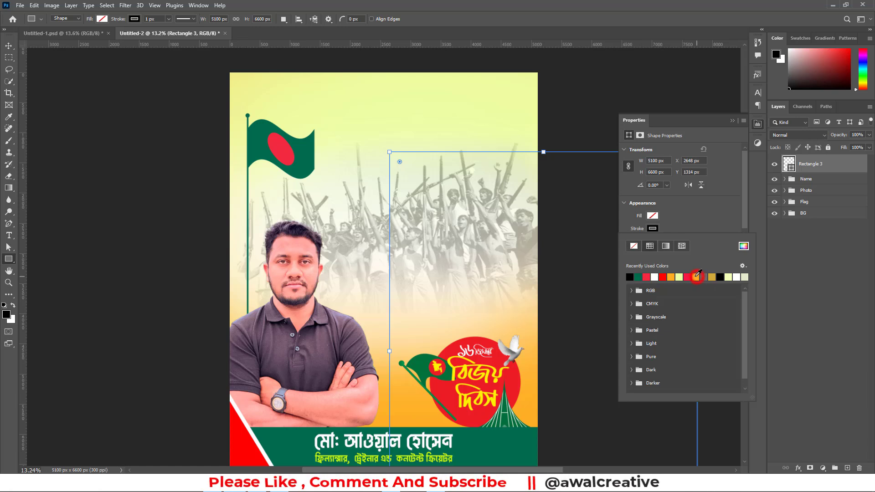
left_click(677, 218)
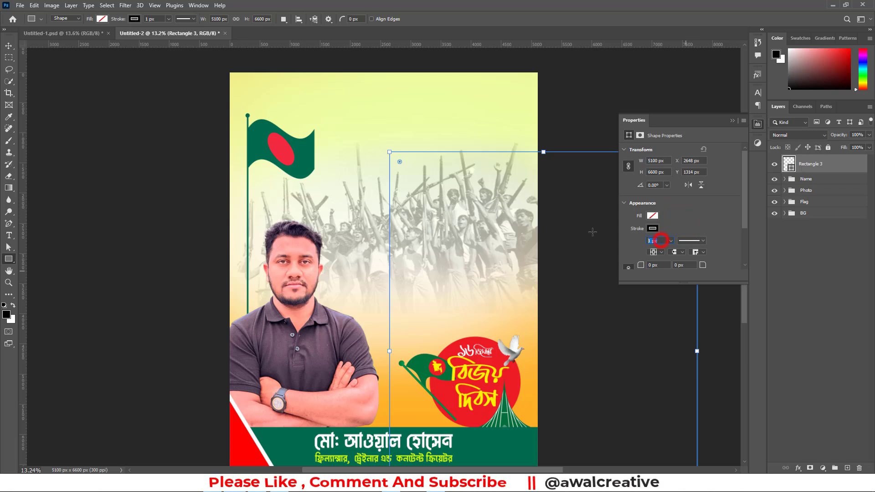
key("Return")
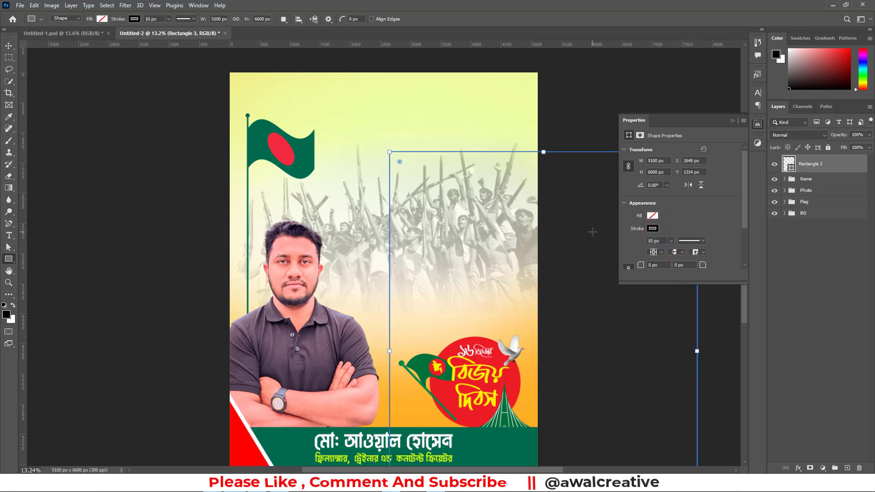
Centre the frame rectangle horizontally and vertically on the whole canvas, then deselect the canvas selection
left_click(733, 122)
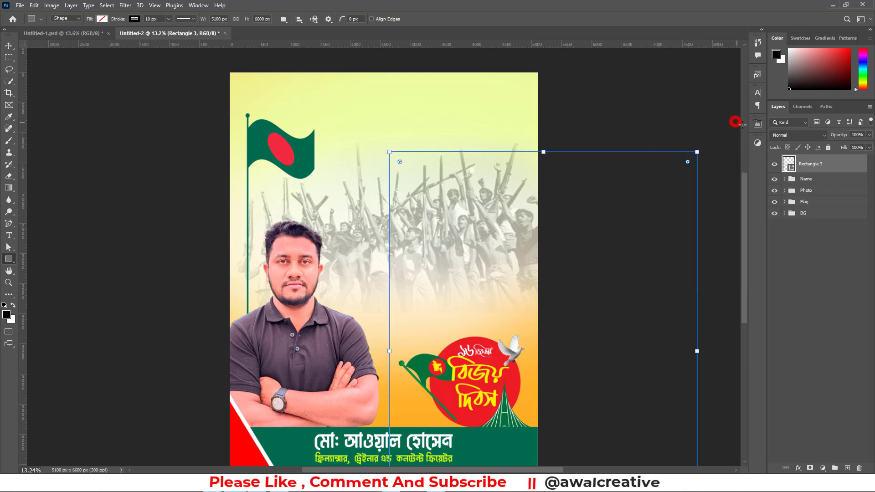
left_click(820, 167)
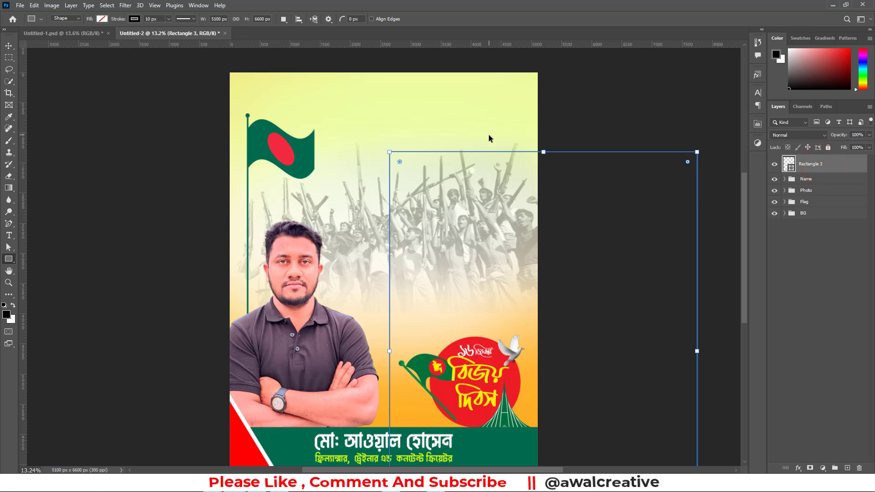
key("ctrl+a")
left_click(8, 46)
left_click(208, 19)
left_click(268, 18)
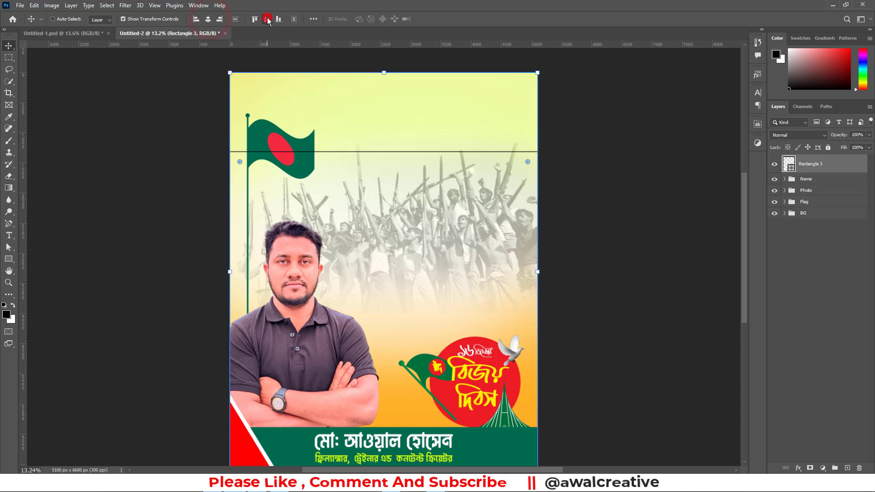
key("ctrl+d")
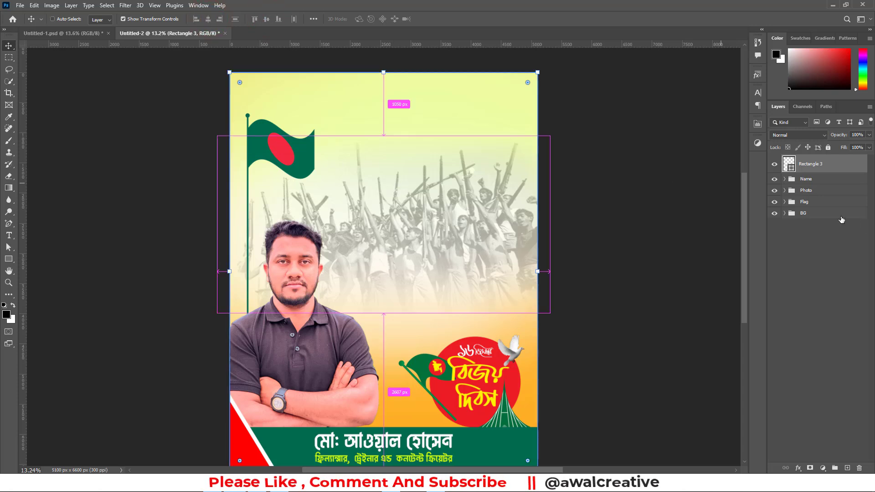
Scale the frame rectangle down slightly around its centre so it sits inside the poster edges with a narrow margin
left_click(807, 165)
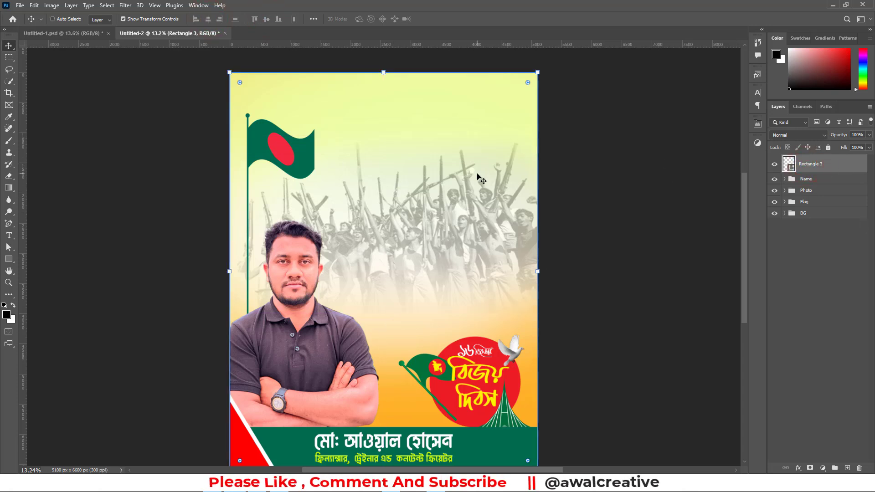
key("ctrl+t")
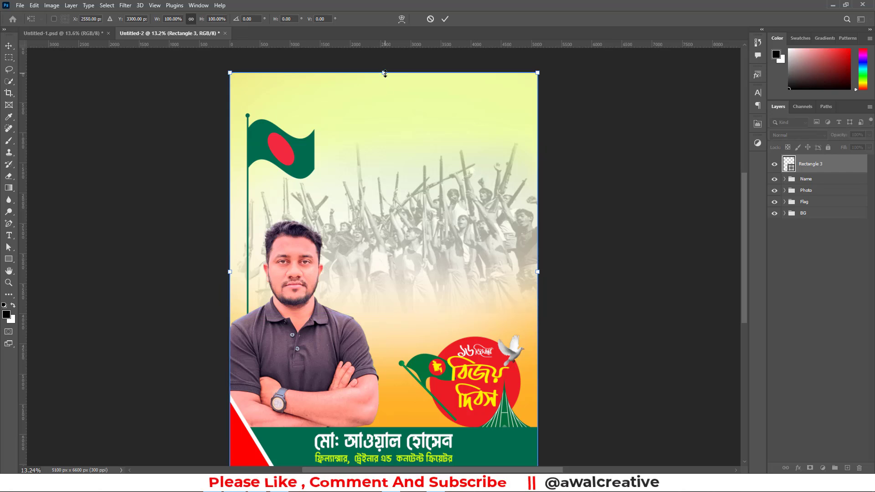
left_click_drag(385, 73, 387, 85)
left_click(444, 19)
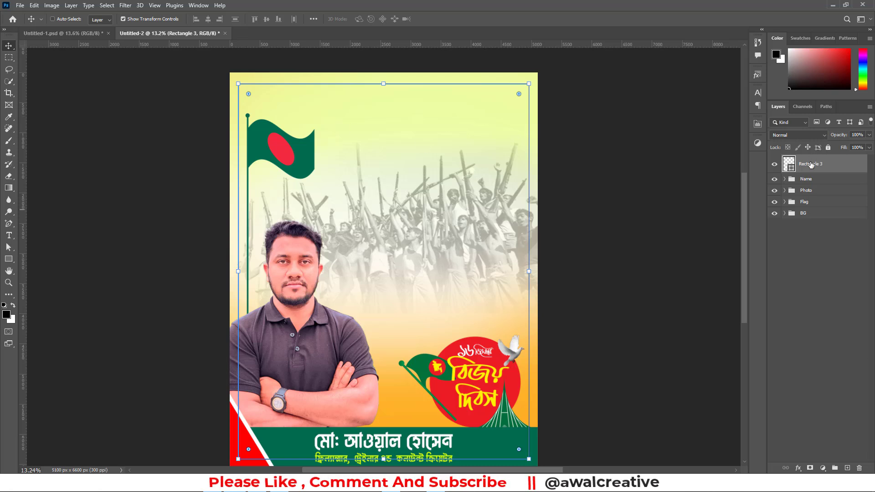
Nudge the Flag group left until its pole lines up with the frame's left side, and deselect the group
left_click(805, 202)
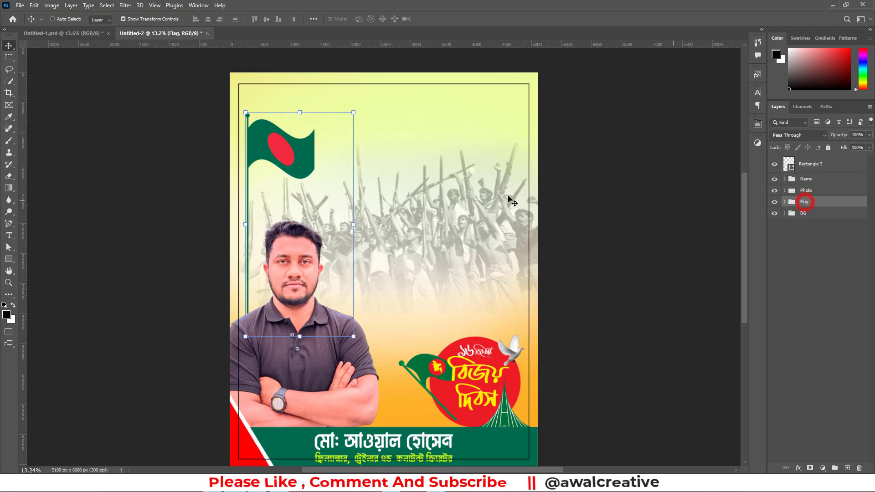
key("shift+Left")
key("shift+Left")
key("shift+Left")
key("shift+Left")
key("shift+Left")
key("shift+Left")
key("shift+Left")
key("shift+Left")
key("shift+Left")
key("shift+Left")
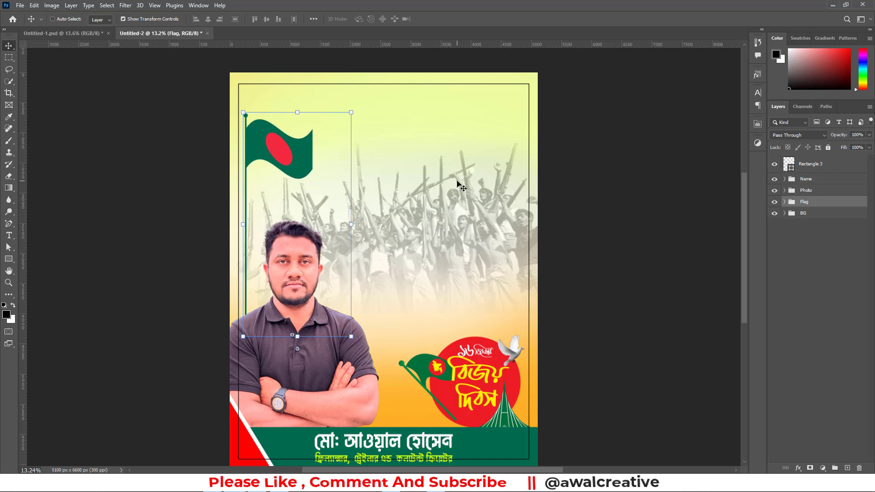
key("shift+Left")
key("shift+Left")
key("shift+Left")
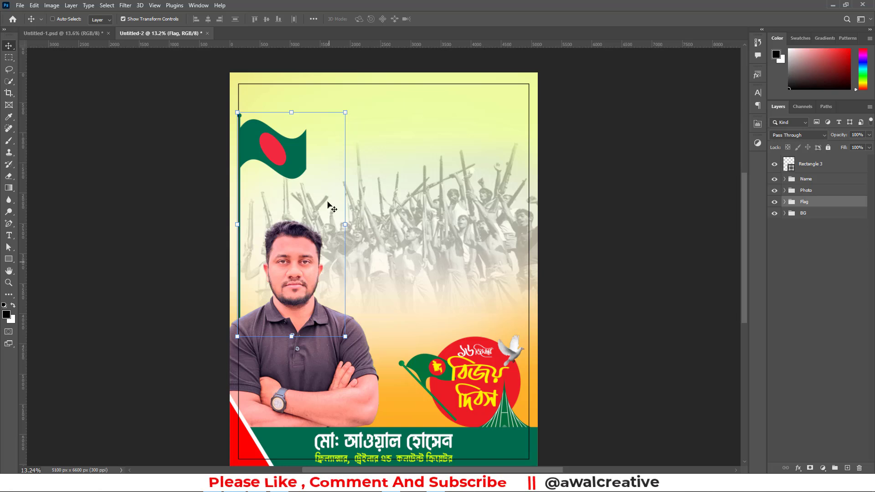
left_click(826, 318)
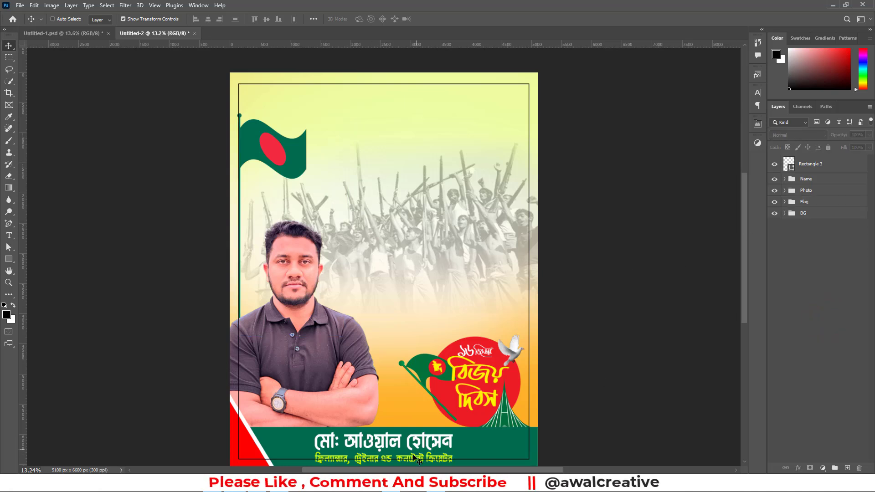
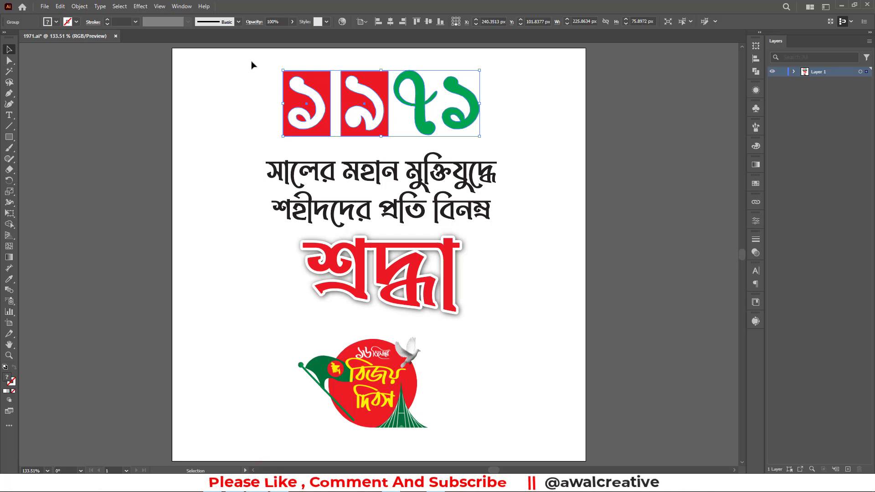
Inspect the headline lettering in the 1971.ai Illustrator reference and switch back to the poster in Photoshop
left_click(252, 62)
left_click_drag(509, 291, 513, 302)
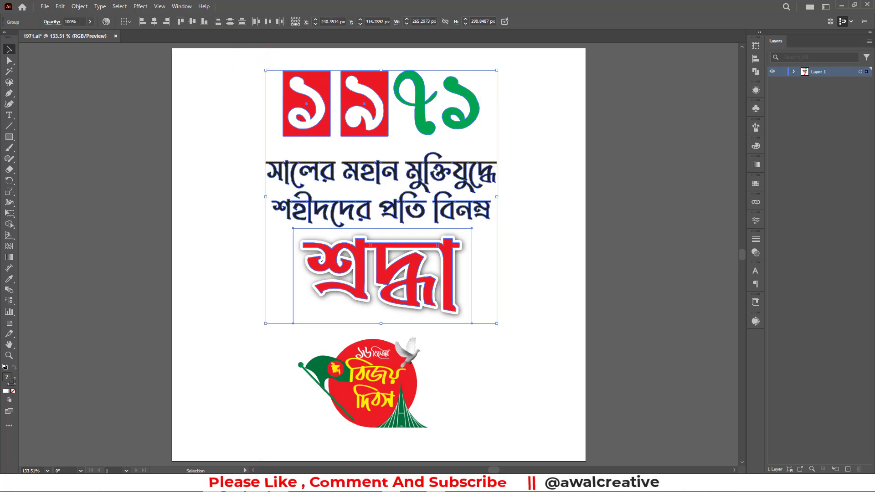
left_click(232, 483)
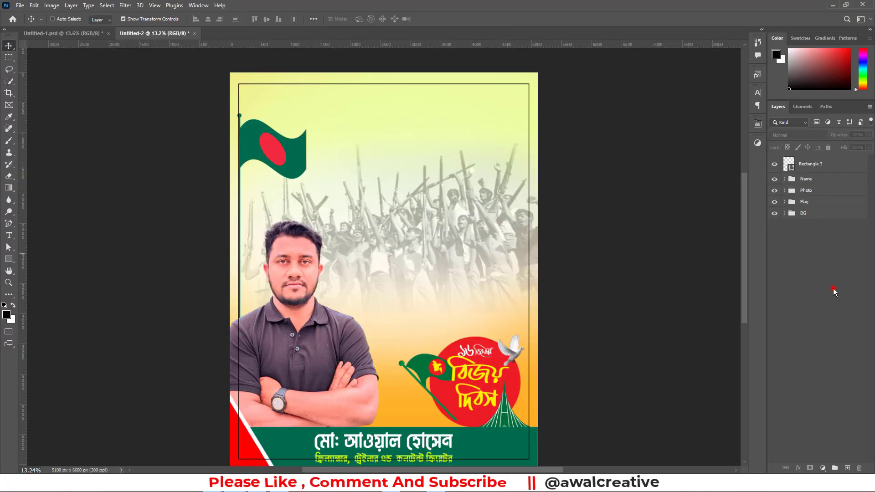
Draw a black filled rectangle about 393 × 628 px above the crowd, in the poster's upper right area
left_click(834, 290)
left_click(9, 259)
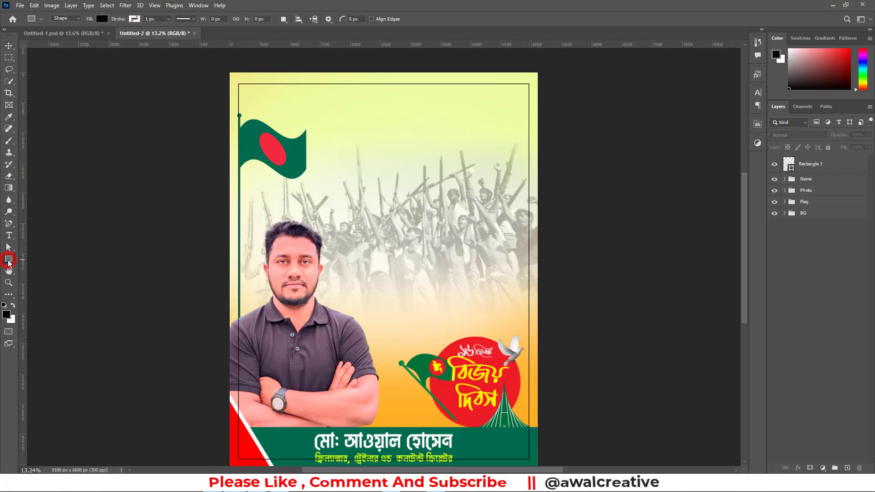
left_click(56, 259)
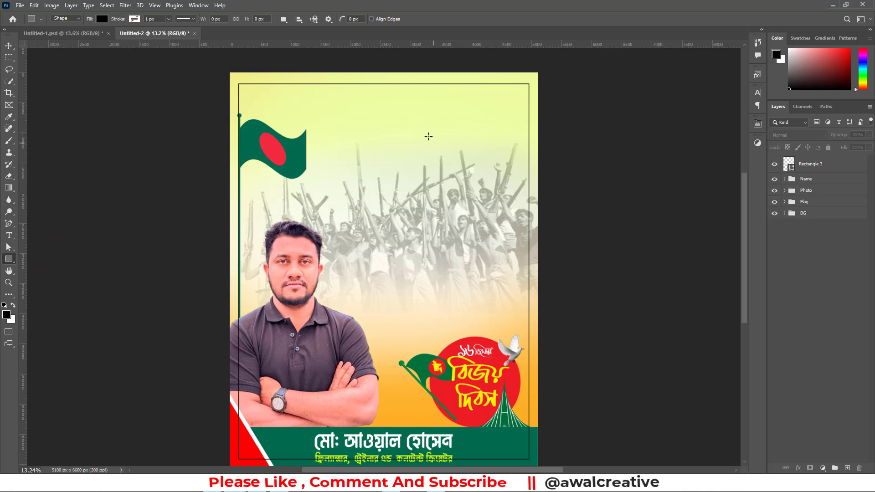
left_click_drag(415, 115, 439, 154)
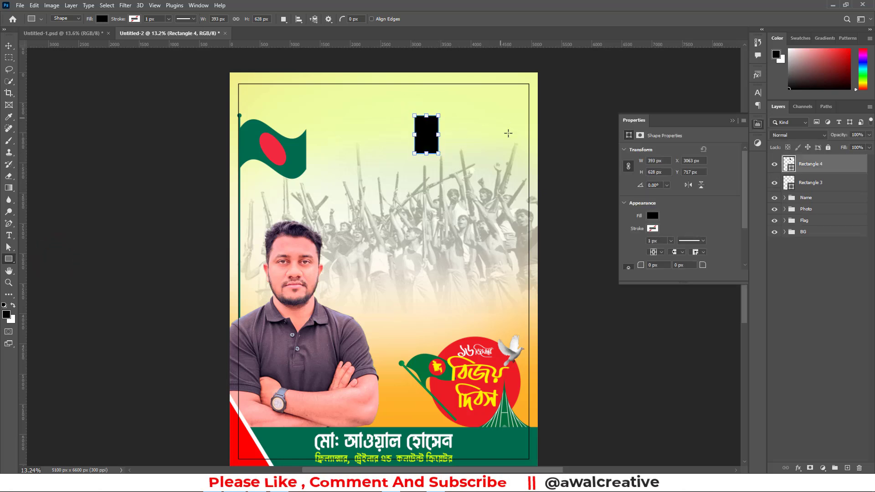
left_click(731, 121)
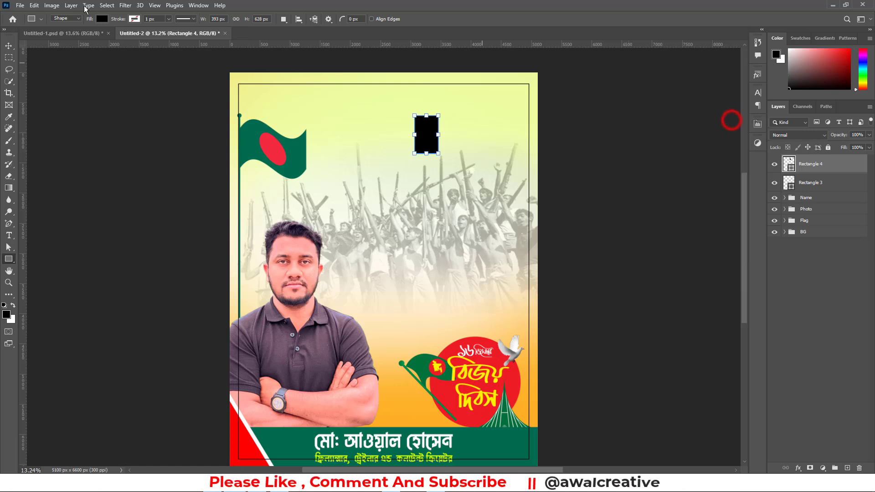
Duplicate the black rectangle and place the copy just to its right on the same level, leaving a small gap
left_click(9, 45)
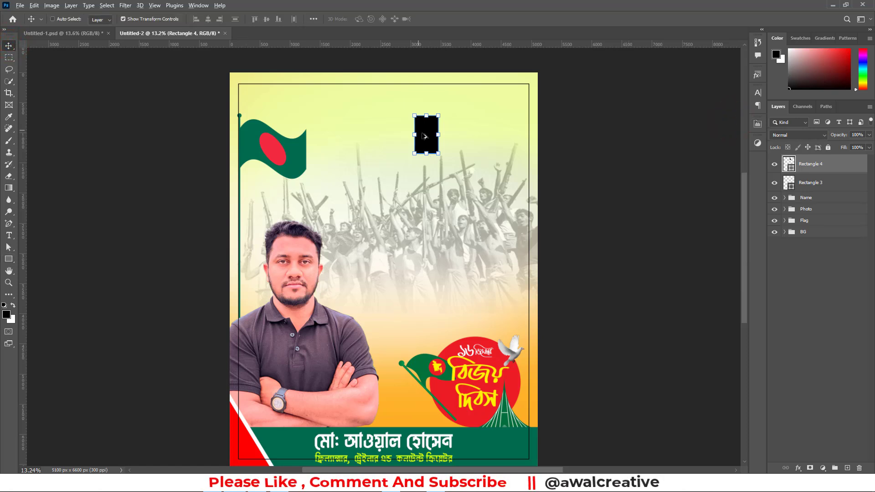
left_click_drag(425, 136, 455, 136)
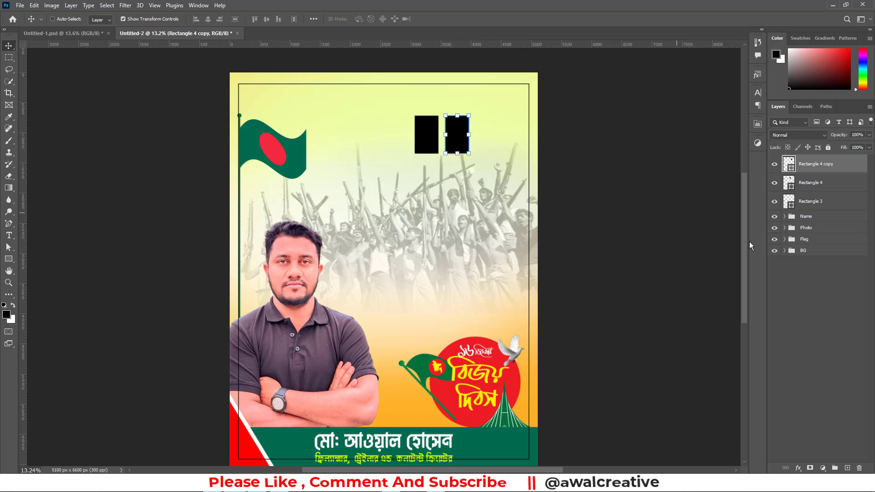
left_click(798, 289)
Recolour both small rectangles with the red sampled from the flag's circle (f42a41)
left_click(792, 167)
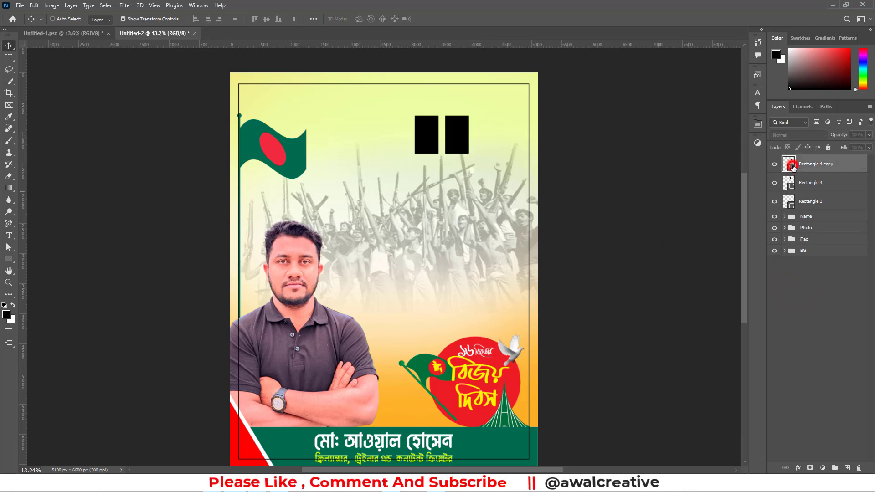
double_click(792, 167)
left_click(276, 150)
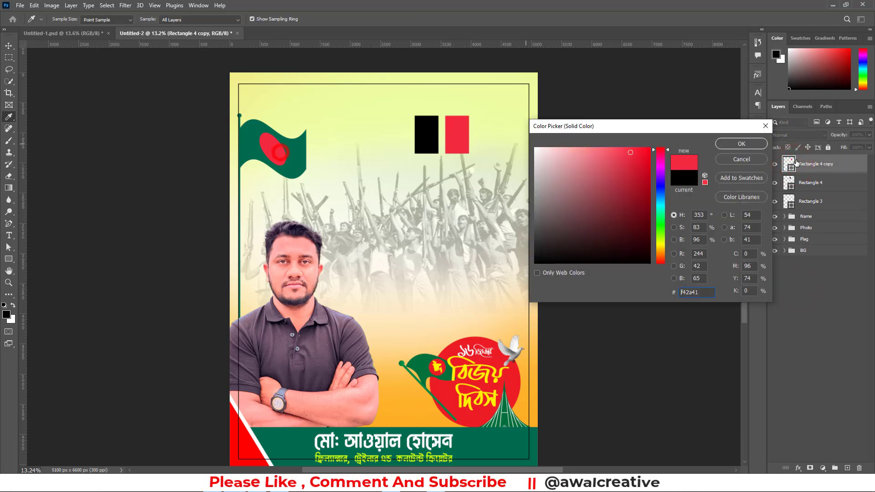
left_click(750, 143)
double_click(792, 187)
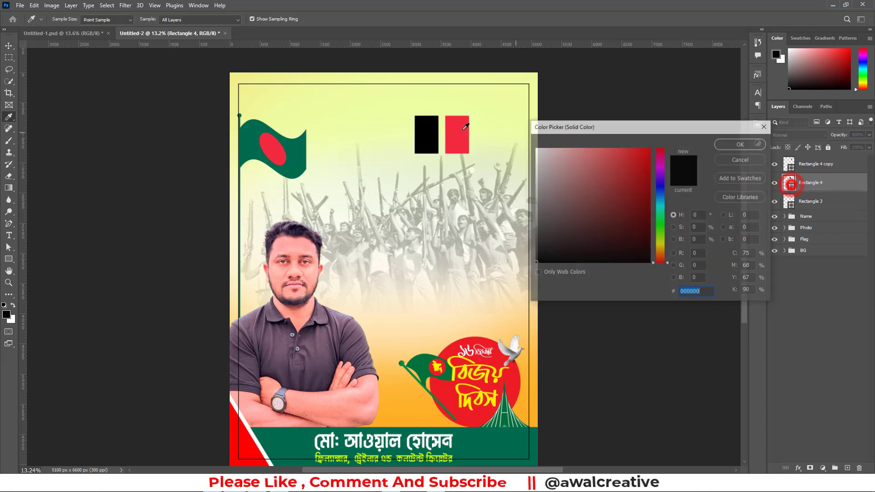
left_click(420, 137)
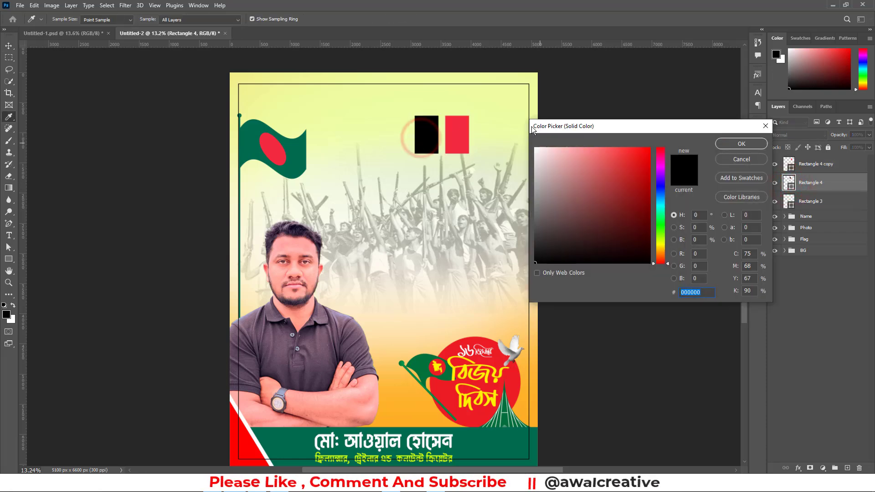
left_click(460, 137)
left_click(729, 145)
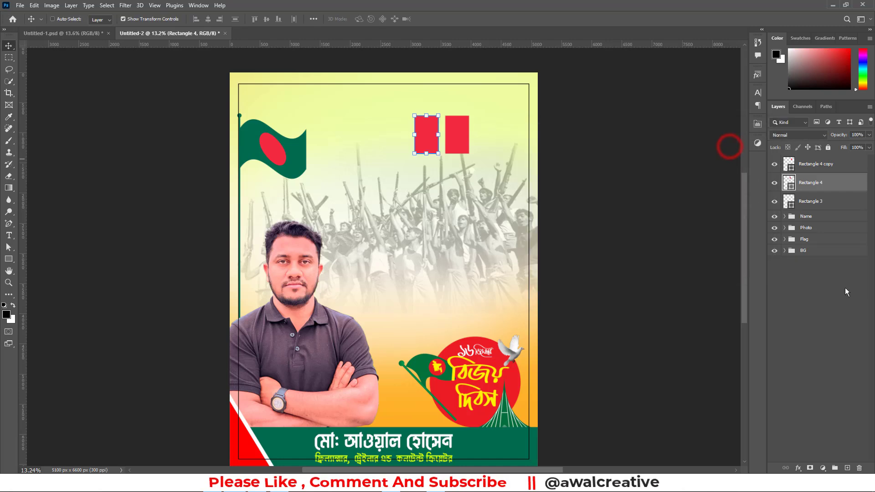
left_click(857, 311)
Add a text layer reading ১৯৭১ in Bengali digits over the crowd image
left_click(8, 235)
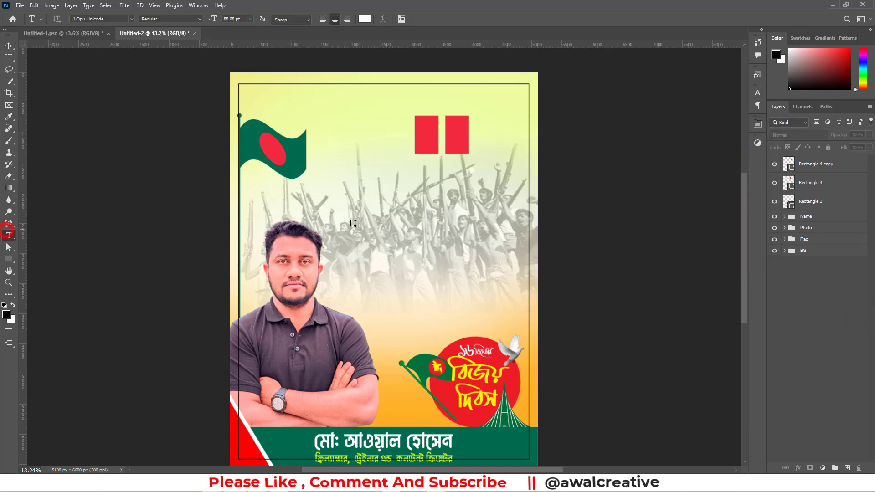
left_click(382, 209)
type("16")
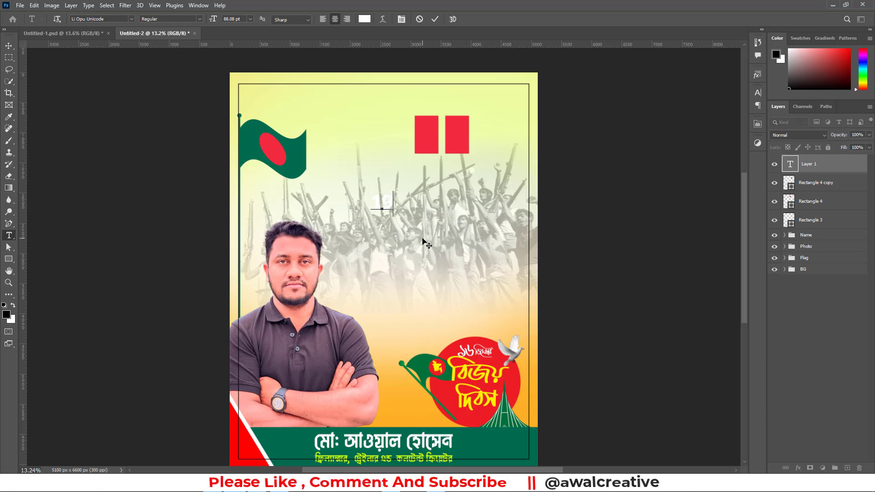
key("BackSpace")
key("BackSpace")
left_click(377, 198)
left_click(391, 208)
type("7")
key("BackSpace")
type("16৭")
key("ctrl+a")
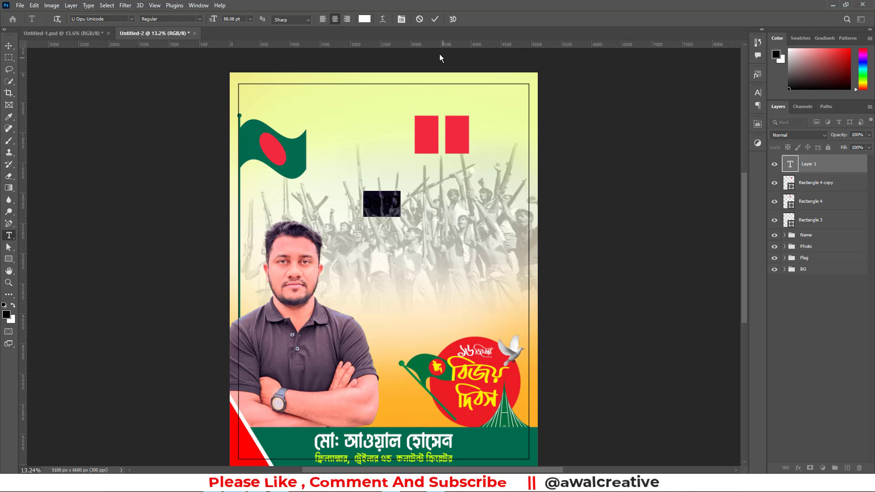
Colour the ১৯৭১ text pure red (ff0000)
left_click(369, 21)
left_click(604, 163)
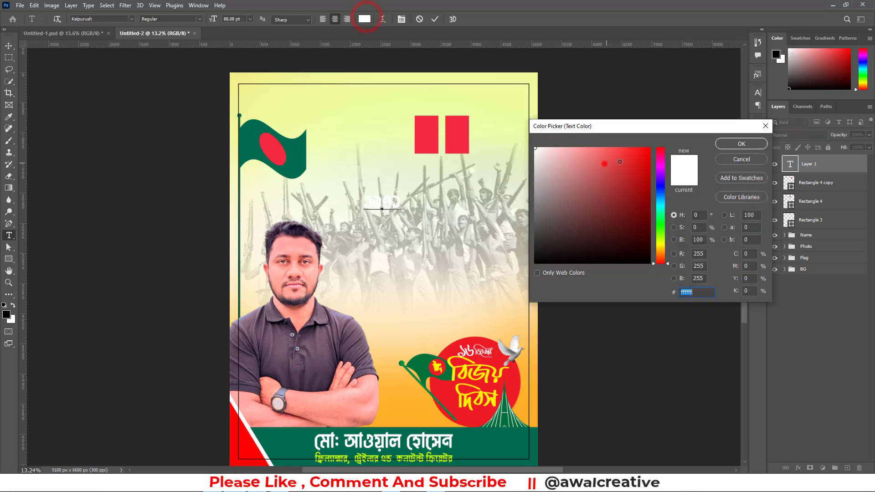
left_click(745, 142)
Move the ১৯৭১ text onto the two red rectangles and set its colour to white
left_click(9, 45)
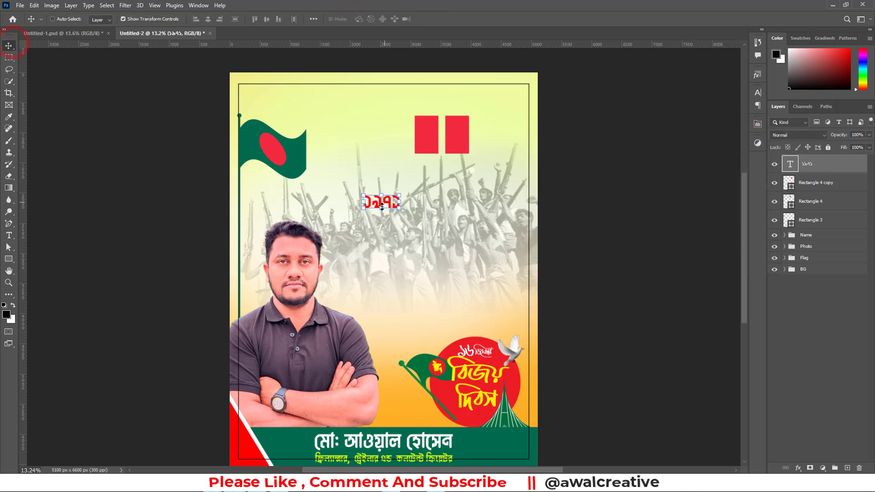
left_click_drag(373, 207, 434, 146)
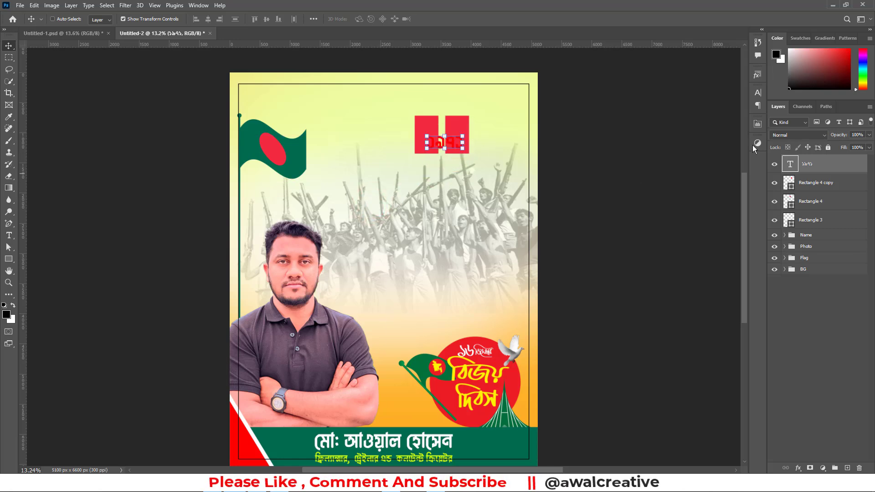
left_click(758, 92)
left_click(728, 144)
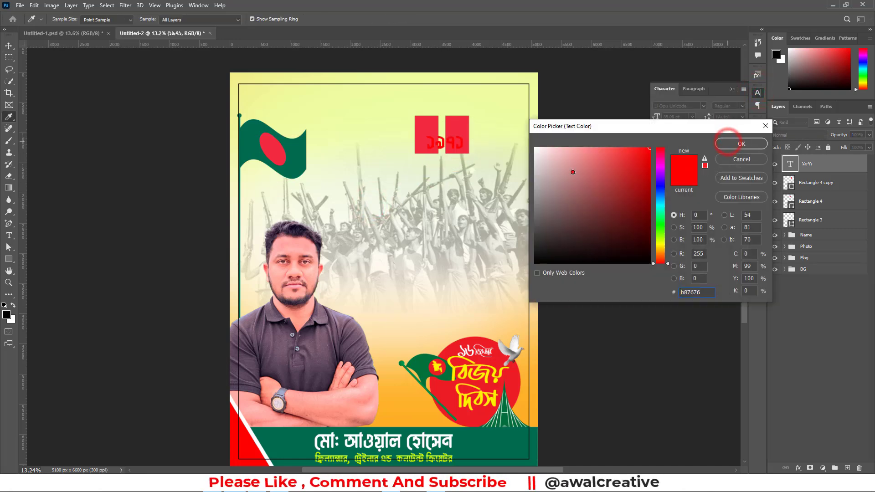
left_click(572, 171)
left_click(750, 144)
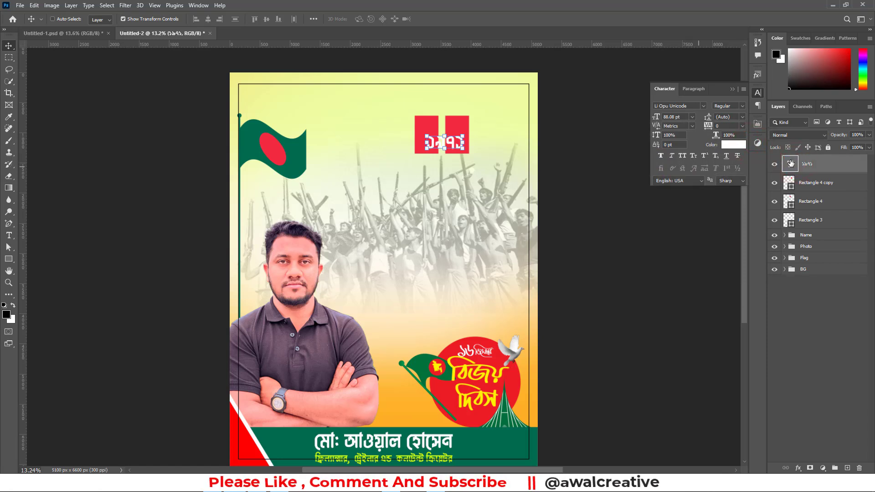
left_click_drag(823, 168, 847, 467)
left_click_drag(811, 168, 849, 468)
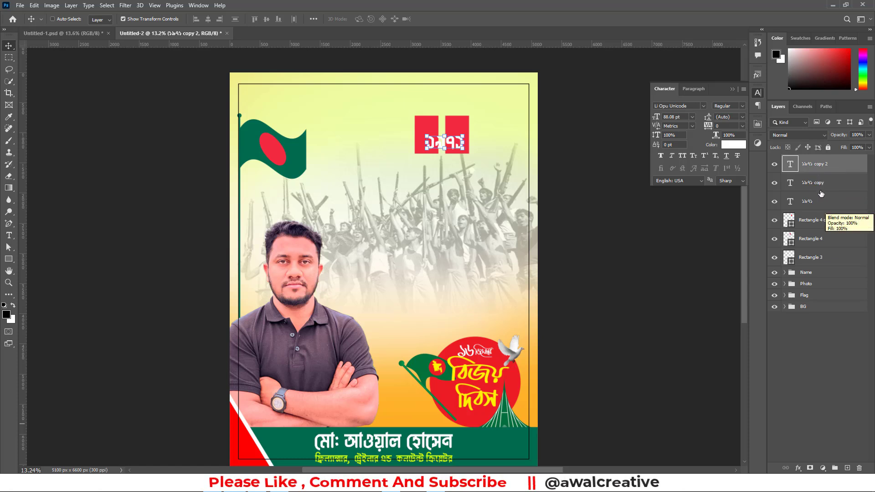
key("Delete")
key("Delete")
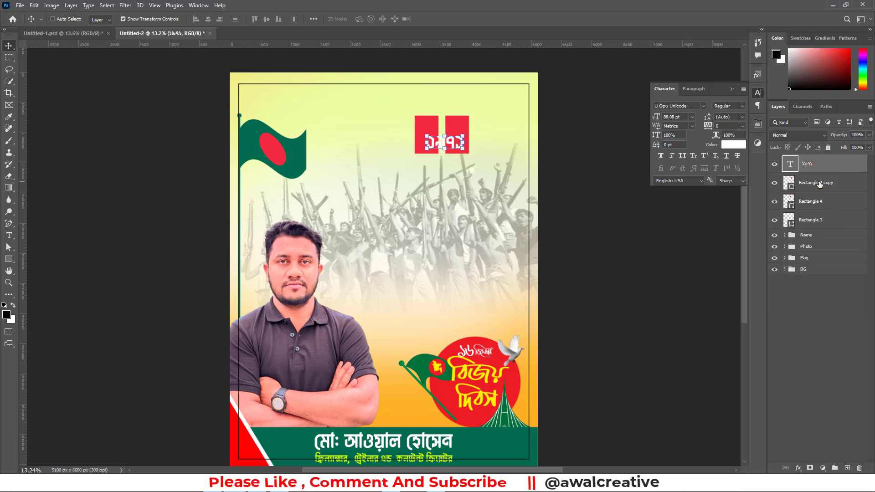
Widen the letter spacing of the ১৯৭১ text by setting its tracking to 600
left_click(812, 165)
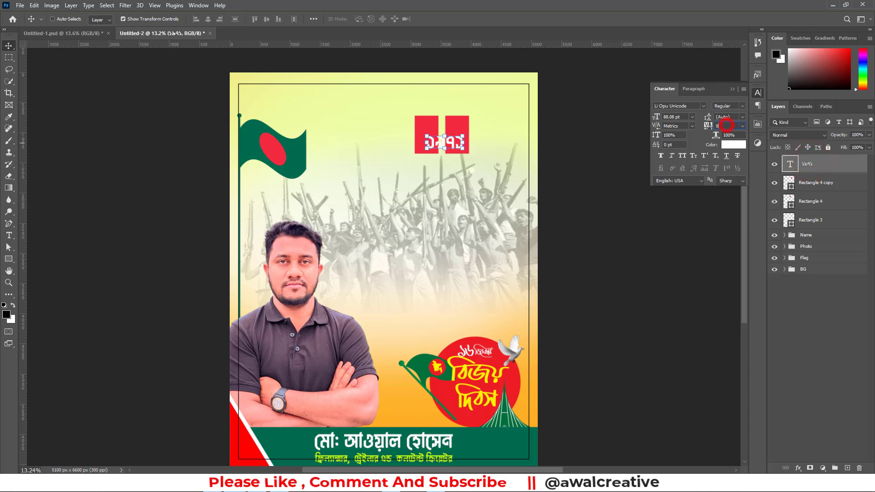
type("100")
key("Return")
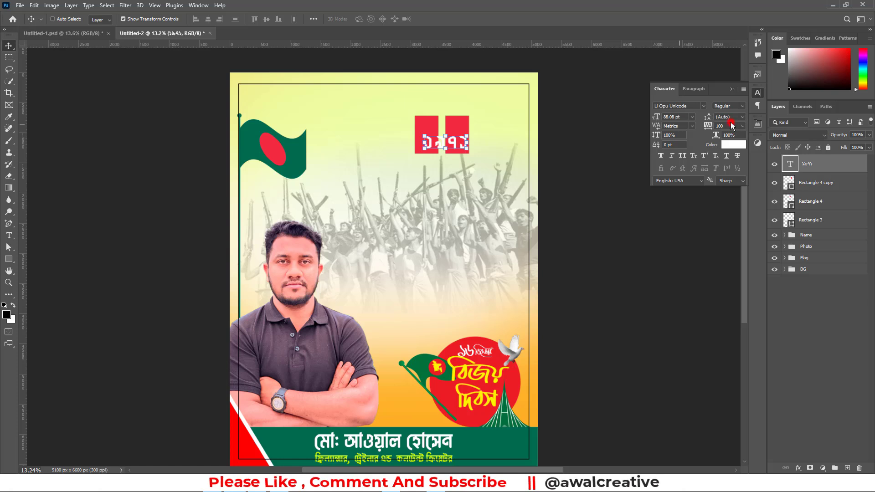
key("shift+Up")
key("shift+Up")
key("shift+Up")
key("shift+Up")
key("shift+Up")
key("Up")
key("Up")
key("Up")
key("Up")
key("Up")
key("Up")
key("Up")
key("Up")
key("Down")
key("Down")
key("Down")
key("Down")
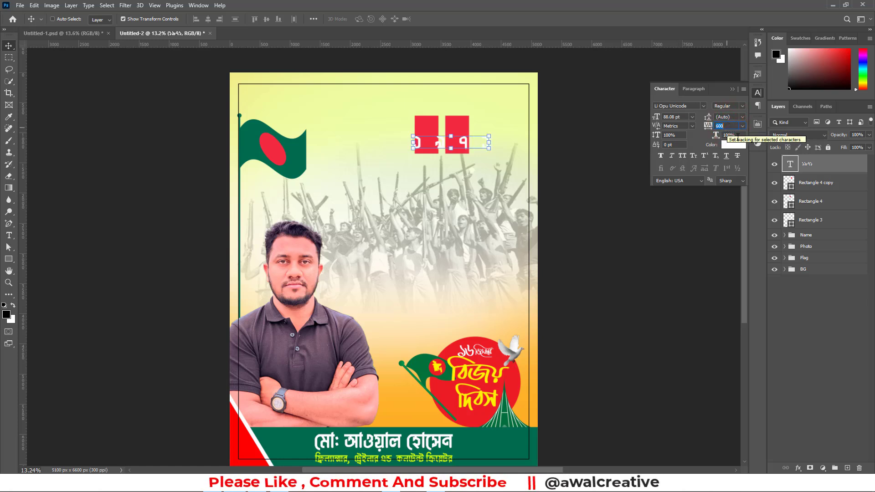
left_click(819, 328)
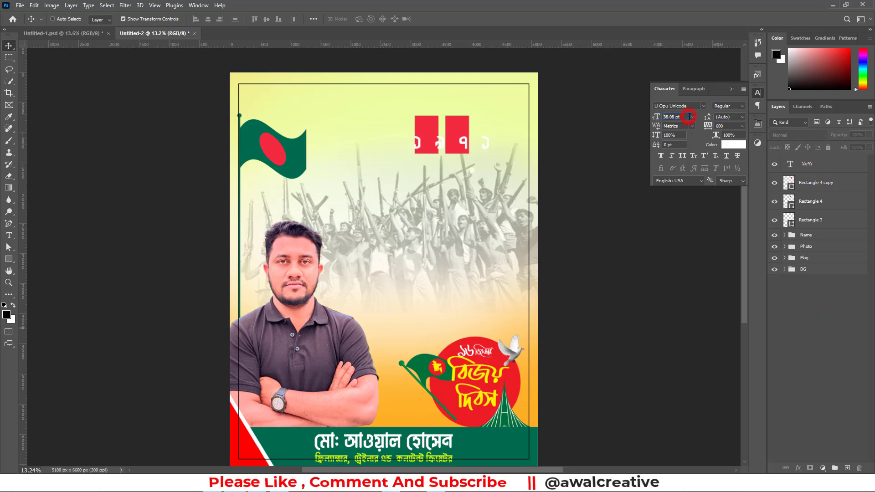
Enlarge the ১৯৭১ text to a font size of 137 pt
left_click(812, 167)
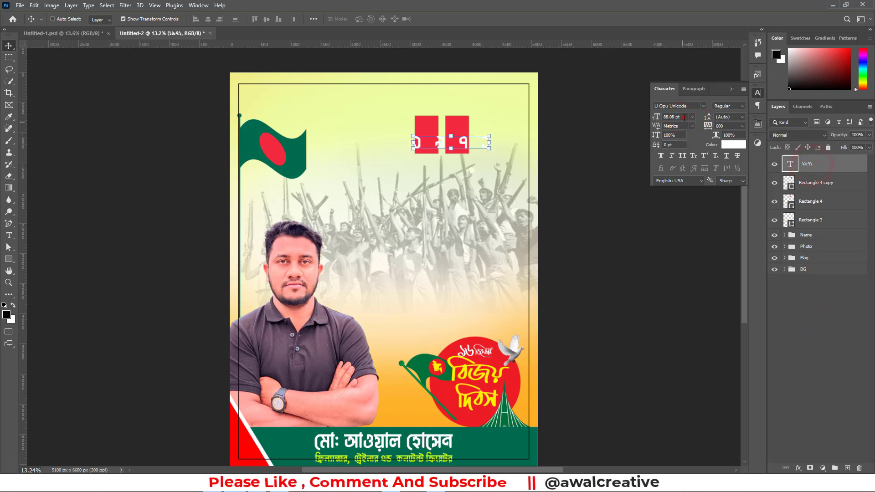
scroll(685, 117, "up", 20)
scroll(684, 117, "up", 19)
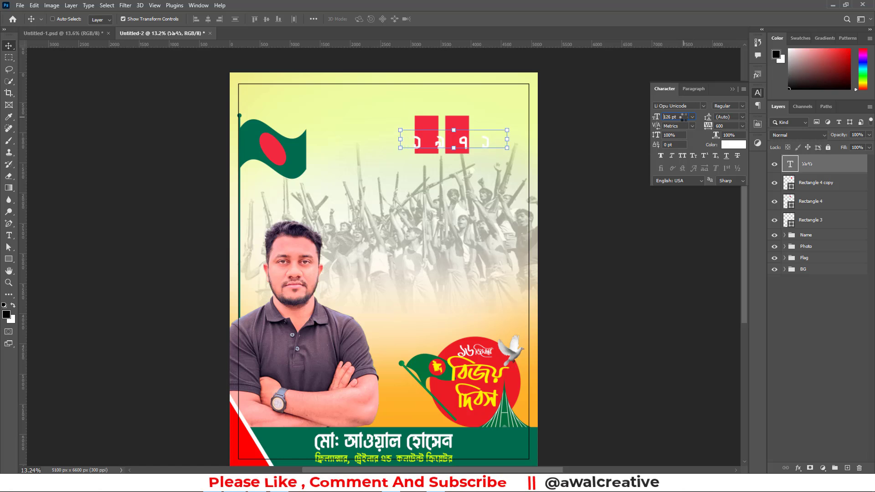
left_click(817, 305)
Move the ১৯৭১ text right so its first two digits each sit on one of the red rectangles
left_click(435, 139)
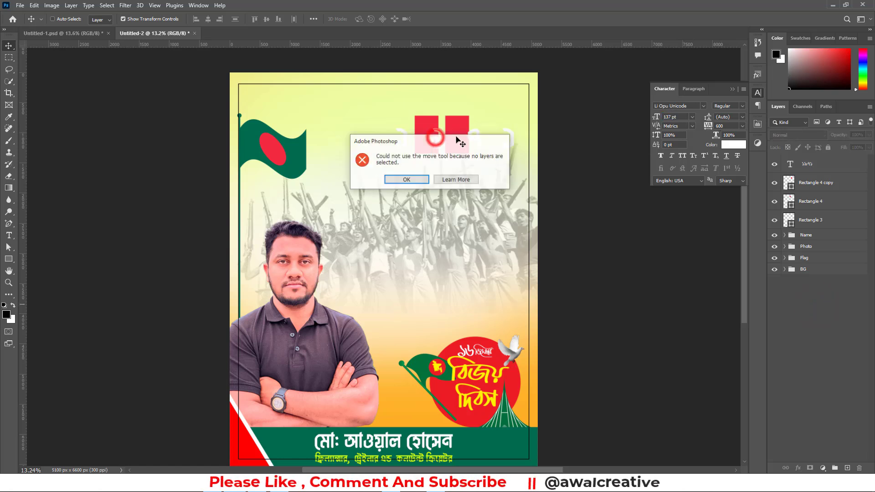
left_click(414, 179)
left_click(793, 164)
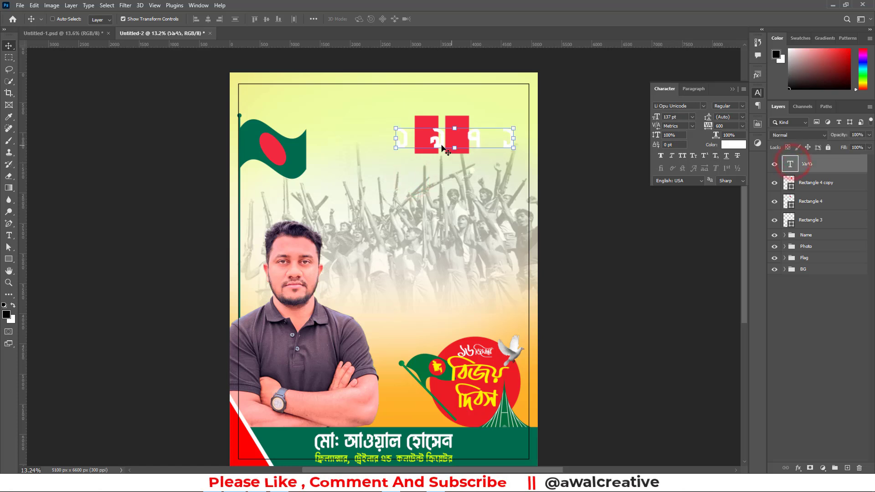
left_click_drag(439, 138, 464, 142)
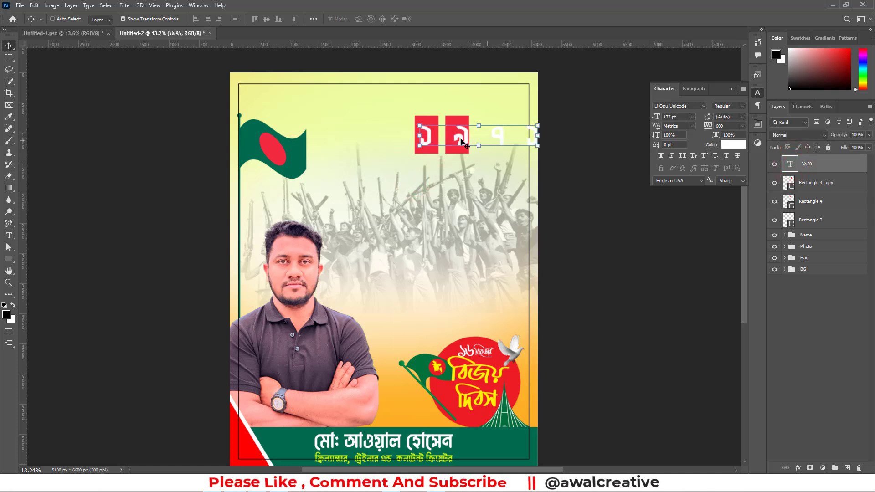
Nudge the second red rectangle slightly right so it is centred behind the digit ৯, and deselect it
left_click(807, 188)
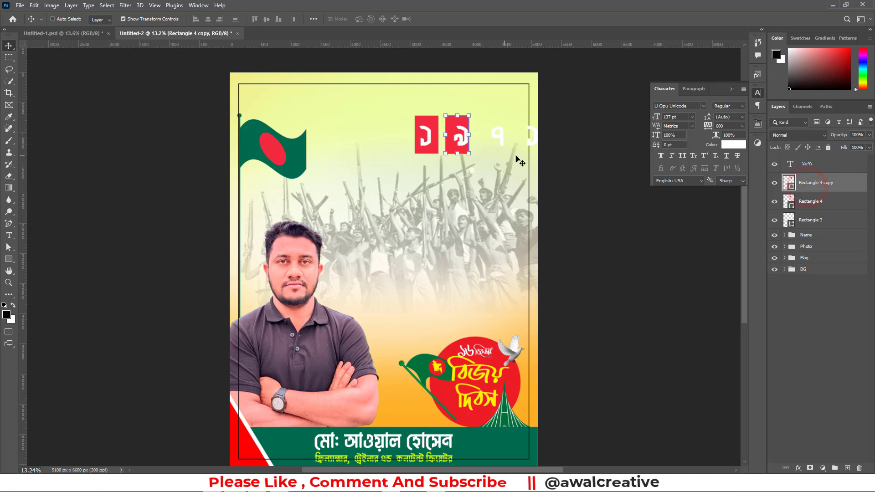
key("shift+Right")
key("shift+Right")
key("shift+Right")
key("shift+Right")
key("shift+Right")
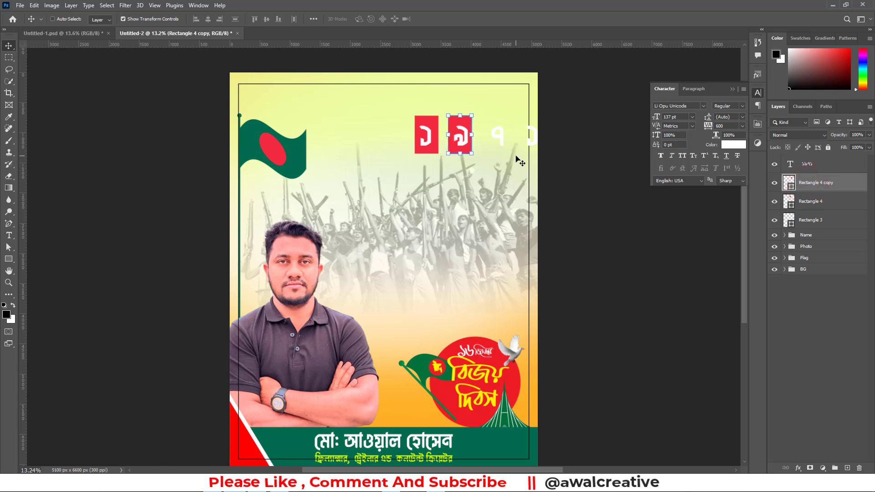
left_click(841, 326)
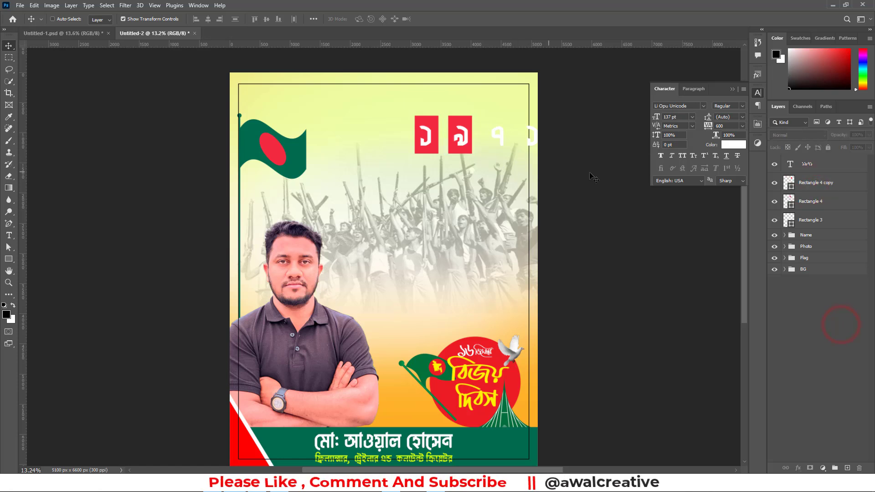
left_click(731, 87)
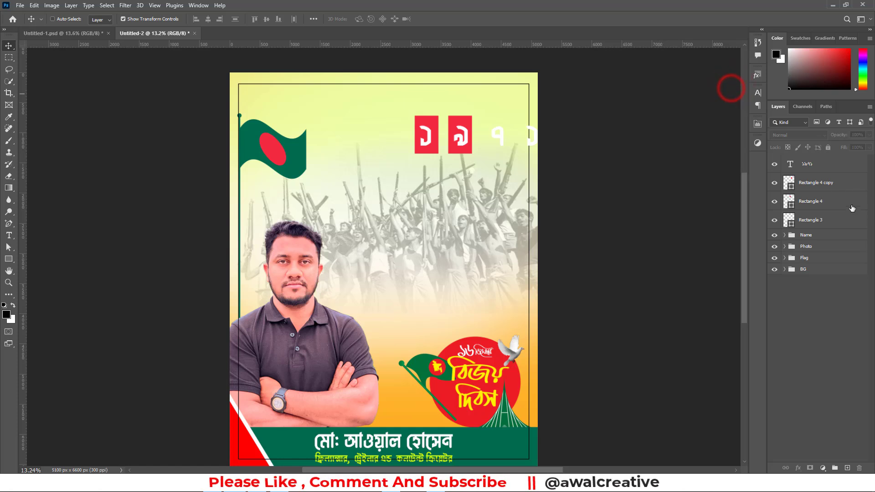
Delete the ১৯৭১ text layer together with the two red rectangles behind its digits, keeping the frame
left_click(809, 219)
left_click(809, 164, "shift")
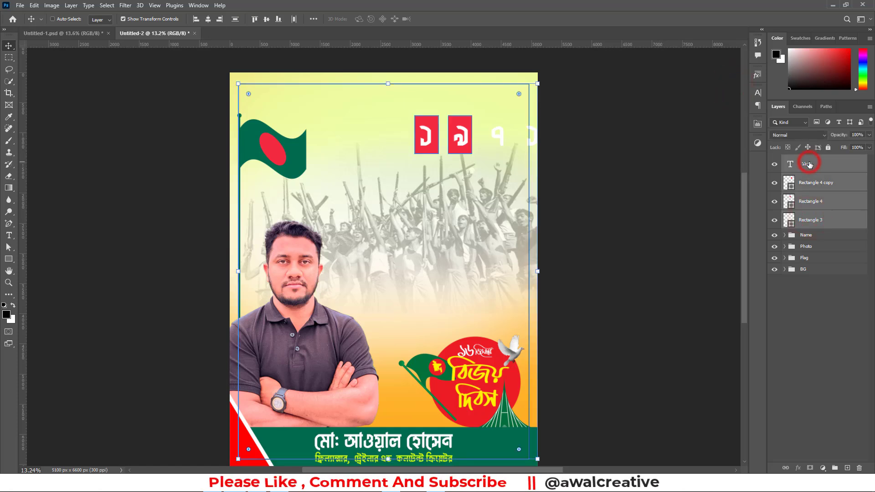
left_click(805, 201)
left_click(805, 164, "shift")
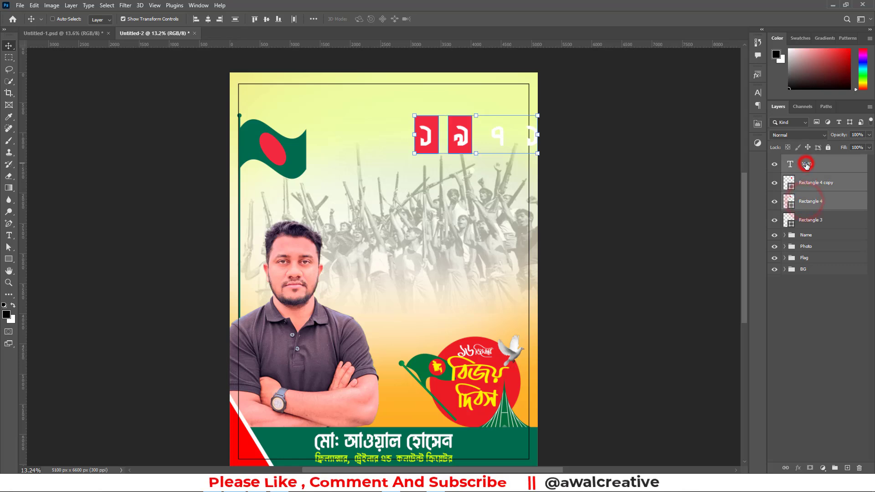
key("Delete")
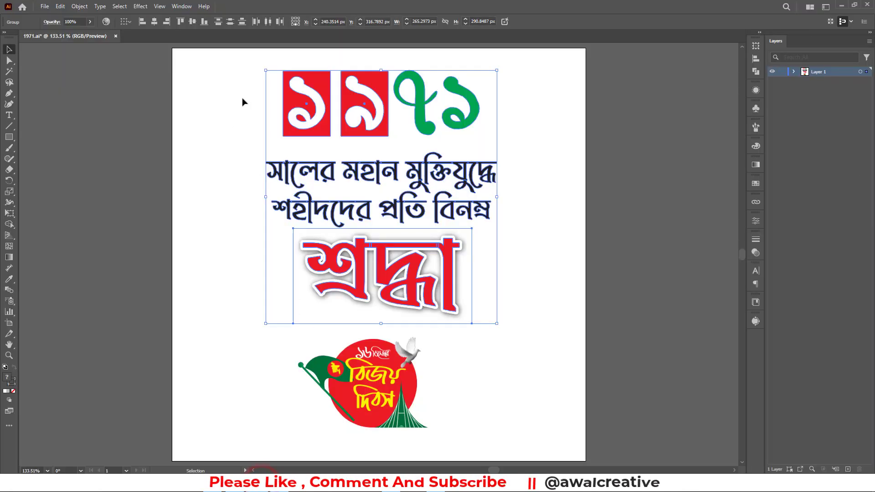
Switch to Illustrator, select the finished ১৯৭১ tribute lettering in 1971.ai and bring it into the Photoshop poster
left_click_drag(247, 74, 517, 297)
left_click_drag(416, 278, 264, 469)
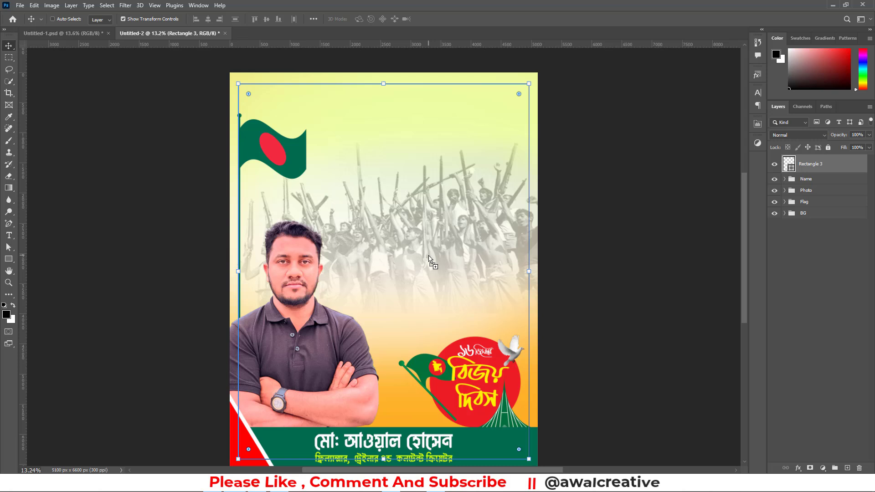
left_click_drag(429, 259, 429, 258)
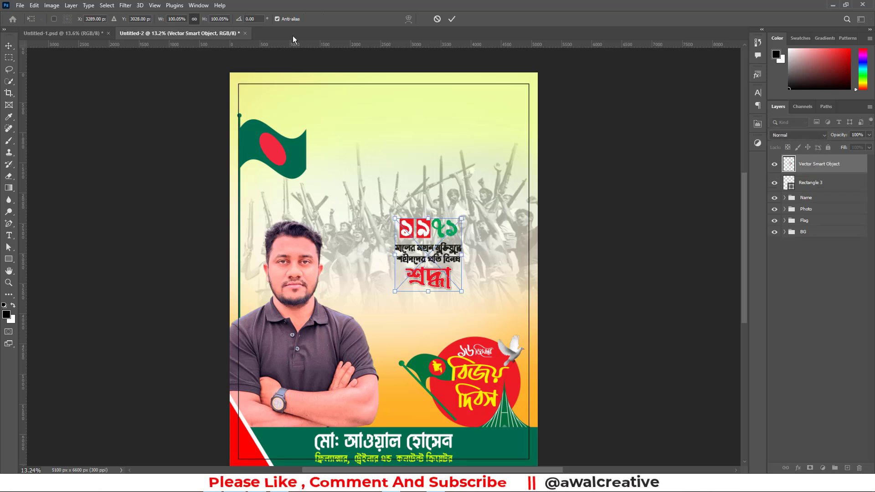
Scale the placed ১৯৭১ lettering to about 114.5% and position it in the poster's upper-right area against the frame, then deselect it
left_click_drag(424, 227, 482, 125)
left_click_drag(518, 151, 490, 151)
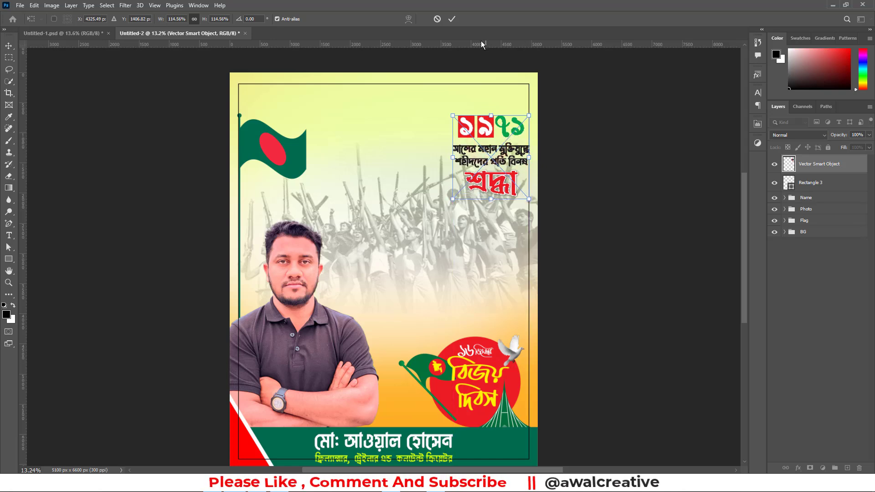
left_click(451, 19)
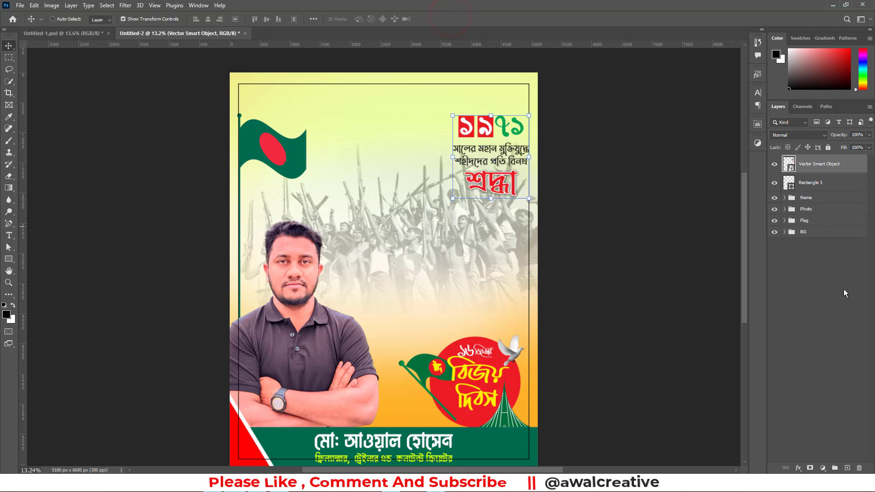
left_click(812, 292)
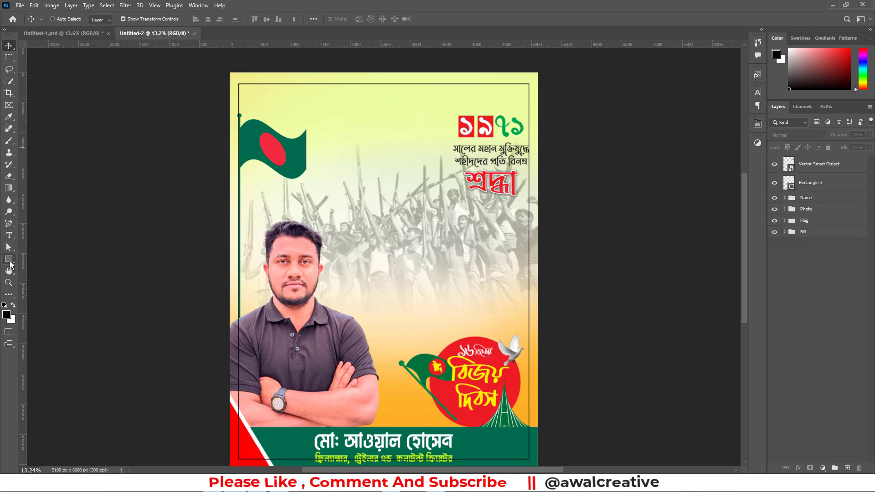
Draw a rectangle about 1449 × 2425 px covering the ১৯৭১ lettering in the poster's upper-right corner and fill it with white
left_click_drag(9, 259, 44, 261)
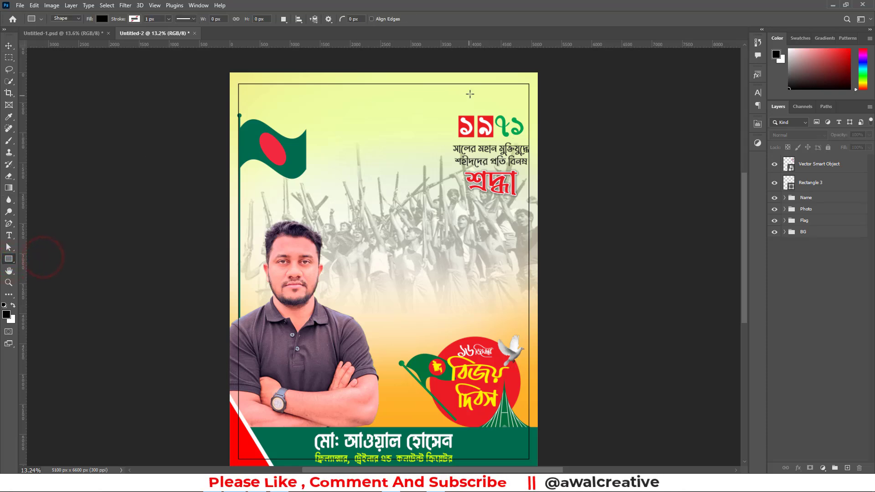
left_click_drag(450, 67, 538, 212)
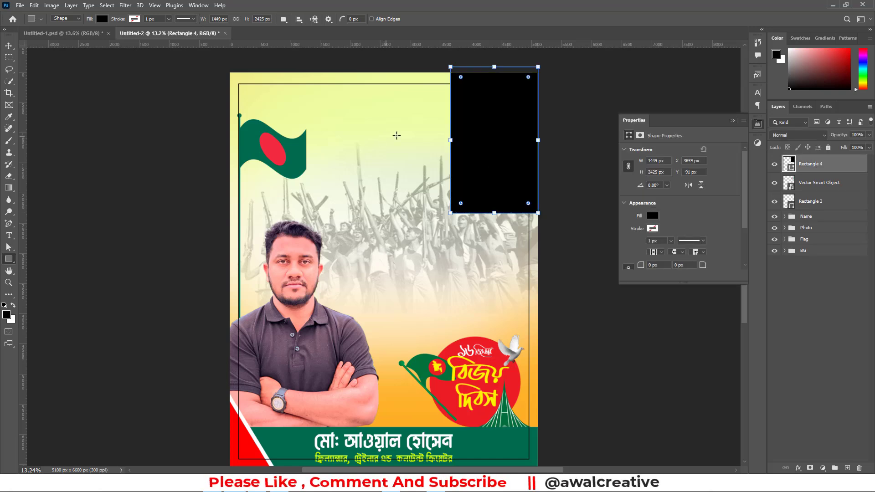
left_click(9, 46)
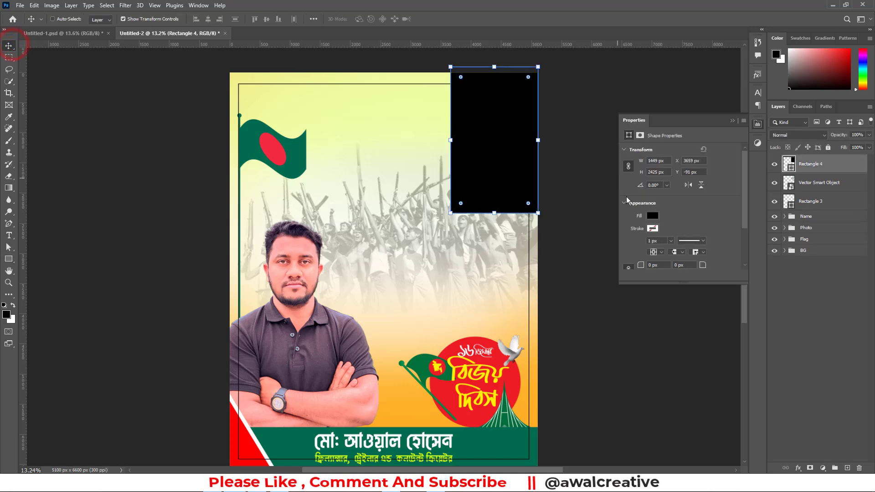
left_click(653, 216)
left_click(630, 264)
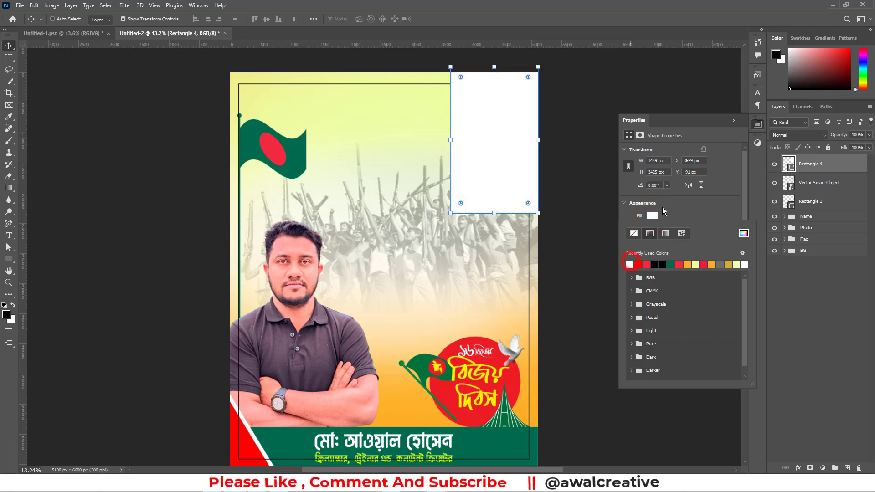
left_click(734, 128)
left_click(732, 121)
Add a layer mask to the white rectangle, ready for the Soft Round brush, and move its layer beneath the ১৯৭১ lettering
left_click(825, 164)
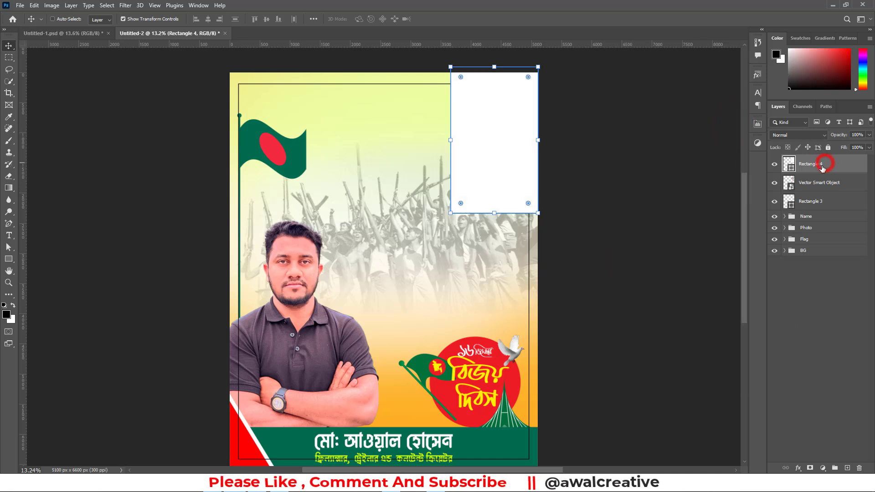
left_click(809, 467)
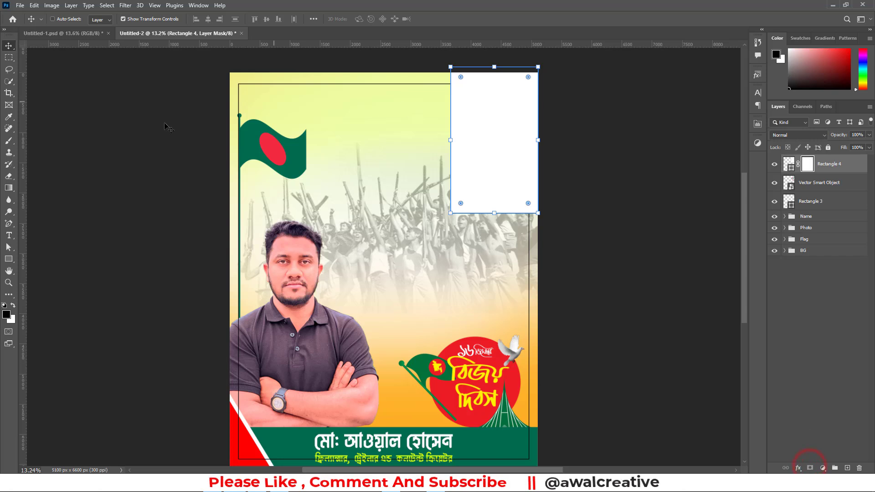
left_click(9, 140)
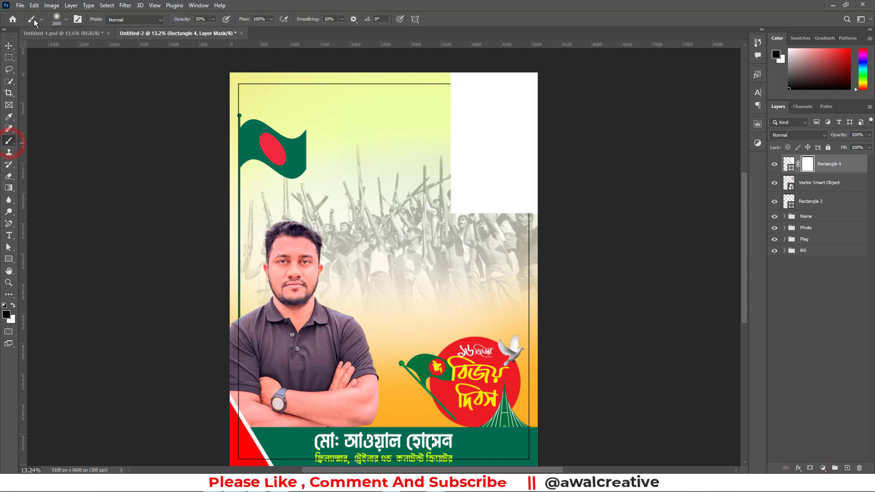
left_click(66, 22)
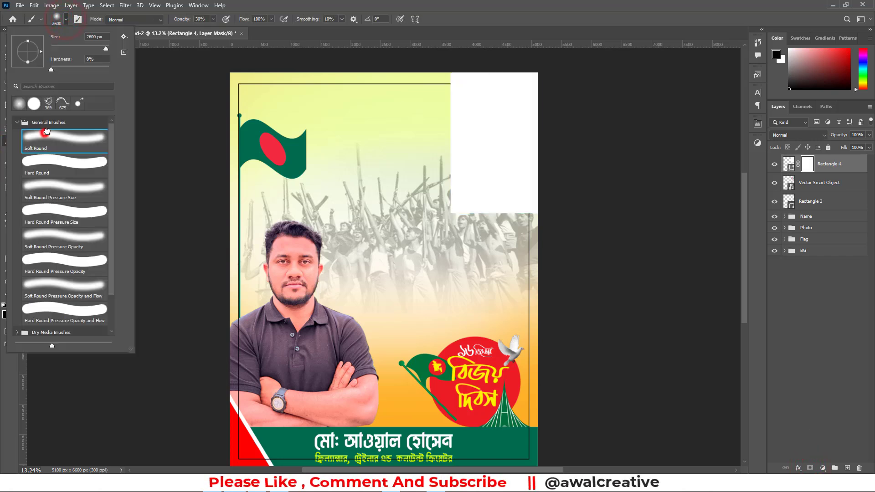
double_click(46, 132)
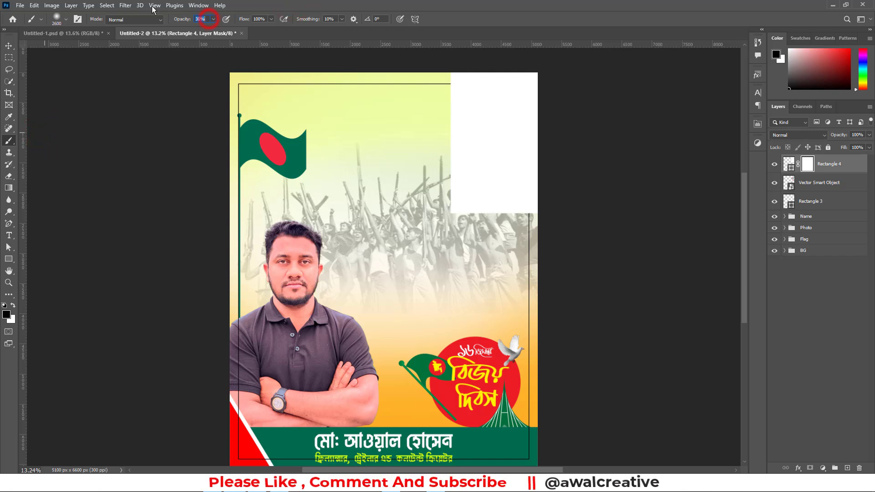
left_click_drag(824, 166, 820, 191)
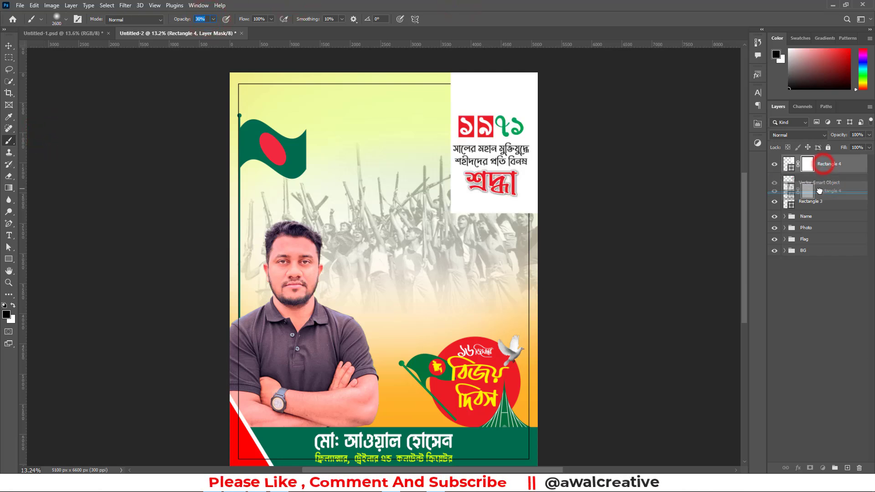
left_click_drag(456, 226, 476, 216)
left_click(485, 226)
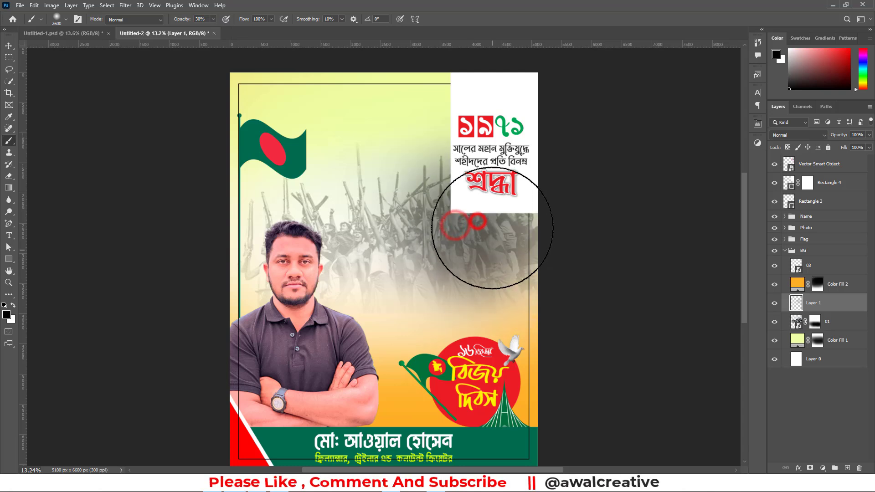
key("ctrl+z")
key("ctrl+z")
key("ctrl+z")
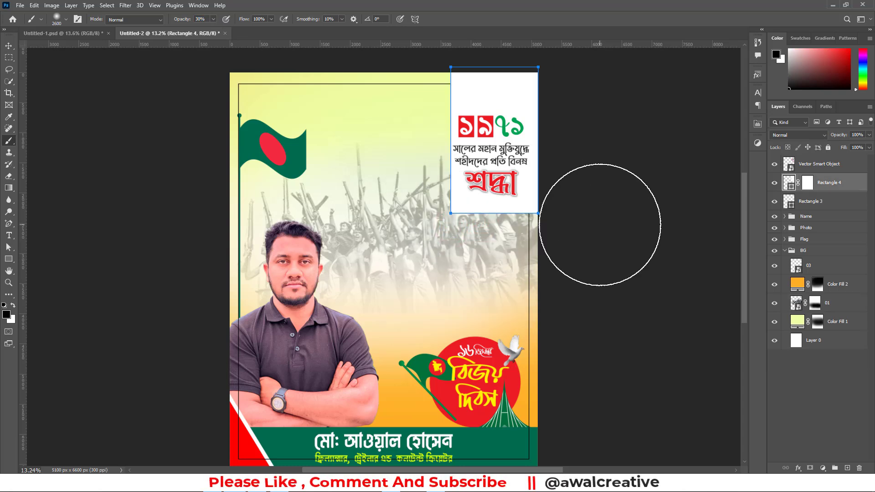
Set the foreground colour to white (ffffff) and the background colour to black
left_click(6, 314)
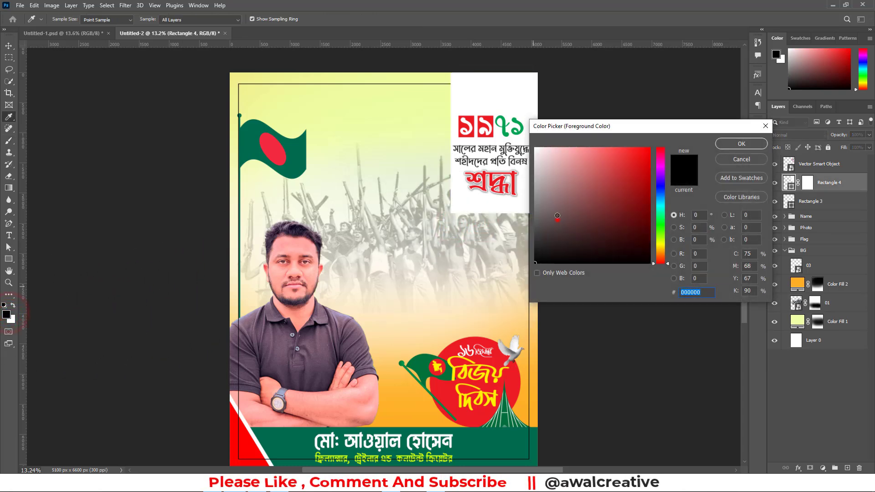
left_click(516, 108)
left_click(741, 144)
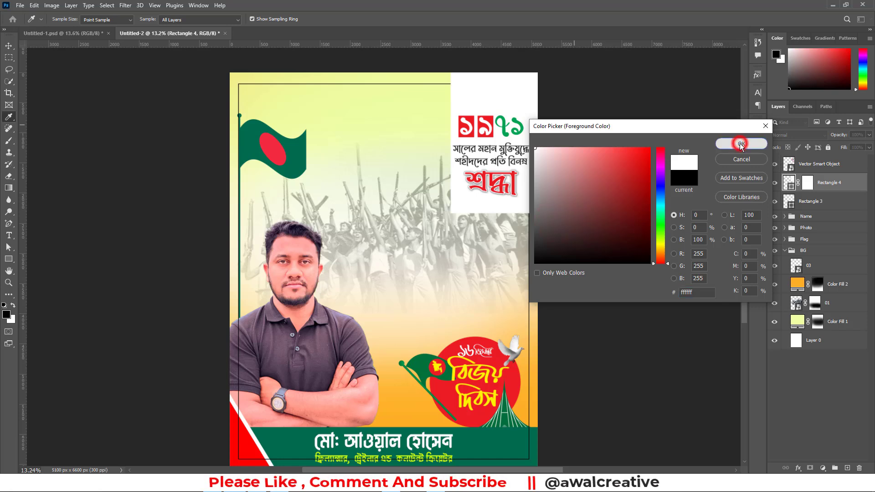
left_click(11, 321)
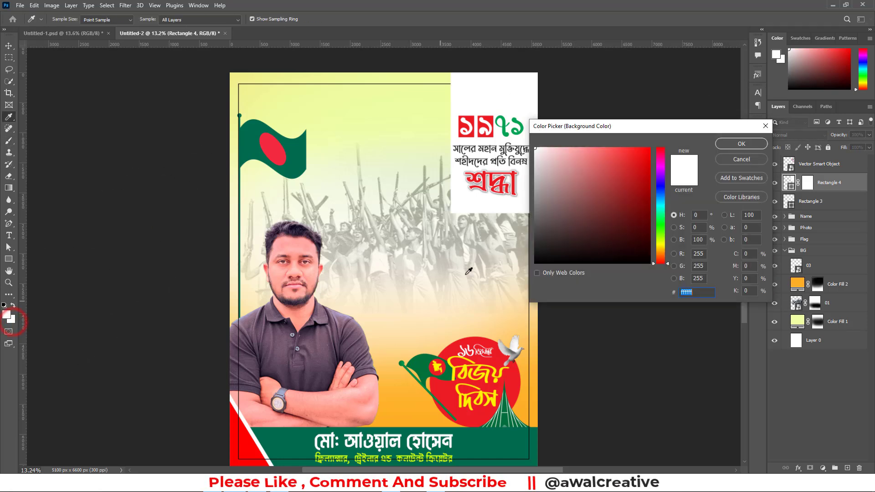
left_click(545, 231)
left_click(727, 140)
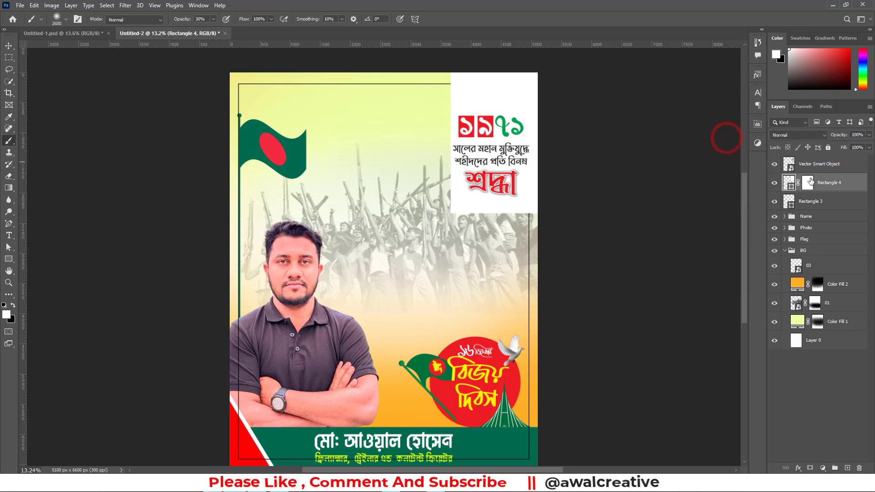
Paint black on the white rectangle's mask with the 2600 px soft brush at 30% opacity to fade its lower edge into the crowd
left_click(807, 183)
key("x")
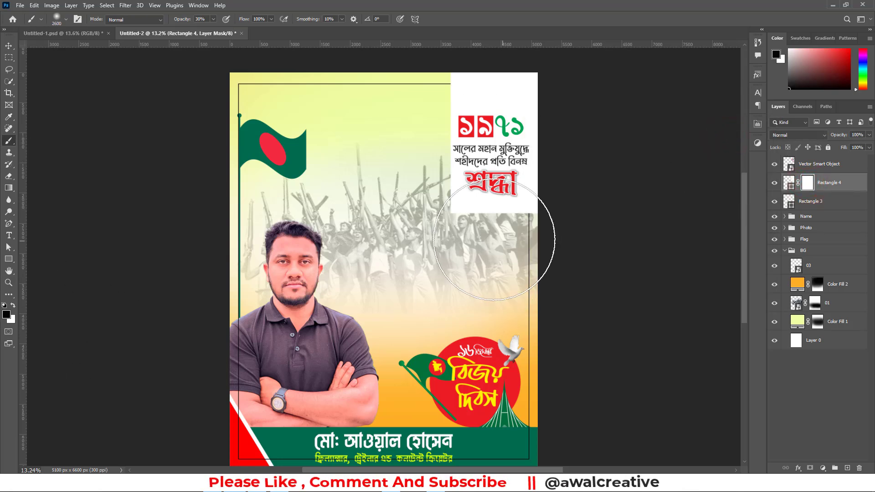
mouse_move(483, 228)
left_mouse_down()
mouse_move(469, 192)
mouse_move(385, 207)
left_mouse_up()
left_click(406, 205)
left_click(500, 249)
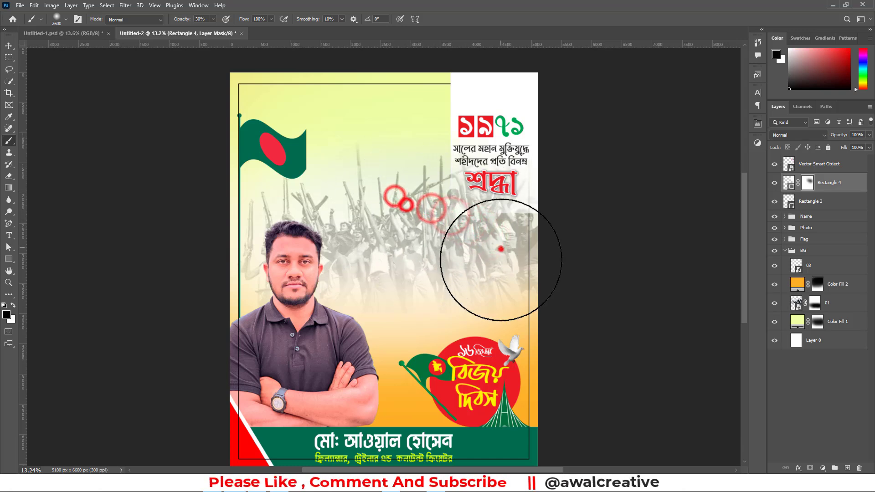
left_click(539, 237)
left_click(549, 247)
left_click(552, 261)
Paint black on the mask along the white rectangle's left side and outer corners to soften those edges
left_click(403, 112)
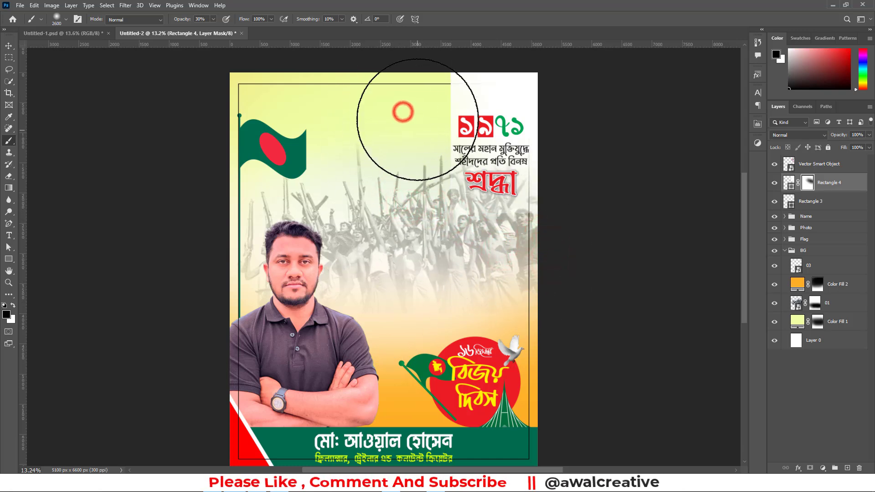
left_click(405, 93)
left_click(416, 167)
left_click(549, 219)
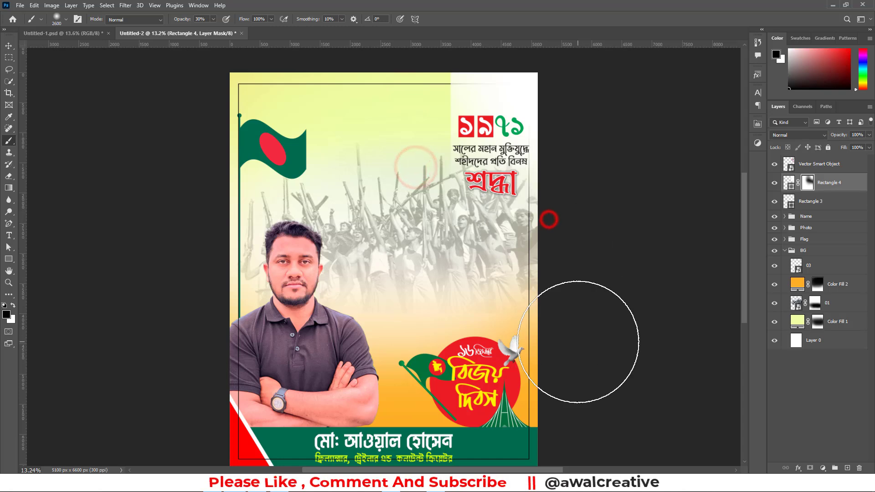
left_click(576, 68)
left_click(471, 51)
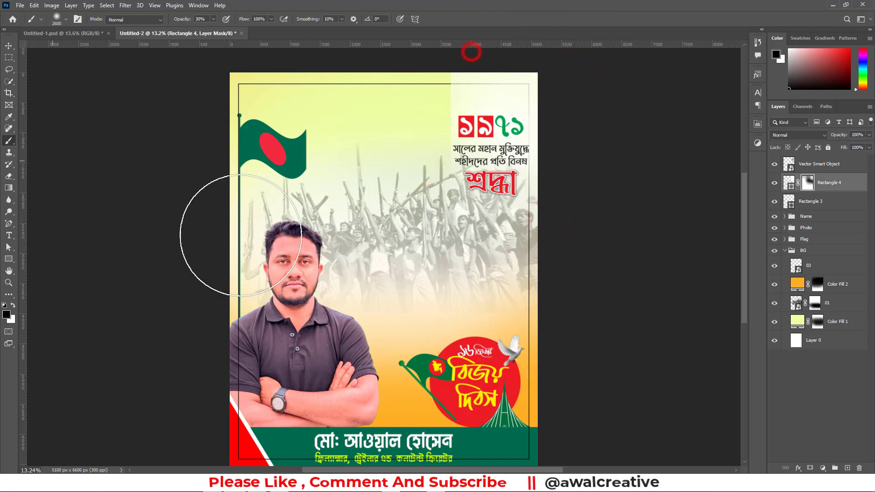
Hide the thin black frame and paint white on the rectangle's mask to restore the white behind the ১৯৭১ lettering
left_click(774, 202)
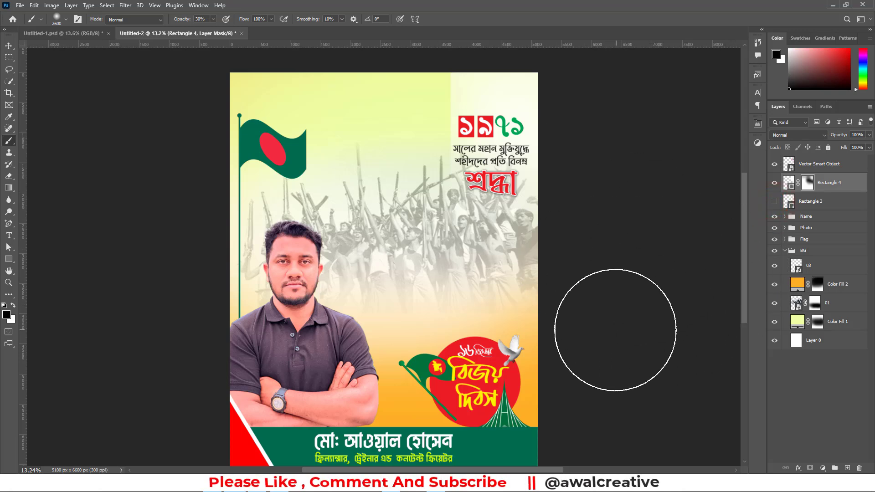
left_click(807, 182)
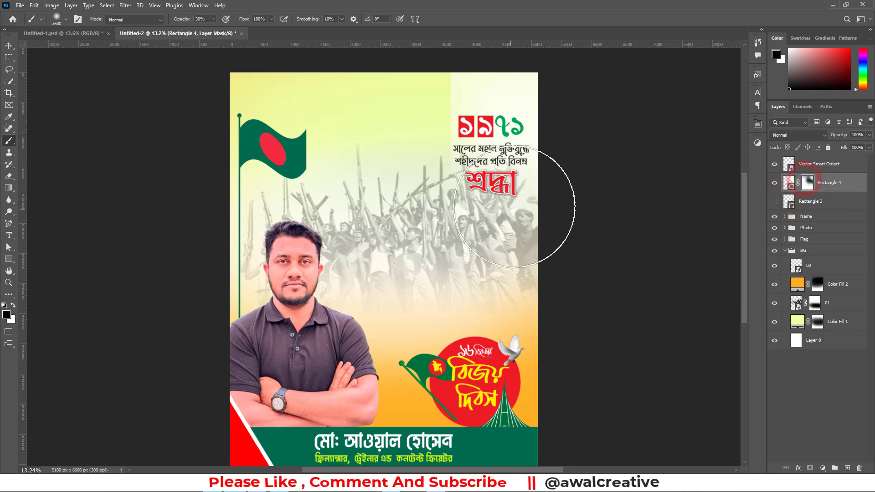
left_click(13, 305)
mouse_move(490, 137)
left_mouse_down()
mouse_move(544, 144)
mouse_move(568, 182)
left_mouse_up()
mouse_move(497, 155)
left_mouse_down()
mouse_move(559, 169)
mouse_move(507, 160)
mouse_move(582, 181)
left_mouse_up()
mouse_move(528, 168)
left_mouse_down()
mouse_move(545, 182)
mouse_move(529, 173)
mouse_move(519, 182)
mouse_move(532, 189)
mouse_move(510, 180)
mouse_move(529, 183)
left_mouse_up()
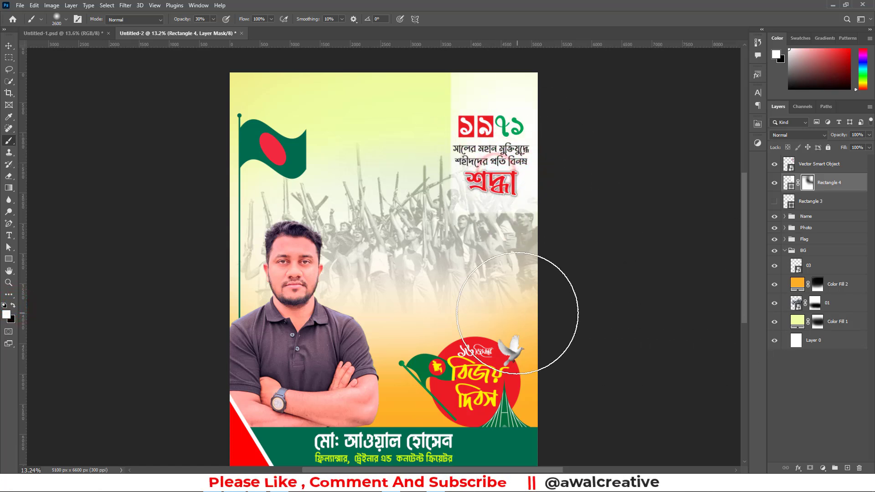
Reduce the brush to 1100 px and paint black on the white rectangle's mask along its lower edge to dissolve the hard line
key("bracketleft")
key("bracketleft")
key("bracketleft")
key("bracketleft")
key("bracketleft")
key("bracketleft")
key("bracketleft")
key("bracketleft")
key("bracketleft")
key("bracketleft")
key("bracketleft")
key("bracketleft")
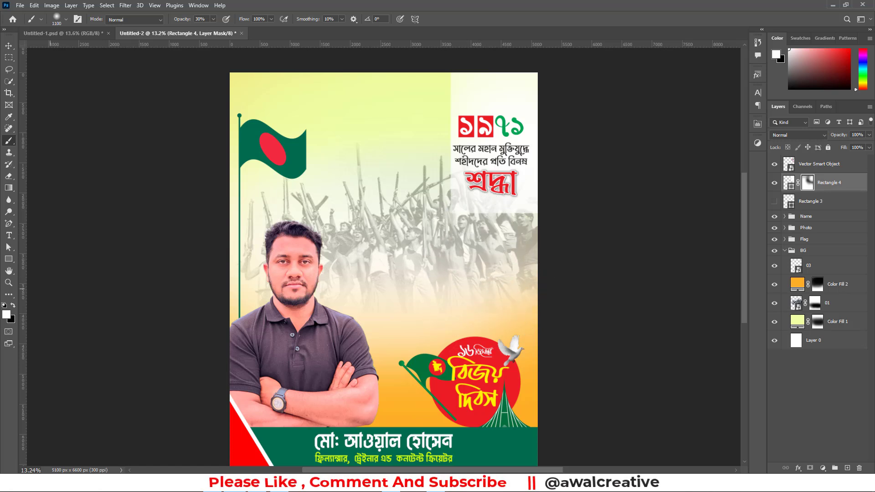
left_click(13, 306)
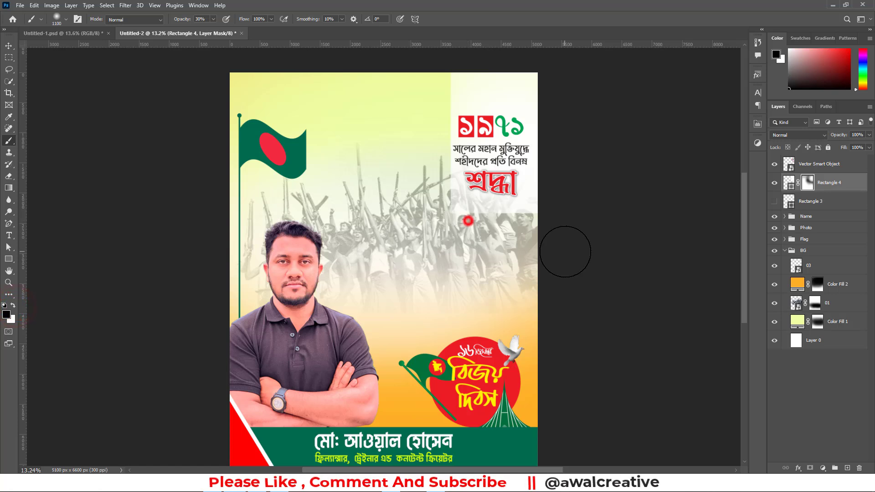
left_click(470, 217)
mouse_move(477, 232)
left_mouse_down()
mouse_move(537, 227)
mouse_move(556, 242)
mouse_move(517, 239)
mouse_move(537, 235)
left_mouse_up()
mouse_move(528, 237)
left_mouse_down()
mouse_move(474, 239)
mouse_move(426, 224)
left_mouse_up()
Paint black on the mask along the left edge of the white rectangle beside the ১৯৭১ lettering to soften it
mouse_move(433, 86)
left_mouse_down()
mouse_move(430, 126)
mouse_move(449, 94)
mouse_move(427, 123)
mouse_move(424, 143)
left_mouse_up()
mouse_move(434, 166)
left_mouse_down()
mouse_move(422, 192)
mouse_move(426, 173)
left_mouse_up()
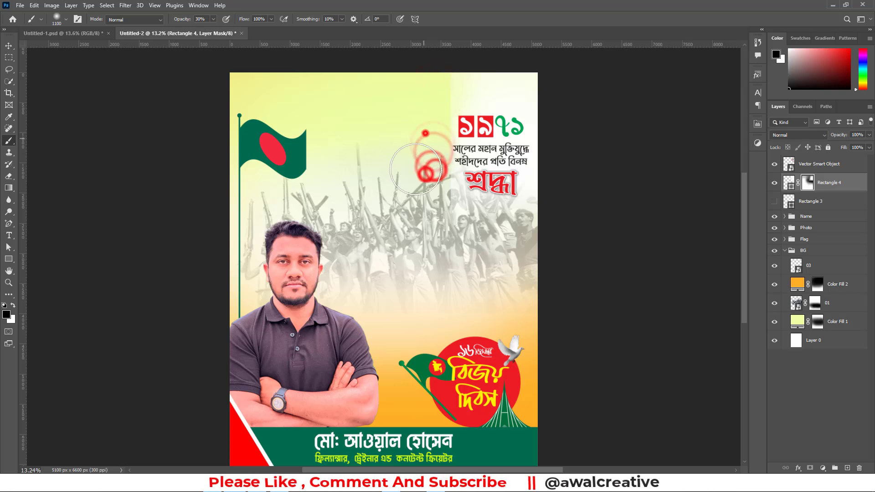
left_click_drag(425, 133, 418, 154)
left_click_drag(430, 173, 429, 198)
key("x")
left_click(824, 397)
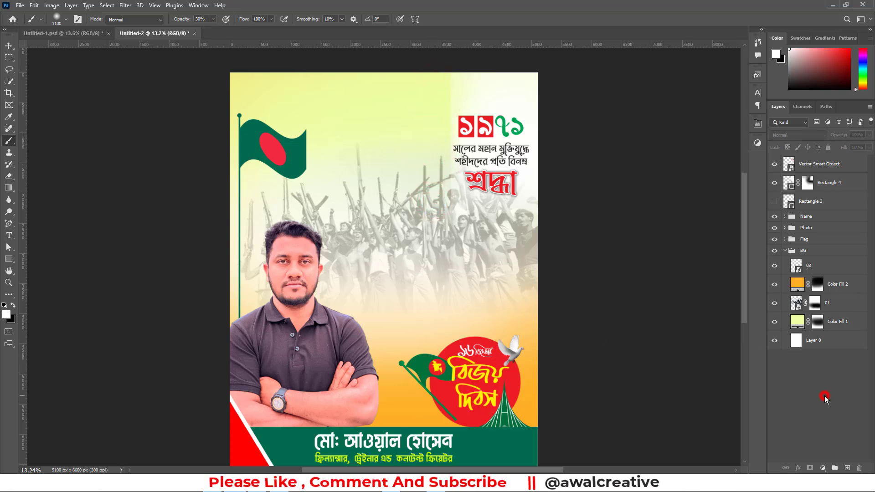
Draw a black rectangle about 2310 × 356 px near the poster's upper edge and shift it slightly downward
left_click(8, 45)
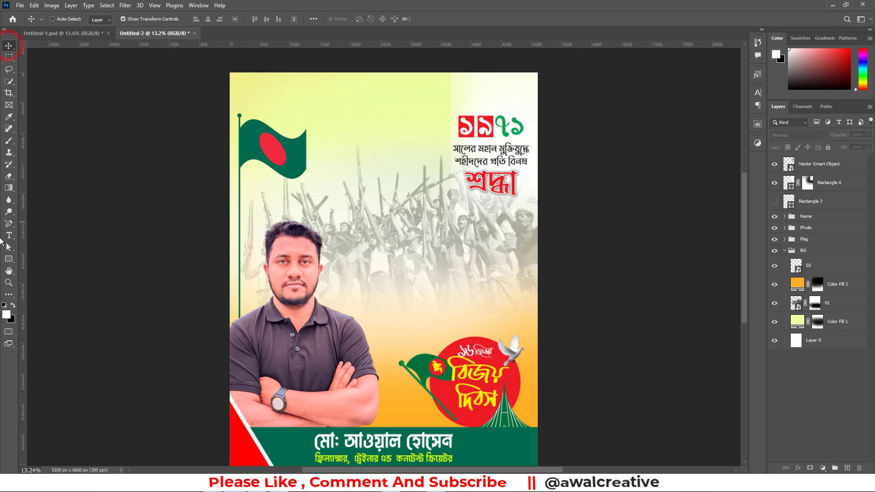
left_click(10, 262)
left_click(41, 259)
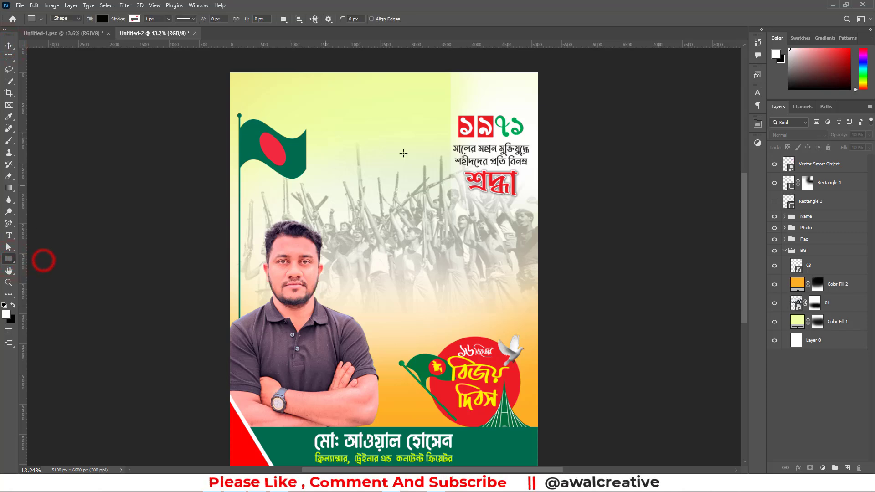
scroll(376, 125, "up", 1)
left_click_drag(312, 102, 451, 122)
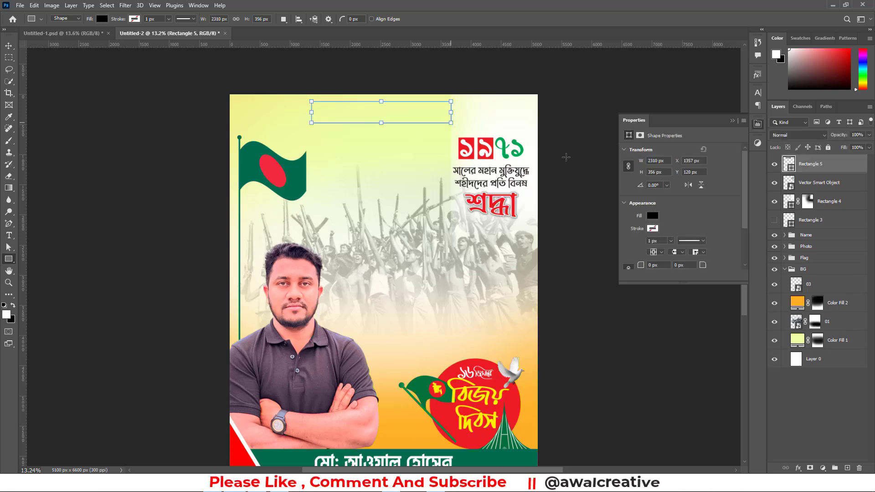
left_click(732, 123)
left_click(9, 45)
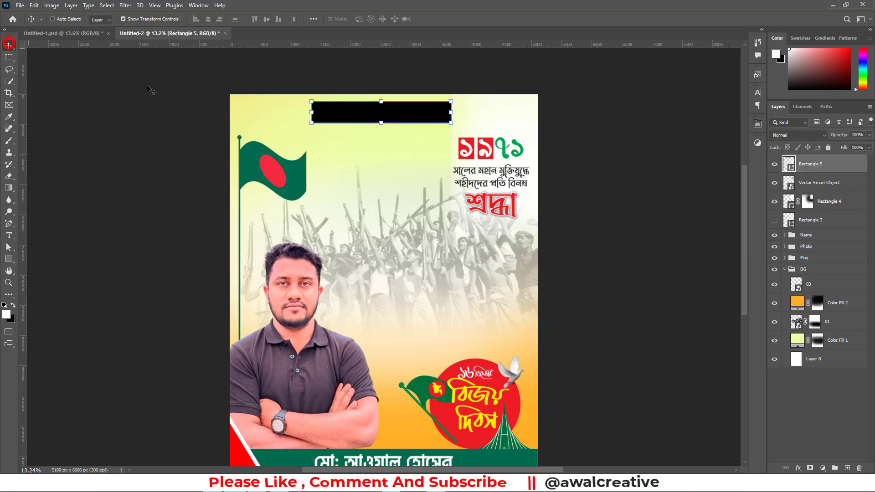
left_click_drag(376, 118, 375, 130)
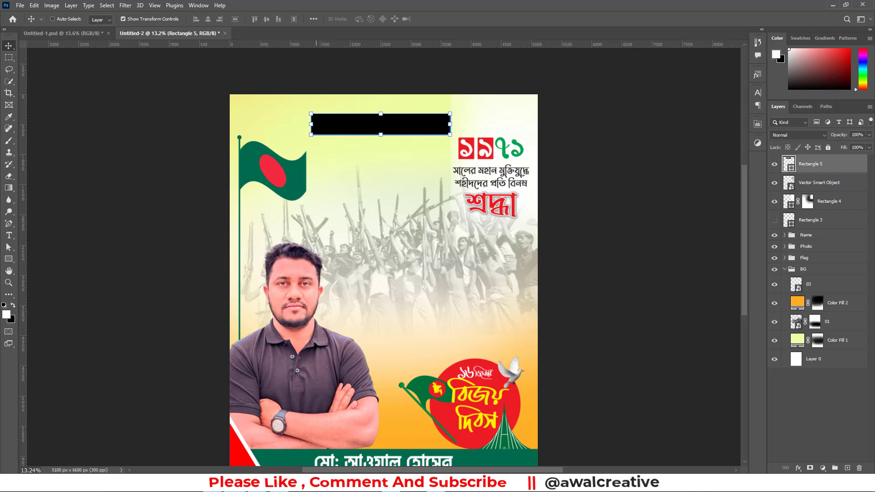
Cut the phrase আল্লাহ্‌ সর্বশক্তিমান from the Notepad notes and paste it as a new text layer on the Photoshop poster
key("alt+Tab")
left_click_drag(288, 185, 223, 185)
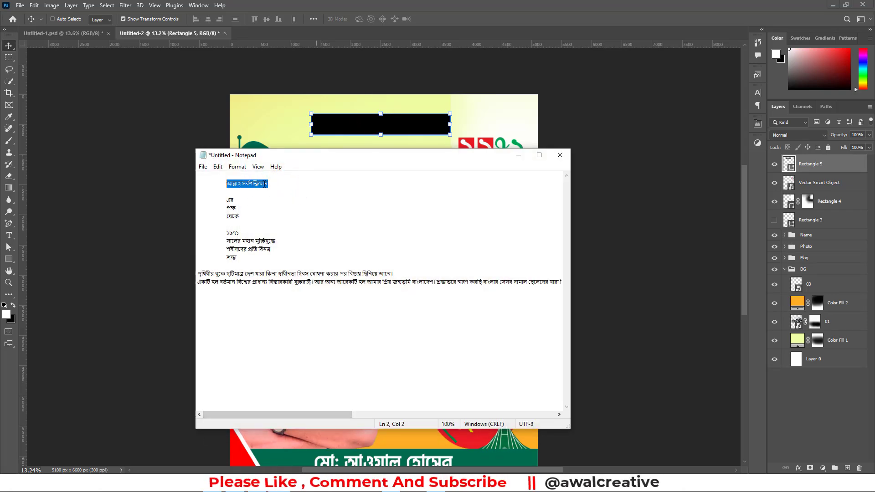
key("ctrl+x")
left_click(481, 2)
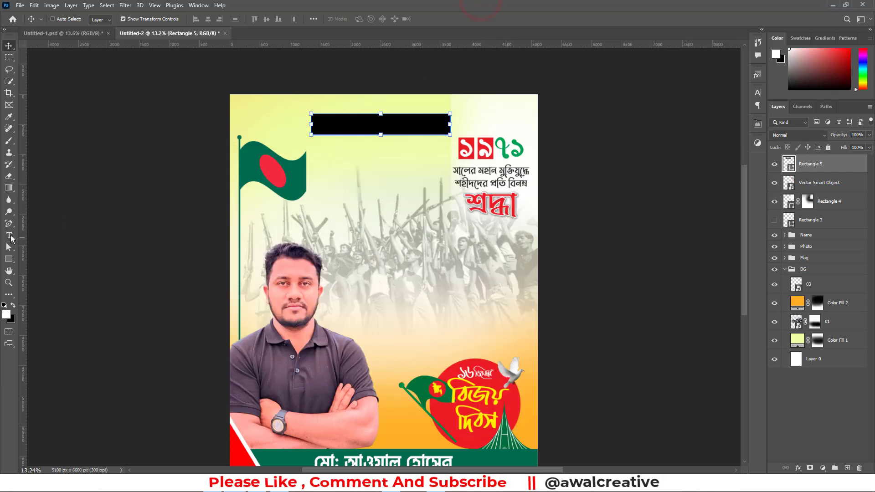
left_click(8, 235)
left_click(348, 165)
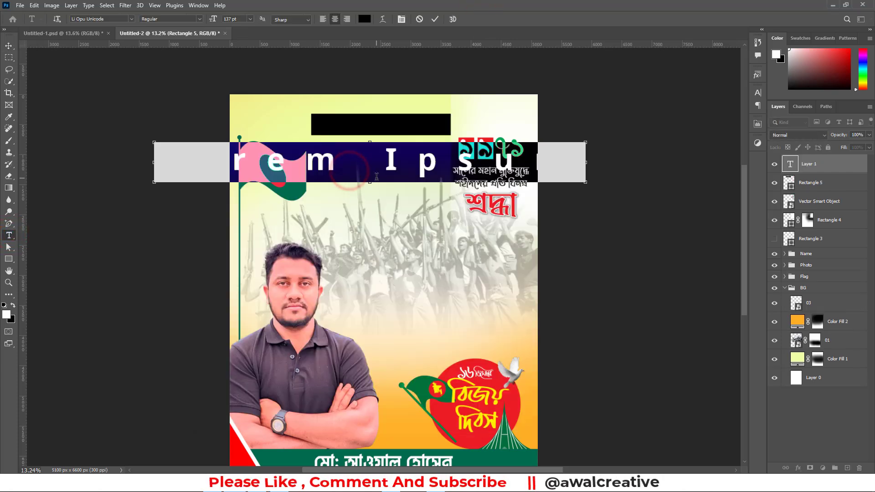
key("ctrl+v")
left_click(8, 47)
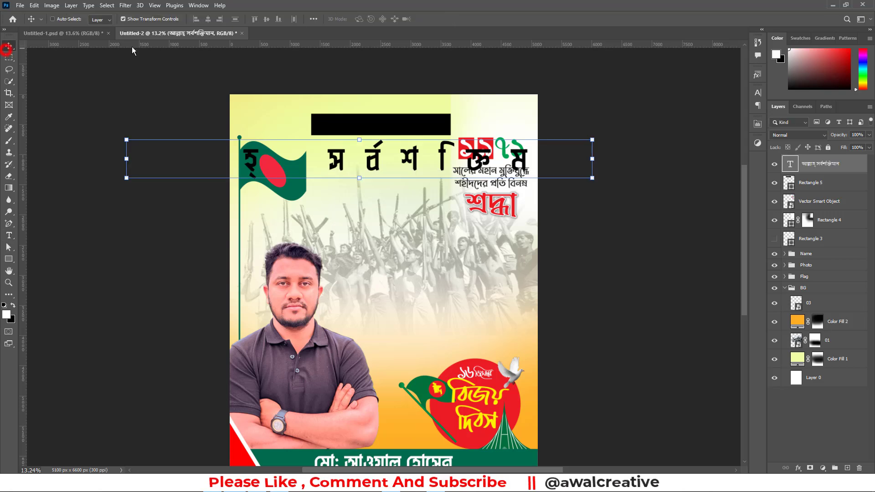
Set the pasted phrase's tracking to 0 and size to 50 pt, and place it over the black rectangle
left_click(758, 94)
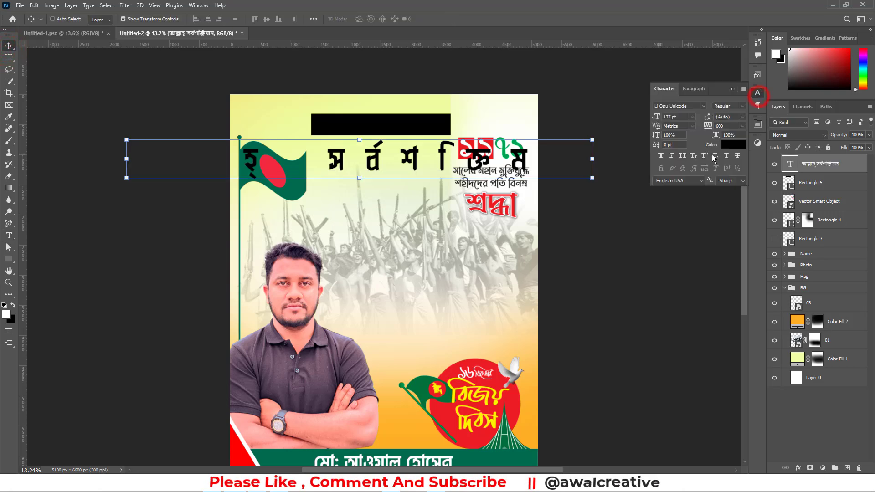
left_click(742, 126)
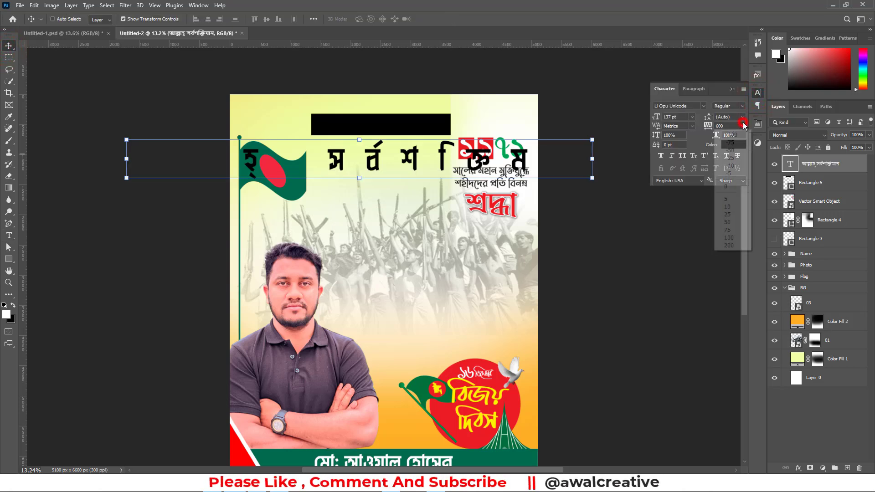
left_click(729, 185)
left_click_drag(373, 159, 409, 129)
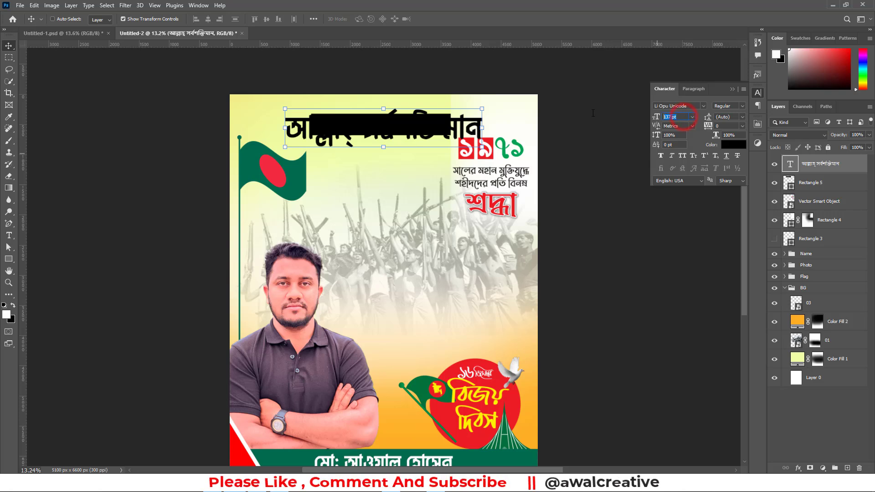
key("Return")
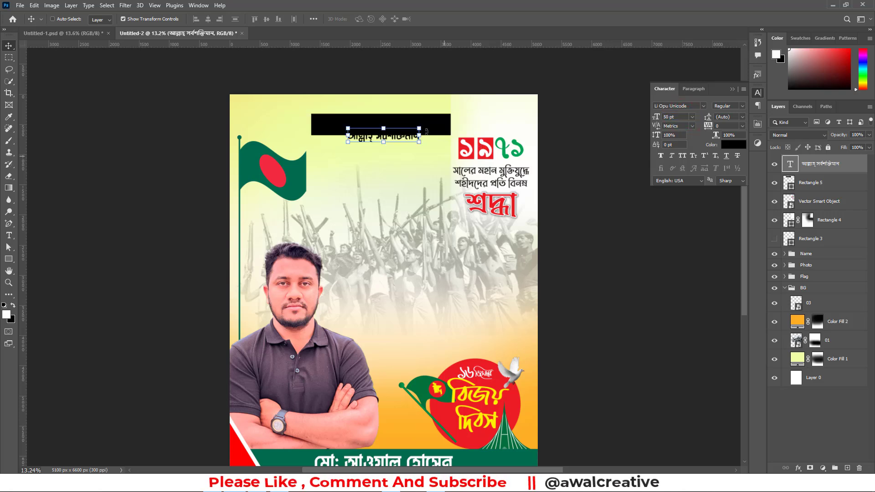
left_click_drag(402, 135, 403, 123)
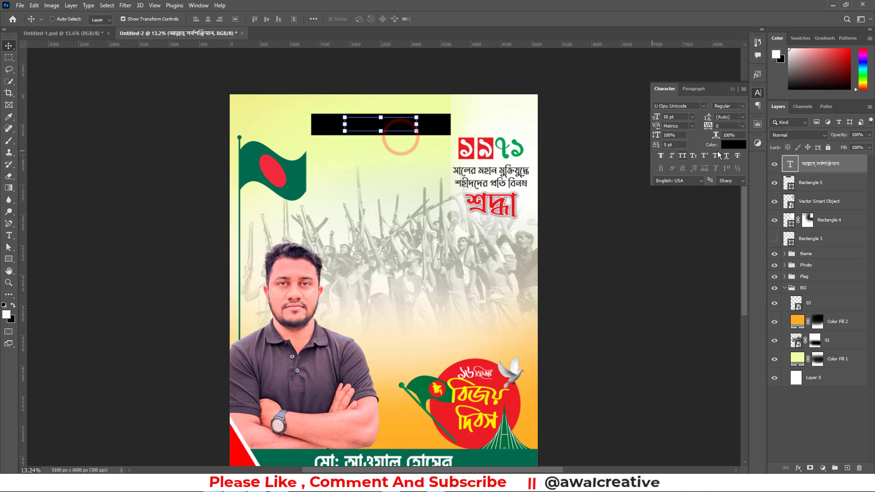
Fill the black rectangle behind the phrase with the green sampled from the flag
left_click(791, 184)
double_click(791, 184)
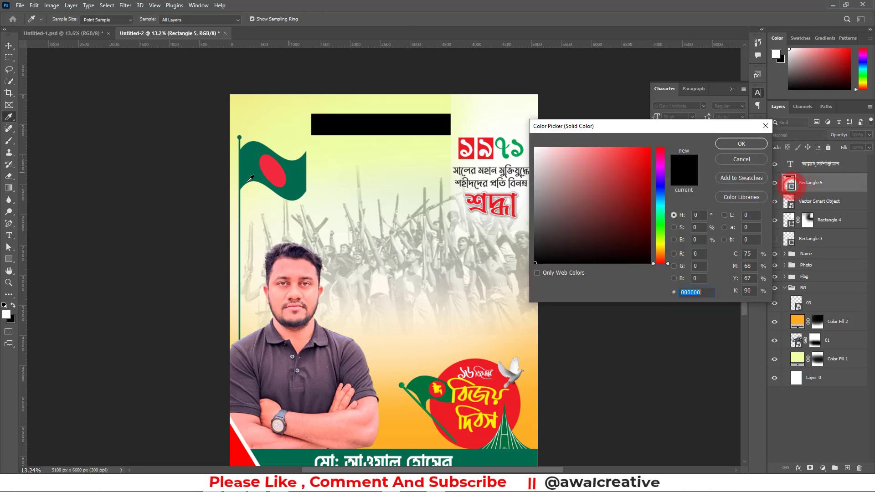
left_click(297, 171)
left_click(760, 143)
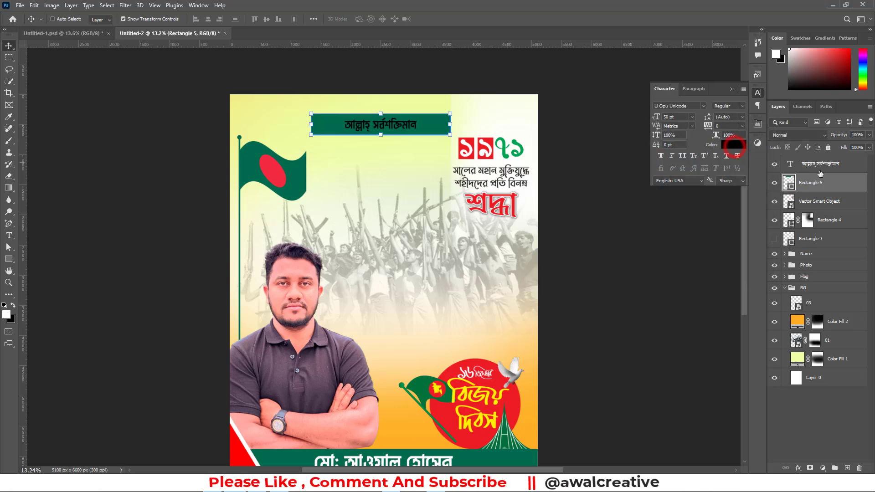
Set the text colour of the phrase on the green bar to white (ffffff)
left_click(818, 164)
left_click(738, 147)
left_click(541, 178)
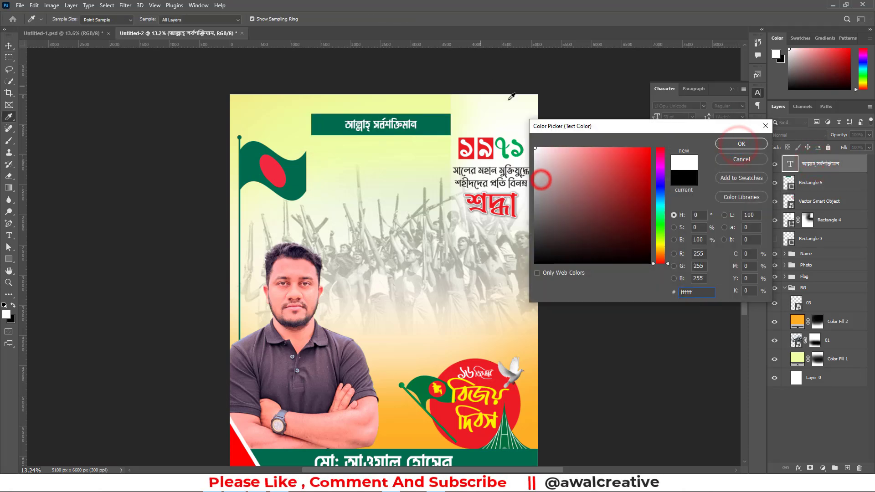
left_click(737, 142)
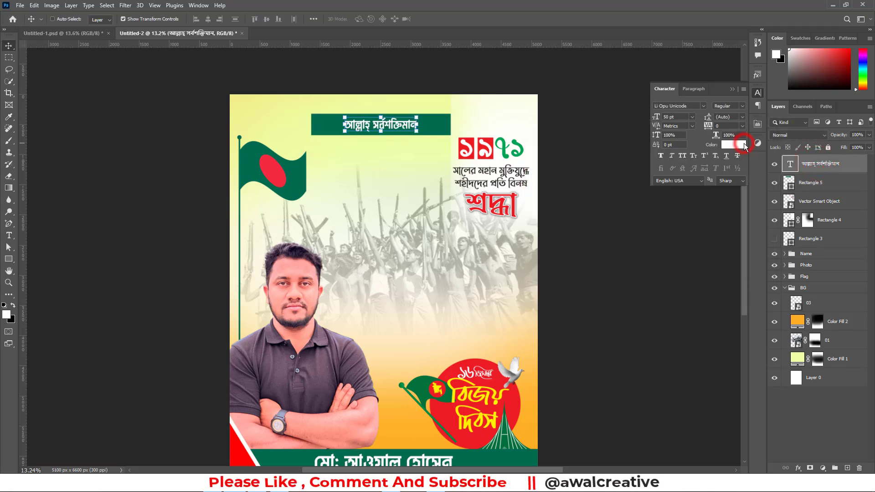
left_click(733, 90)
left_click(829, 414)
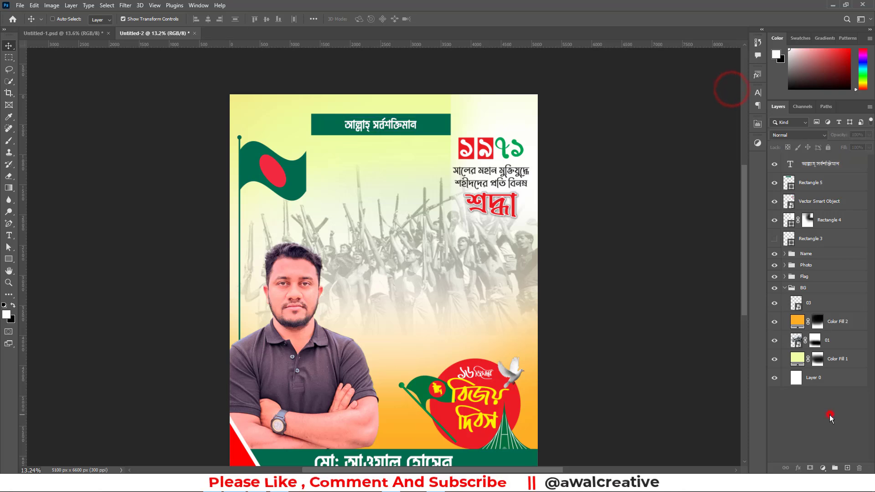
Narrow the green rectangle from both ends to about 1563 px wide so it fits the phrase more closely
left_click(813, 191)
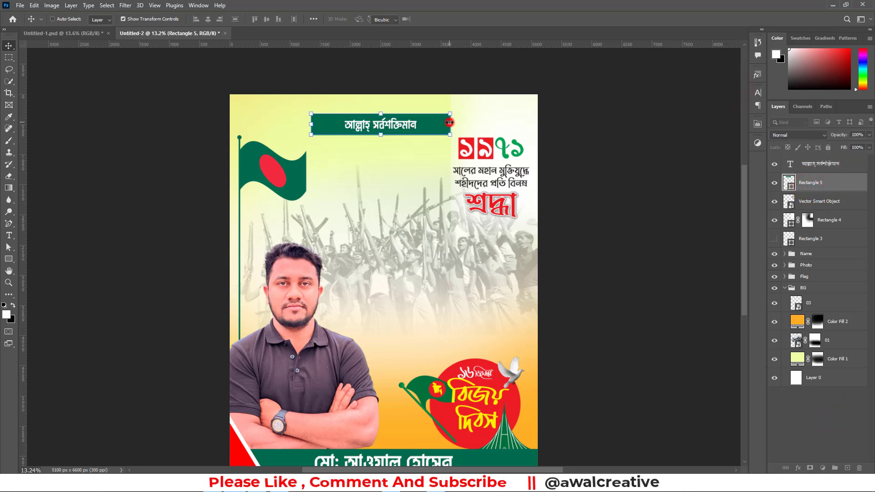
left_click_drag(449, 127, 420, 122)
left_click_drag(311, 124, 326, 124)
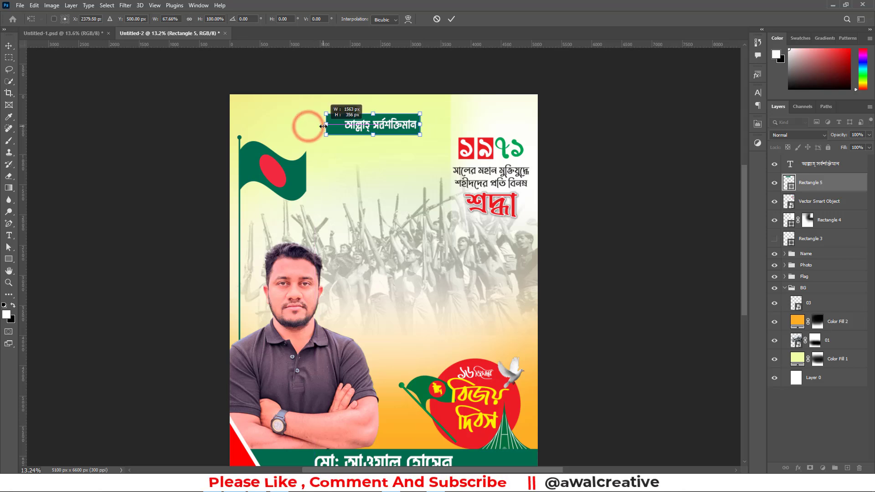
left_click(453, 19)
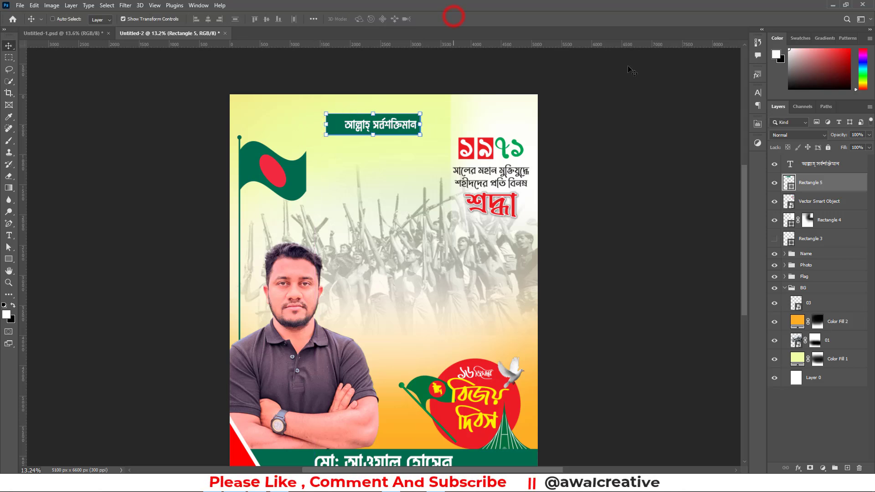
Centre the phrase within the green rectangle and centre both horizontally on the canvas
left_click(809, 165, "shift")
left_click(266, 19)
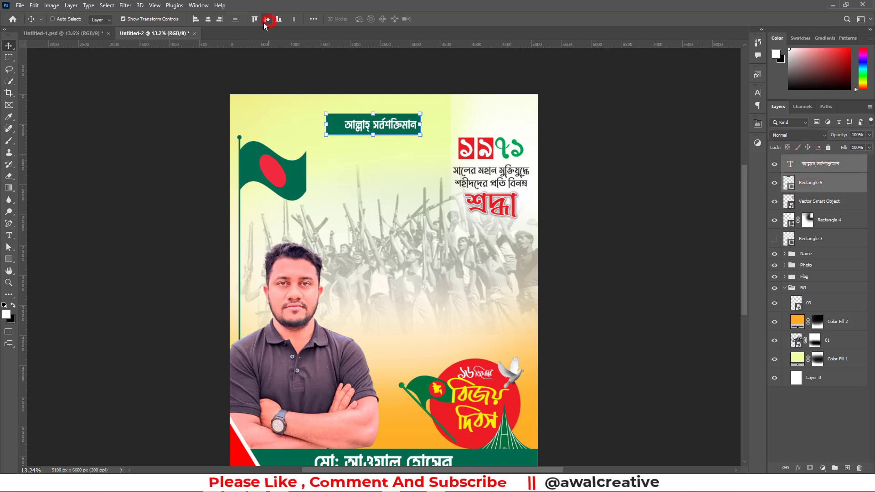
left_click(210, 20)
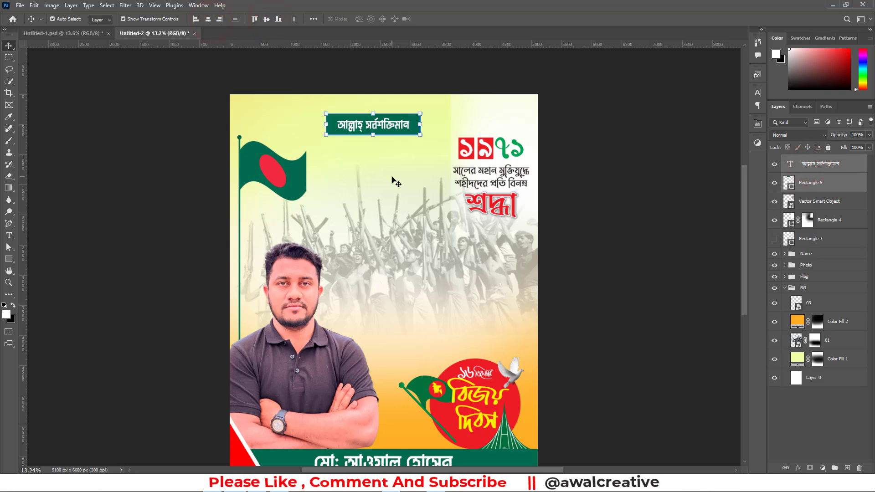
key("ctrl+a")
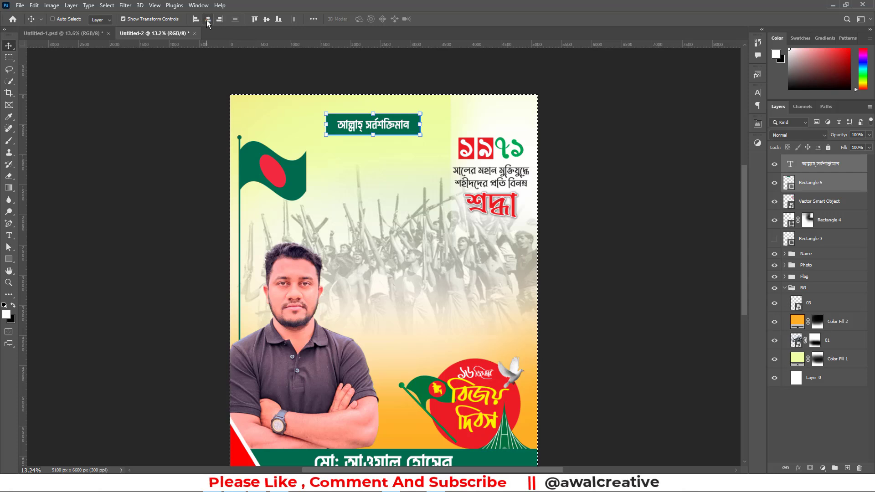
left_click(208, 20)
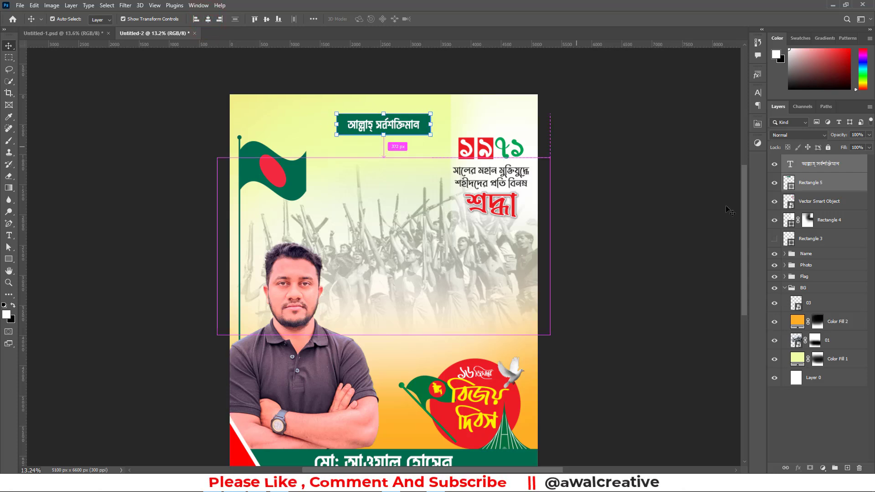
key("ctrl+d")
Duplicate the green rectangle and widen the copy evenly on both sides to about 122% of its width
left_click(820, 183)
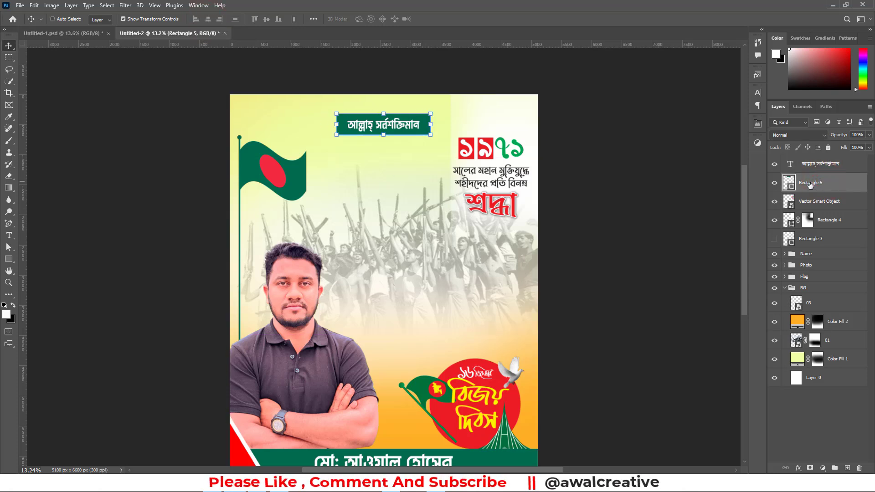
left_click_drag(810, 185, 845, 467)
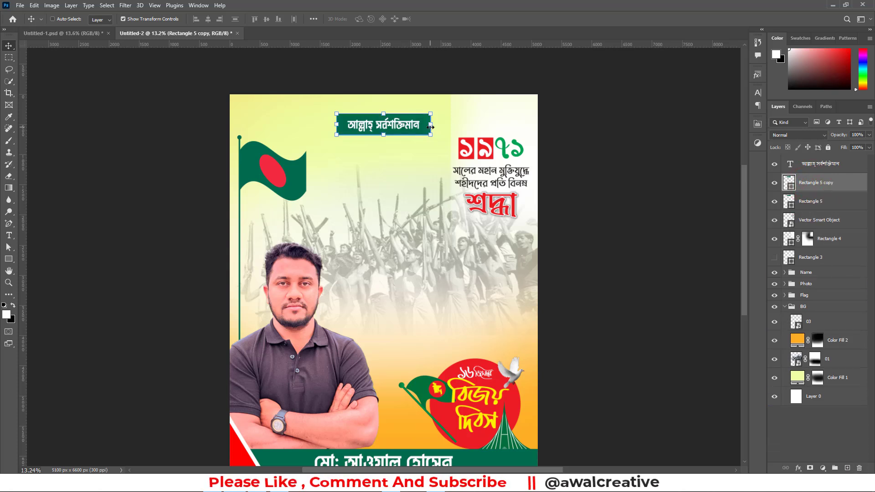
mouse_move(430, 128)
left_mouse_down()
mouse_move(449, 127)
mouse_move(441, 124)
left_mouse_up()
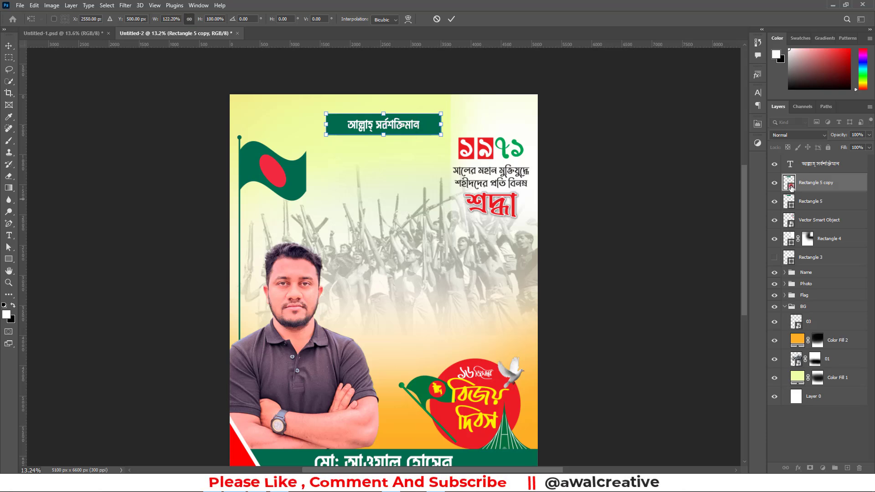
key("Return")
Fill the widened copy with the flag's red (f42a41) and move it beneath the green rectangle in the layer order
double_click(790, 185)
left_click(271, 173)
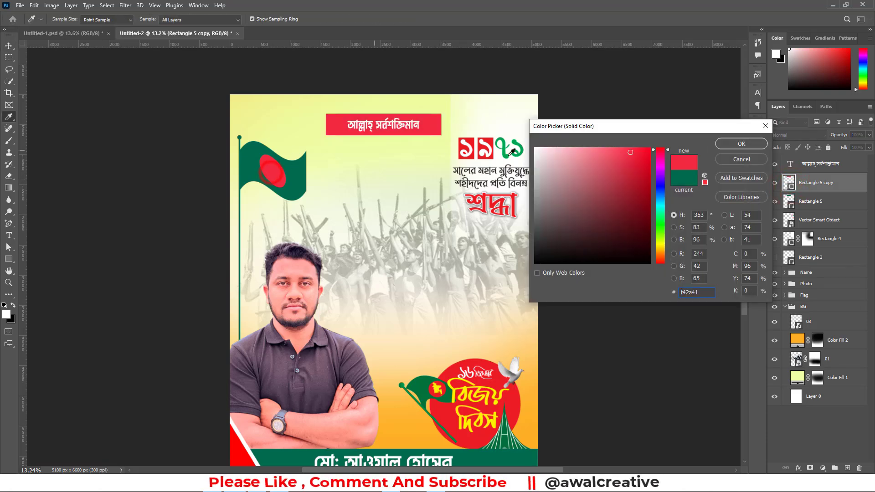
left_click(741, 143)
left_click_drag(815, 182, 814, 211)
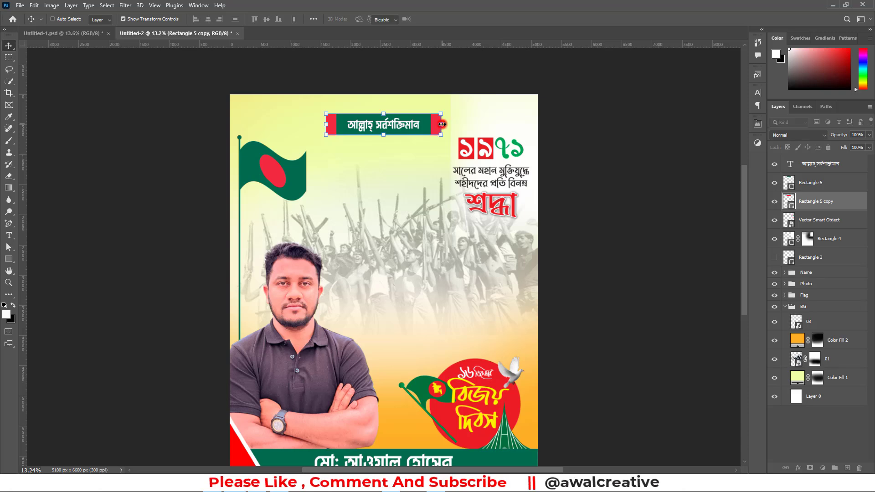
Narrow the red rectangle evenly from both sides to about 92% of its width
mouse_move(442, 124)
left_mouse_down()
mouse_move(433, 124)
mouse_move(441, 122)
left_mouse_up()
left_click(451, 19)
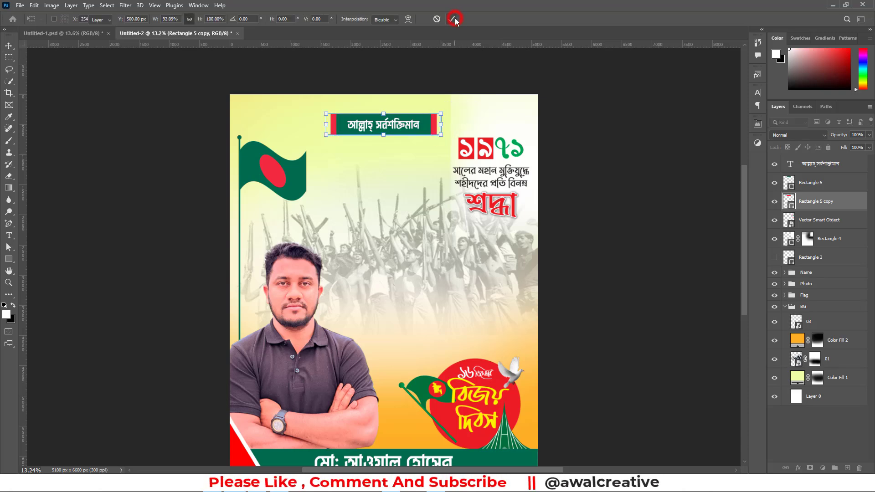
Skew the green and red rectangles together horizontally by about -10.39°, converting the live shapes to regular paths
left_click(808, 218, "ctrl")
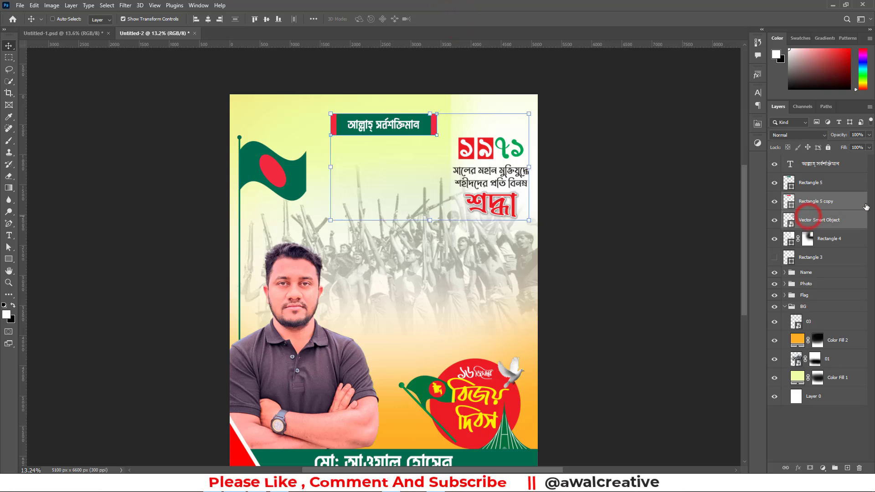
left_click(806, 201)
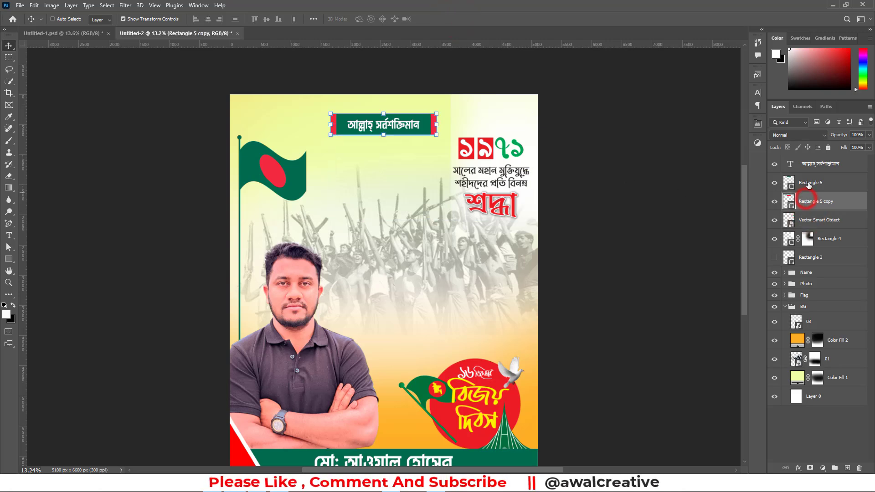
left_click(810, 182, "ctrl")
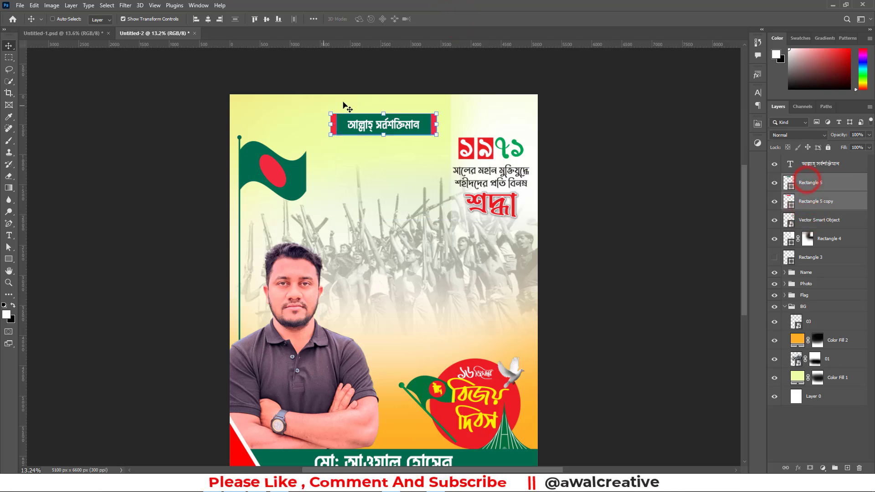
left_click(9, 283)
left_click_drag(382, 117, 460, 142)
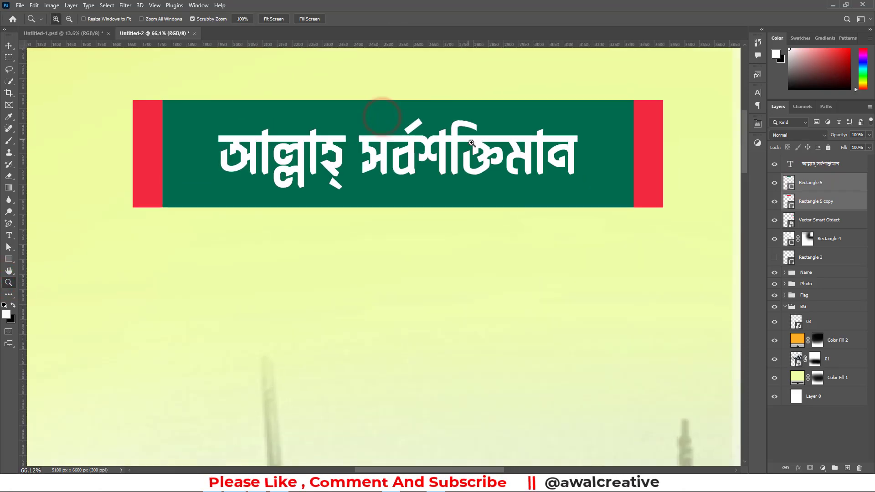
key("ctrl+t")
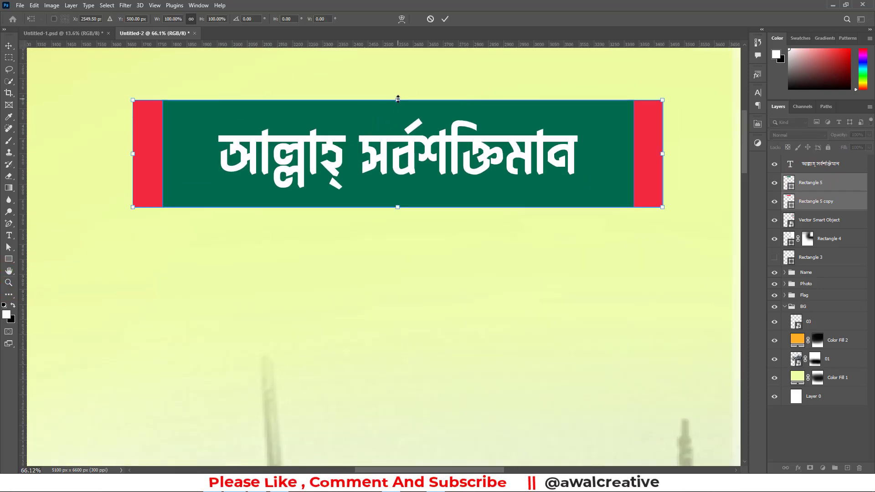
left_click_drag(396, 100, 416, 103)
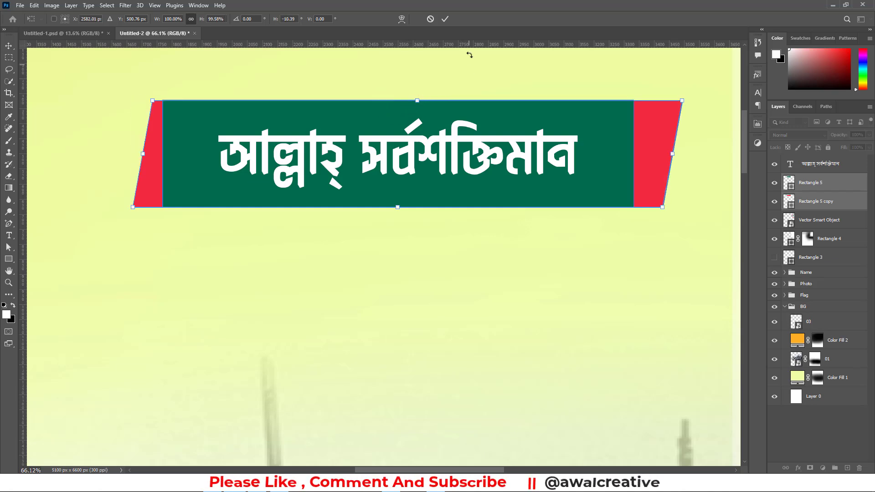
left_click(445, 18)
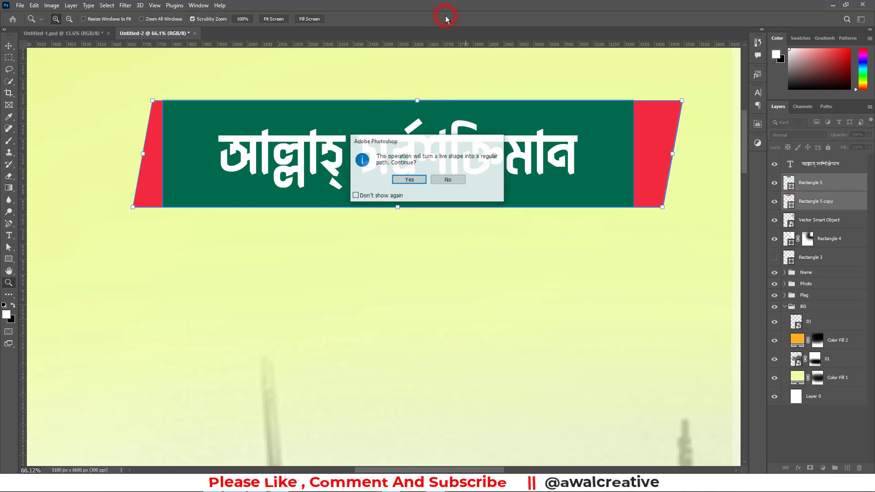
left_click(418, 180)
Undo the skew, the narrowing, the red fill and the widening, back to the plain green duplicate
left_click(831, 203)
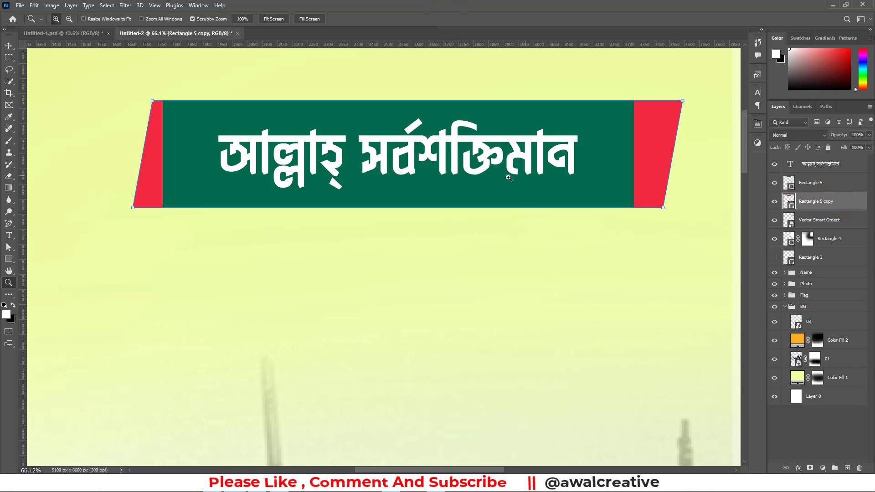
key("ctrl+z")
key("ctrl+z")
key("ctrl+z")
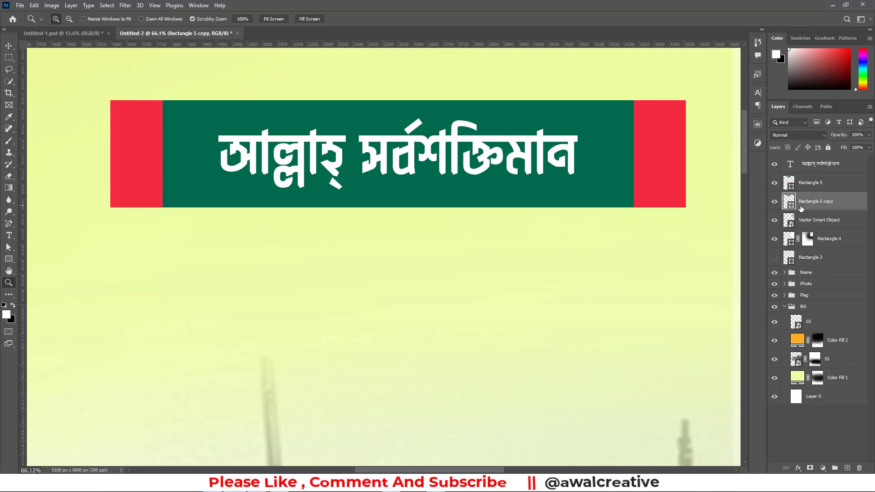
key("ctrl+z")
key("ctrl+z")
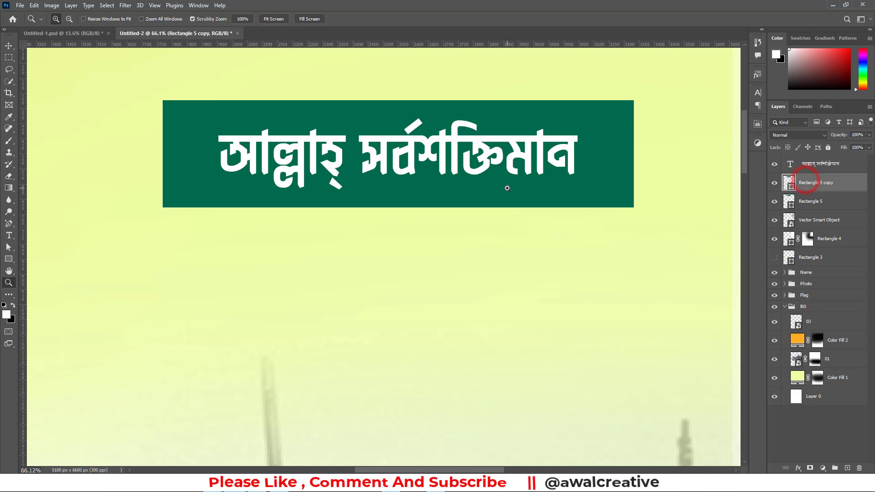
Skew the green copy horizontally by about -18.77°, accepting conversion to a regular path, and delete the original green rectangle beneath it
key("ctrl+t")
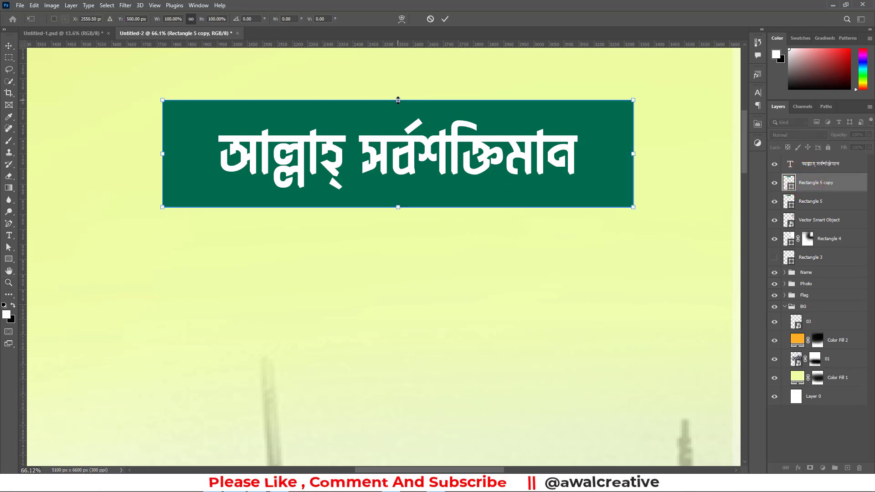
left_click_drag(398, 102, 435, 109)
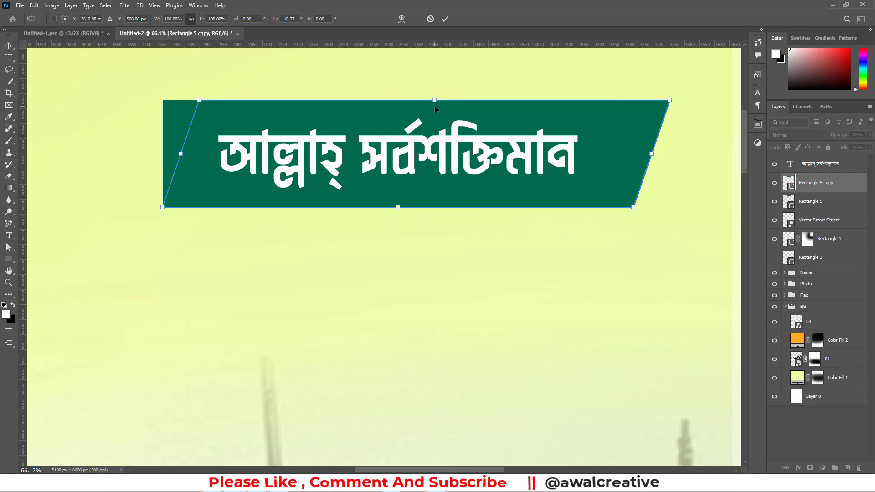
left_click(446, 19)
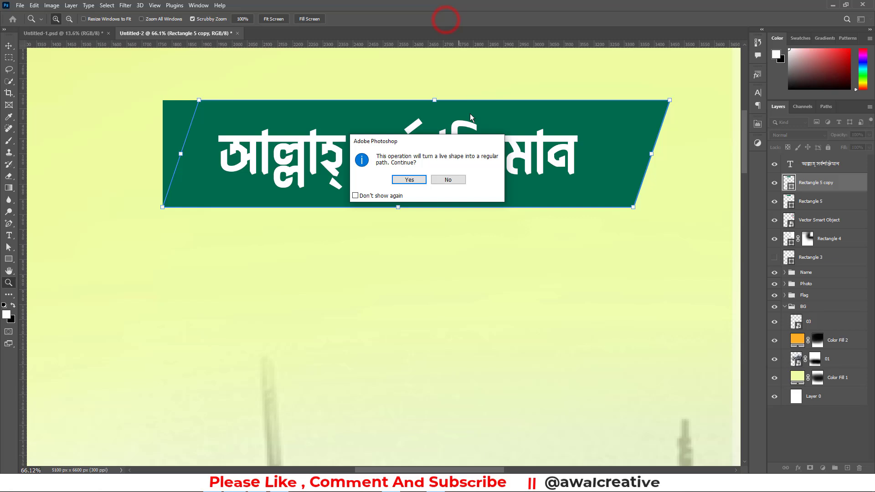
left_click(410, 180)
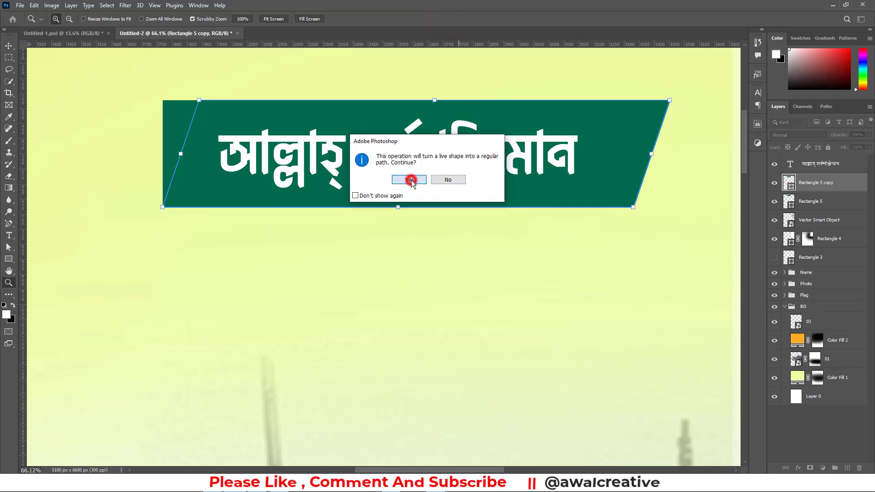
left_click(805, 205)
left_click_drag(805, 203, 859, 468)
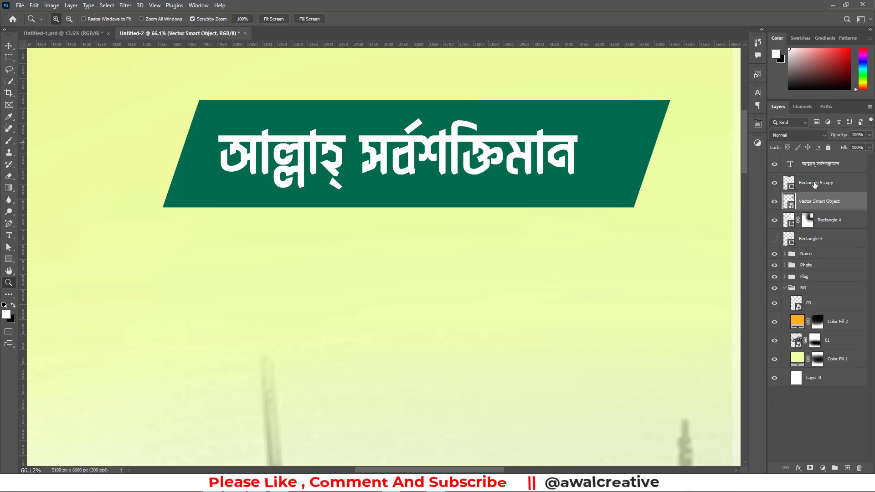
left_click(815, 183)
left_click(808, 204)
left_click(811, 183, "shift")
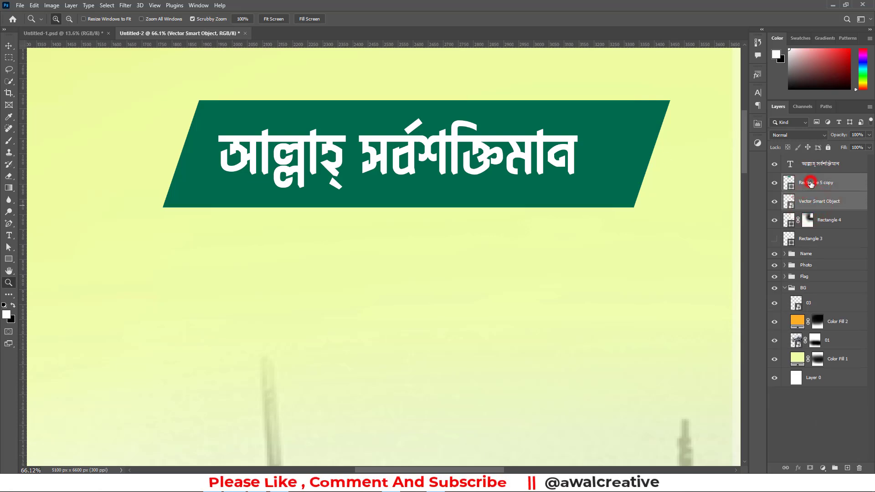
key("ctrl")
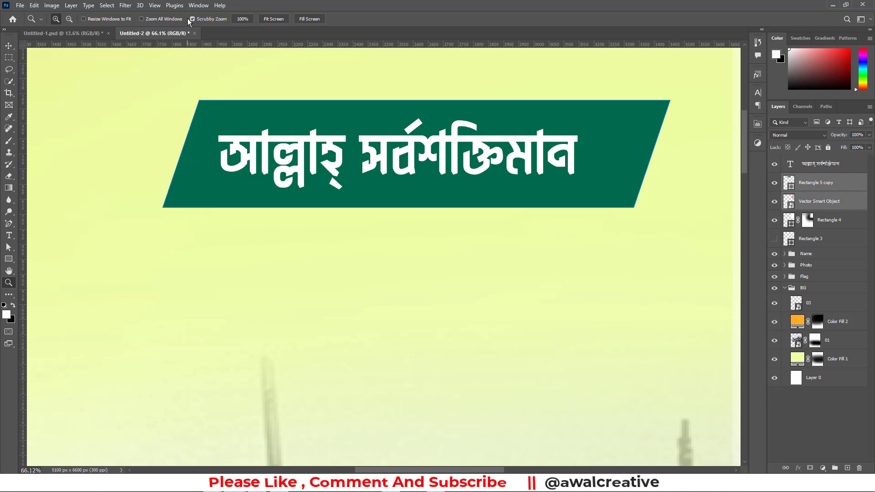
left_click(6, 48)
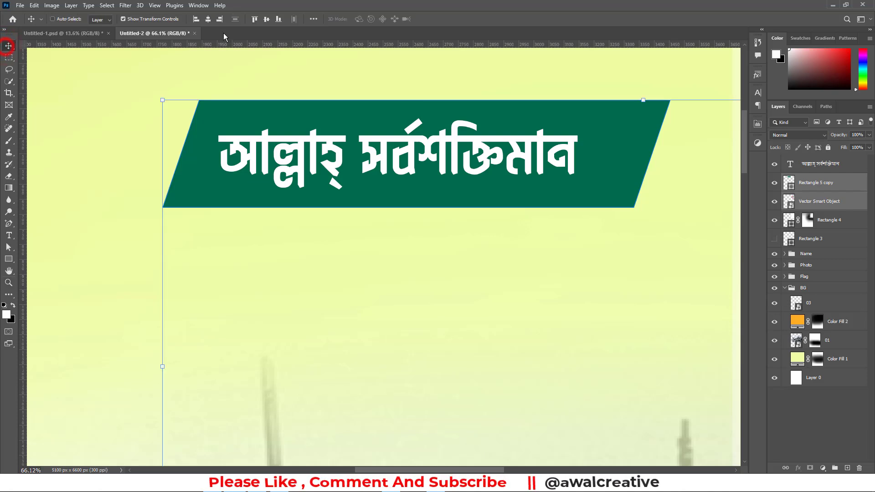
left_click(208, 20)
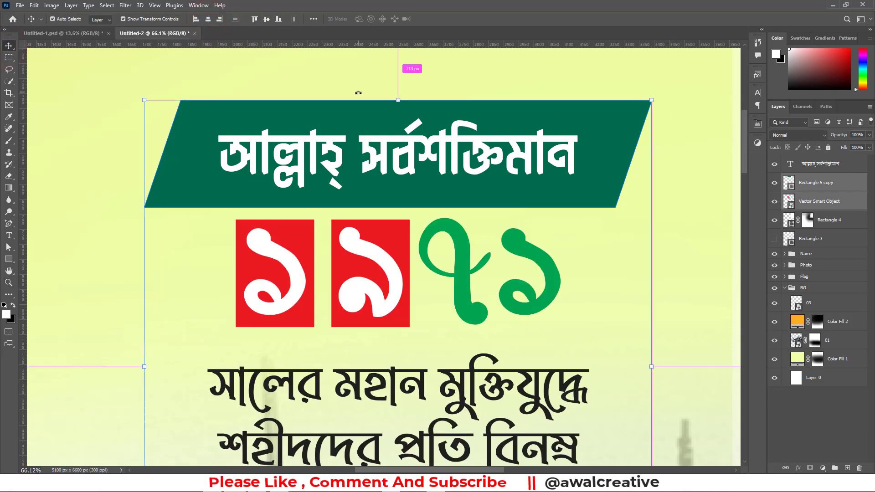
key("ctrl+z")
Centre the phrase horizontally within the slanted green shape
left_click(813, 182)
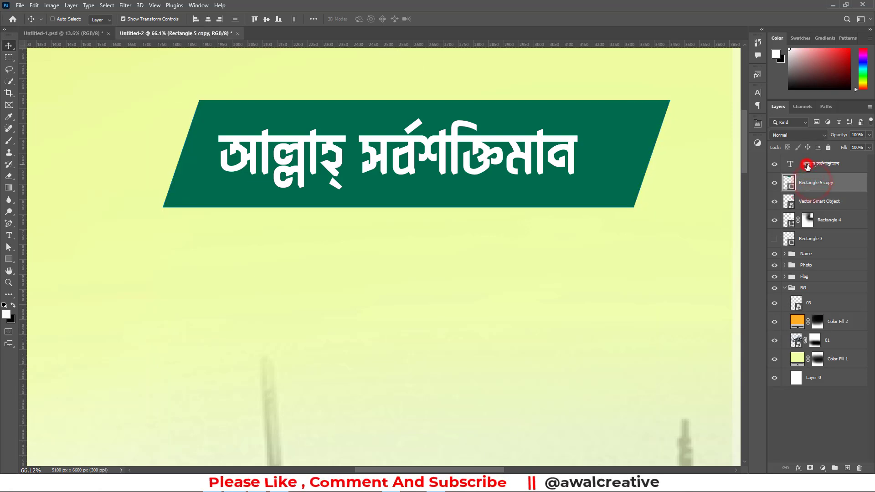
left_click(812, 164, "ctrl")
left_click(267, 20)
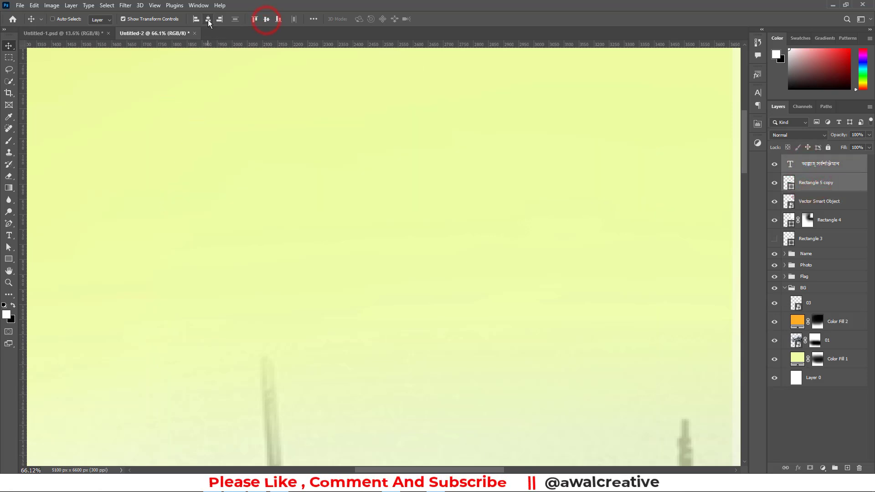
key("ctrl+z")
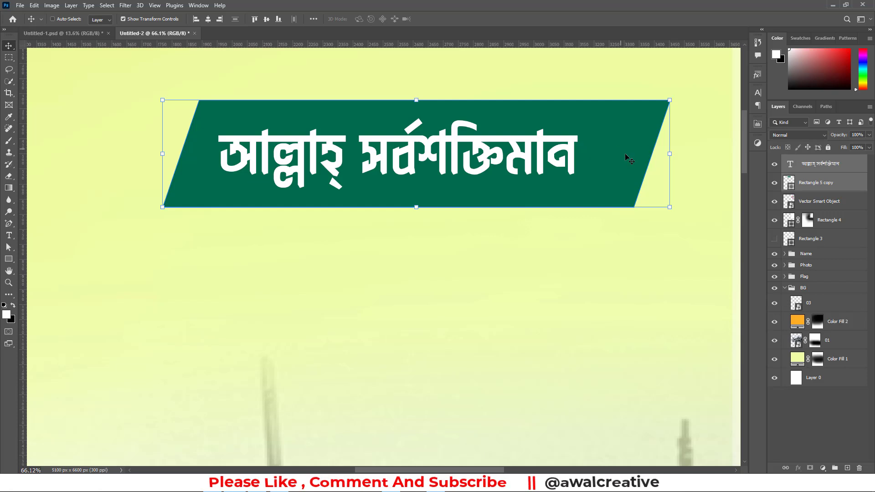
key("ctrl")
left_click(208, 19)
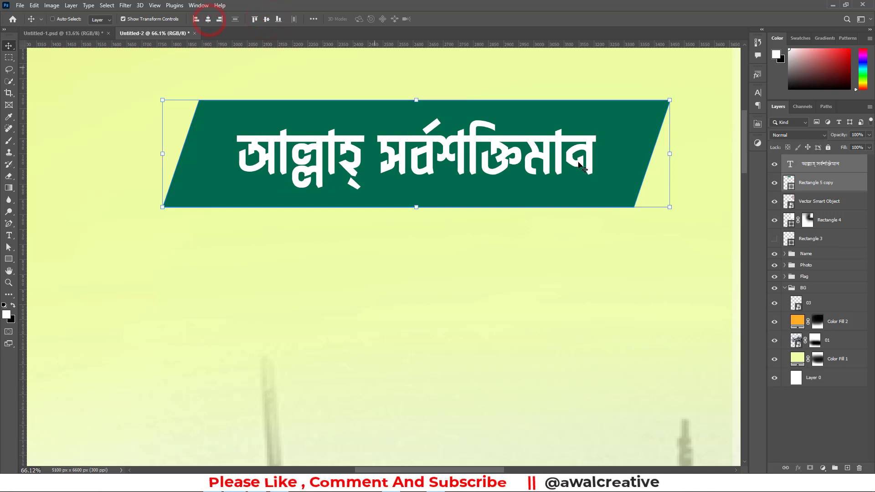
Duplicate the slanted green shape and widen the lower copy evenly so it extends past both ends
left_click(820, 182)
left_click_drag(808, 182, 847, 468)
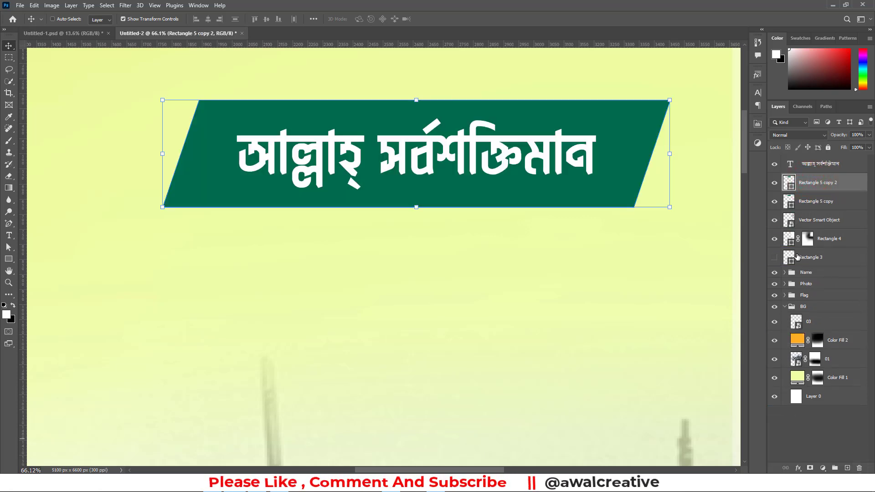
left_click(802, 204)
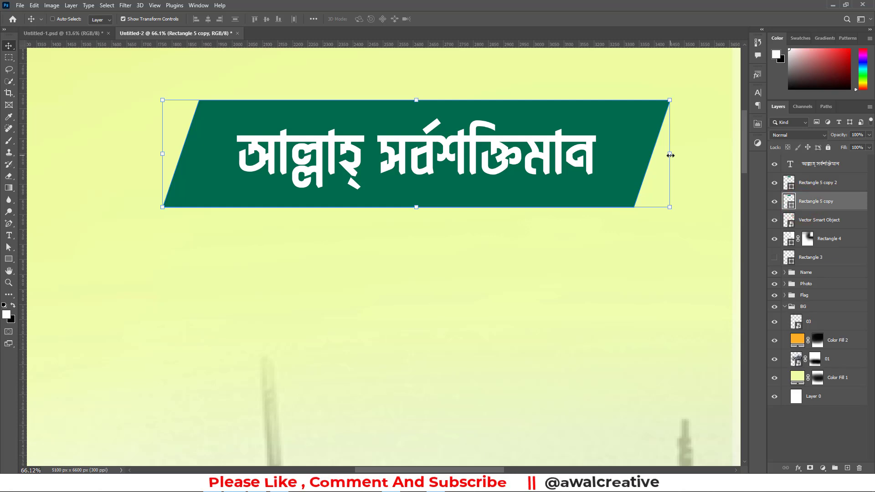
left_click_drag(671, 156, 698, 156)
Fill the widened lower shape with dark red (6a000c)
double_click(793, 207)
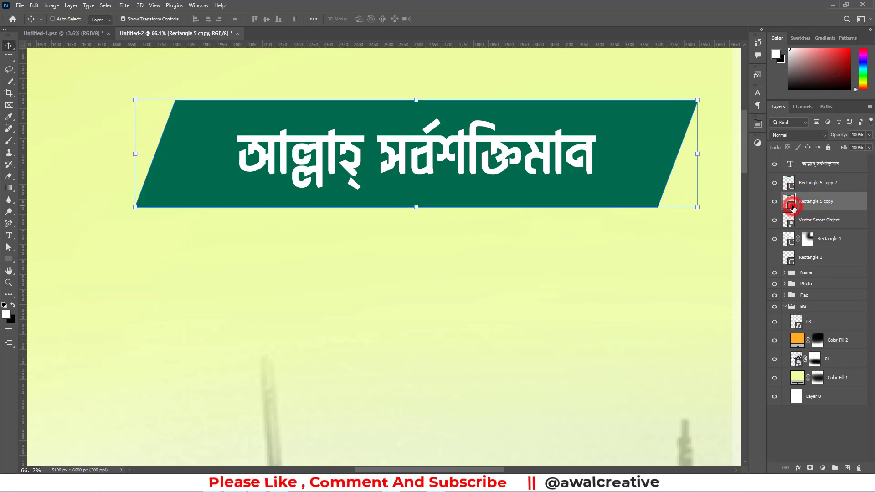
left_click(662, 154)
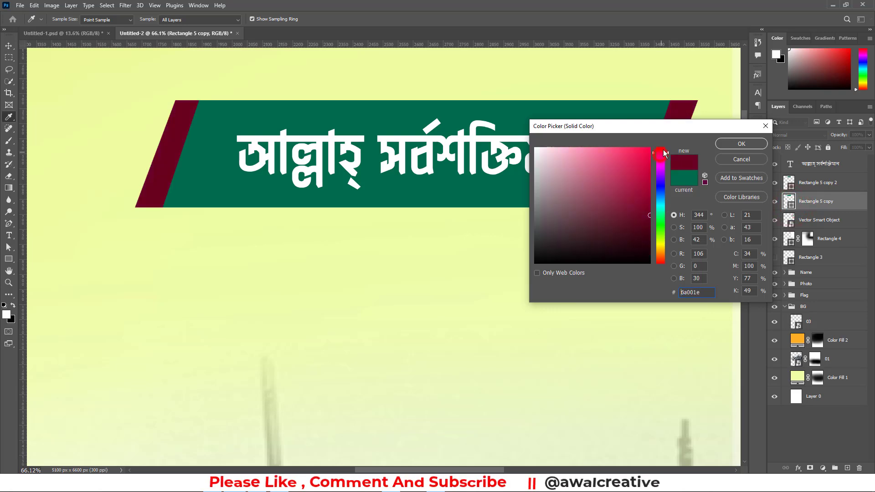
left_click(748, 144)
key("v")
key("ctrl+0")
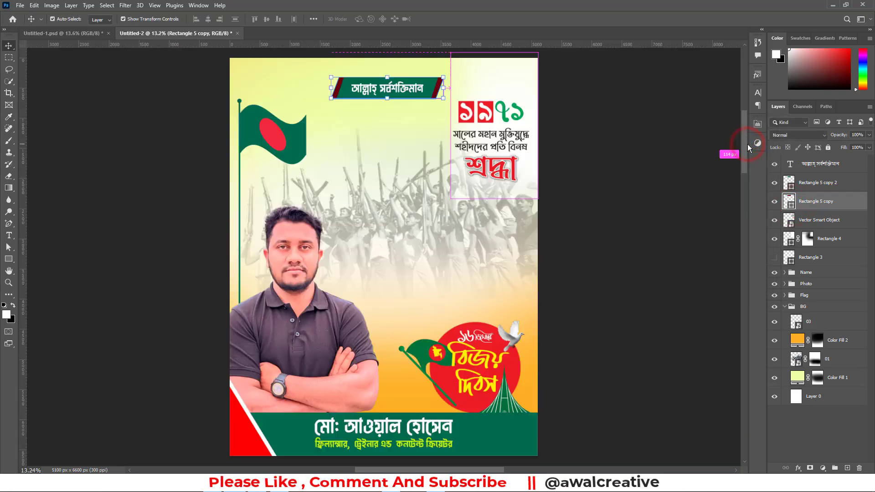
Recolour the widened lower shape with the red sampled from the flag's circle
double_click(793, 208)
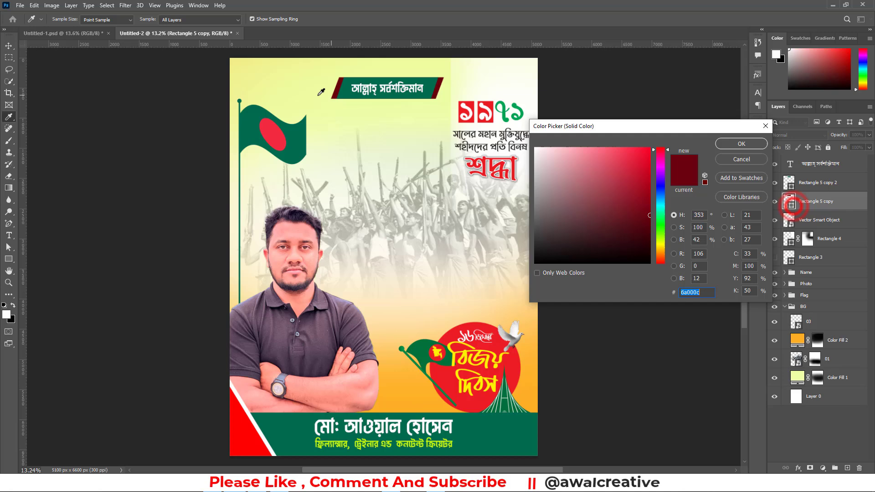
left_click(269, 131)
left_click(728, 143)
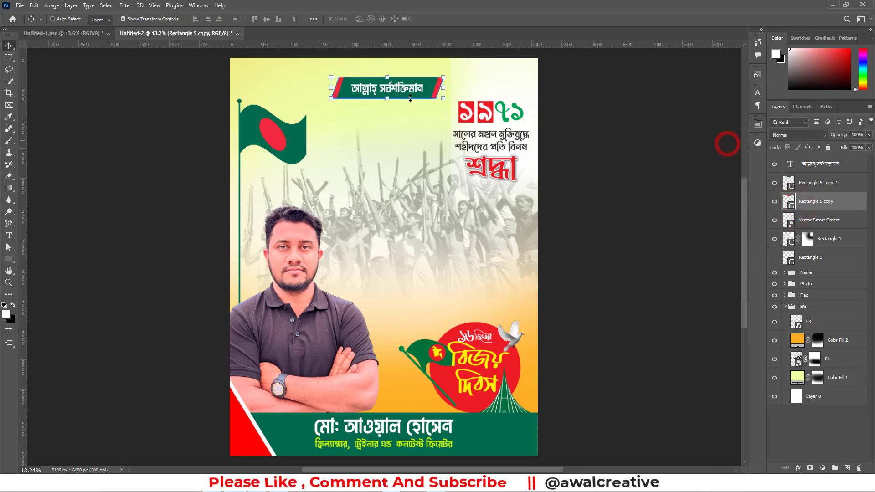
Centre the phrase and both slanted shapes together horizontally on the canvas
left_click(814, 164, "shift")
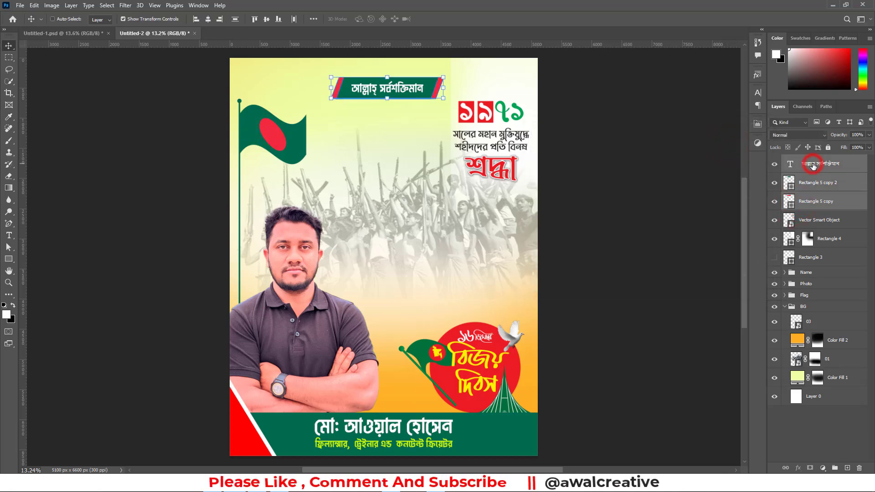
left_click(209, 19)
key("ctrl+d")
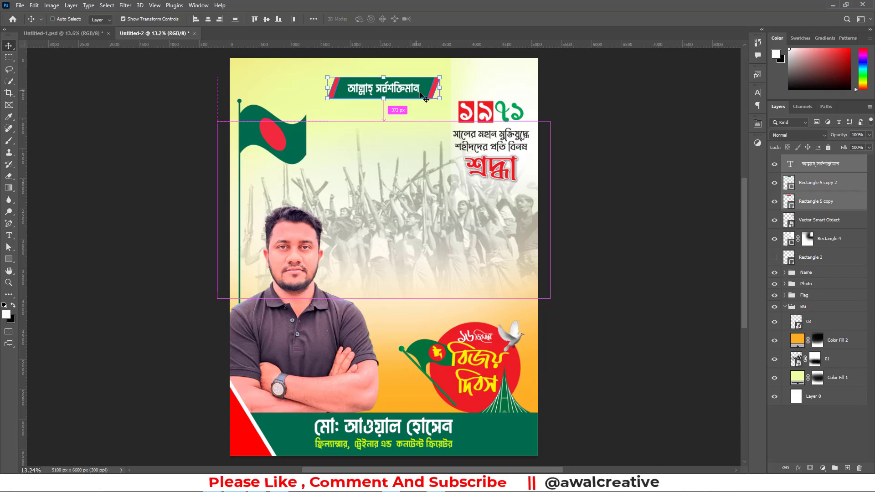
Group the phrase with its two slanted shapes and rename the group Allah
key("ctrl+g")
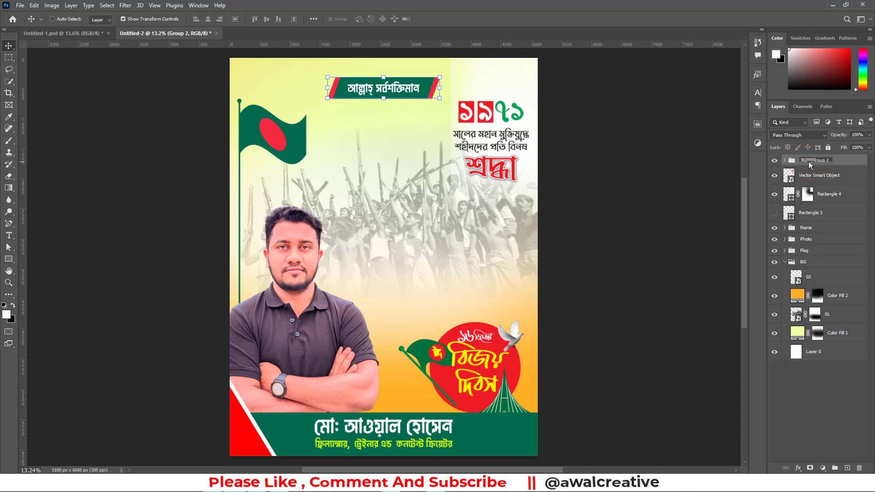
key("Return")
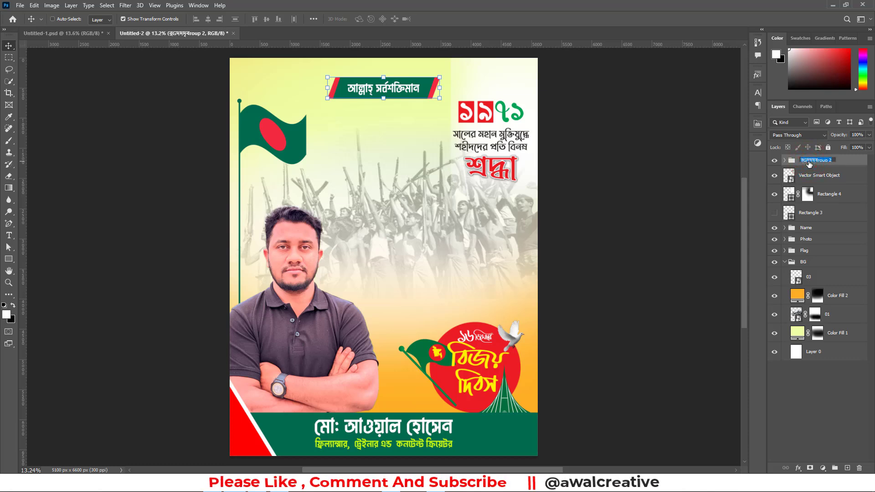
key("Return")
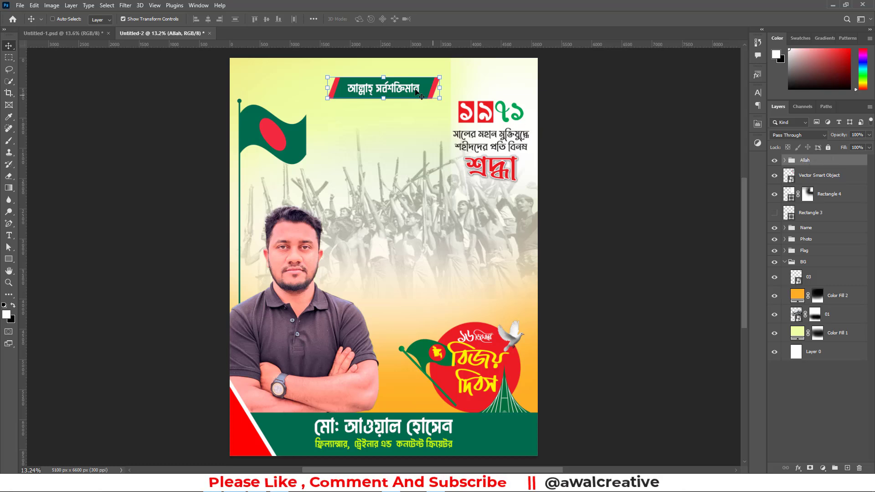
Show the Rectangle 3 margin frame and move the Allah banner up against the frame's upper edge
left_click(774, 212)
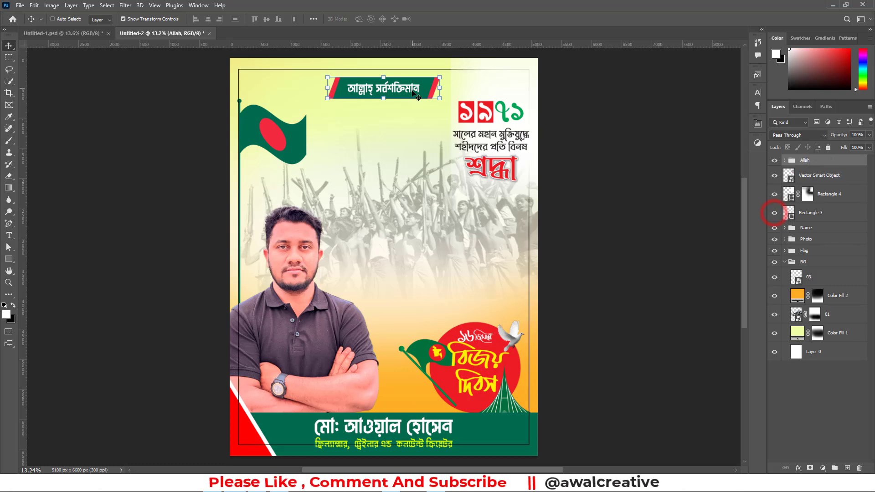
left_click_drag(389, 83, 390, 75)
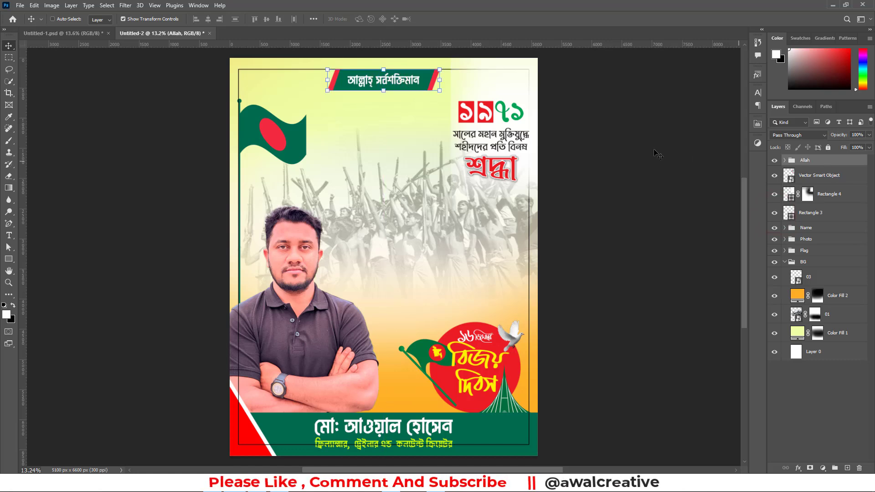
left_click(811, 396)
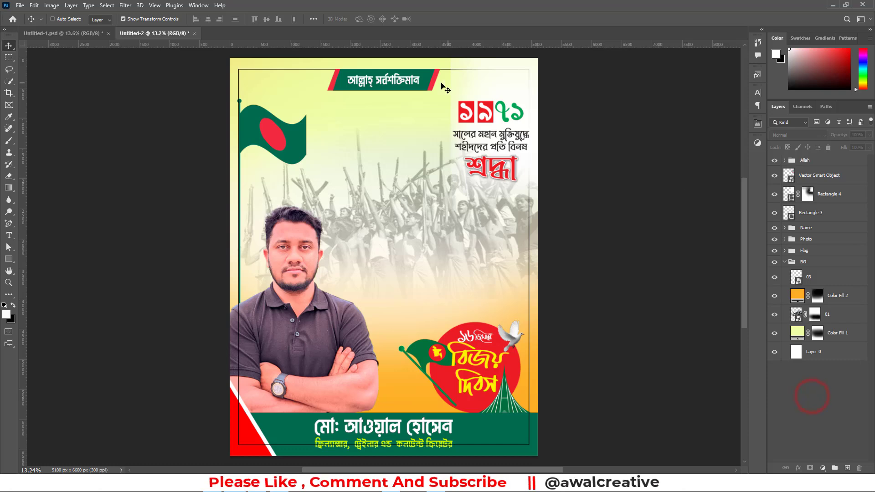
left_click(805, 162)
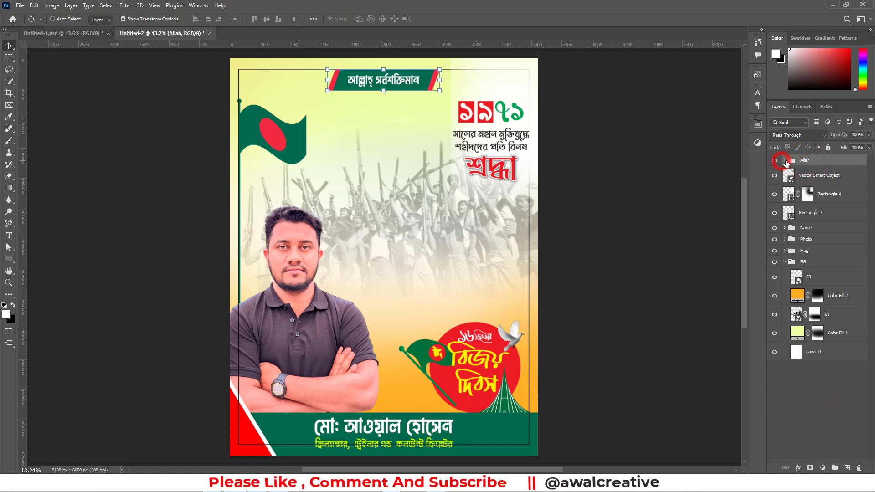
left_click(784, 160)
left_click(817, 195)
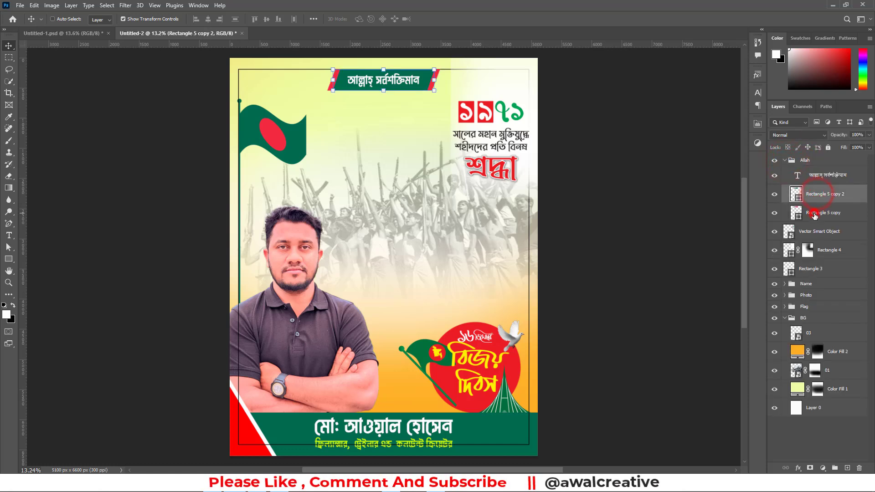
left_click(818, 213, "shift")
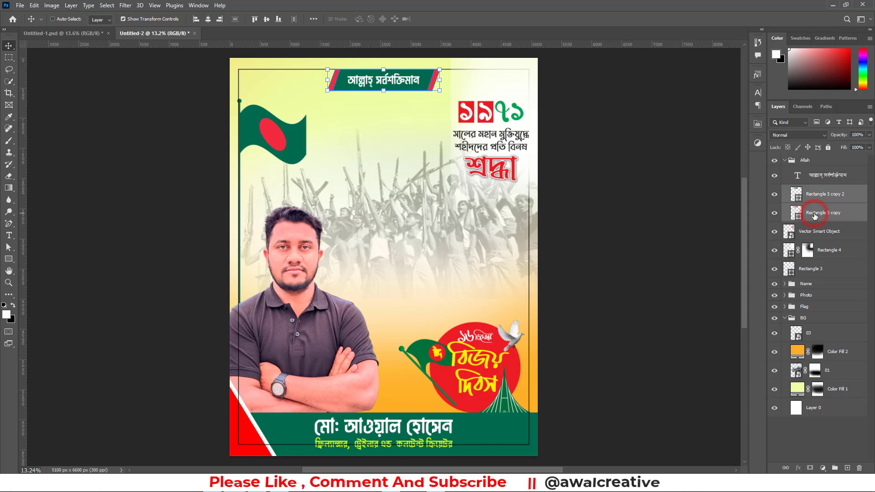
left_click(789, 162)
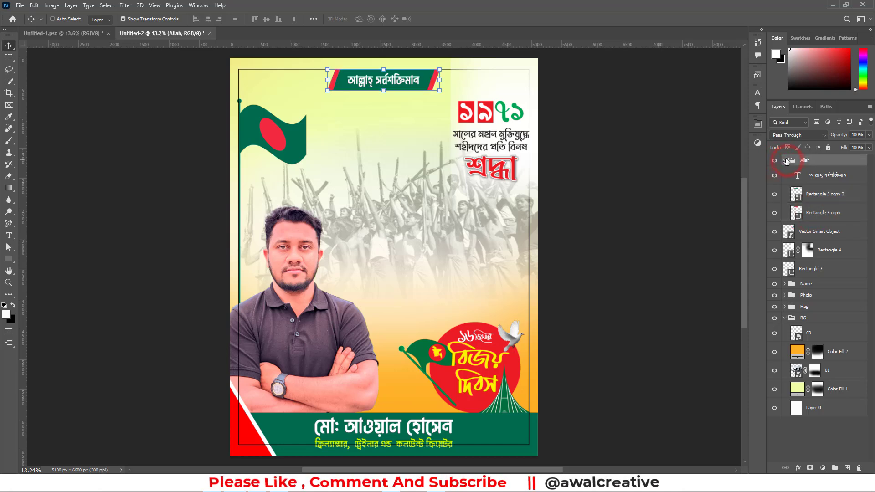
left_click(785, 161)
Duplicate the Allah banner group just below the original and delete the phrase text from the copy
left_click_drag(808, 162, 846, 468)
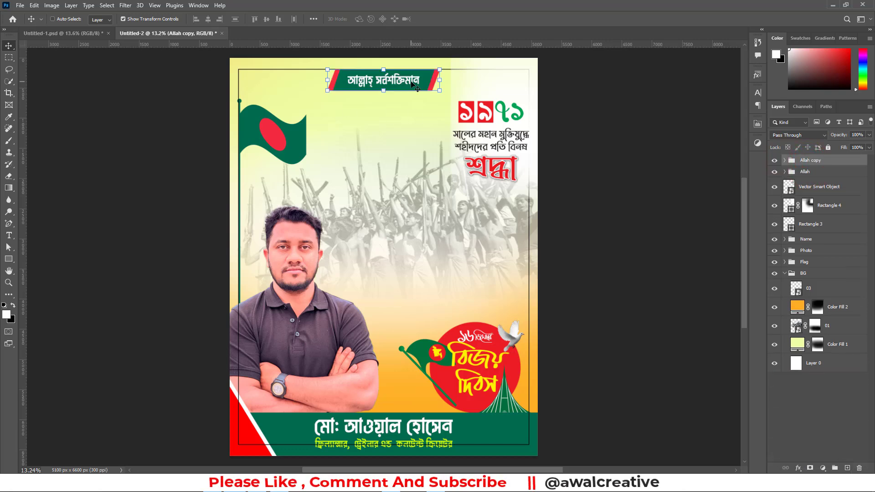
left_click_drag(411, 82, 418, 112)
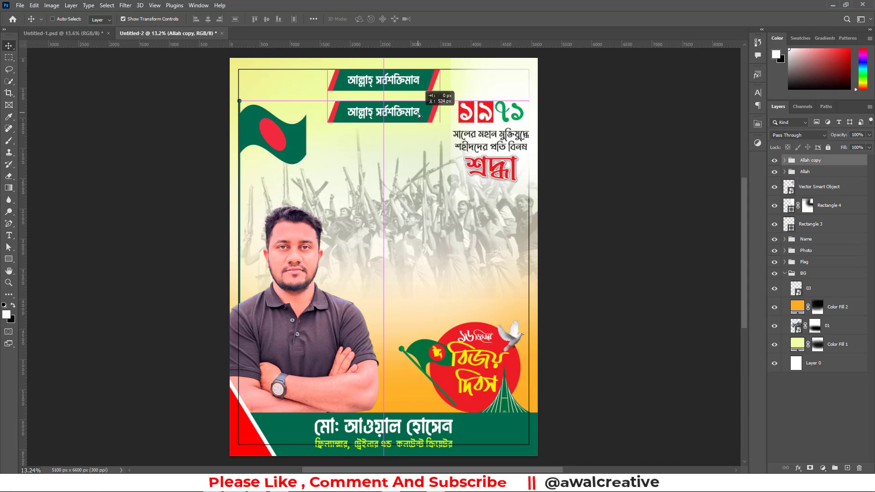
left_click(784, 161)
left_click(814, 176)
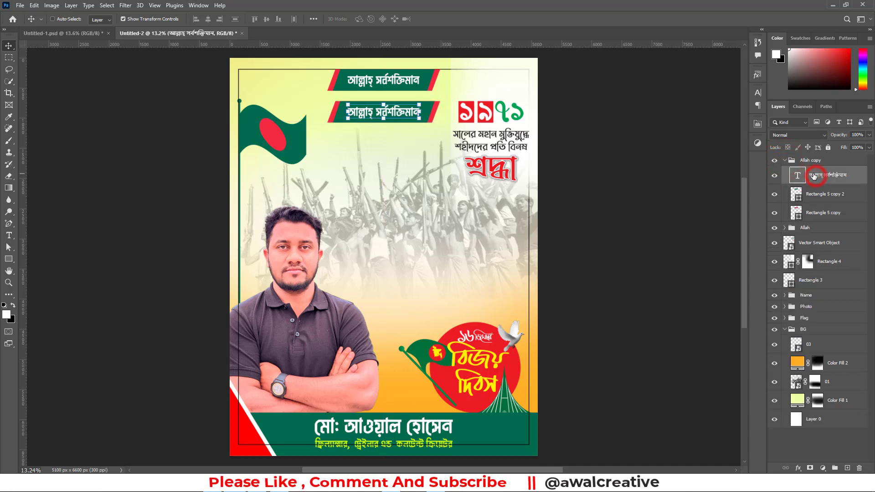
left_click_drag(837, 176, 860, 468)
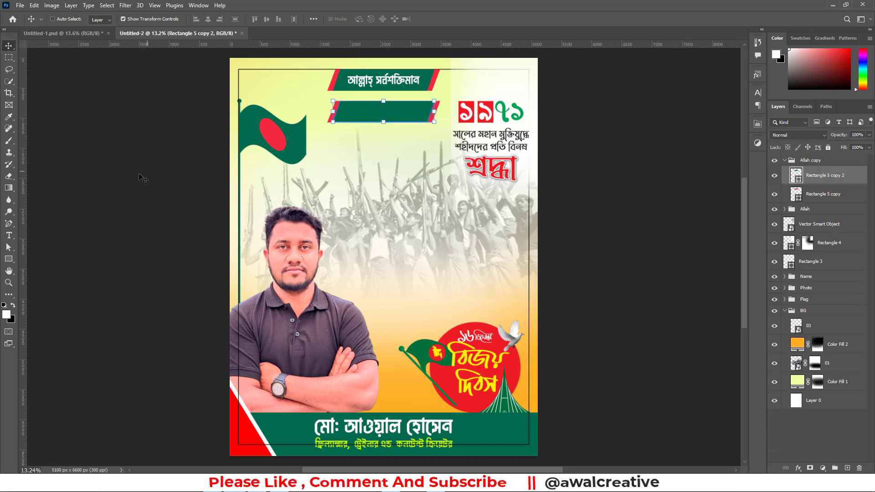
Add the text AWAL CREATIVE and place it on the empty lower banner
left_click(9, 235)
left_click(368, 240)
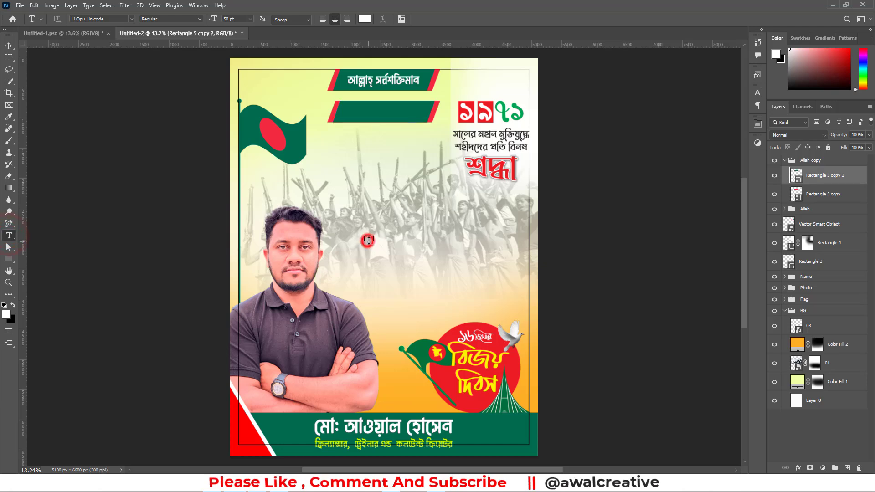
type("A")
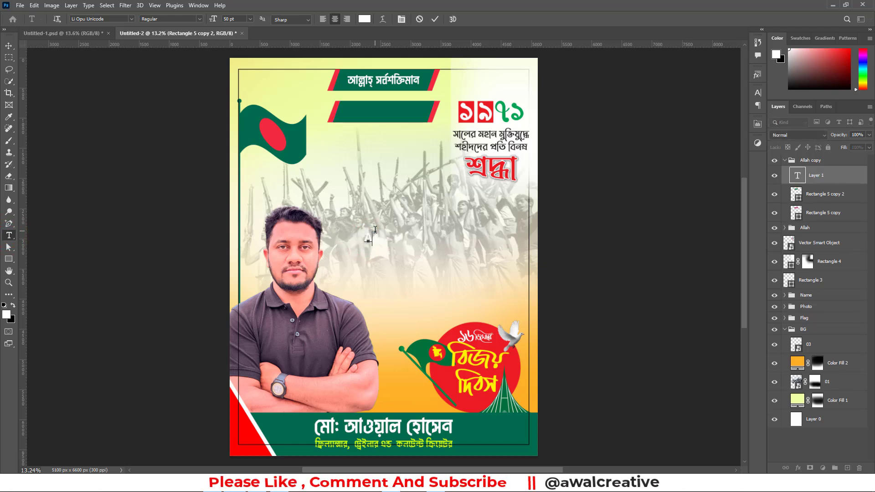
type("WAL CREATIVE")
left_click(8, 46)
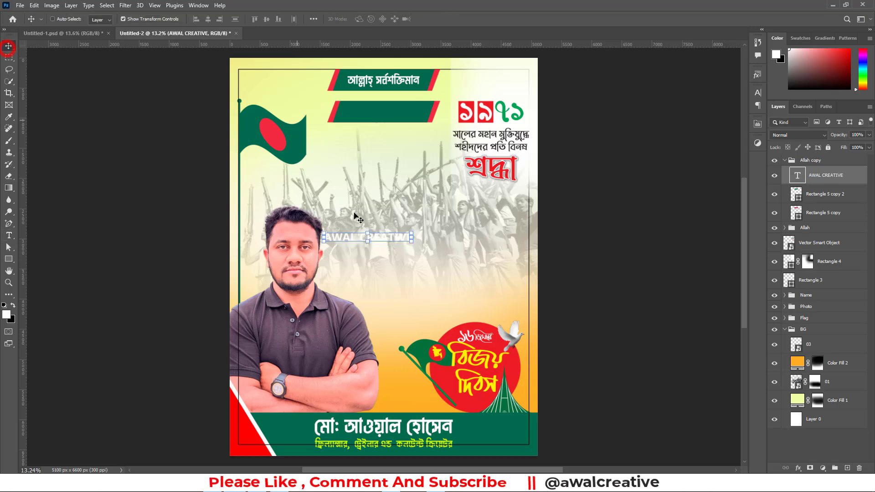
left_click_drag(351, 236, 374, 112)
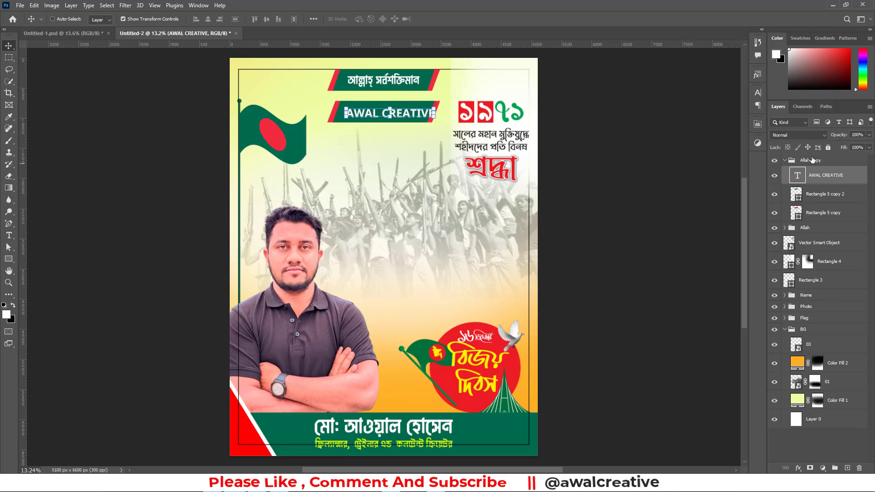
Set the AWAL CREATIVE text to the American Captain Regular font at 72 pt
left_click(758, 93)
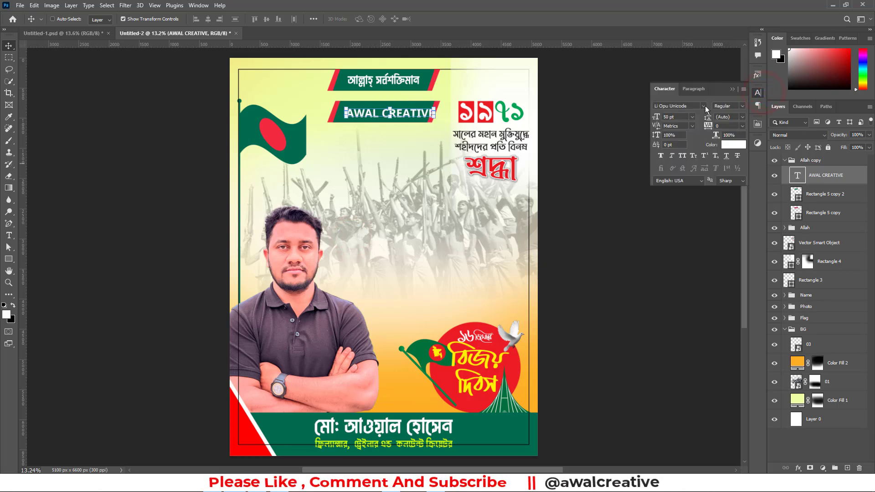
left_click(704, 106)
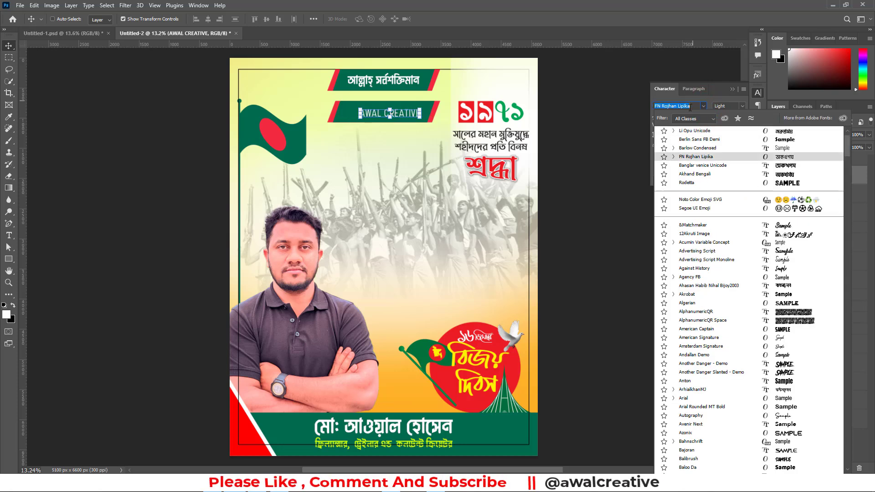
left_click(696, 105)
left_click(688, 109)
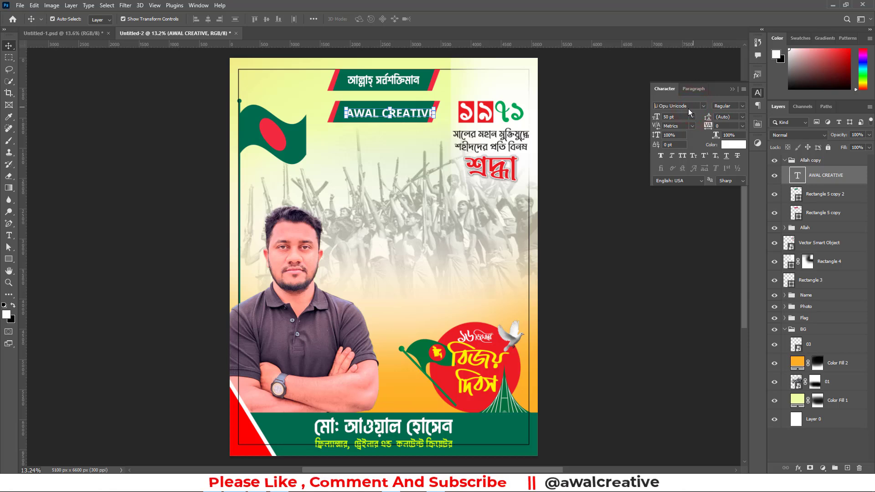
type("amer")
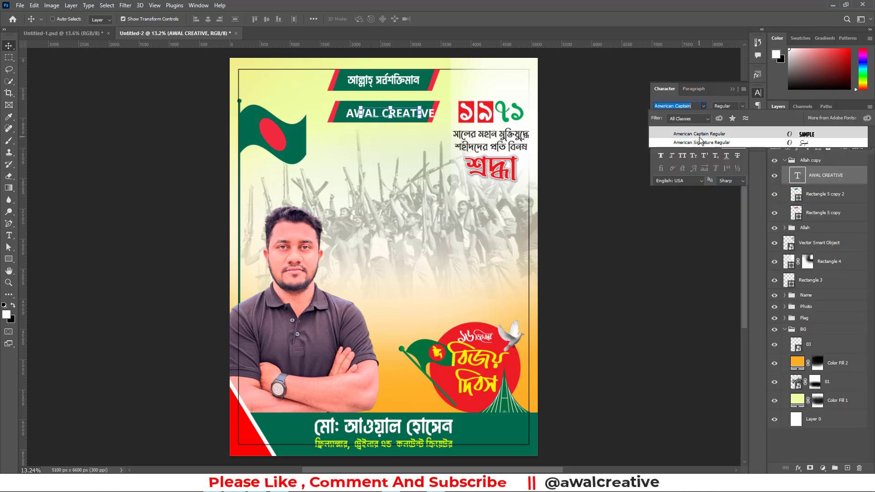
left_click(699, 133)
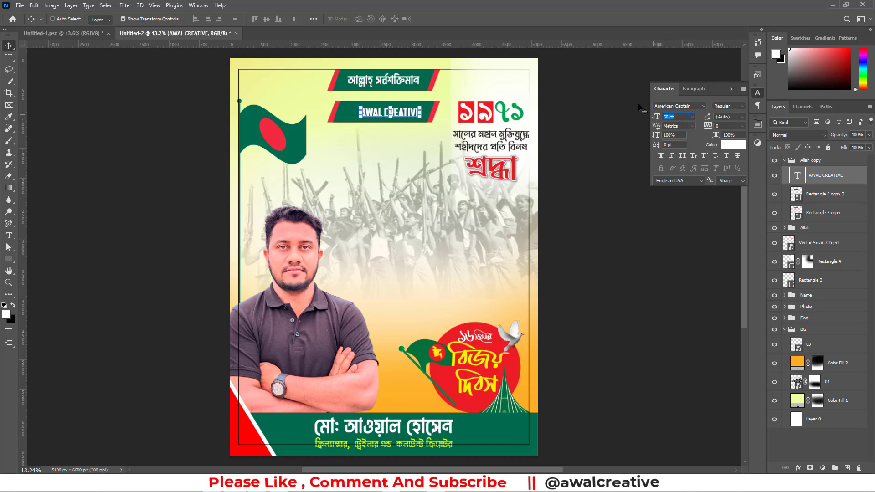
scroll(676, 118, "up", 15)
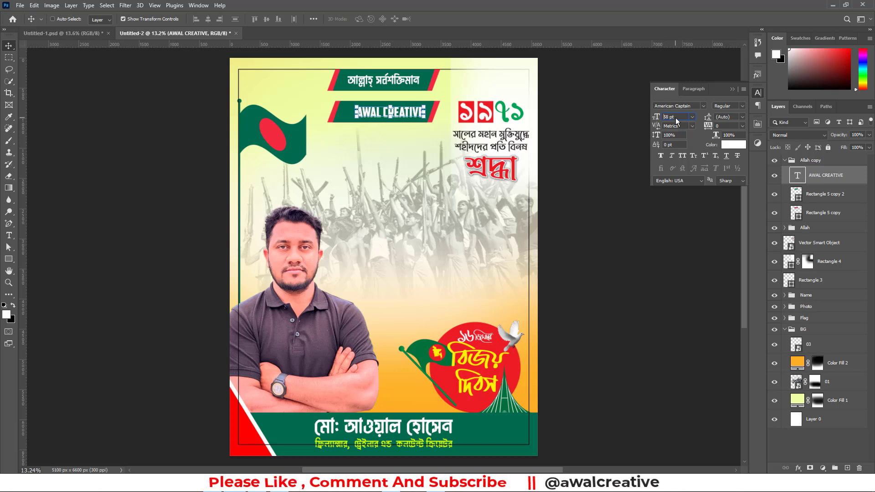
scroll(676, 117, "up", 7)
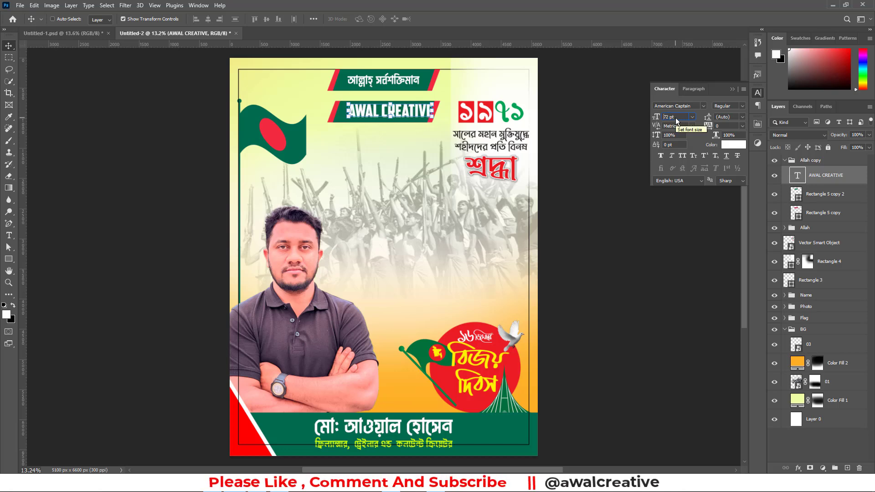
key("Return")
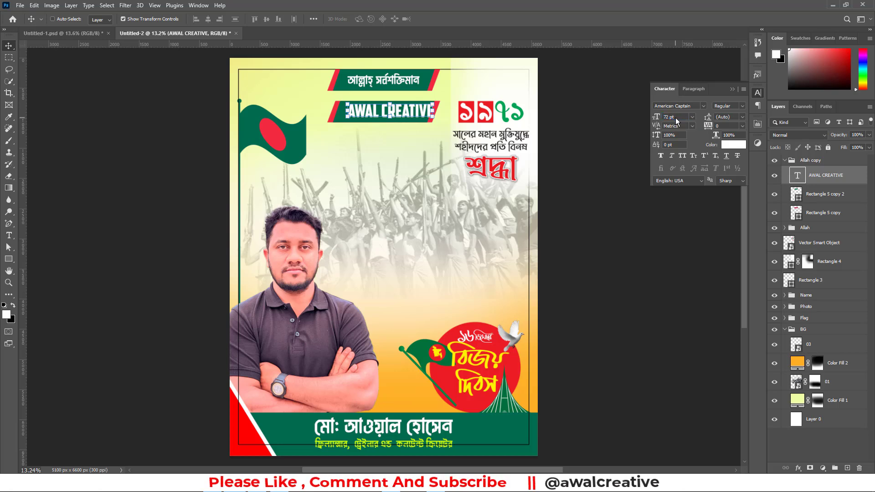
Centre the AWAL CREATIVE text and its two slanted shapes horizontally with each other and on the canvas, then collapse their group
left_click(819, 214, "shift")
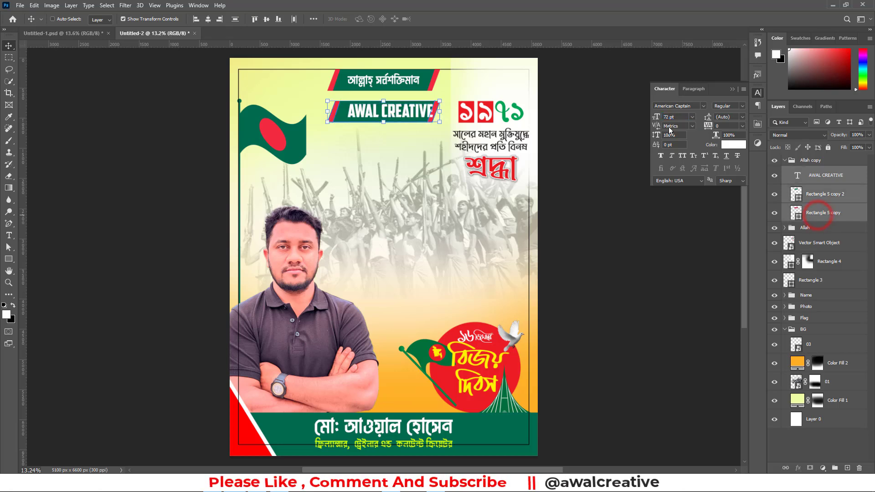
left_click(209, 20)
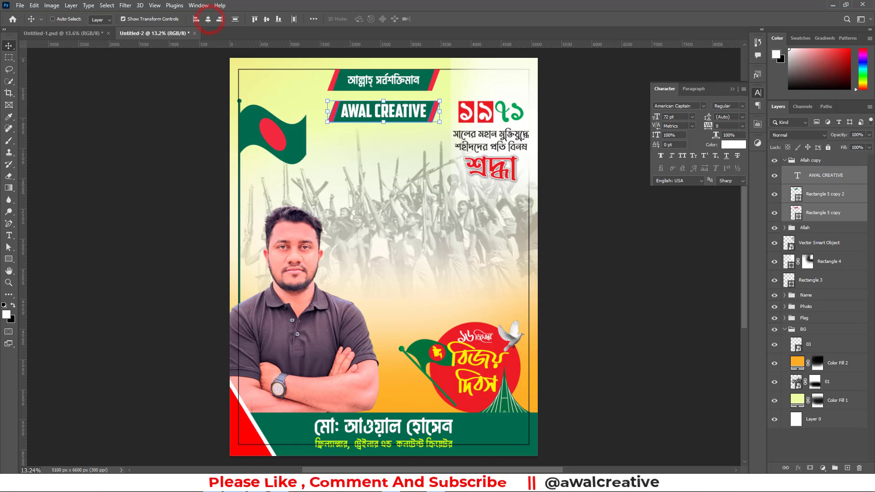
key("ctrl+a")
left_click(208, 20)
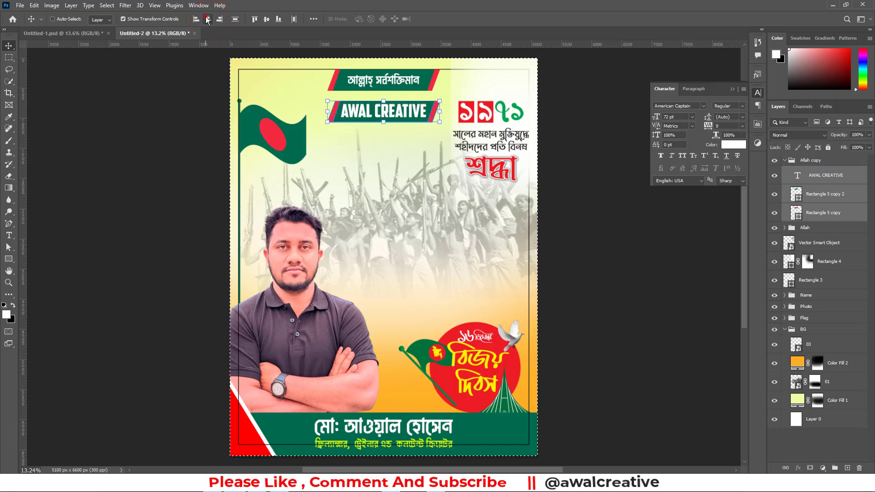
key("ctrl+d")
left_click(732, 89)
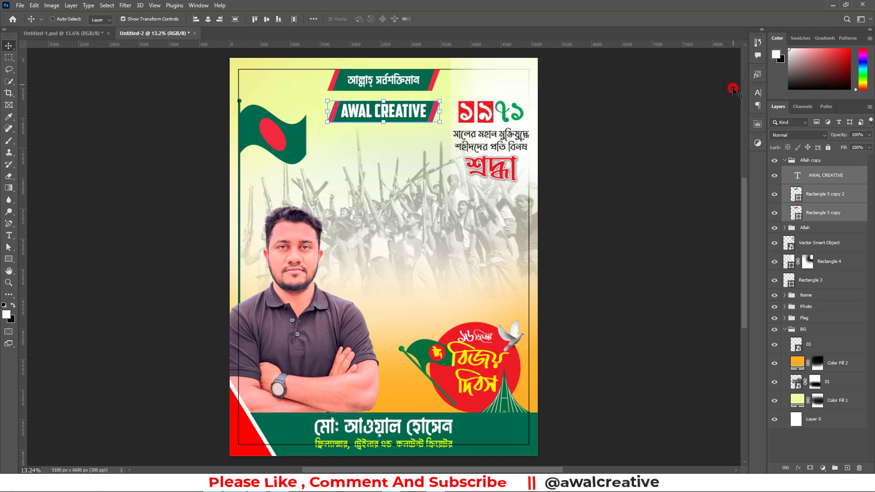
left_click(785, 161)
left_click(852, 417)
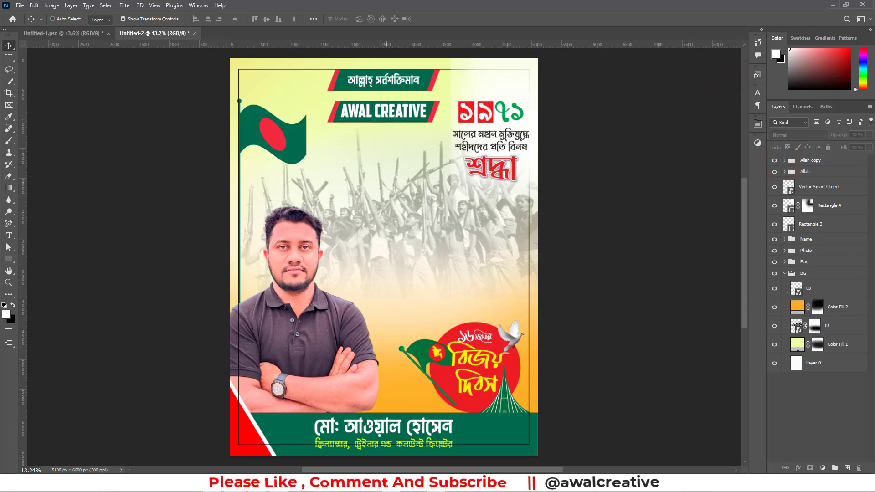
Switch to Notepad, cut the phrase এর পক্ষ থেকে from the notes and return to Photoshop
key("alt+Tab")
left_click_drag(252, 221, 230, 201)
key("ctrl+x")
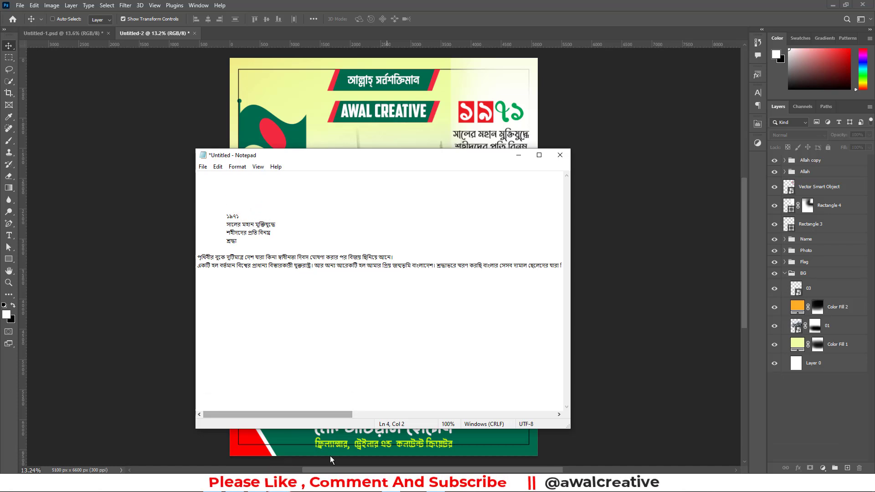
key("alt+Tab")
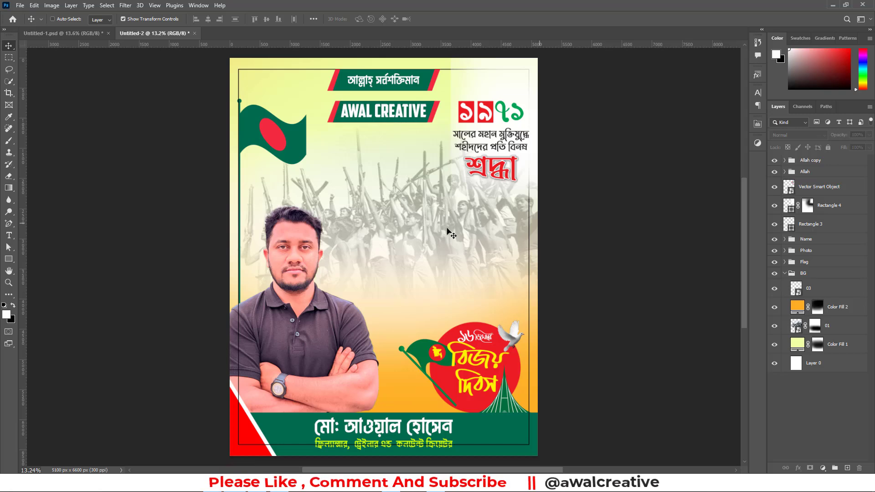
Paste এর পক্ষ থেকে as a new text layer and place it below the AWAL CREATIVE banner
left_click(9, 235)
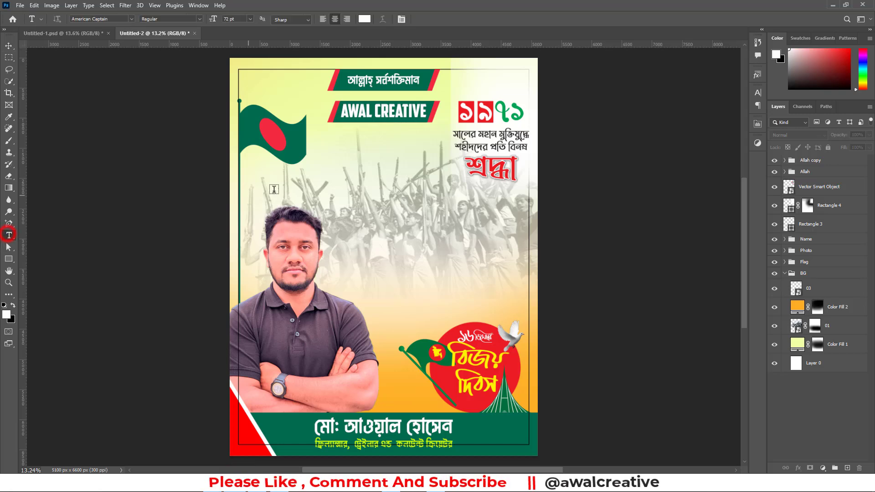
left_click(352, 196)
key("ctrl+v")
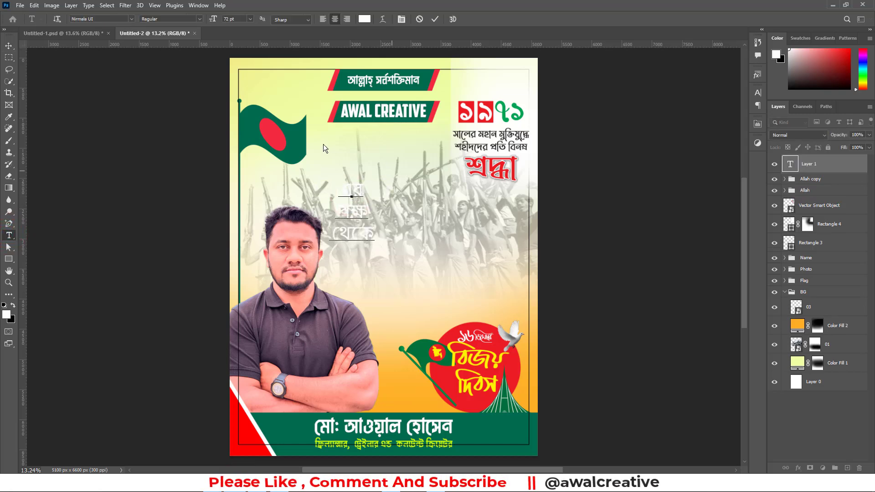
left_click(9, 46)
left_click_drag(356, 208, 372, 158)
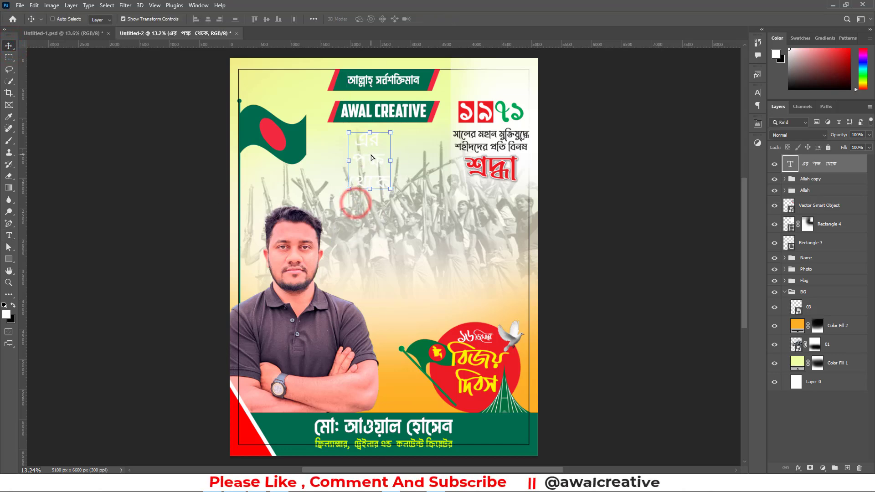
Set the এর পক্ষ থেকে text to the Abu Sayed font and colour it black
left_click(758, 93)
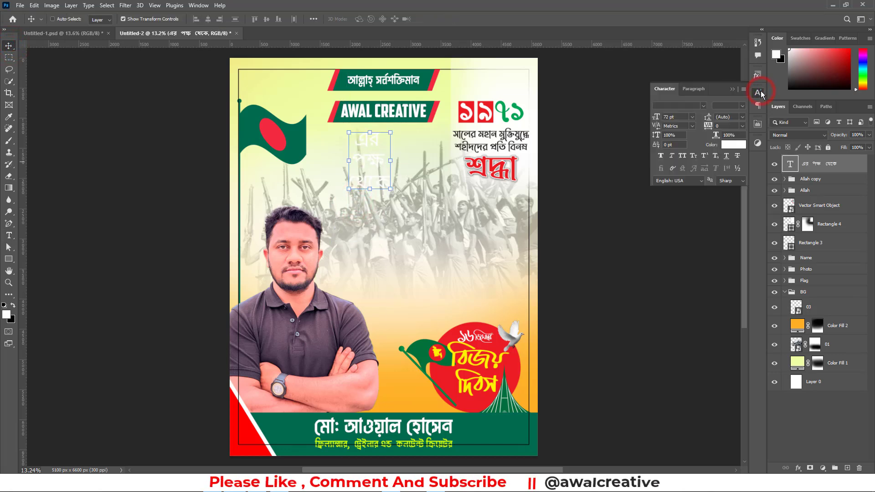
left_click(703, 107)
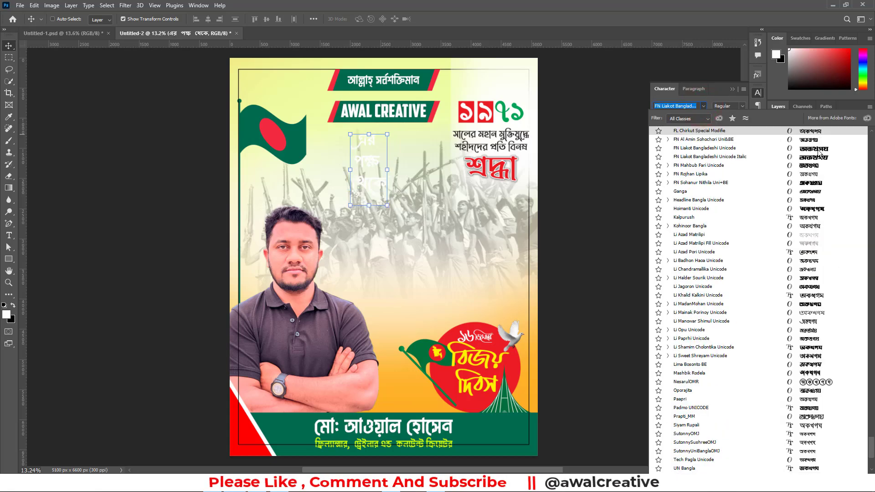
left_click_drag(871, 444, 727, 137)
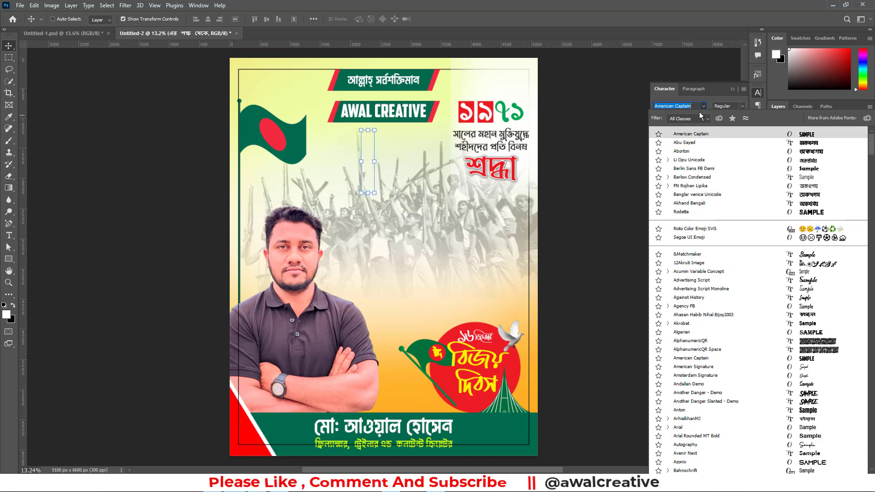
left_click(695, 143)
left_click(743, 146)
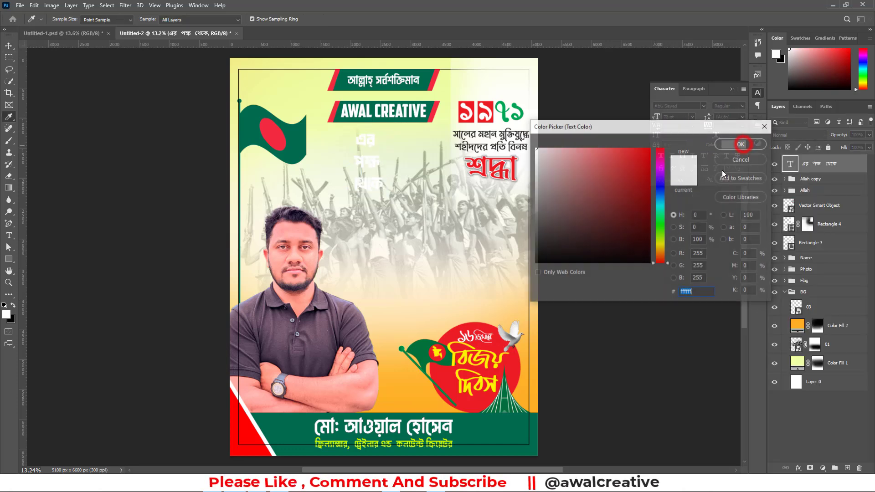
left_click_drag(598, 192, 529, 279)
left_click(731, 148)
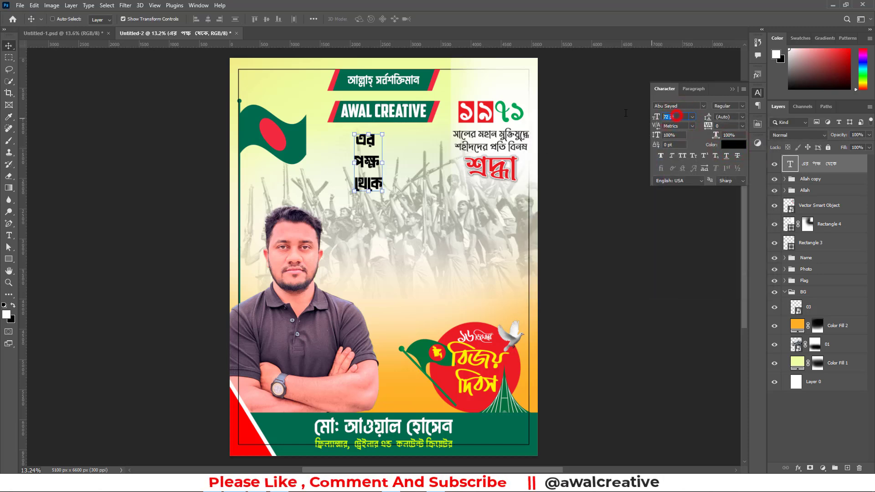
Set the size of the এর পক্ষ থেকে text to 80 pt
left_click(678, 117)
type("80")
key("Return")
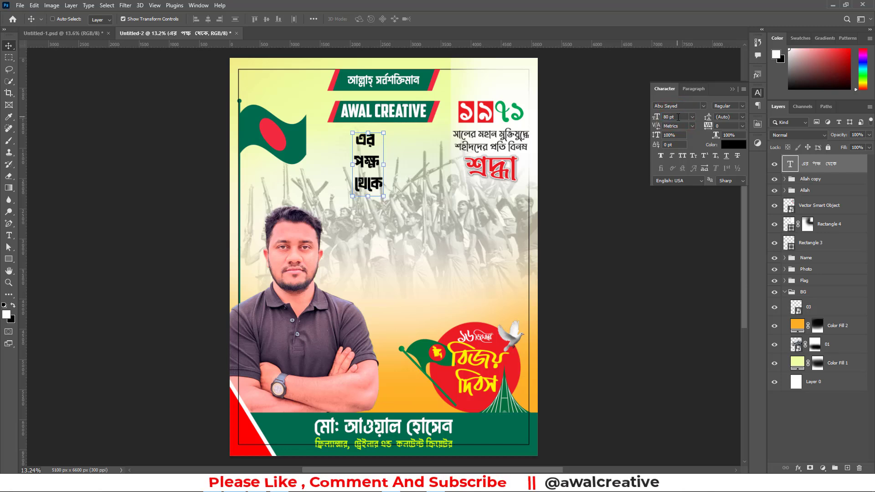
Reduce the leading of the এর পক্ষ থেকে text to 70 pt, keep its layer selected and close the character settings
left_click(743, 118)
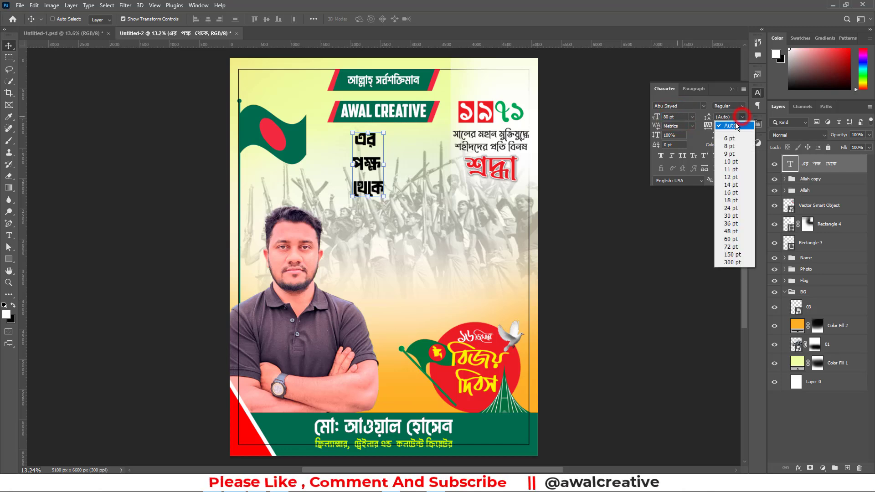
left_click(743, 118)
left_click(728, 117)
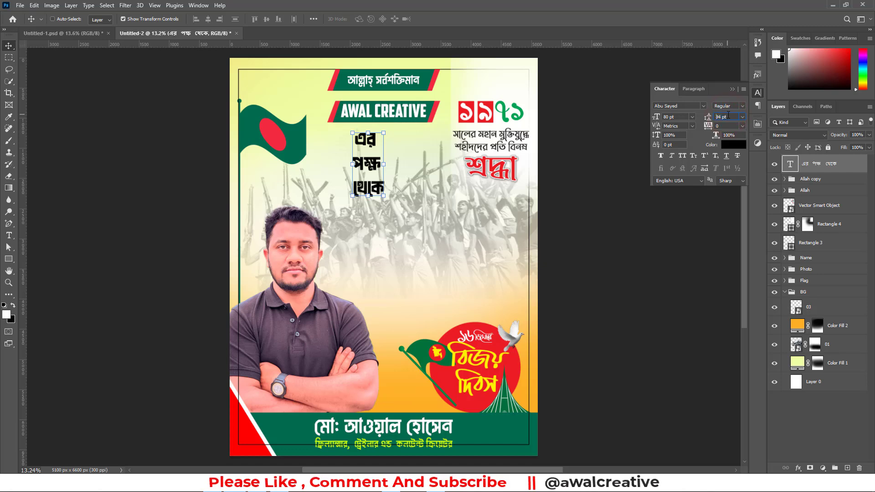
key("Down")
key("Down")
key("Down")
key("Down")
key("Down")
key("Down")
key("Down")
key("Down")
key("Down")
key("Down")
key("Down")
key("Down")
key("Down")
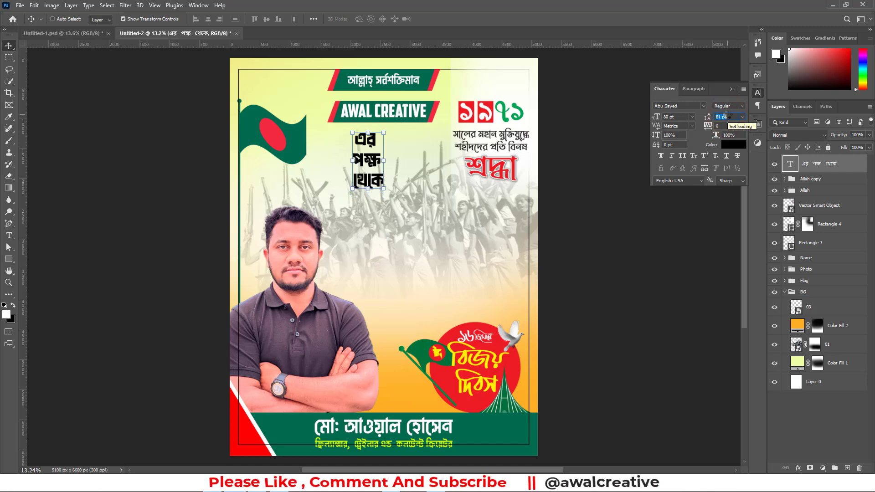
key("Down")
key("Down")
key("Down")
key("Down")
key("Down")
key("Down")
key("Down")
key("Down")
key("Down")
key("Down")
key("Down")
key("Down")
key("Down")
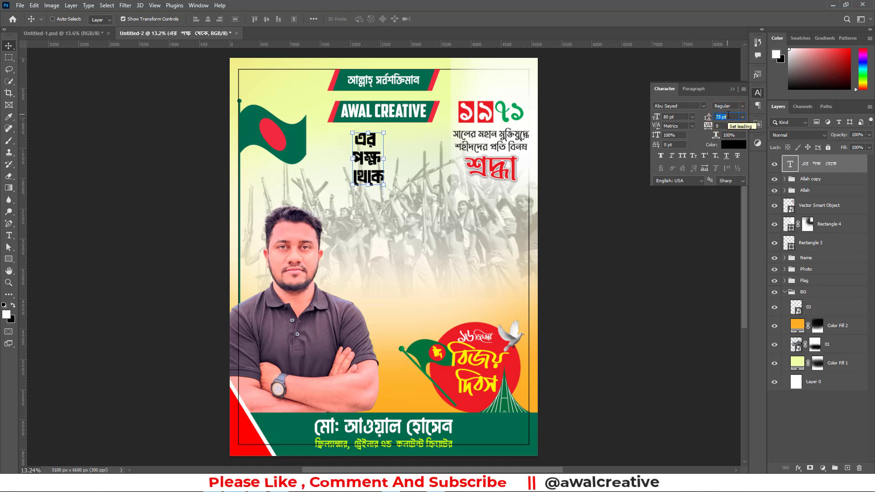
key("Up")
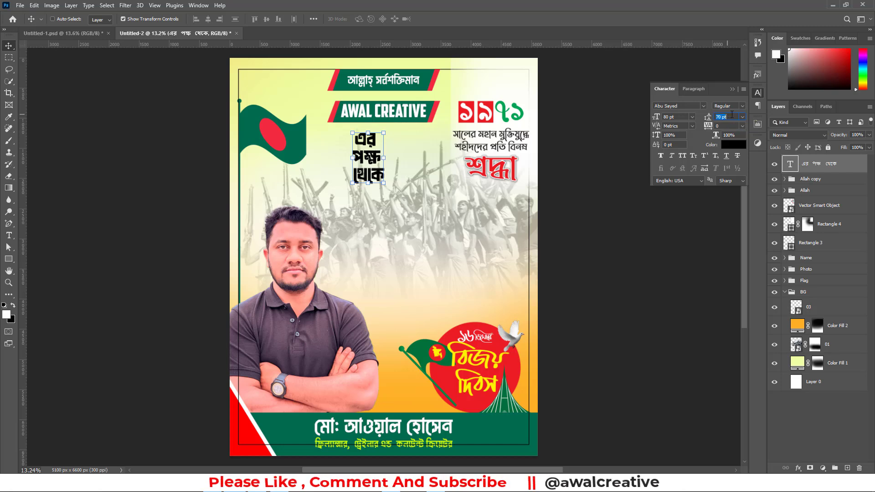
left_click(846, 404)
left_click(801, 164)
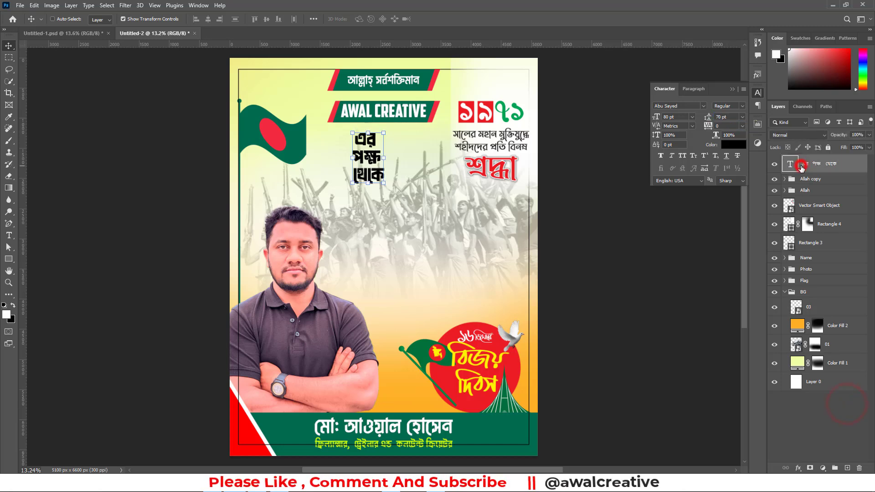
left_click(731, 88)
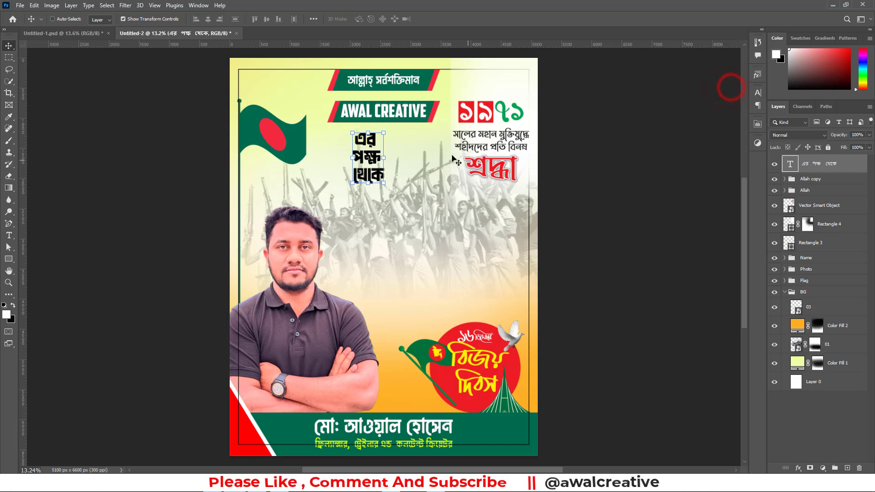
Scale the এর পক্ষ থেকে text to about 135% and place it directly beneath the AWAL CREATIVE banner
left_click_drag(371, 185, 367, 211)
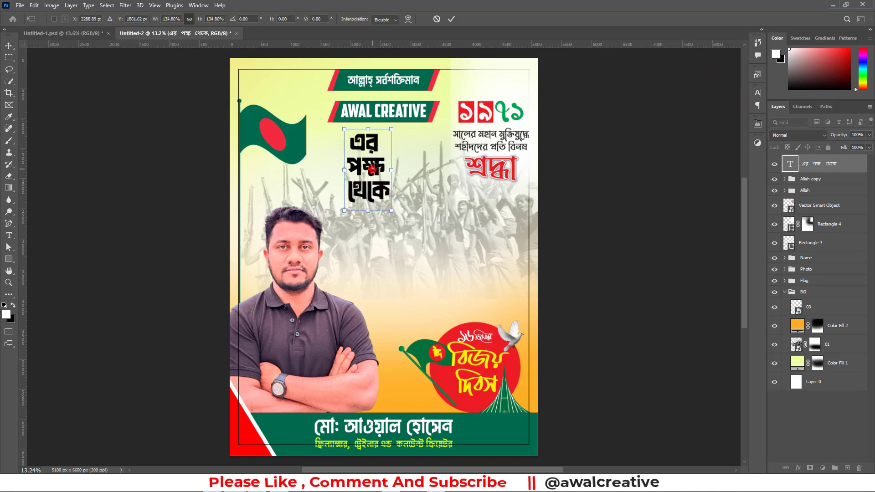
left_click_drag(373, 169, 385, 160)
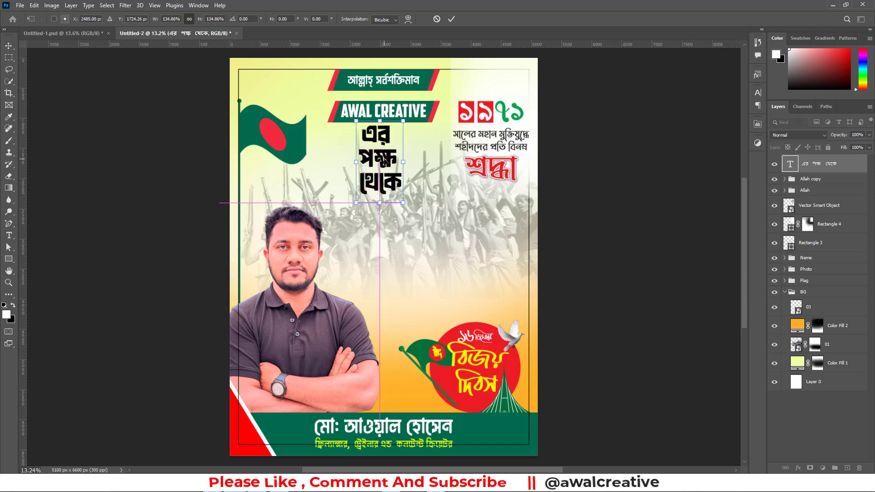
left_click(451, 18)
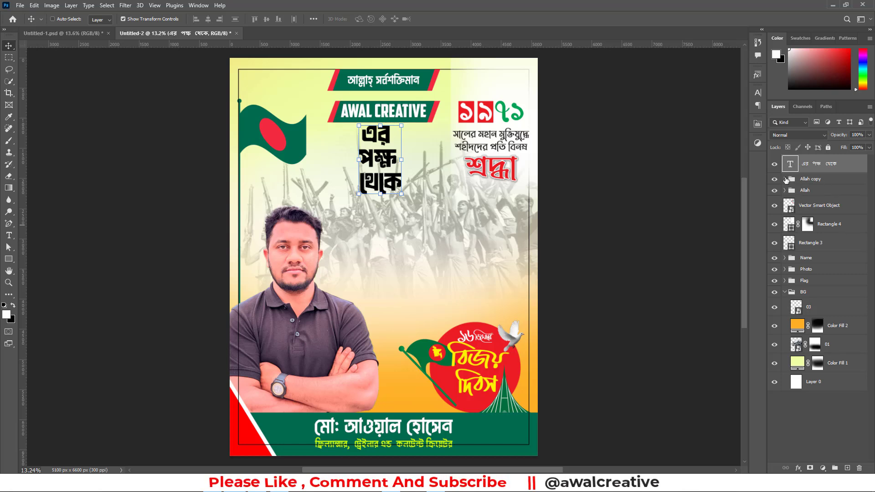
Expand the Allah copy group and move the এর পক্ষ থেকে layer into it above the AWAL CREATIVE text
left_click(785, 179)
left_click(806, 165)
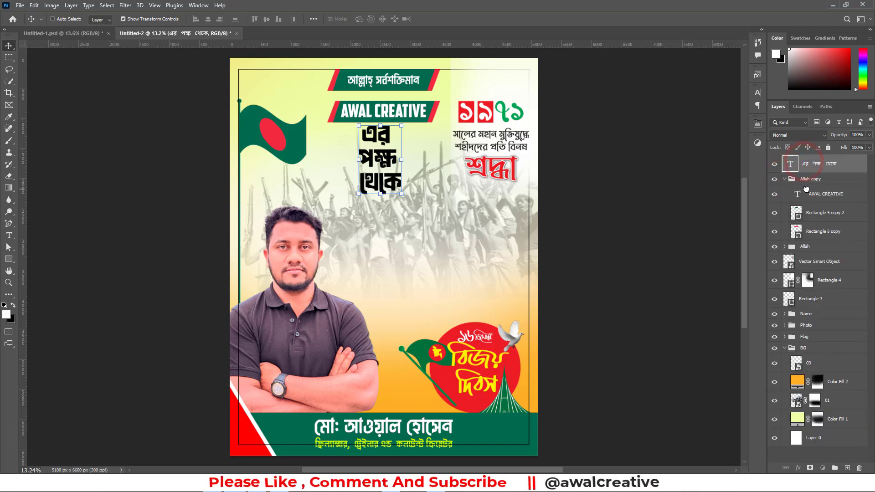
left_click_drag(806, 189, 808, 189)
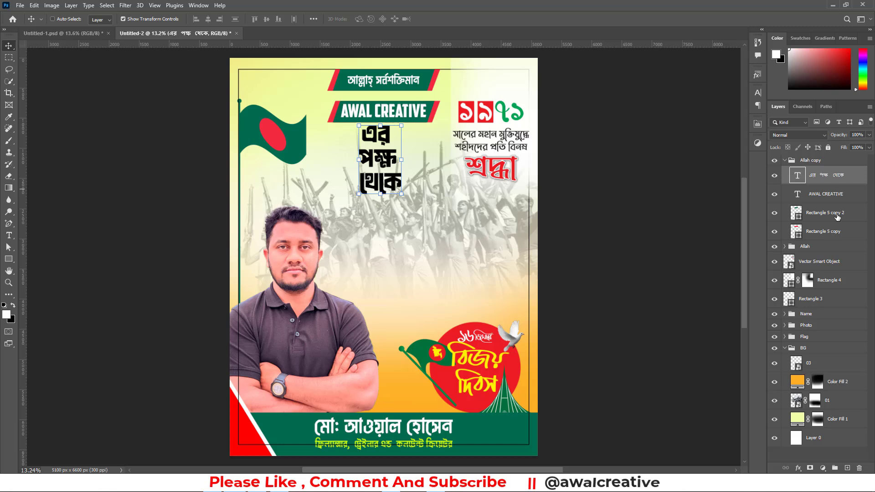
Recolour the rear slanted shape of the AWAL CREATIVE banner to light orange, RGB 255, 207, 123
double_click(796, 231)
left_click(558, 160)
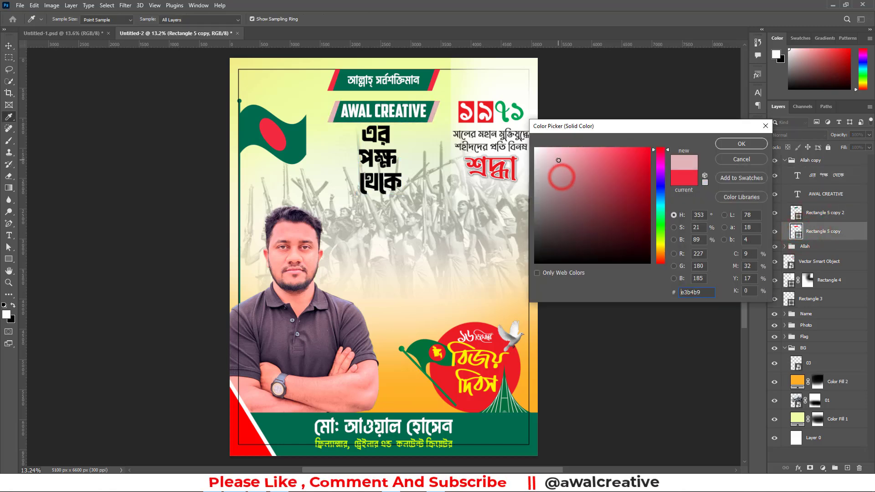
left_click(660, 238)
left_click(592, 169)
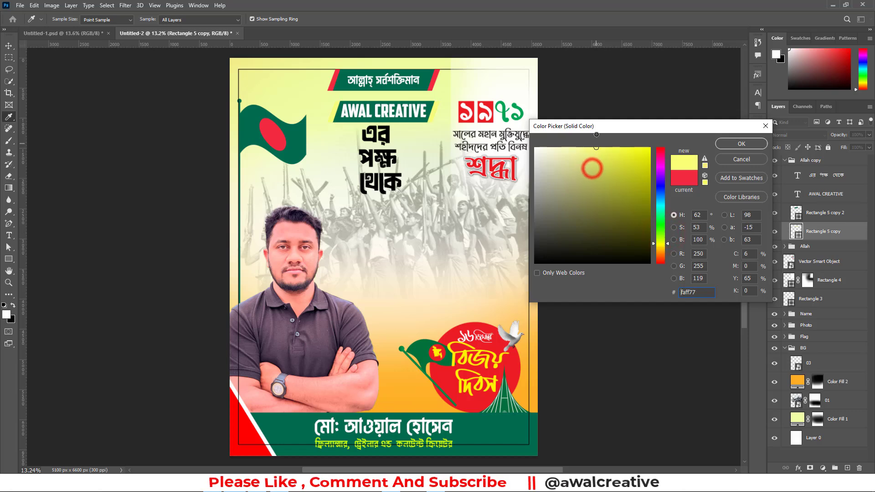
left_click(457, 241)
left_click(428, 392)
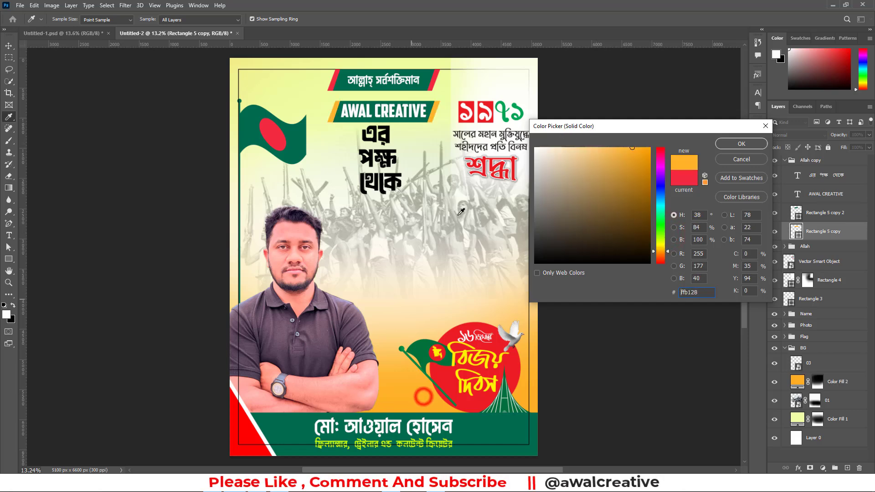
left_click_drag(624, 155, 594, 146)
left_click(730, 143)
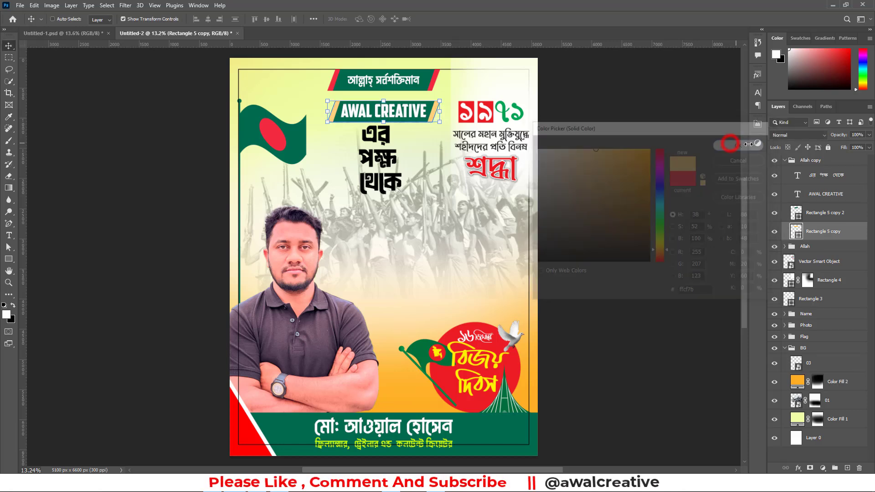
Try near-black and red fills on the AWAL CREATIVE banner's front shape, and settle on the green sampled from the upper banner
left_click(797, 217)
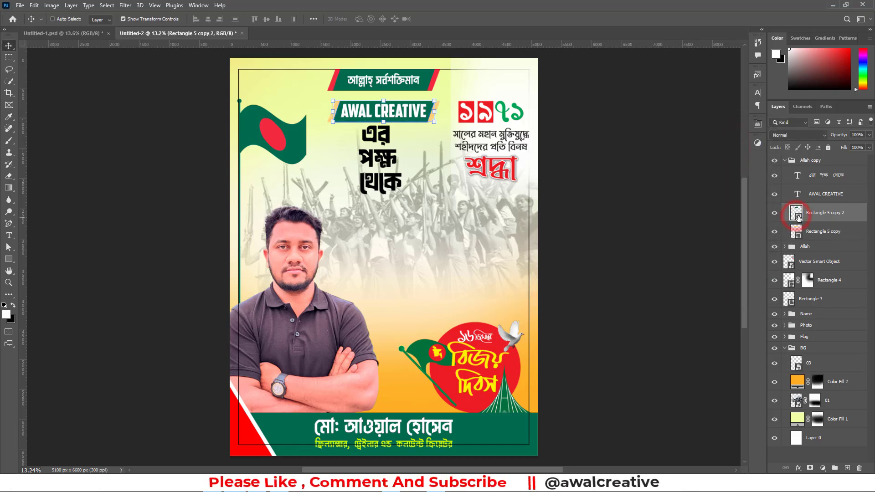
double_click(796, 216)
mouse_move(620, 185)
left_mouse_down()
mouse_move(625, 156)
mouse_move(606, 156)
mouse_move(532, 251)
left_mouse_up()
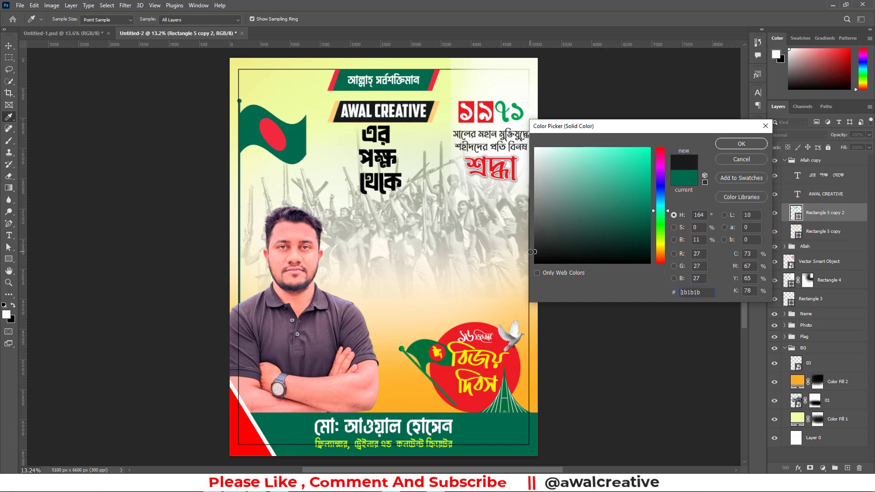
left_click(436, 75)
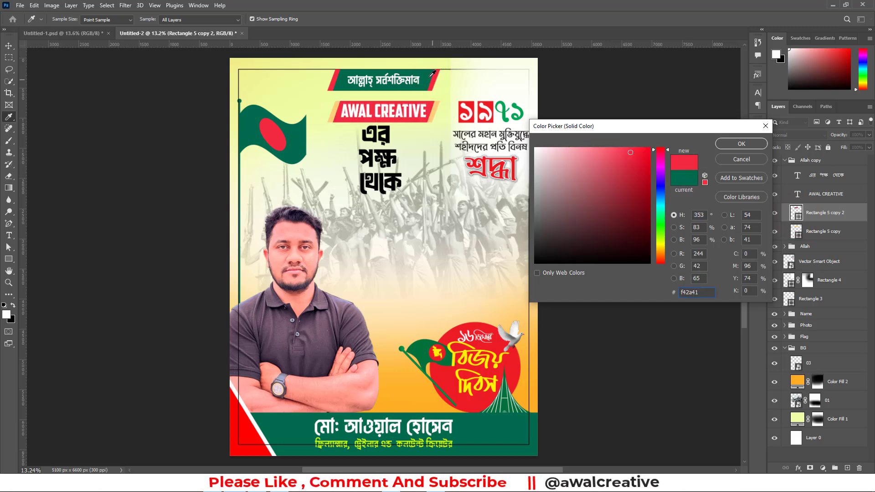
left_click(428, 74)
left_click(724, 143)
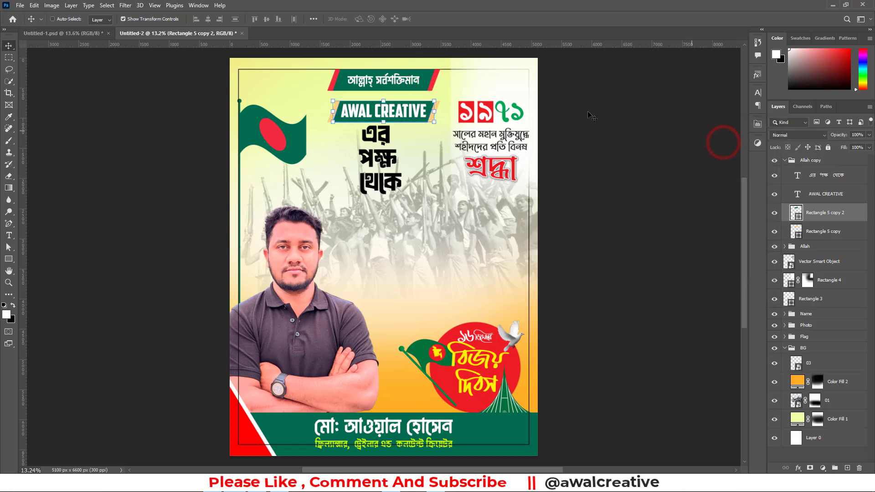
Collapse the BG group and draw a rectangle about 1465 × 1821 px over the AWAL CREATIVE banner and the phrase below it
left_click(784, 349)
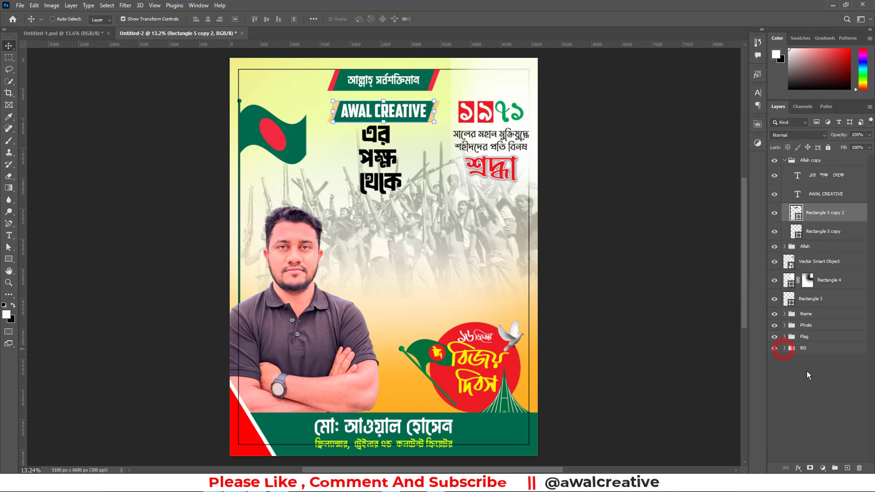
left_click(807, 371)
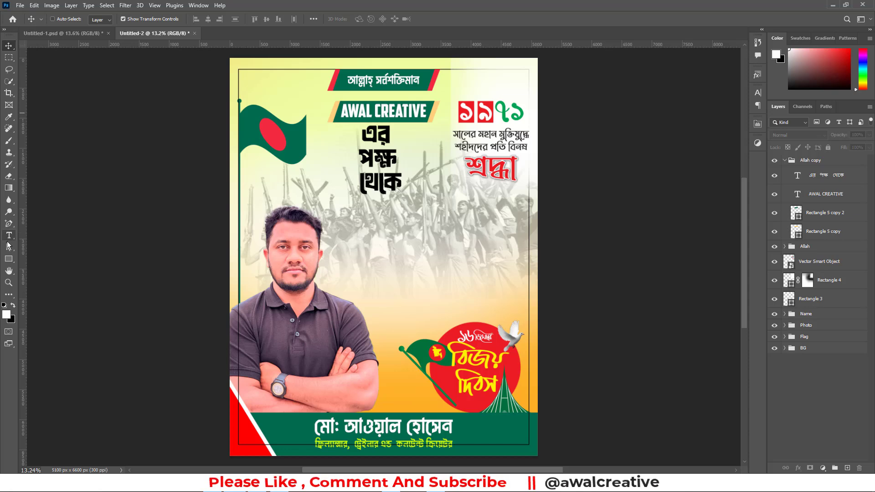
left_click(9, 259)
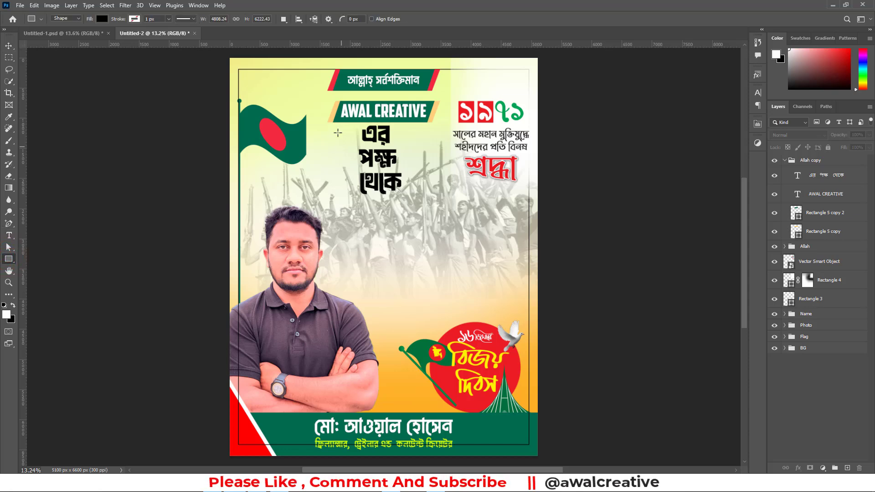
left_click_drag(334, 100, 423, 210)
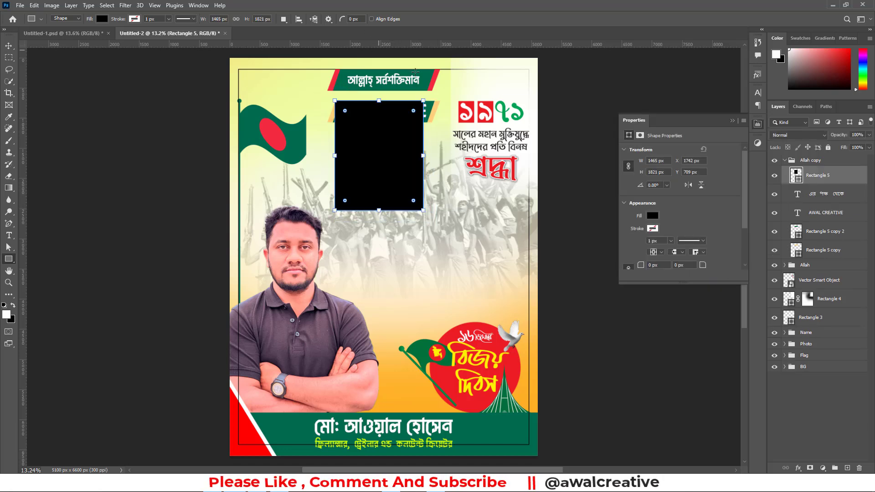
Fill the new rectangle with white and move its layer beneath the banner shapes in the Allah copy group
left_click(652, 216)
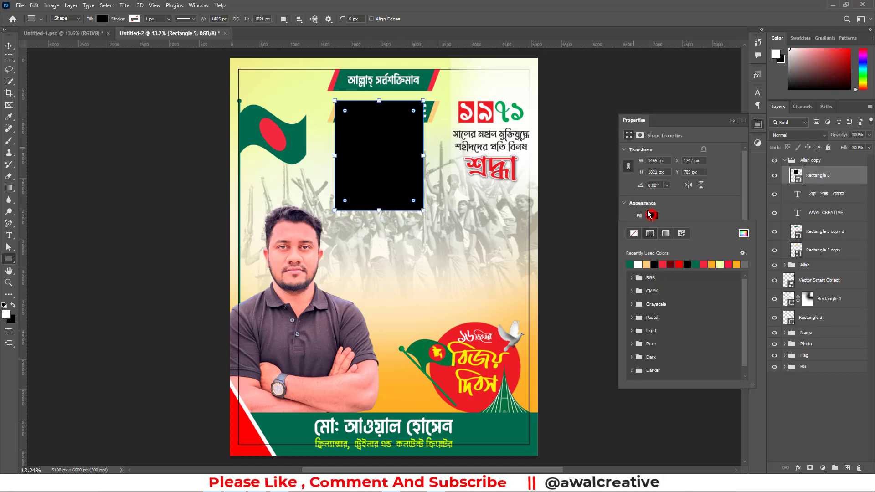
left_click(639, 264)
left_click(732, 120)
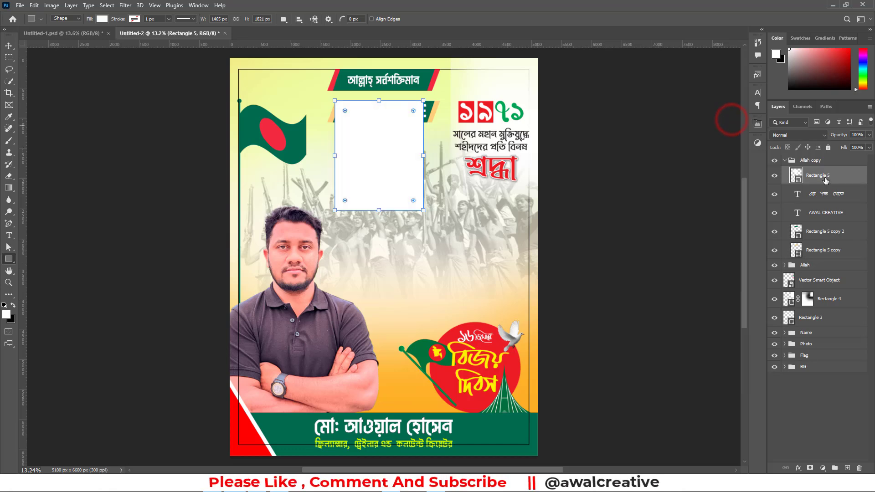
left_click_drag(825, 181, 827, 258)
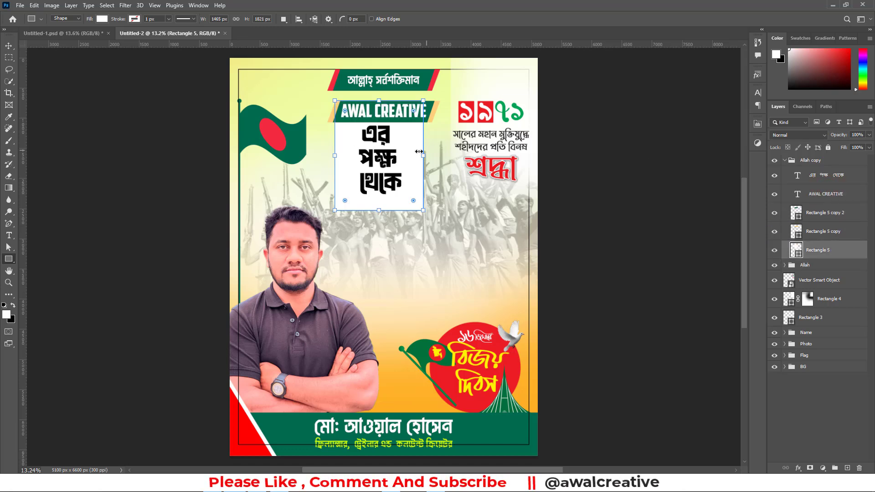
Adjust both sides of the white rectangle to a width of about 1548 px, ending at the green shape's upper-right corner
left_click_drag(434, 156, 435, 158)
mouse_move(337, 153)
left_mouse_down()
mouse_move(329, 154)
mouse_move(351, 155)
mouse_move(341, 155)
left_mouse_up()
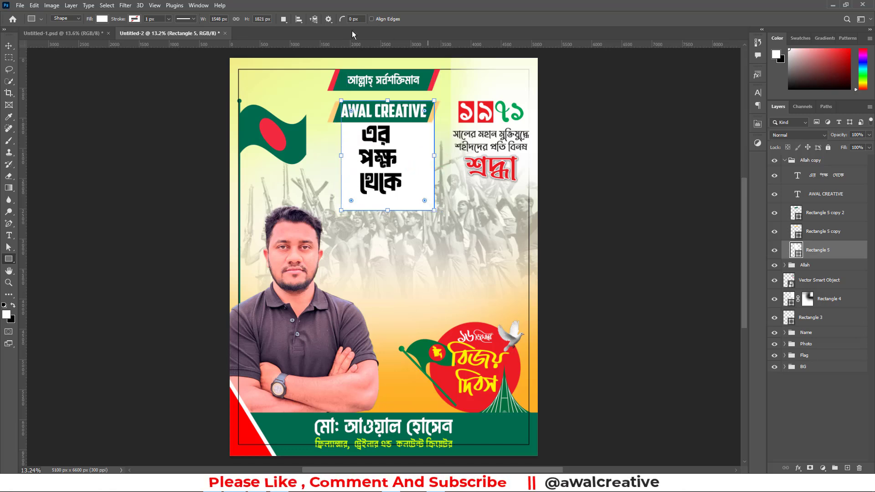
left_click(8, 46)
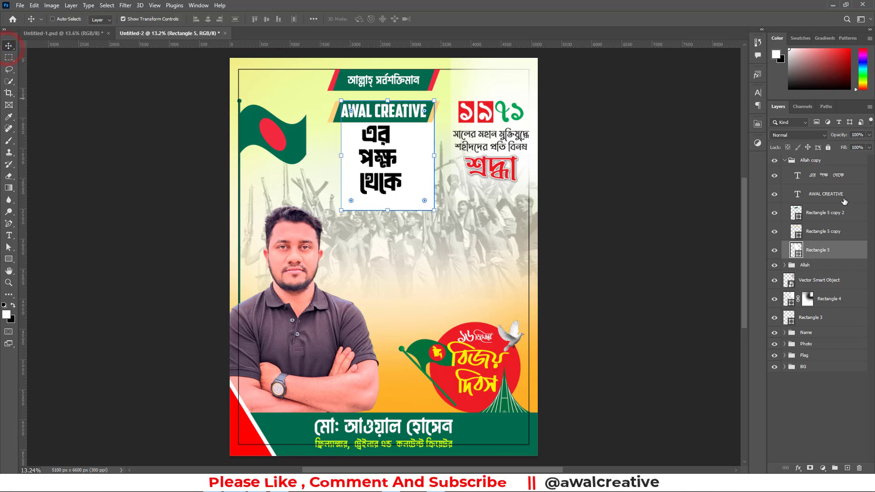
Align the AWAL CREATIVE text, the phrase below it, the banner shapes and the white rectangle on their horizontal centres
left_click(819, 180, "shift")
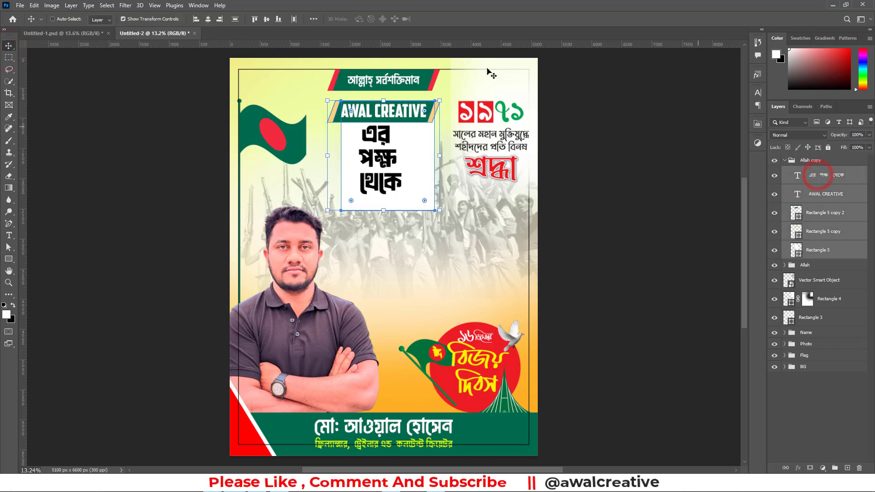
left_click(208, 20)
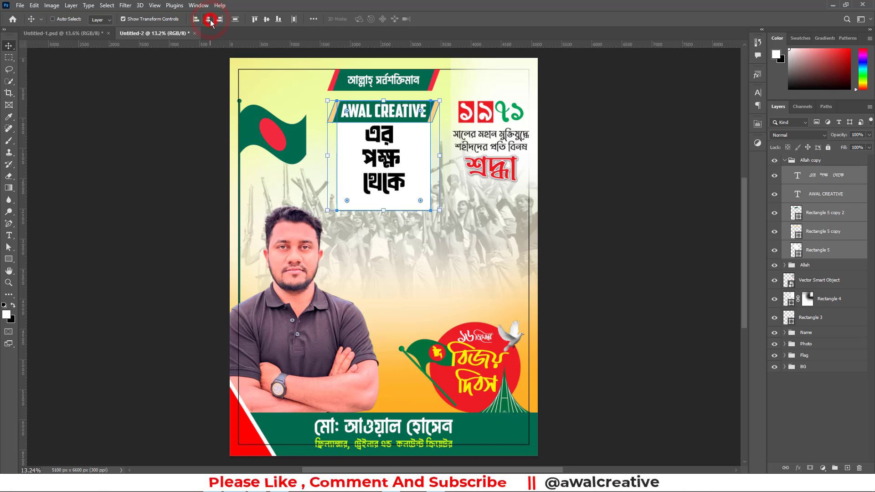
key("ctrl+a")
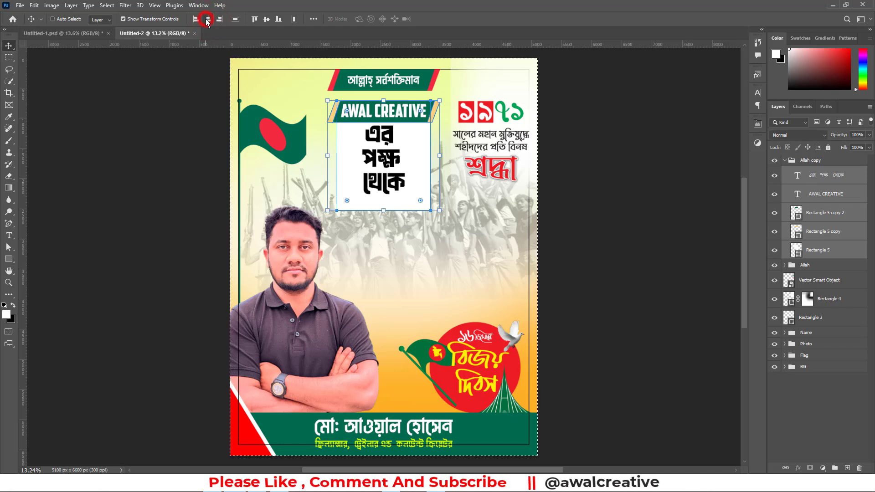
key("ctrl+d")
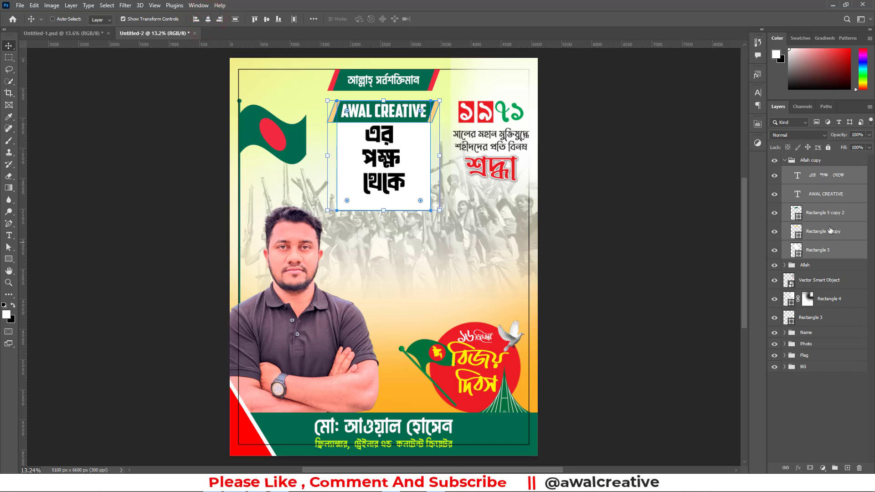
Add a layer mask to the white rectangle and fade its side and lower edges with a soft black brush at 20% opacity
left_click(820, 250)
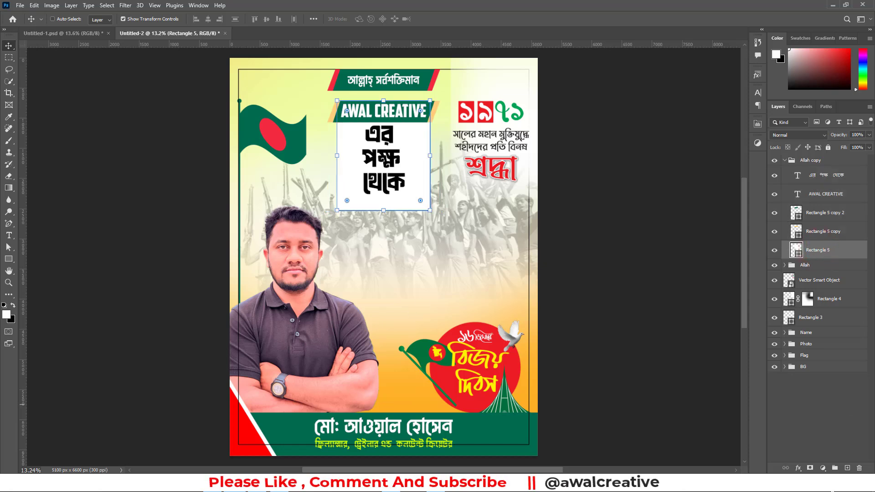
left_click(810, 468)
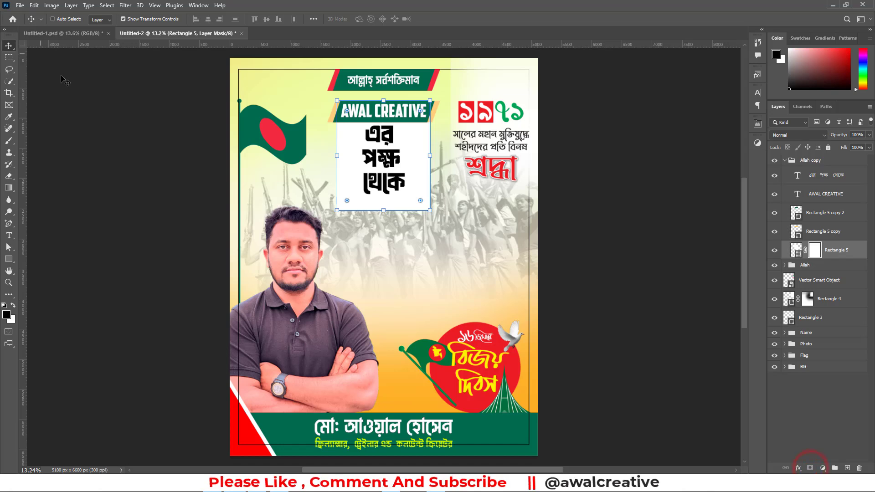
left_click(9, 140)
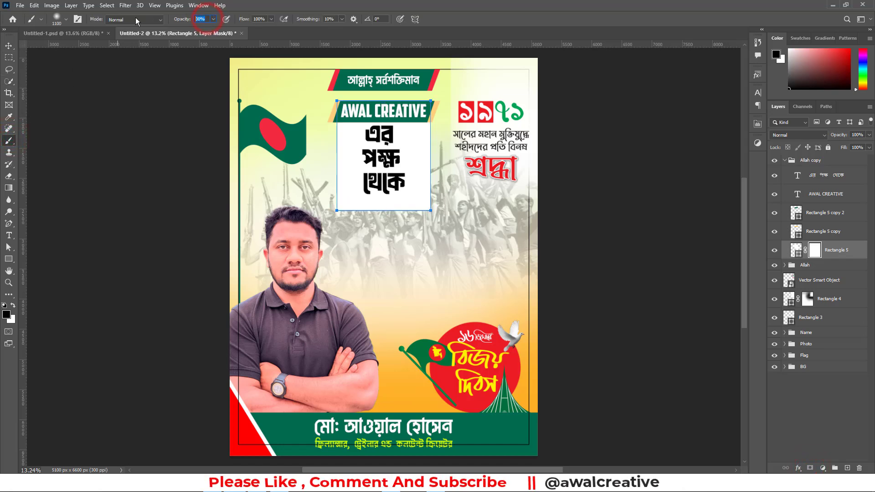
type("1")
type("0")
key("Return")
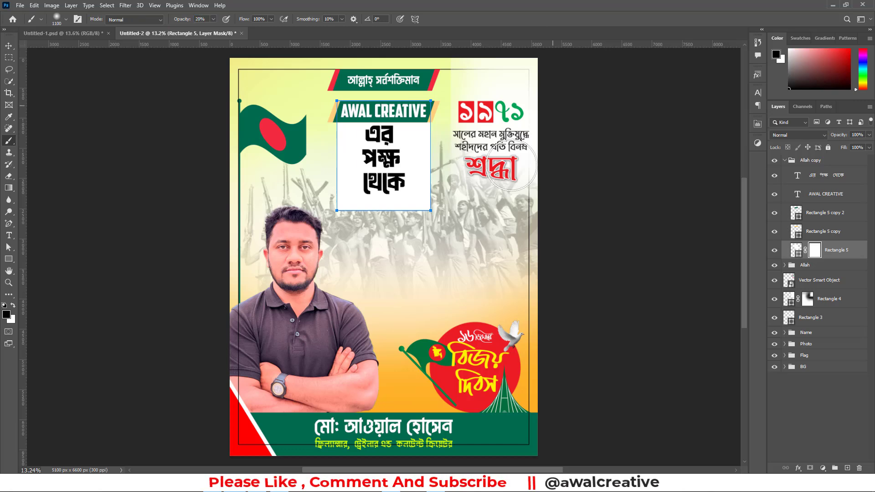
left_click_drag(440, 178, 417, 274)
left_click_drag(433, 192, 404, 292)
left_click_drag(439, 246, 414, 296)
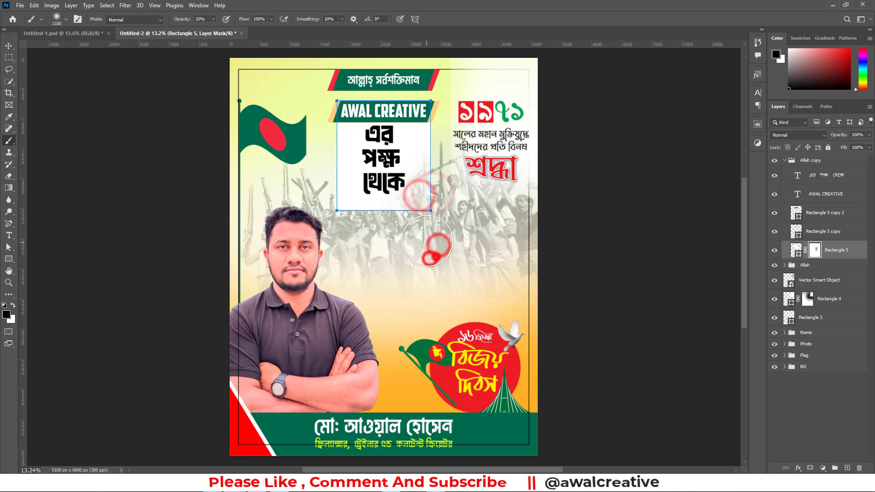
left_click_drag(416, 258, 404, 292)
left_click_drag(428, 223, 415, 264)
mouse_move(462, 139)
left_mouse_down()
mouse_move(444, 182)
mouse_move(435, 178)
left_mouse_up()
left_click_drag(455, 148, 442, 182)
left_click_drag(453, 118, 433, 196)
left_click_drag(449, 183, 439, 248)
mouse_move(329, 218)
left_mouse_down()
mouse_move(337, 198)
mouse_move(344, 214)
left_mouse_up()
mouse_move(355, 236)
left_mouse_down()
mouse_move(360, 219)
mouse_move(367, 244)
left_mouse_up()
mouse_move(390, 249)
left_mouse_down()
mouse_move(393, 235)
mouse_move(364, 228)
left_mouse_up()
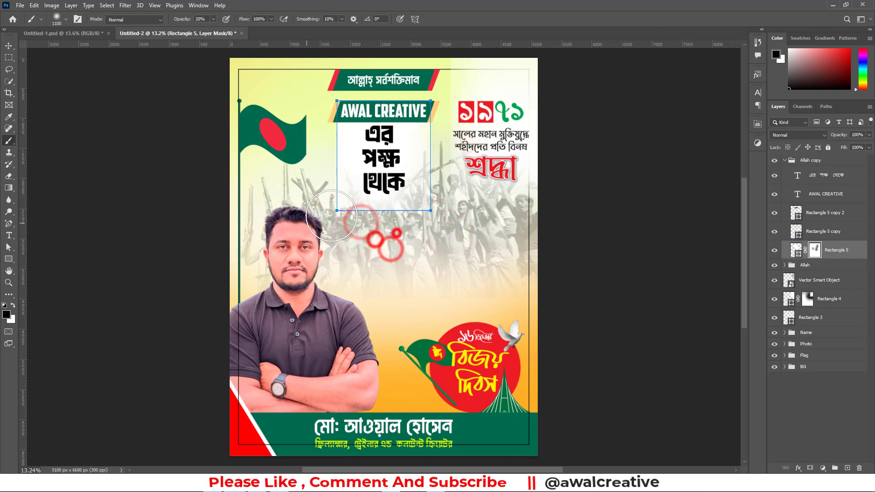
left_click_drag(314, 122, 315, 113)
left_click_drag(317, 83, 323, 148)
left_click_drag(322, 140, 314, 209)
left_click_drag(312, 185, 344, 246)
left_click_drag(438, 111, 455, 168)
left_click_drag(451, 216, 451, 255)
mouse_move(441, 231)
left_mouse_down()
mouse_move(451, 202)
mouse_move(423, 229)
left_mouse_up()
mouse_move(415, 230)
left_mouse_down()
mouse_move(384, 243)
mouse_move(336, 220)
left_mouse_up()
left_click_drag(328, 225, 312, 249)
left_click_drag(384, 256, 394, 248)
left_click_drag(397, 243, 399, 256)
left_click_drag(437, 227, 449, 239)
left_click(820, 406)
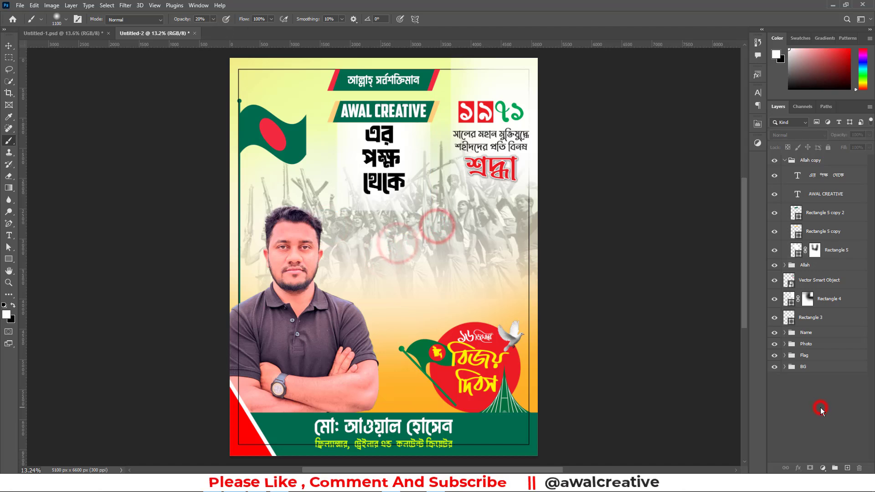
Paint more black around the sides and lower edge of the white rectangle's mask, and collapse the Allah copy group
left_click(813, 251)
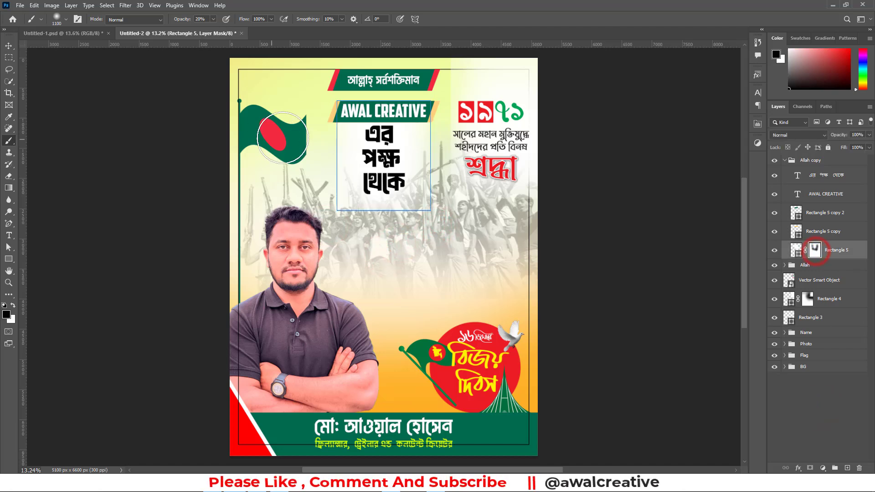
left_click_drag(315, 115, 308, 179)
left_click_drag(311, 135, 313, 166)
left_click_drag(318, 149, 316, 159)
left_click_drag(315, 157, 319, 173)
mouse_move(323, 187)
left_mouse_down()
mouse_move(324, 244)
mouse_move(364, 239)
left_mouse_up()
mouse_move(388, 233)
left_mouse_down()
mouse_move(414, 236)
mouse_move(437, 225)
left_mouse_up()
left_click_drag(449, 211, 455, 164)
left_click_drag(456, 155, 457, 128)
left_click_drag(454, 130, 449, 120)
left_click_drag(445, 119, 446, 111)
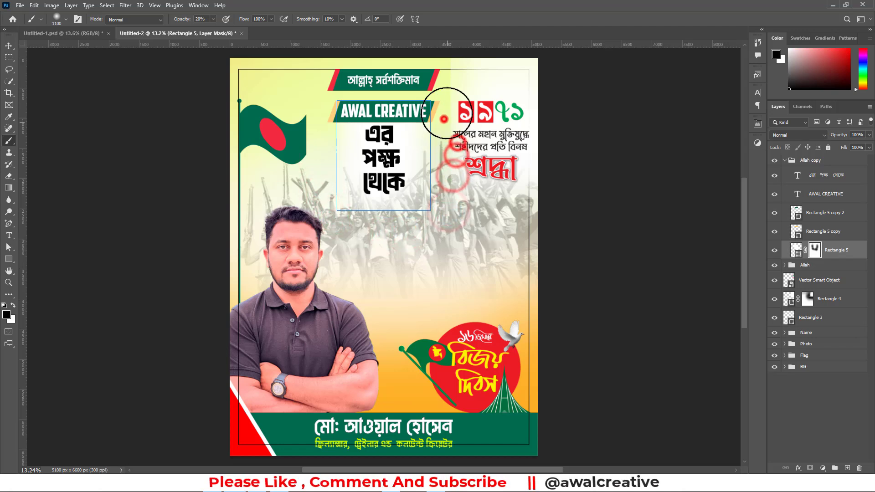
left_click_drag(440, 196, 433, 235)
mouse_move(417, 241)
left_mouse_down()
mouse_move(354, 242)
mouse_move(344, 230)
left_mouse_up()
left_click_drag(340, 226, 327, 223)
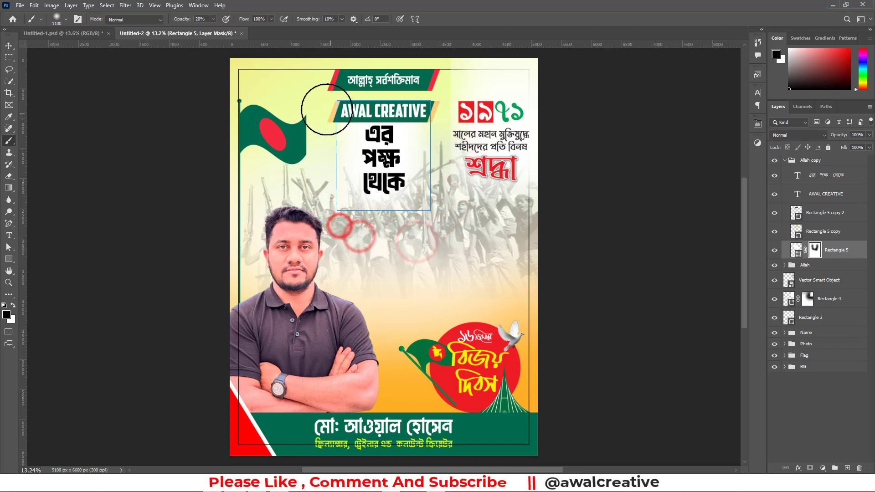
left_click_drag(325, 112, 320, 159)
mouse_move(324, 187)
left_mouse_down()
mouse_move(322, 221)
mouse_move(365, 242)
left_mouse_up()
mouse_move(401, 246)
left_mouse_down()
mouse_move(406, 235)
mouse_move(424, 241)
left_mouse_up()
left_click_drag(431, 227, 440, 265)
left_click(835, 409)
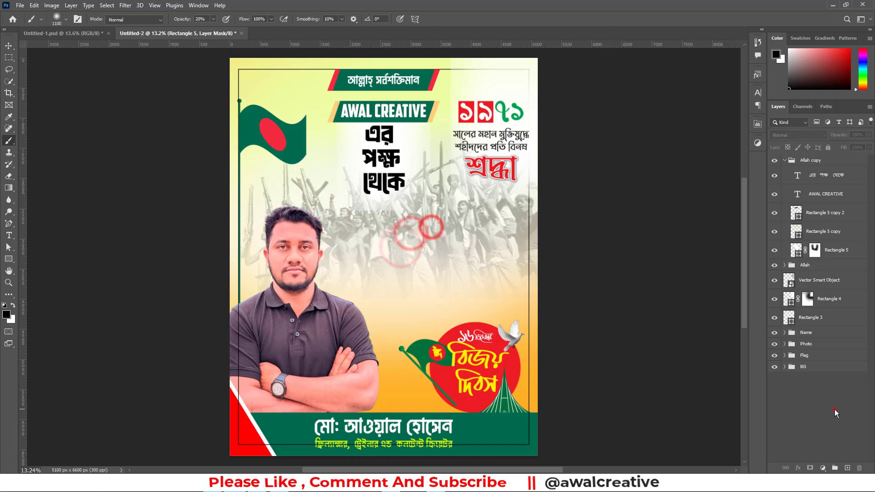
key("x")
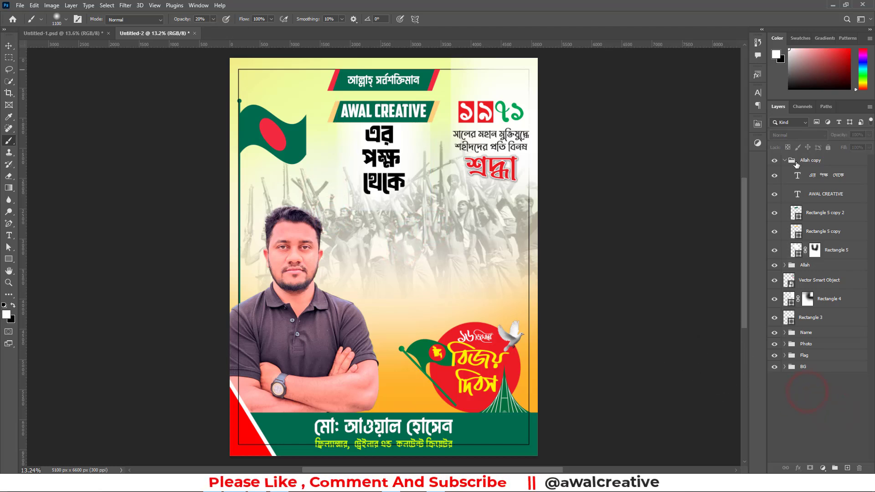
left_click(784, 161)
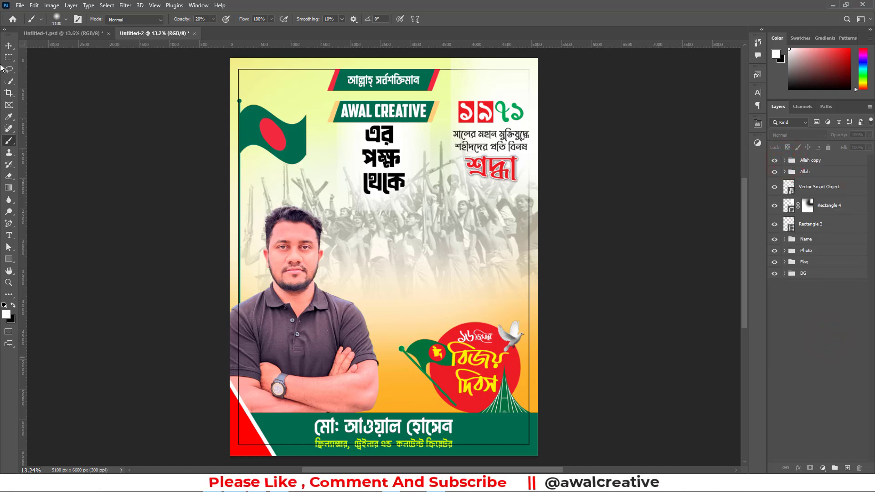
left_click(9, 46)
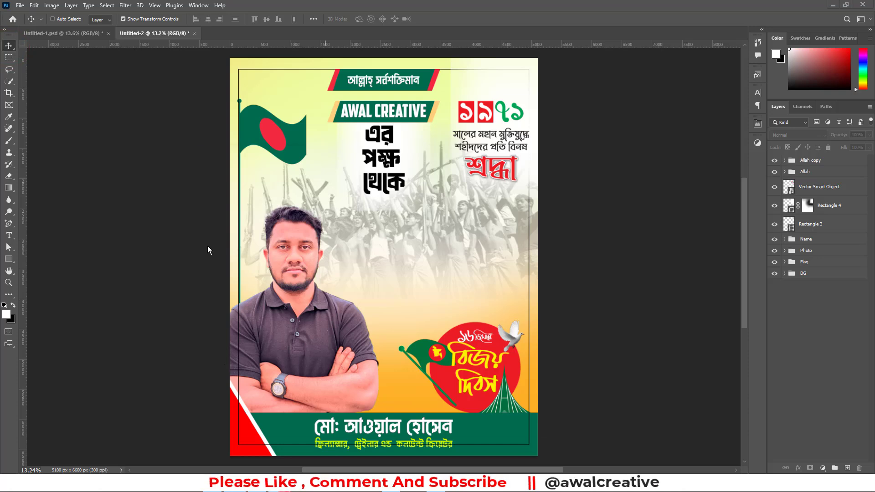
Switch to Notepad, delete the lines above the Victory Day paragraph, cut the remaining text and minimise the window
key("alt+Tab")
left_click(199, 257)
left_click_drag(259, 242, 58, 75)
key("BackSpace")
key("Delete")
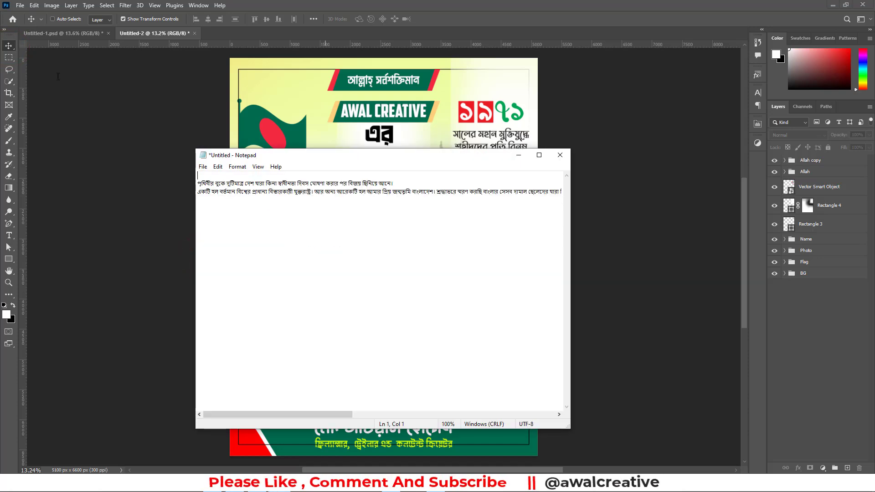
key("Delete")
key("ctrl+a")
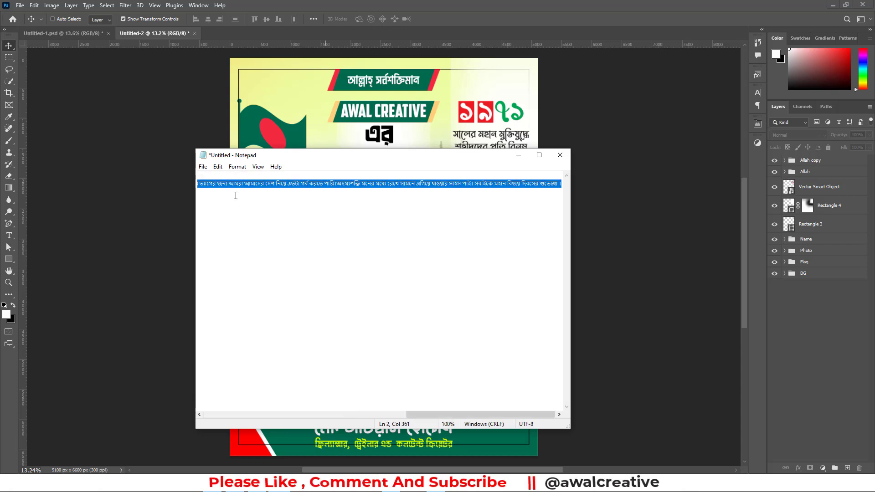
key("ctrl+x")
left_click(518, 155)
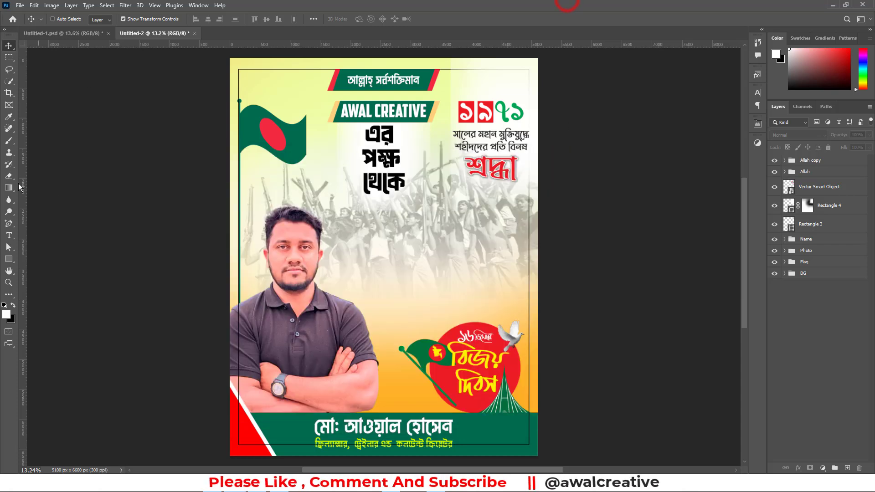
Create a text box beside the portrait, ending at the right margin frame, and paste the Victory Day paragraph into it
left_click(8, 235)
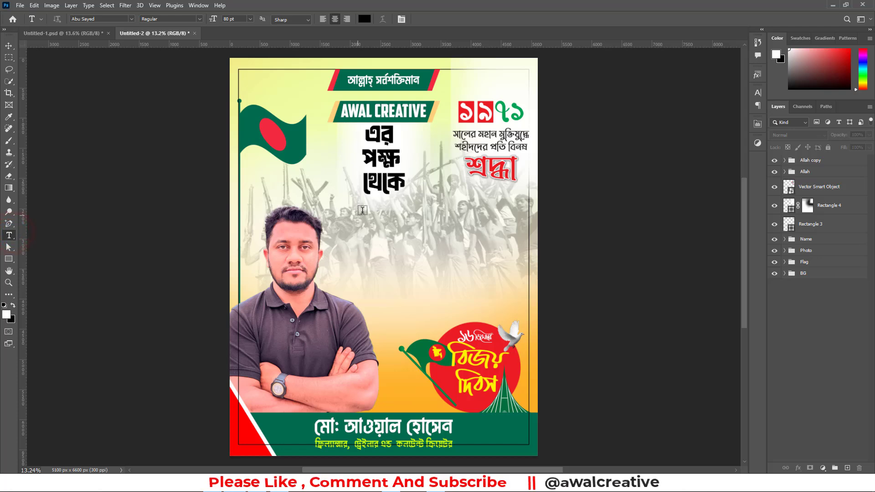
left_click_drag(355, 199, 529, 298)
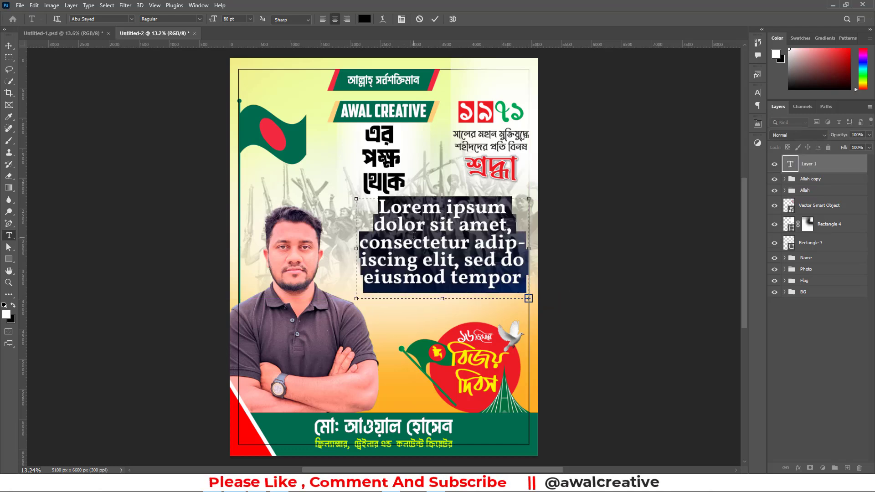
key("ctrl+v")
Set the whole pasted paragraph to 12 pt with Auto leading
key("ctrl+a")
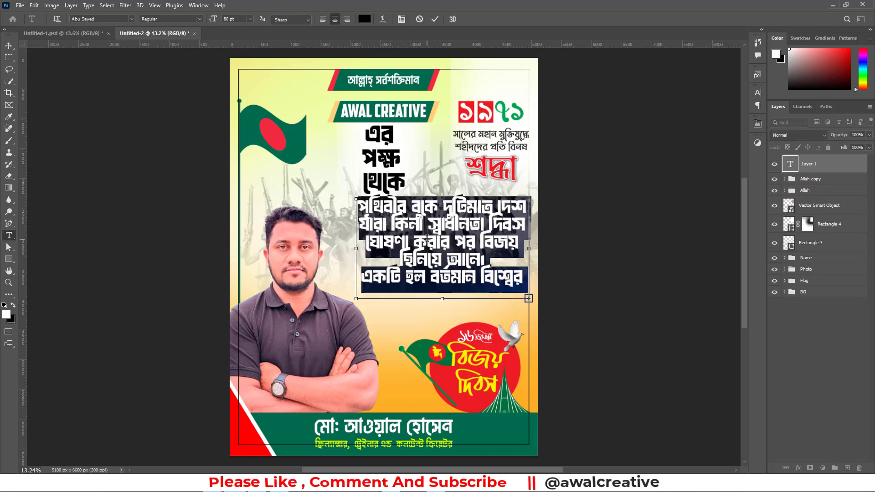
left_click(231, 18)
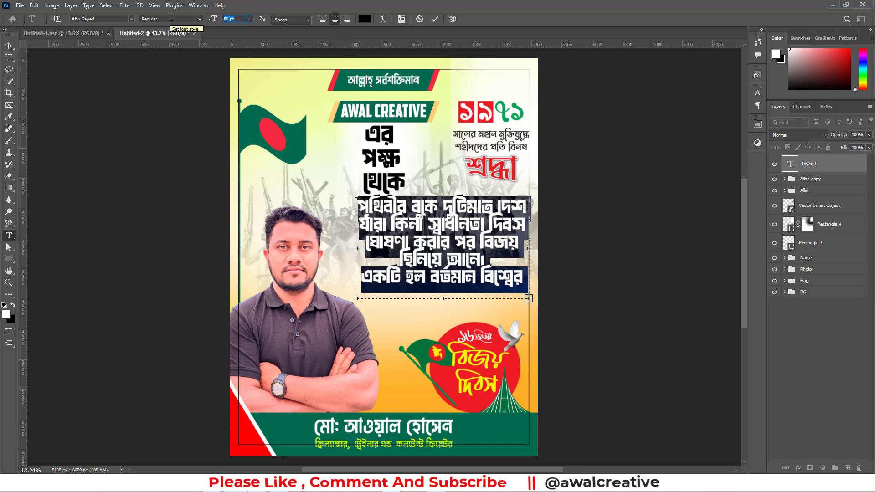
key("Return")
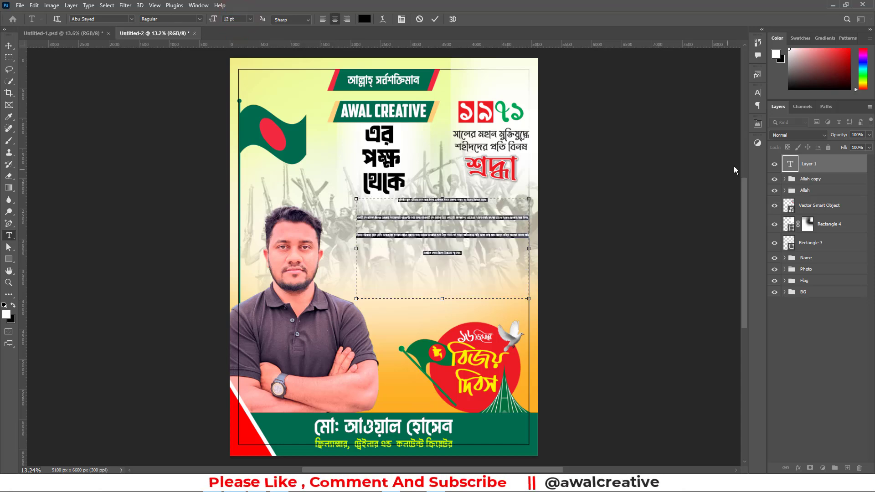
left_click(758, 93)
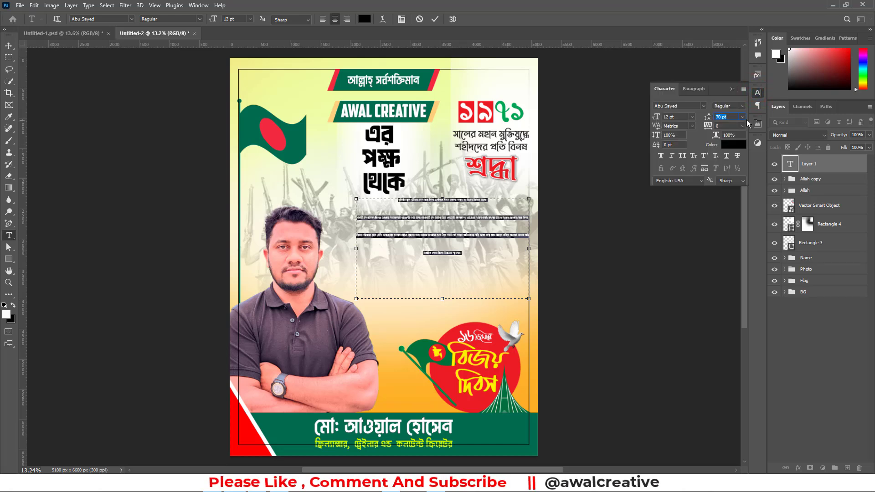
left_click(742, 117)
left_click(734, 122)
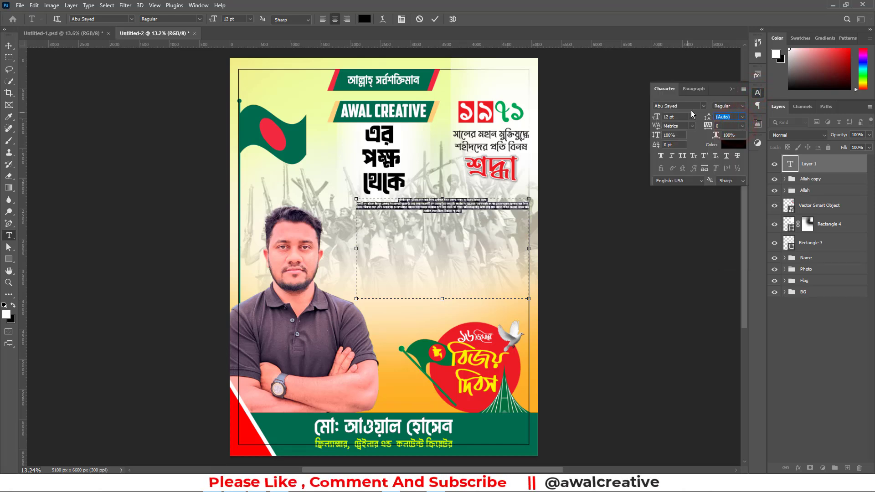
Change the paragraph's font to Aborton and enlarge it to 31 pt
left_click(704, 107)
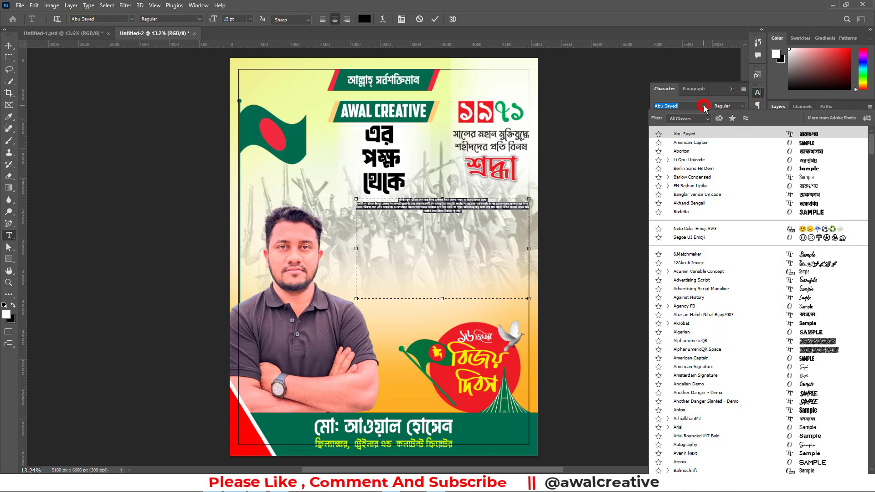
left_click(692, 152)
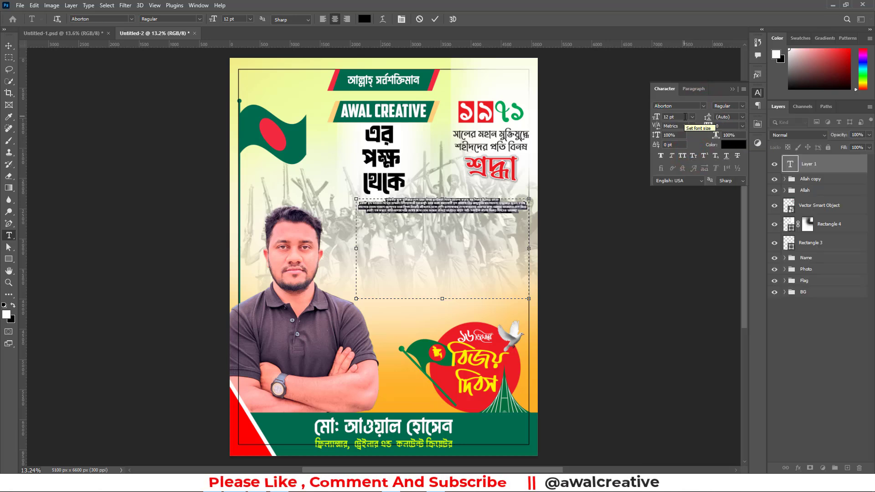
scroll(685, 117, "up", 20)
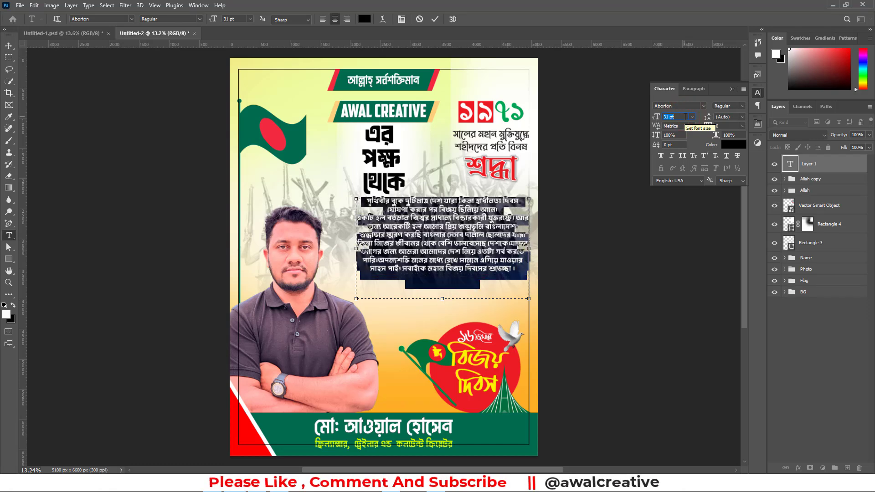
scroll(685, 117, "down", 1)
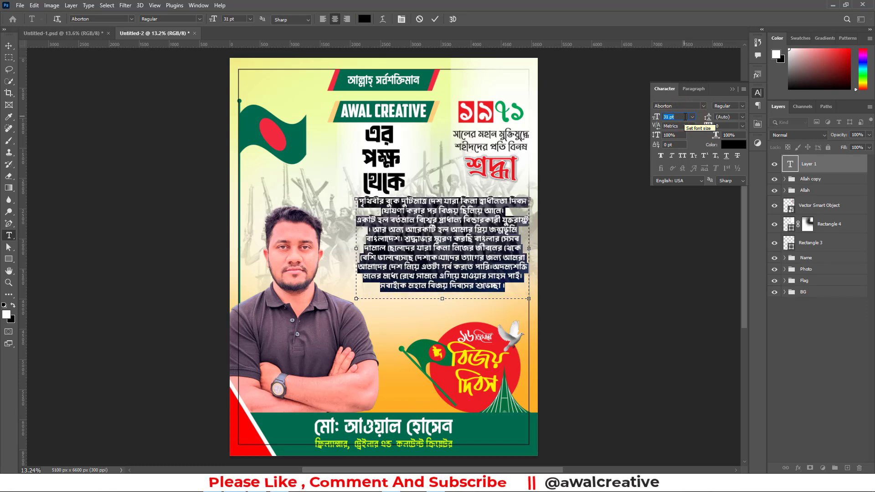
Justify the paragraph with its last line aligned left, and shift the text slightly down below the phrase
left_click(694, 88)
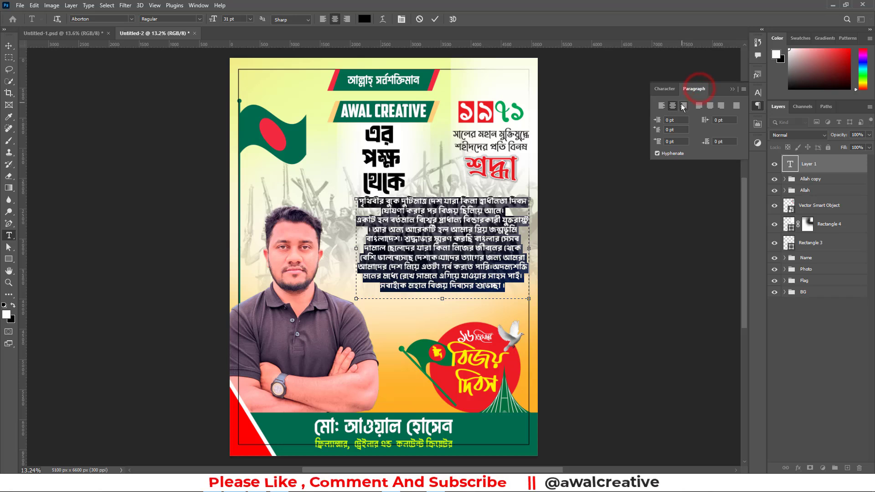
left_click(699, 106)
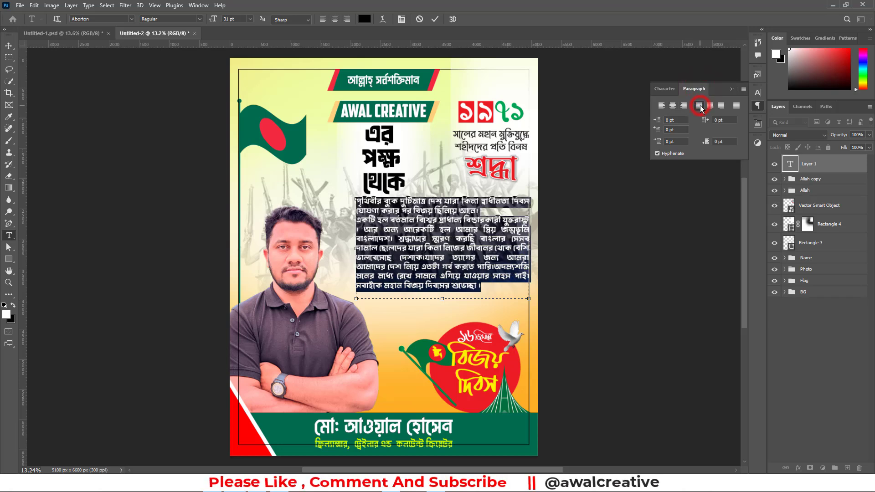
left_click(661, 106)
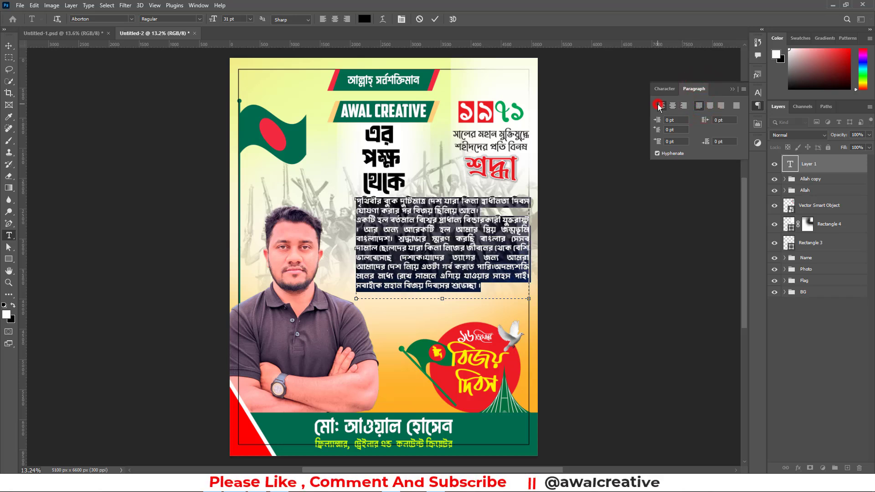
left_click(699, 107)
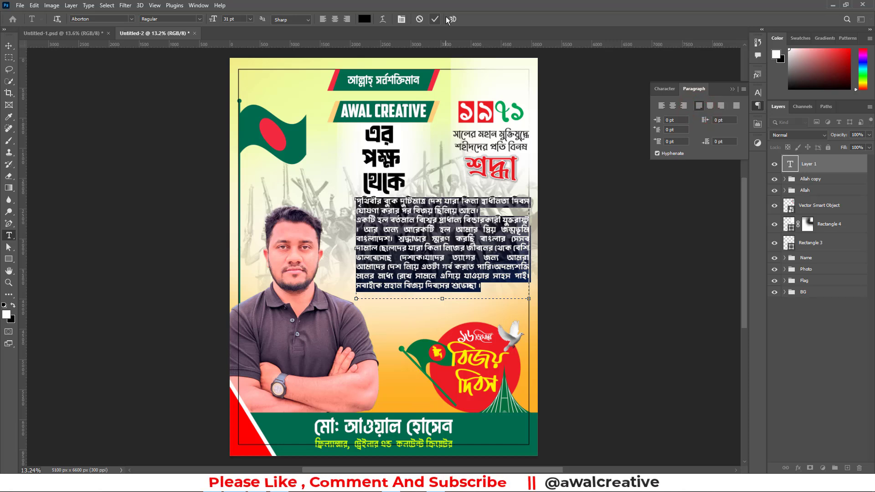
left_click(433, 19)
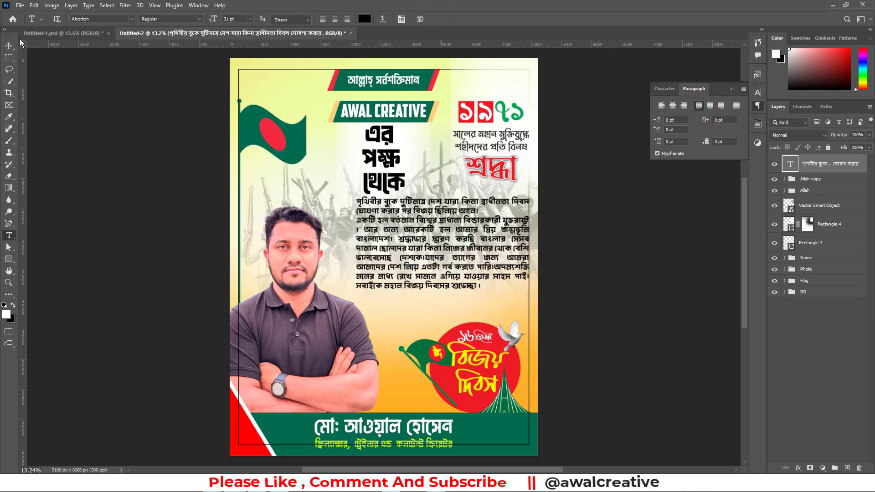
left_click(8, 46)
left_click_drag(406, 230, 405, 236)
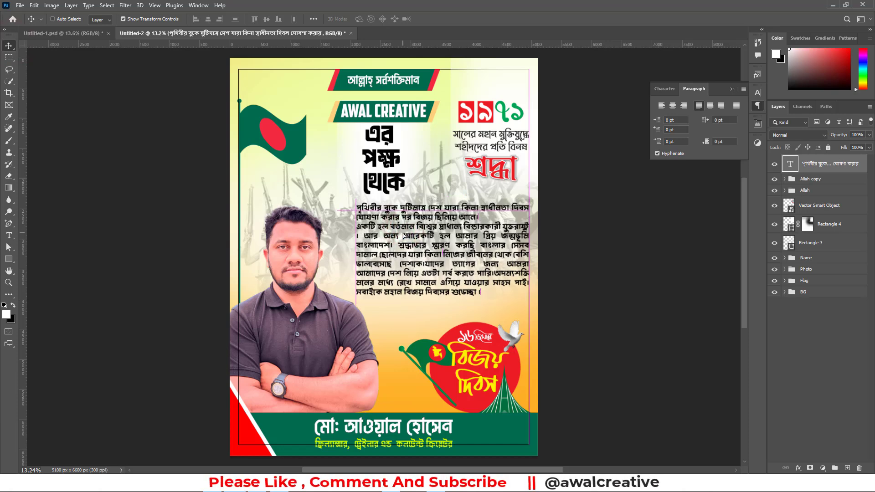
Change the Victory Day paragraph's font to FN Rojhan Lipika in the Bold style
left_click(672, 91)
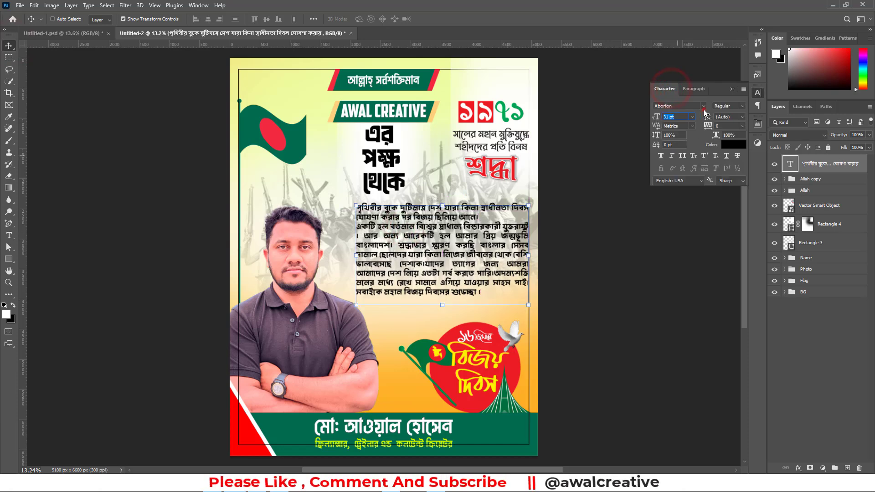
left_click(703, 106)
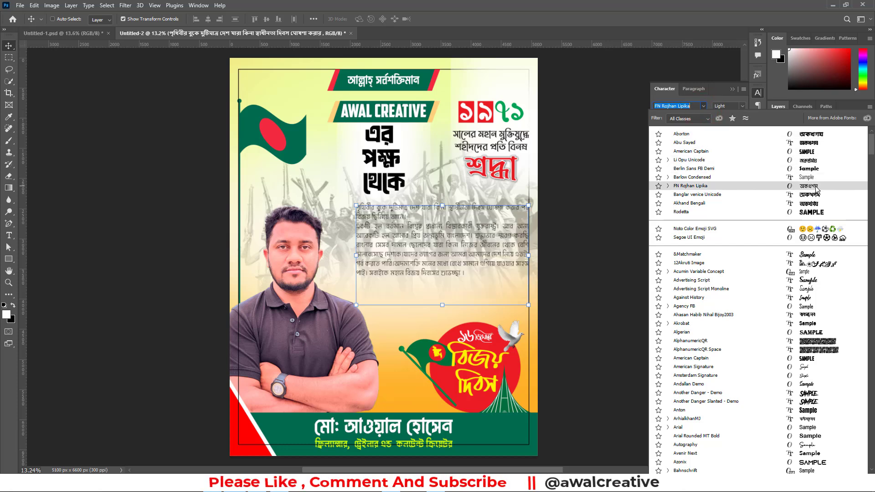
left_click(672, 187)
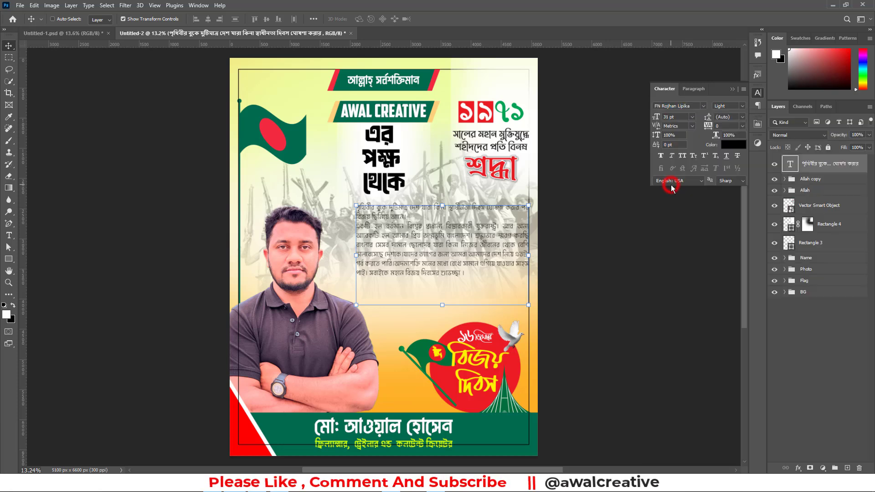
left_click(743, 106)
left_click(732, 122)
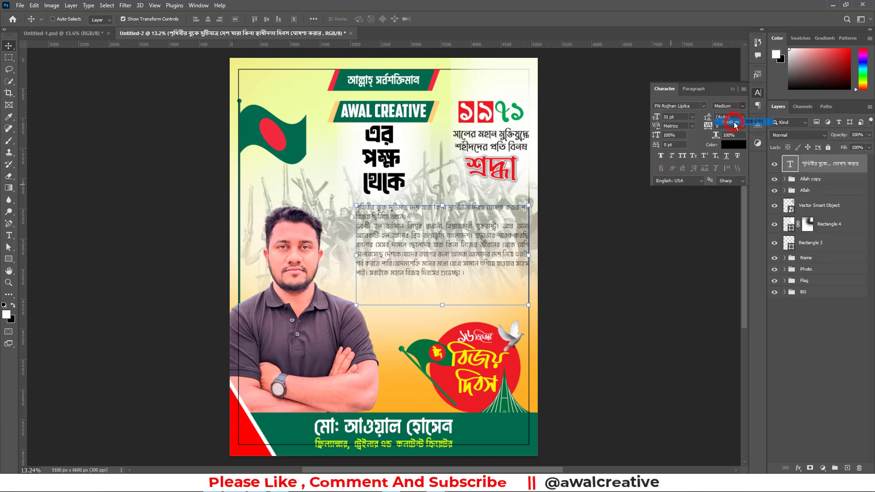
left_click(743, 106)
left_click(731, 135)
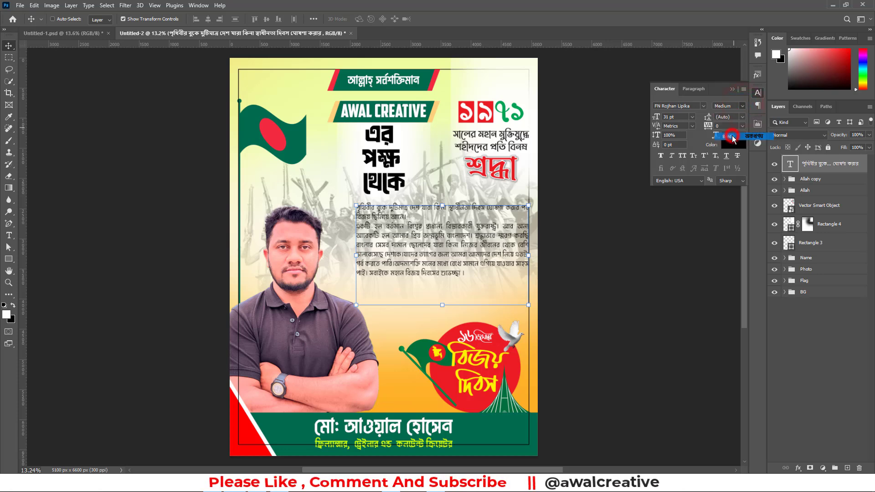
Preview alternative fonts on the Victory Day paragraph, browsing as far as the Unicode Bangla fonts
left_click(705, 105)
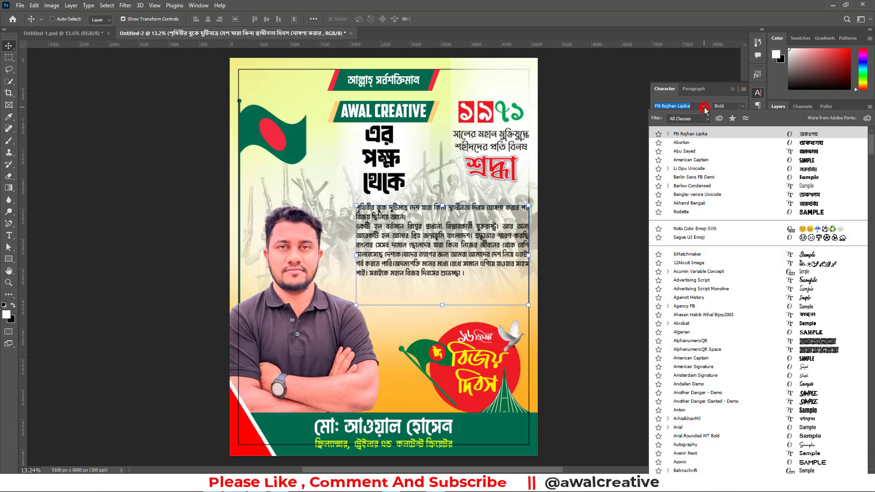
key("Down")
key("Down")
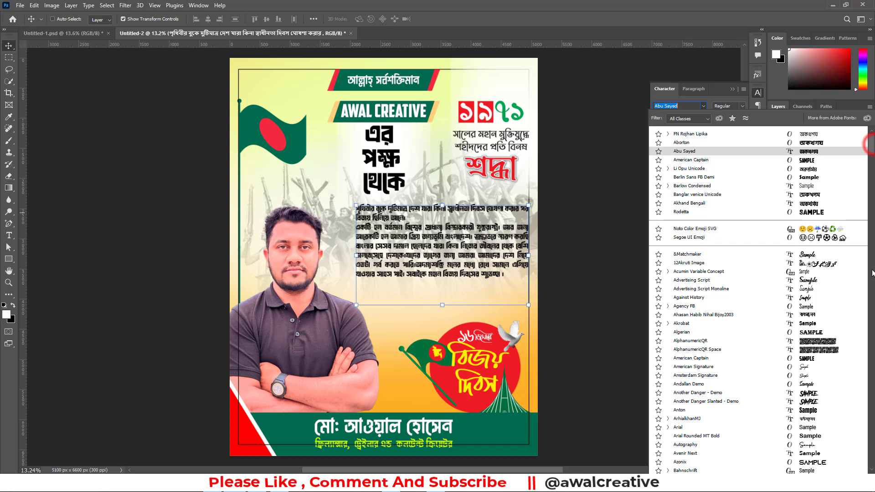
left_click_drag(871, 141, 871, 253)
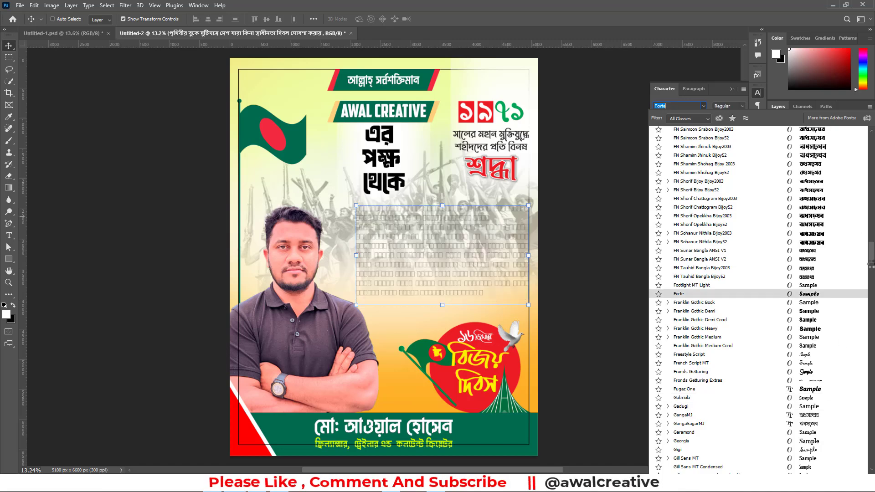
left_click_drag(869, 252, 871, 435)
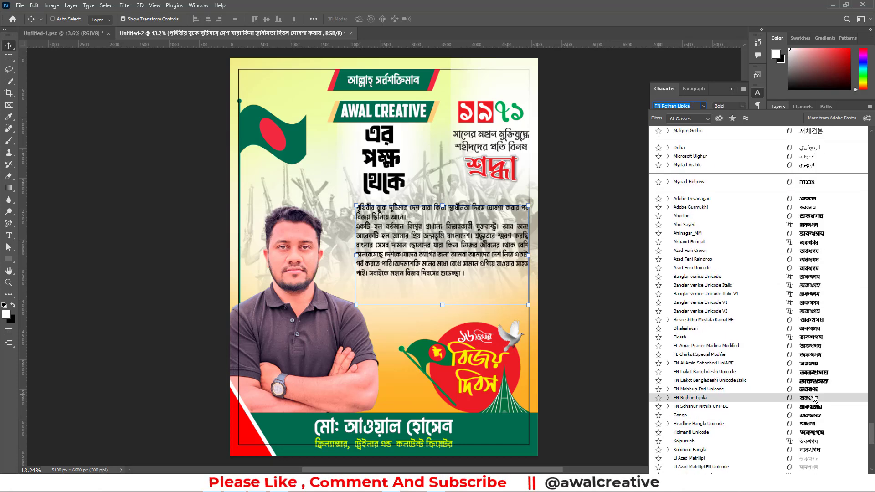
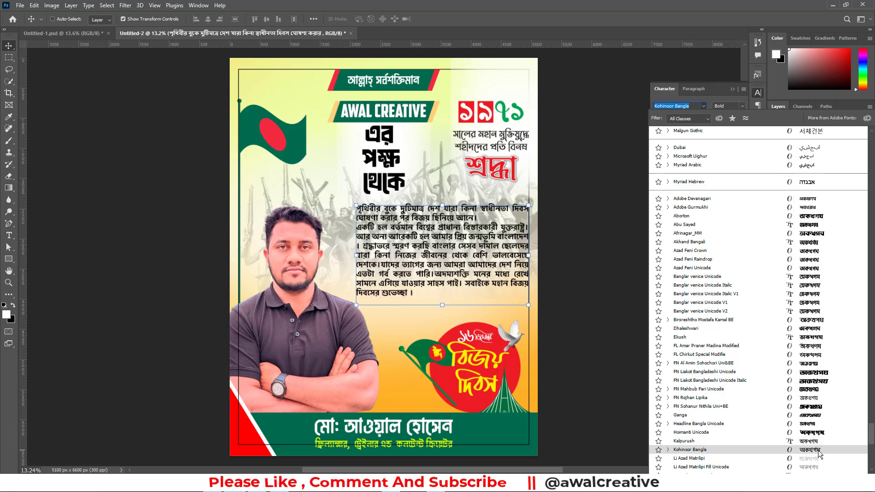
Change the Victory Day paragraph's font to Kohinoor Bangla Regular and enlarge it to 33 pt
left_click(818, 450)
left_click(735, 104)
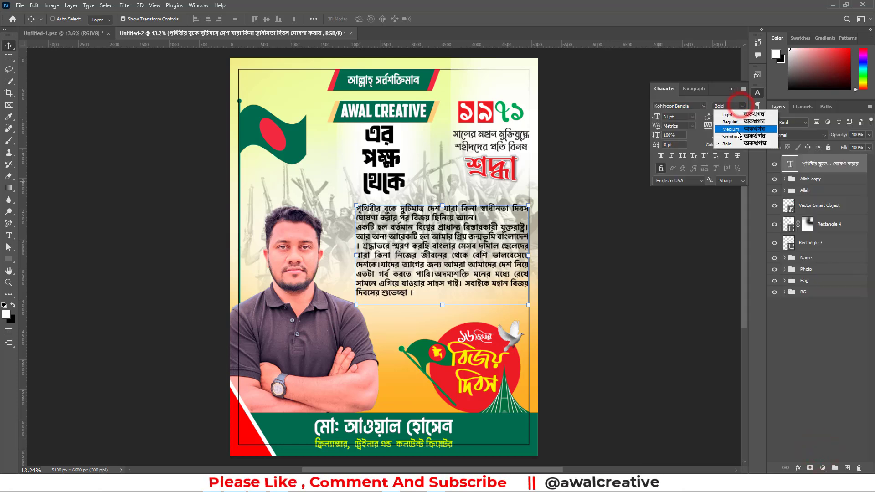
left_click(731, 122)
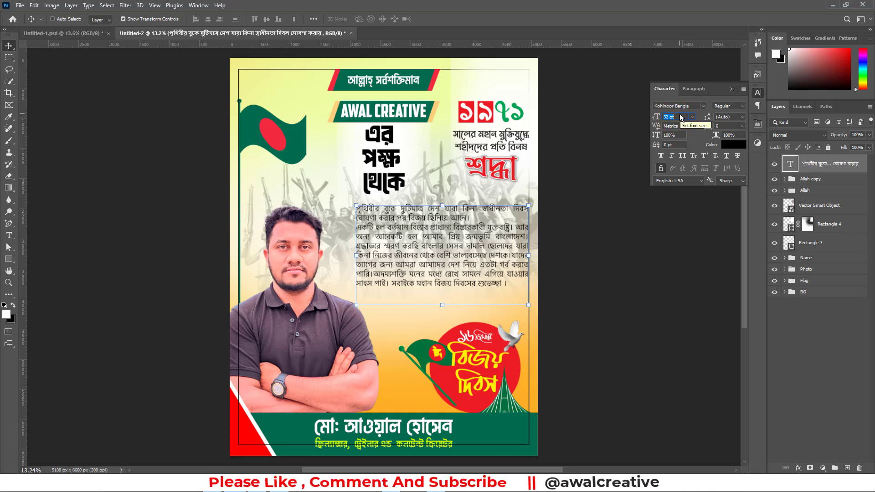
key("Up")
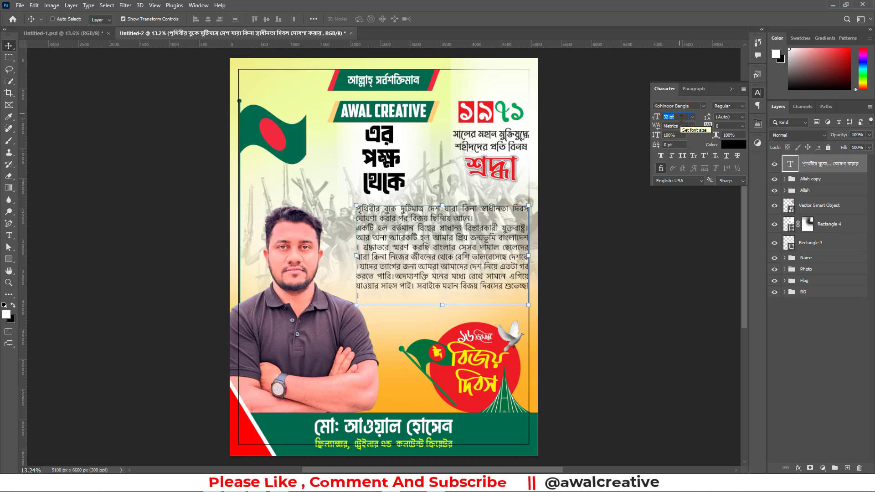
key("Up")
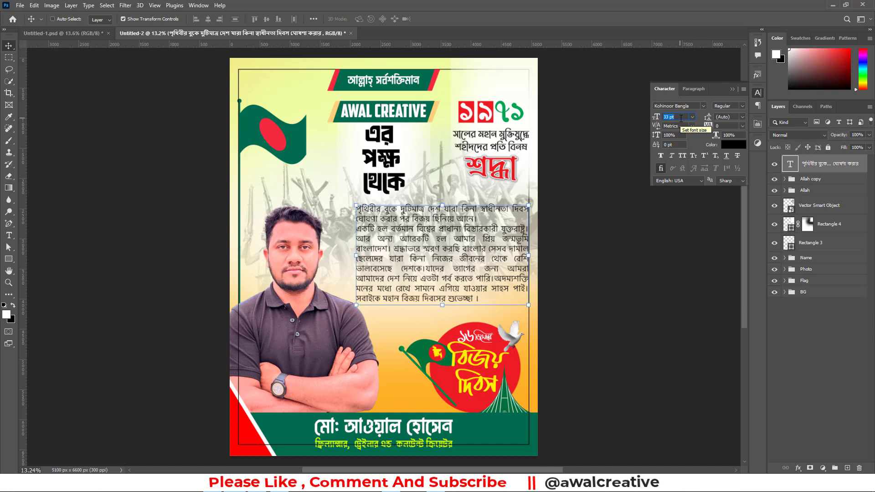
left_click(815, 360)
left_click(732, 90)
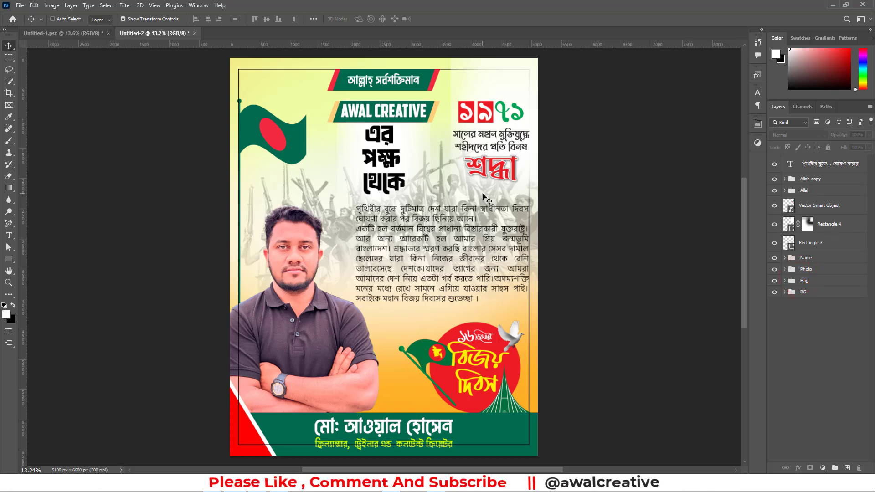
Hide the Rectangle 3 margin frame around the poster
key("ctrl+0")
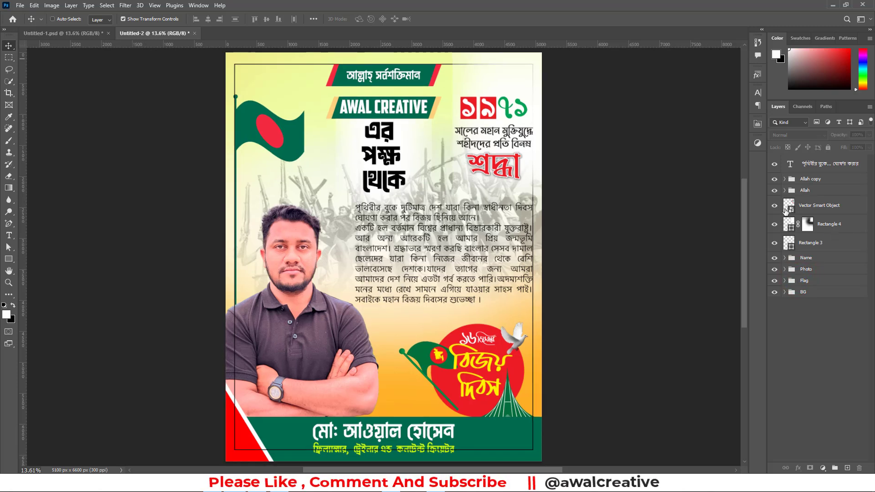
left_click(775, 244)
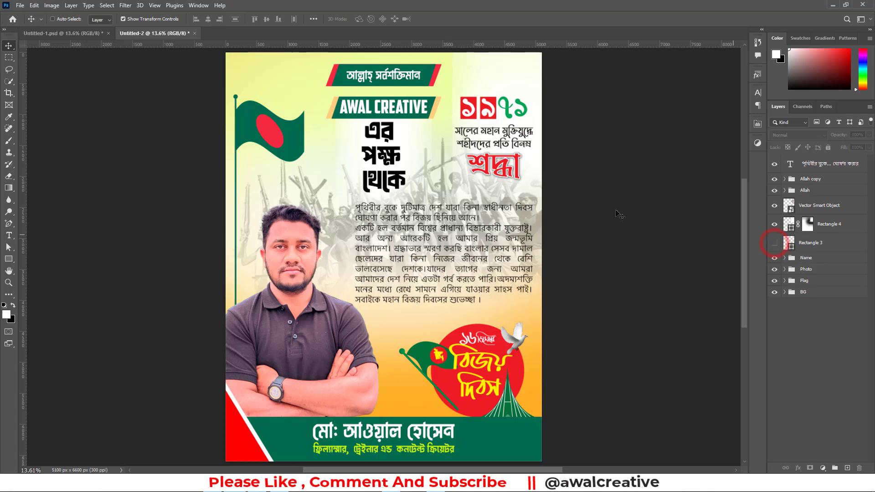
scroll(422, 246, "down", 2)
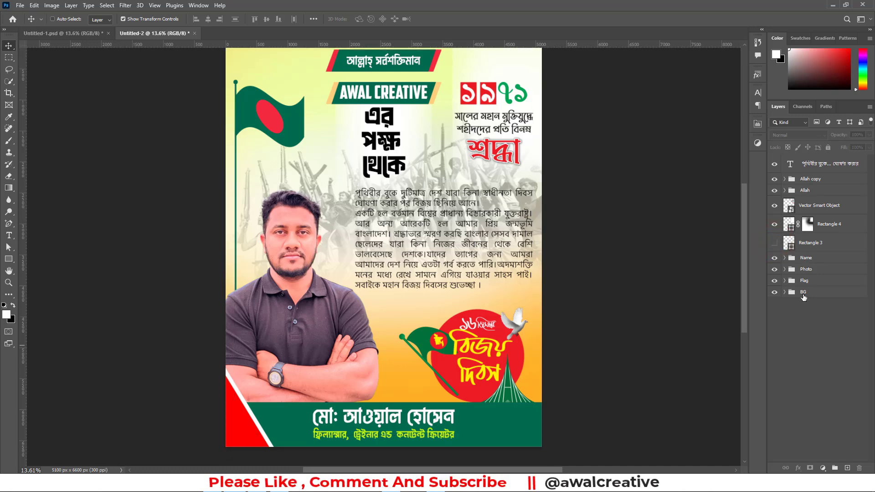
Lower the opacity of the crowd image layer 01 in the BG group to 25%
left_click(801, 281)
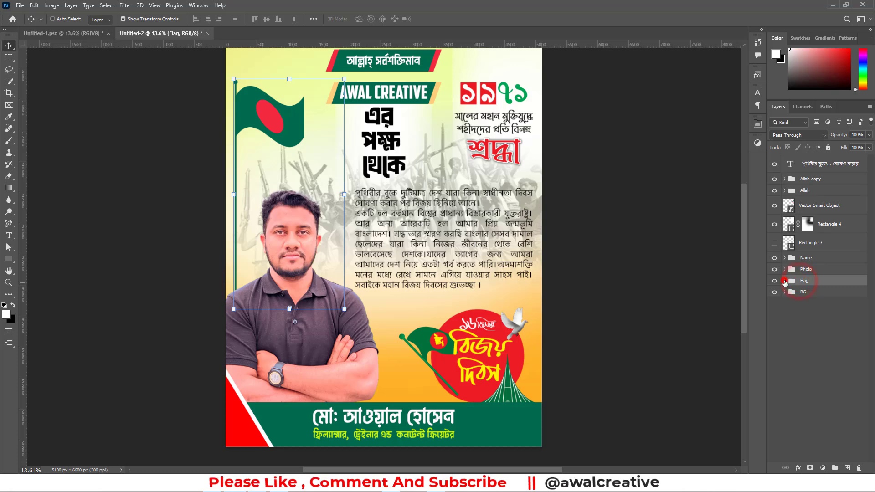
left_click(784, 281)
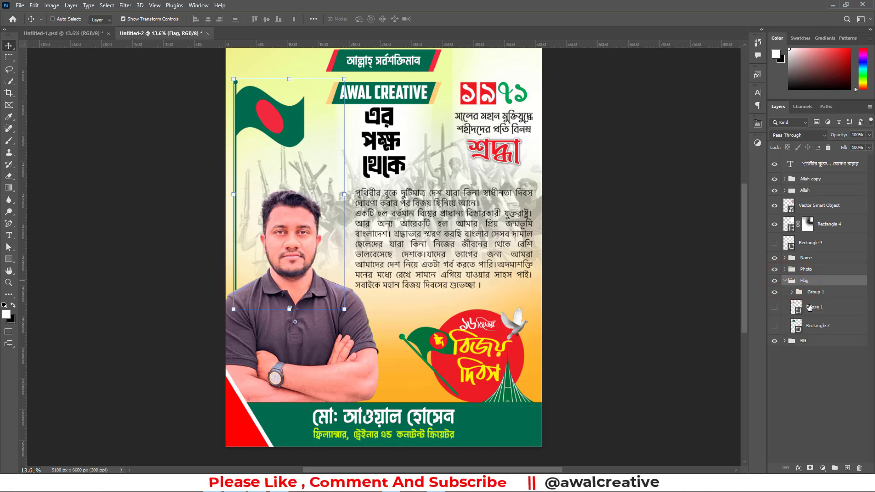
left_click(784, 281)
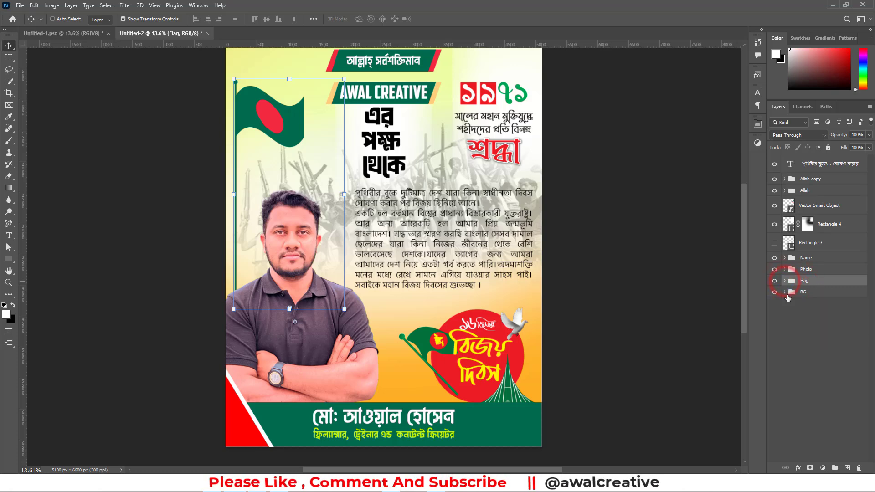
left_click(784, 292)
left_click(836, 345)
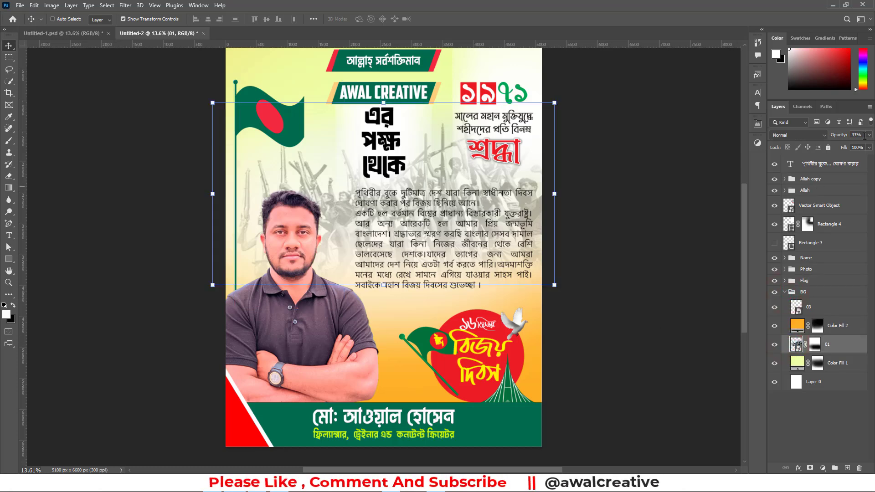
type("25")
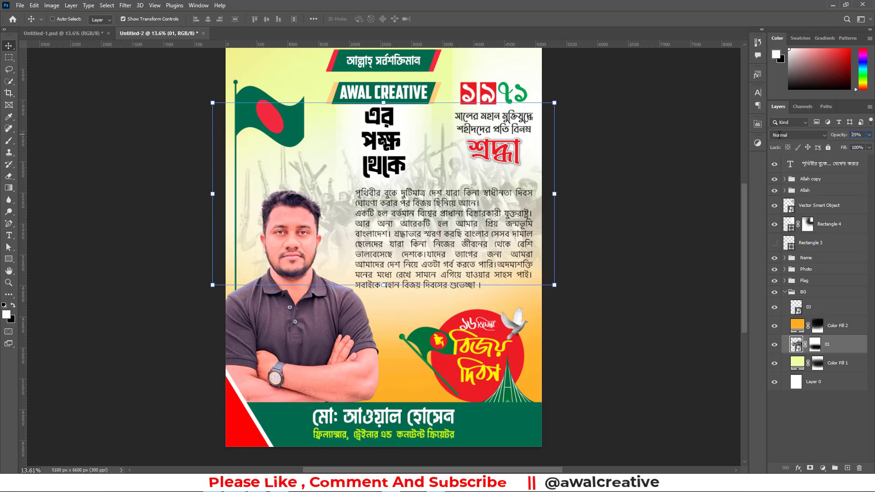
left_click(818, 430)
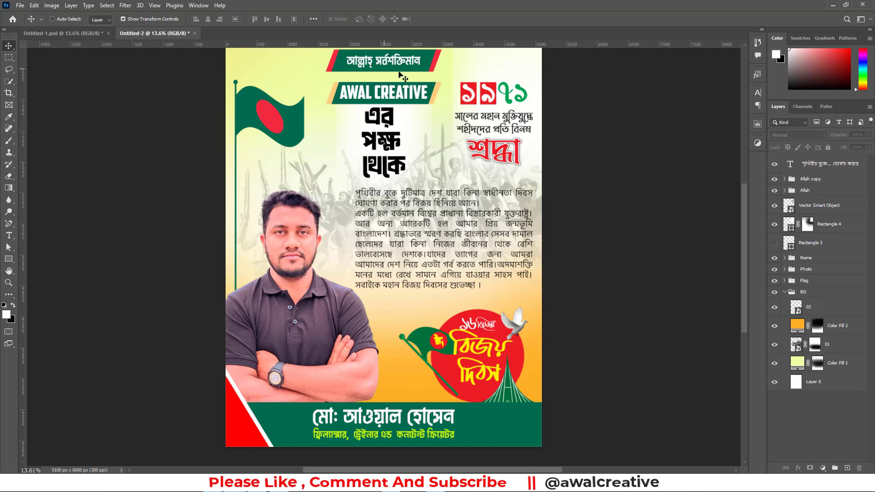
Compare the whole poster with the finished version in Untitled-1.psd, and return to Untitled-2
scroll(490, 218, "up", 1)
key("ctrl")
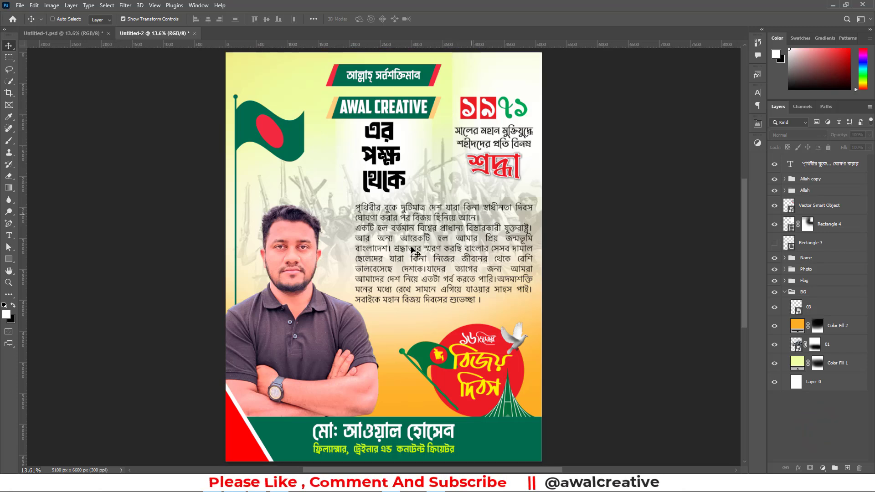
left_click(58, 32)
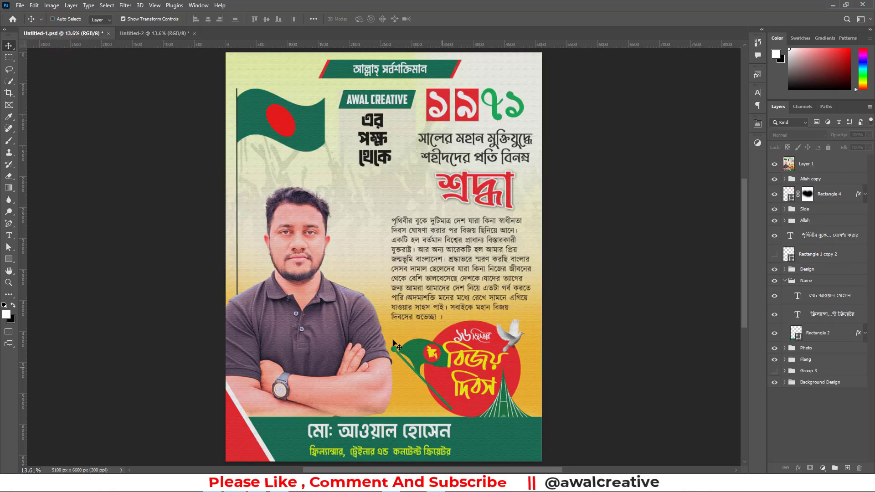
left_click(176, 34)
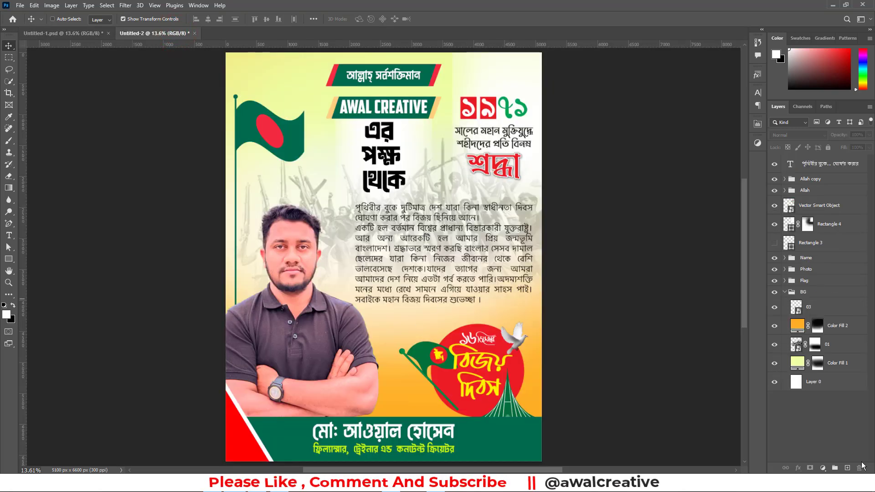
Collapse the BG group, stamp all visible layers into a new top layer, and open that layer in the Filter Gallery
left_click(784, 292)
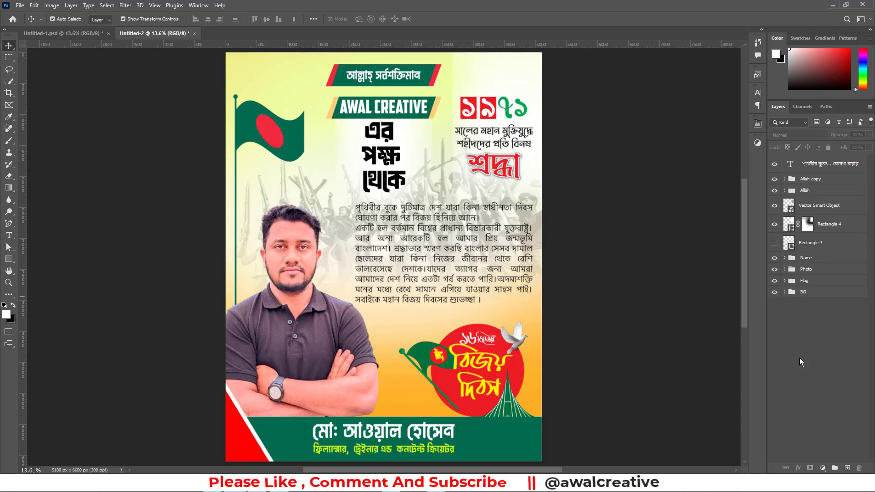
key("ctrl+shift+alt+e")
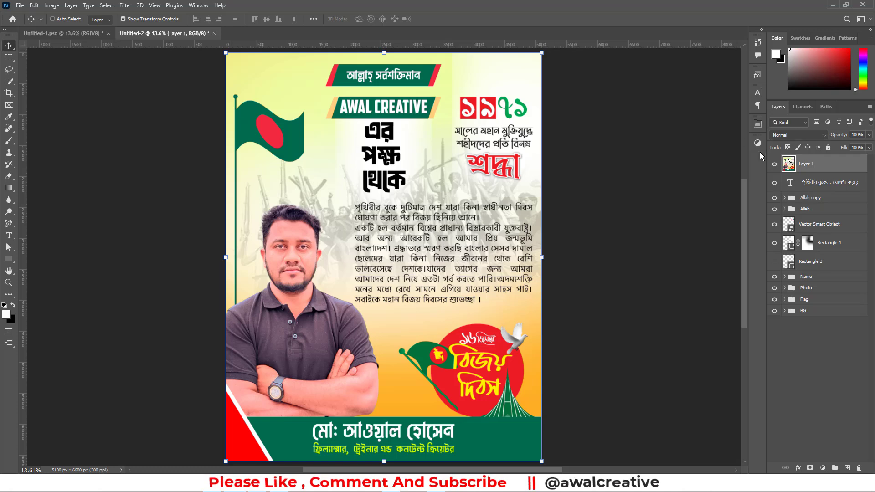
left_click(799, 162)
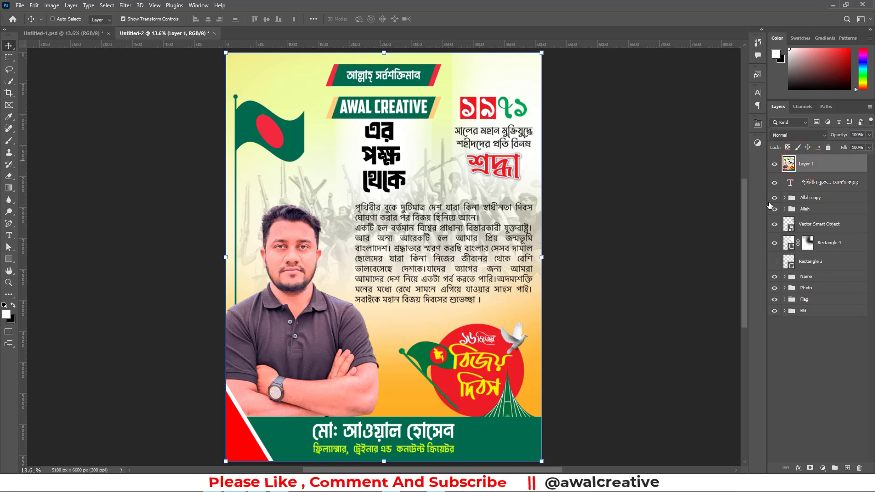
left_click(125, 5)
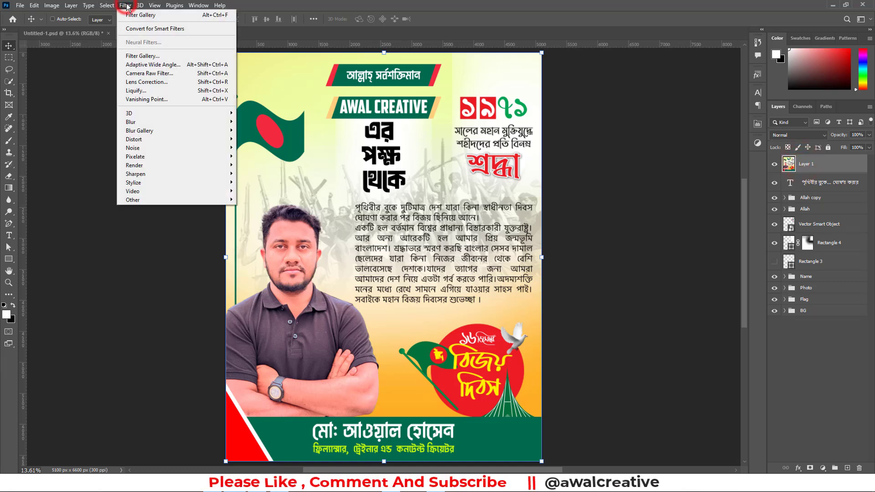
left_click(176, 56)
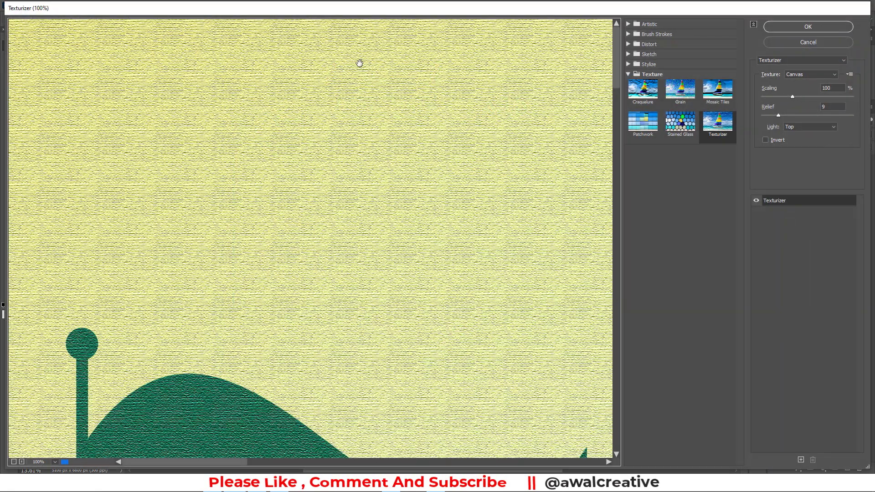
Preview the artistic filters Colored Pencil, Cutout, Dry Brush and Film Grain on the full poster
left_click(629, 76)
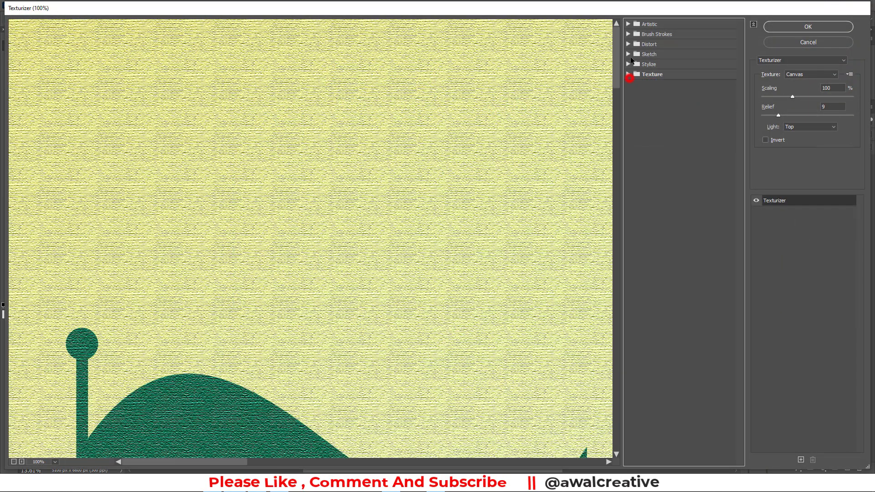
left_click(628, 24)
left_click(642, 40)
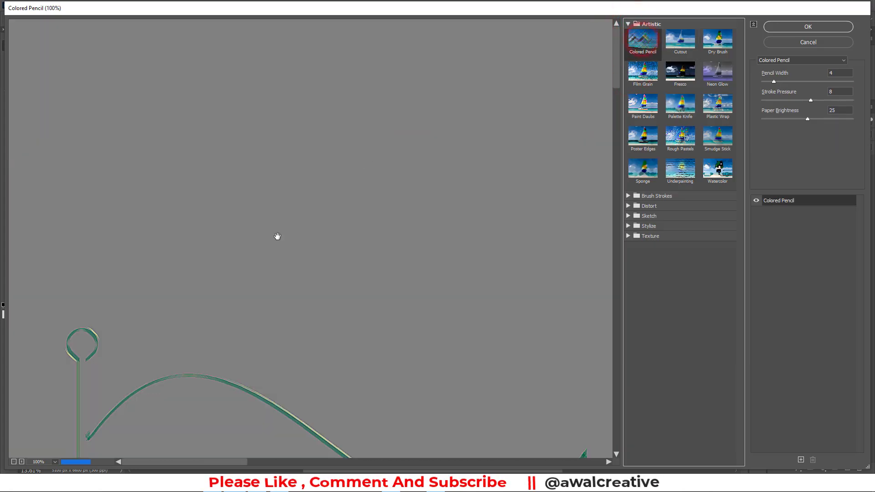
left_click(14, 462)
left_click(14, 462)
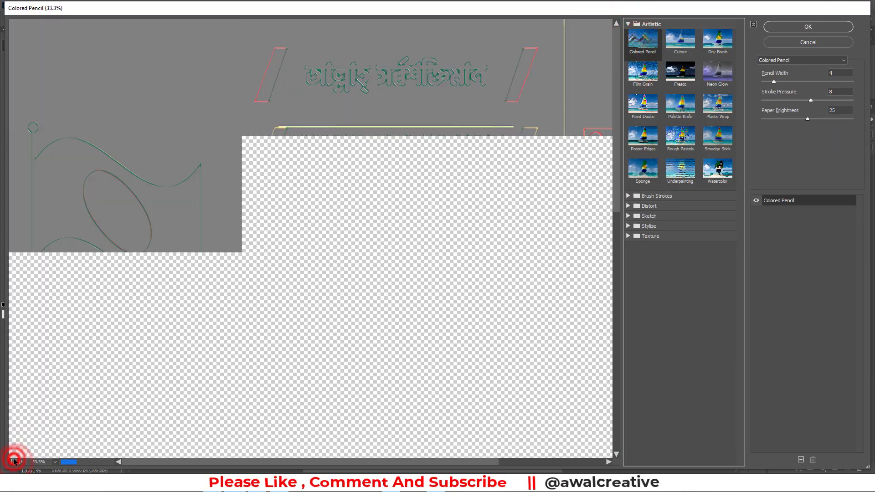
left_click(14, 462)
left_click(14, 461)
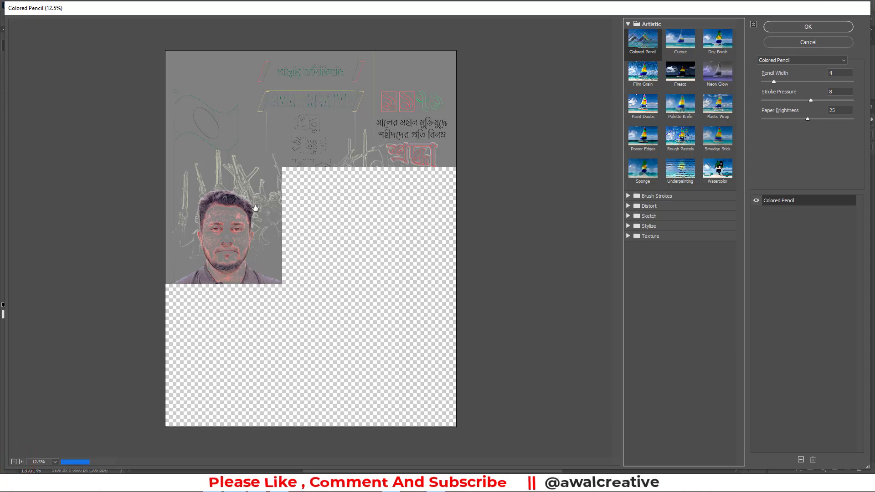
left_click(682, 35)
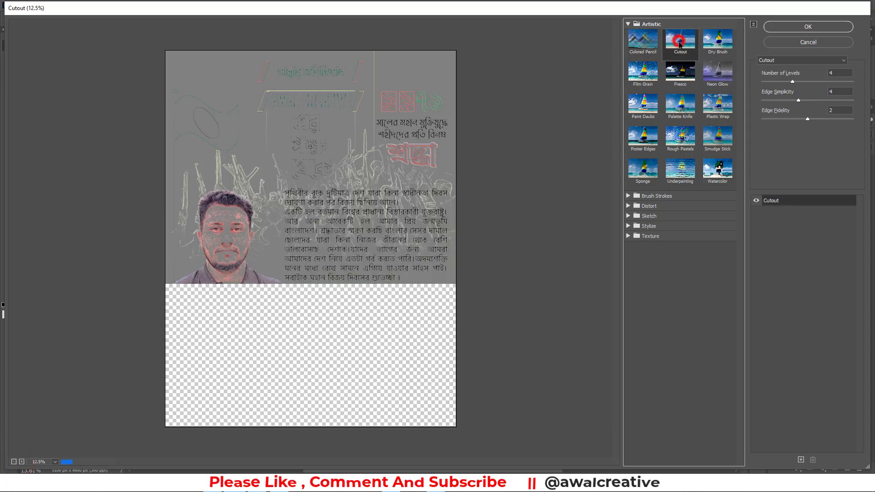
left_click(716, 47)
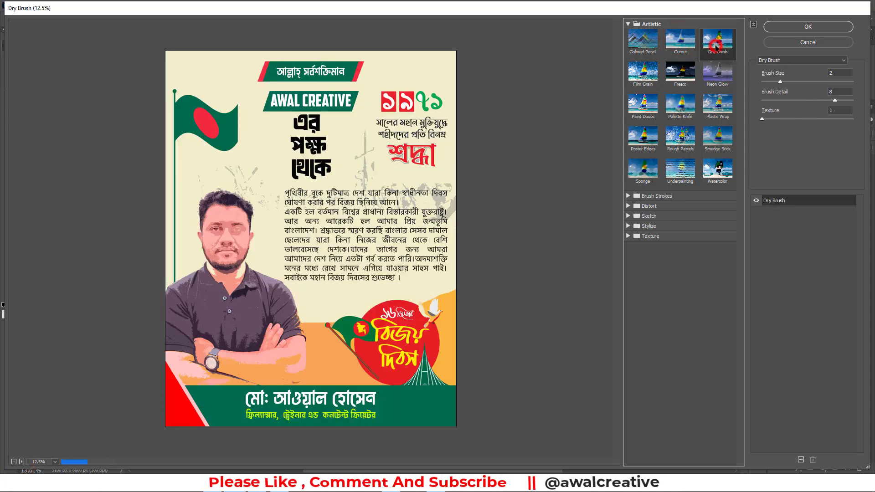
left_click(645, 76)
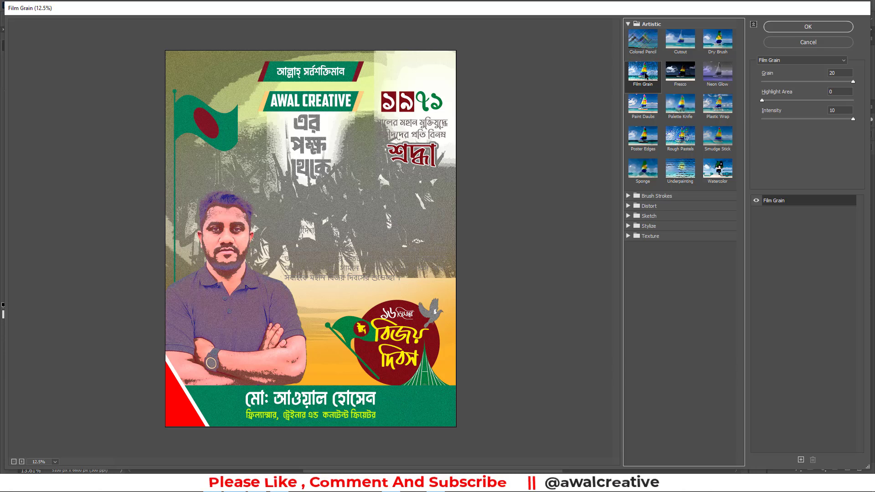
left_click(645, 77)
Choose the Texturizer filter from the Texture category for the merged poster layer
left_click(630, 24)
left_click(628, 74)
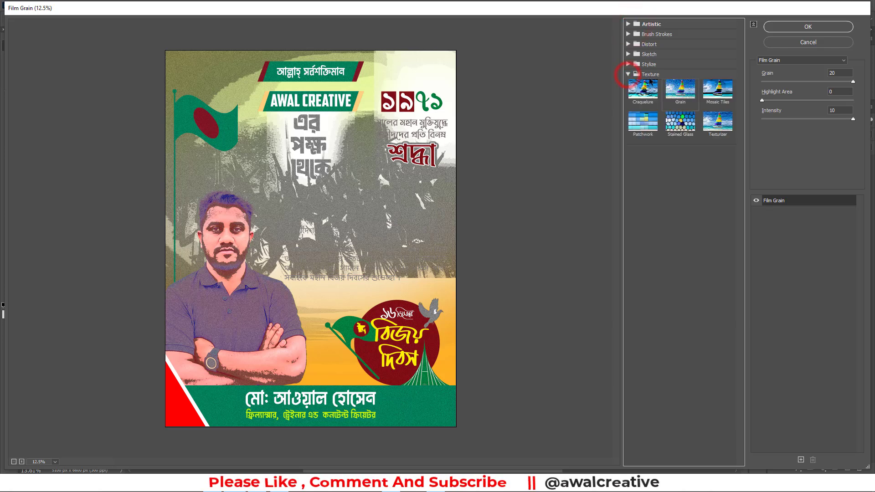
left_click(718, 122)
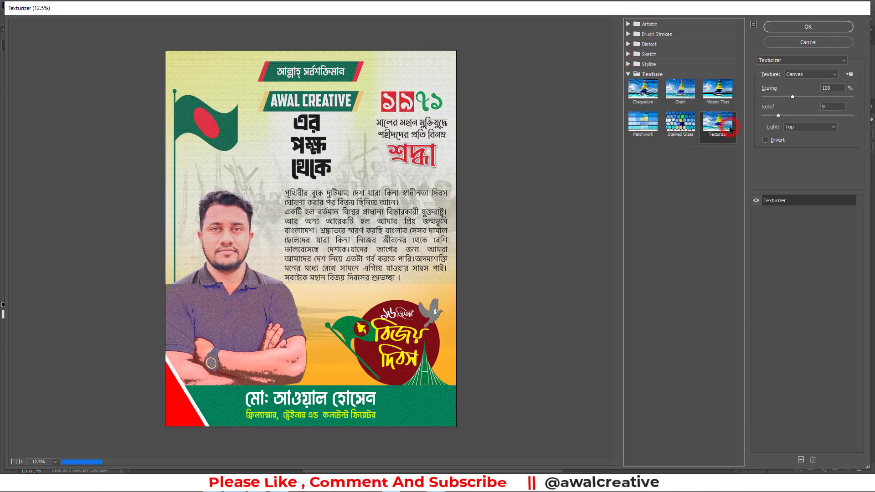
Check the canvas texture across the poster up close and set the Texturizer relief to 11
left_click(292, 375)
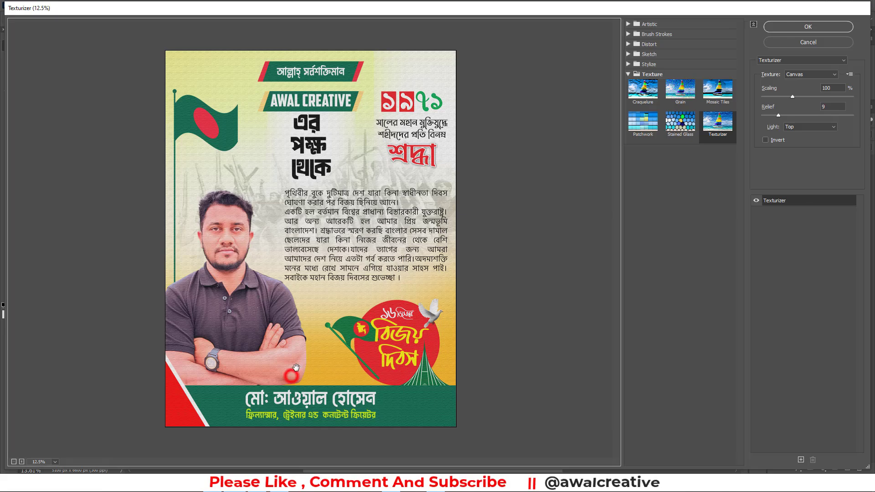
left_click(21, 461)
scroll(233, 396, "down", 5)
left_click(300, 335)
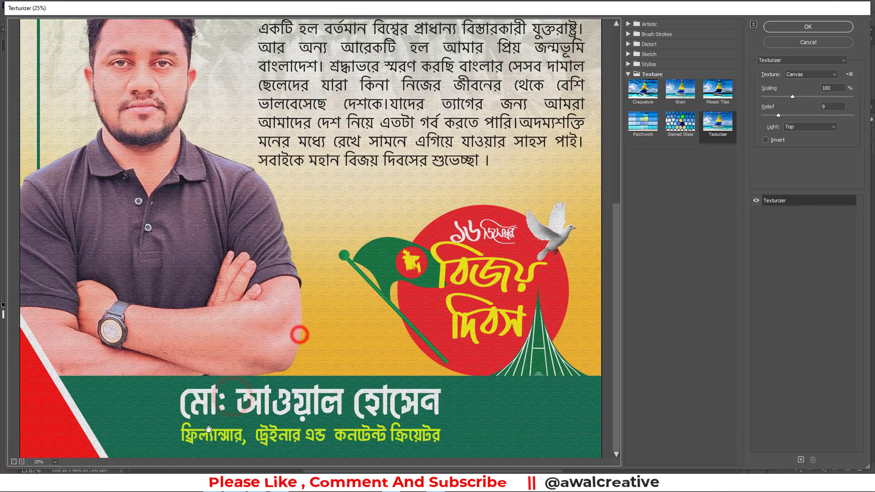
left_click_drag(422, 134, 416, 410)
left_click_drag(380, 175, 380, 217)
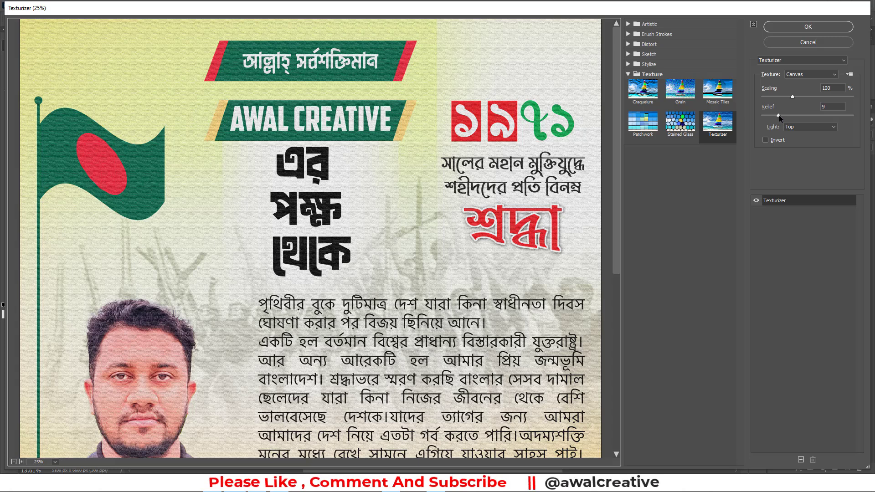
left_click_drag(779, 115, 782, 115)
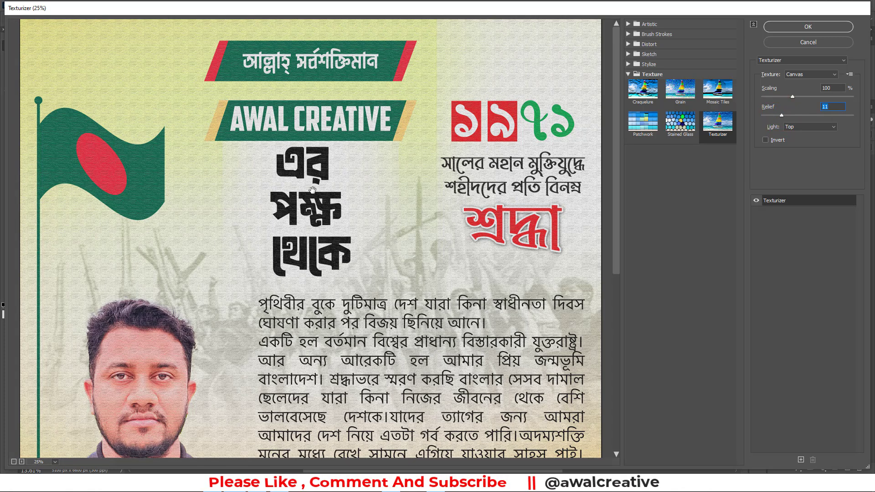
Set the Texturizer relief to 9, check the canvas texture on the lower half of the poster, and apply the filter
left_click(835, 108)
type("9")
scroll(224, 273, "down", 6)
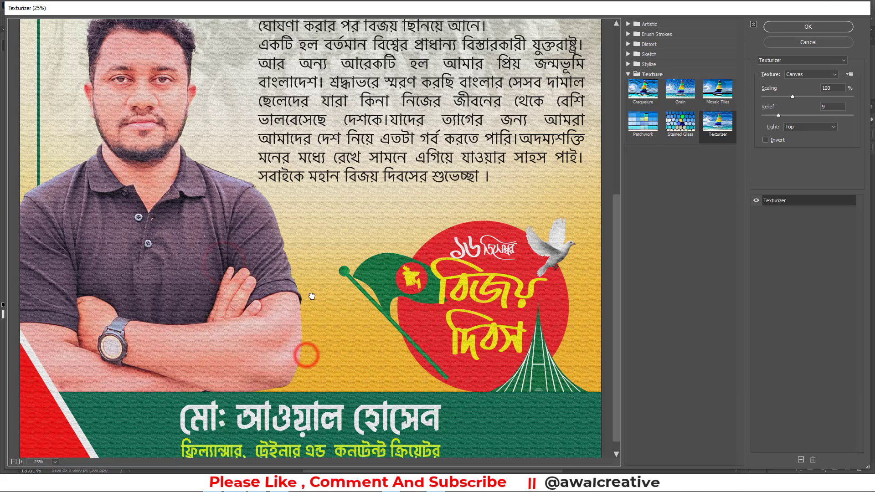
left_click_drag(312, 296, 313, 296)
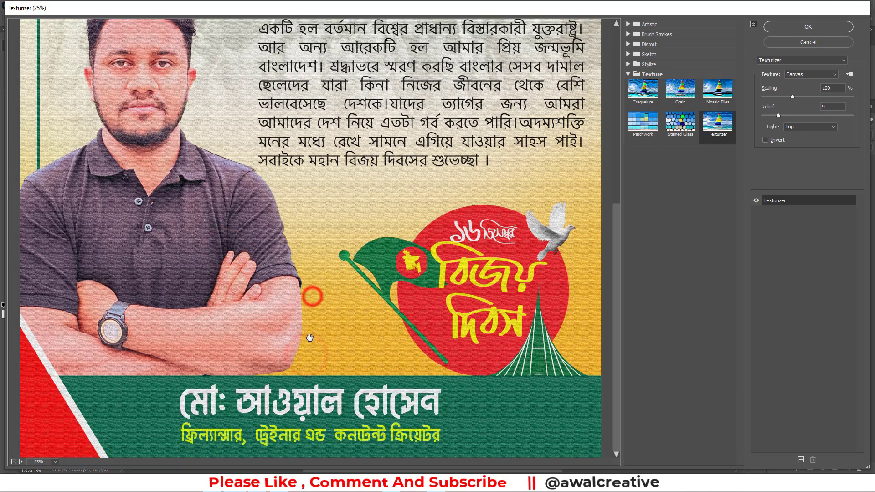
left_click(811, 28)
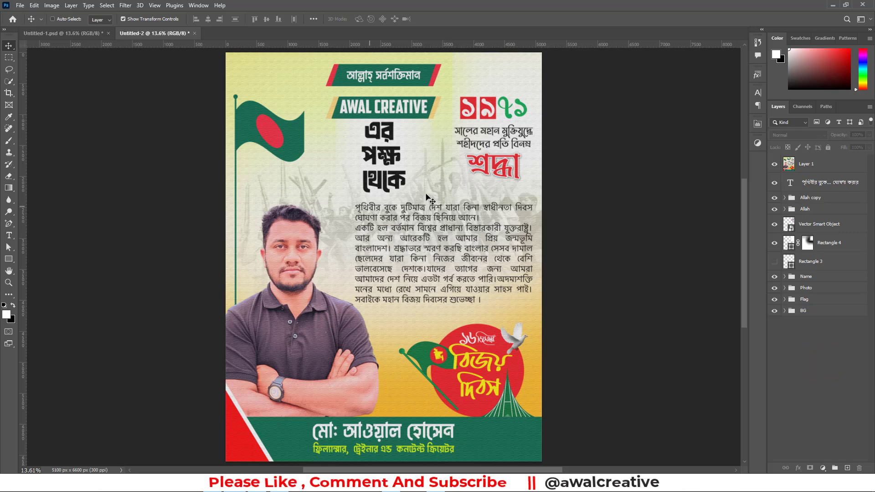
Compare the finished poster with the earlier version in Untitled-1.psd
left_click(100, 34)
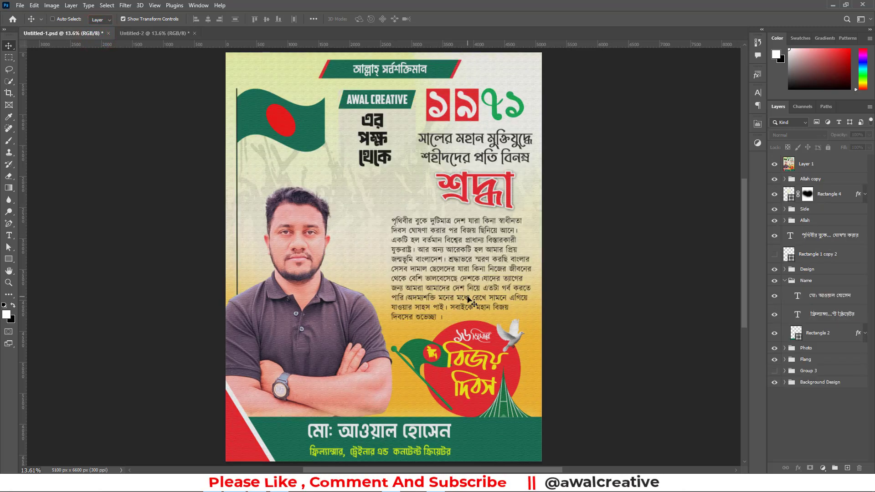
left_click(174, 33)
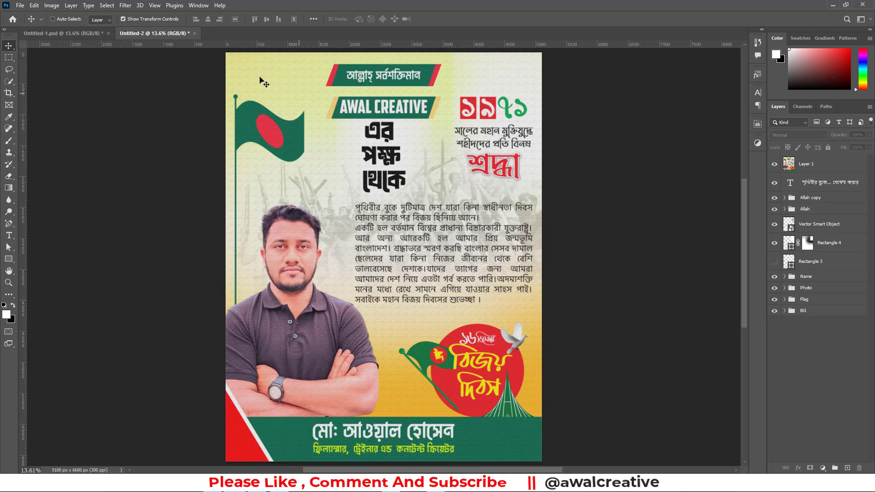
Try a color temperature adjustment on the merged poster layer in the Camera Raw Filter, reset it to 0, and close the filter
left_click(125, 5)
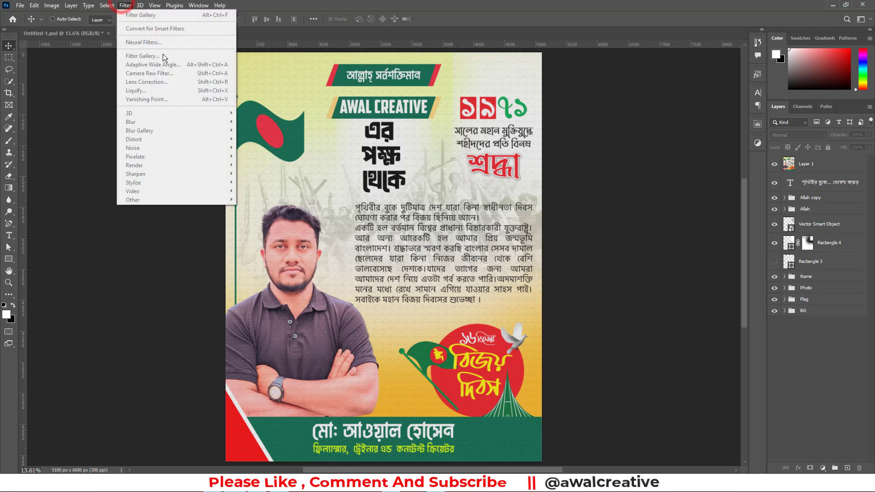
left_click(826, 164)
left_click(125, 5)
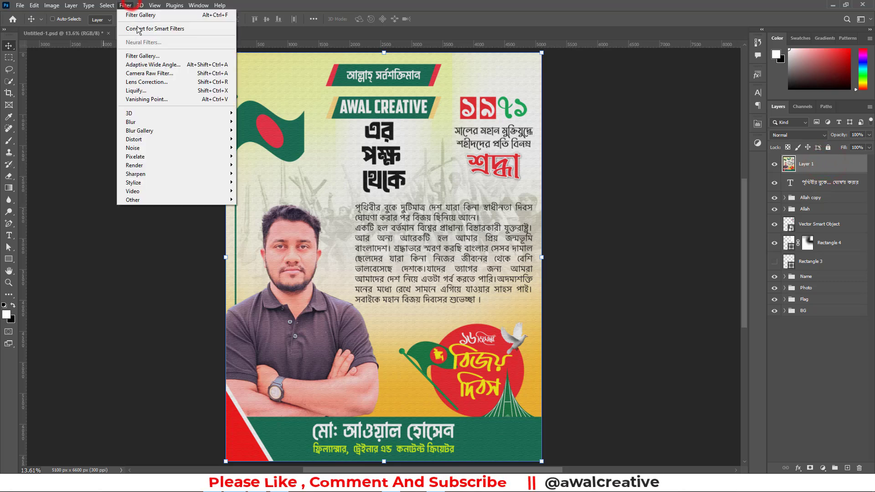
left_click(154, 73)
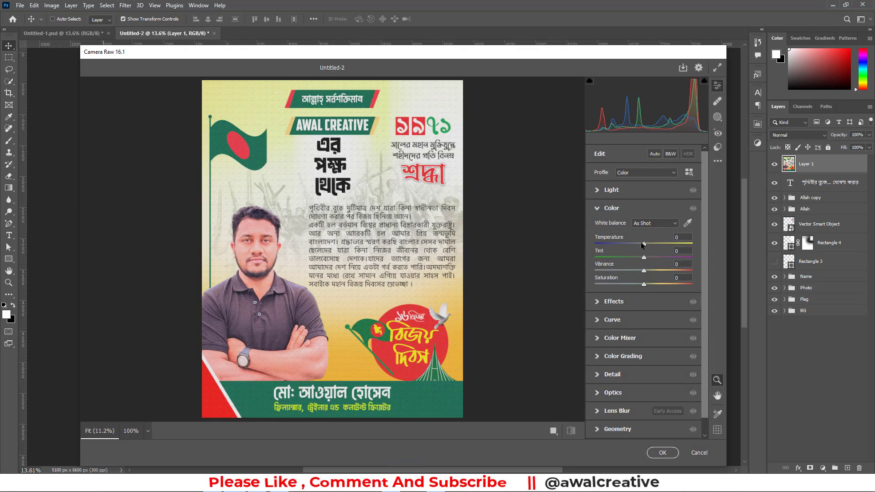
left_click_drag(644, 245, 644, 246)
type("0")
left_click(663, 452)
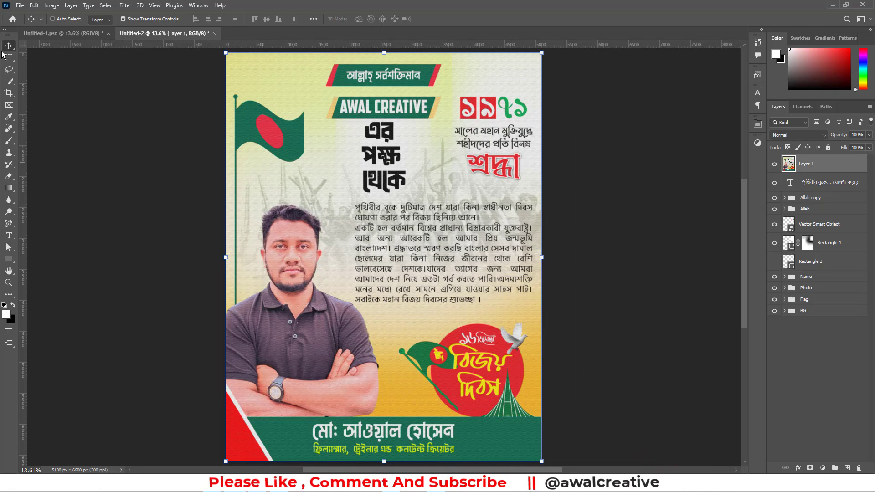
Deselect the merged poster layer and switch to Illustrator to view the tribute and Victory Day artwork in 1971.ai
left_click(838, 389)
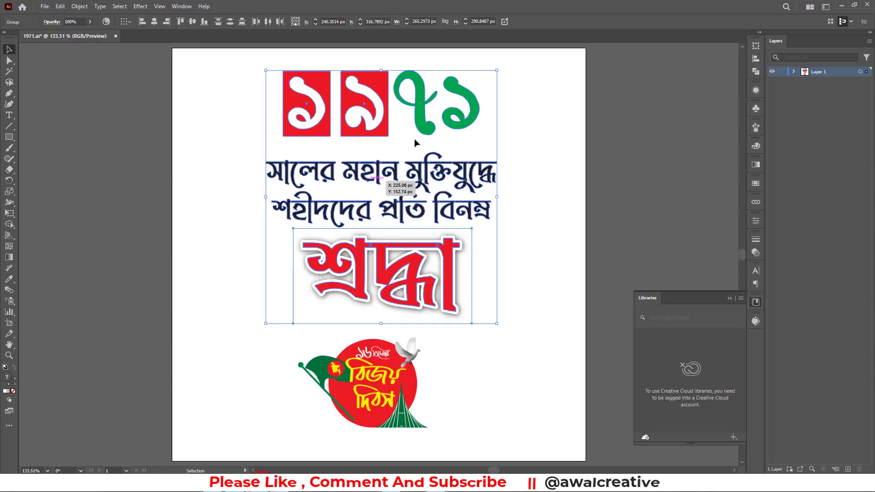
left_click(512, 173)
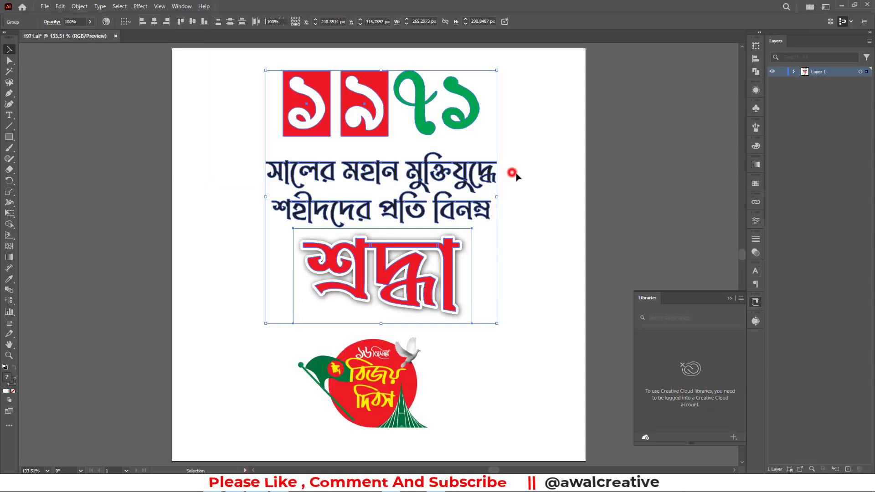